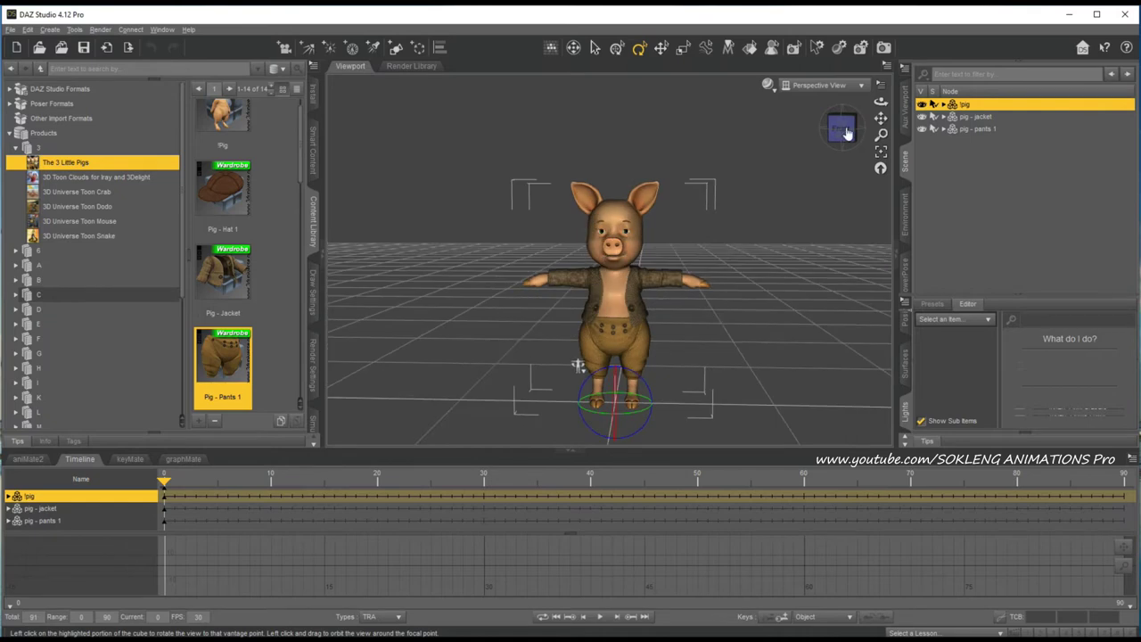
pyautogui.scroll(-3, 245, 364)
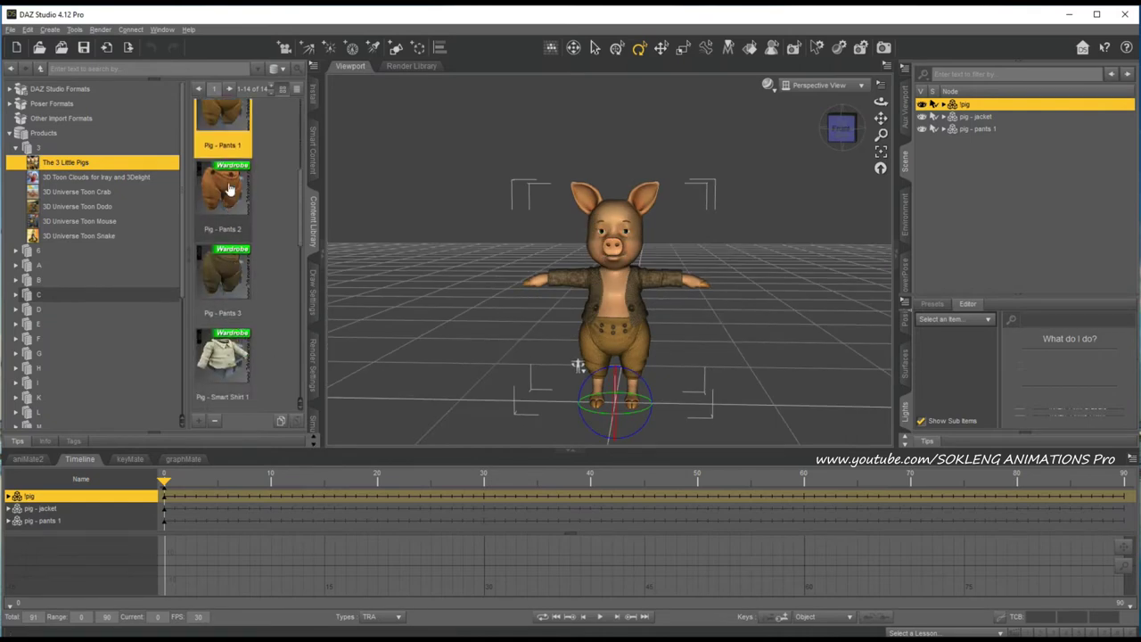
pyautogui.scroll(-3, 228, 205)
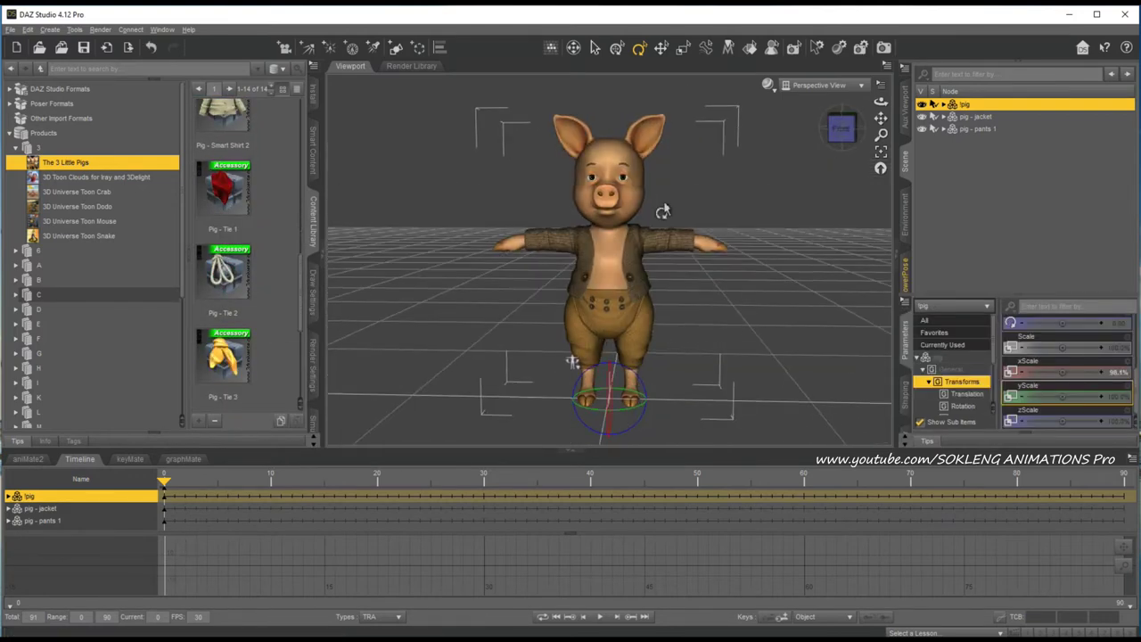
# Step: Lower the pig's right upper arm by setting the shoulder's Twist to -13.96, Front-Back to -0.87 and Bend to about 59
pyautogui.click(563, 248)
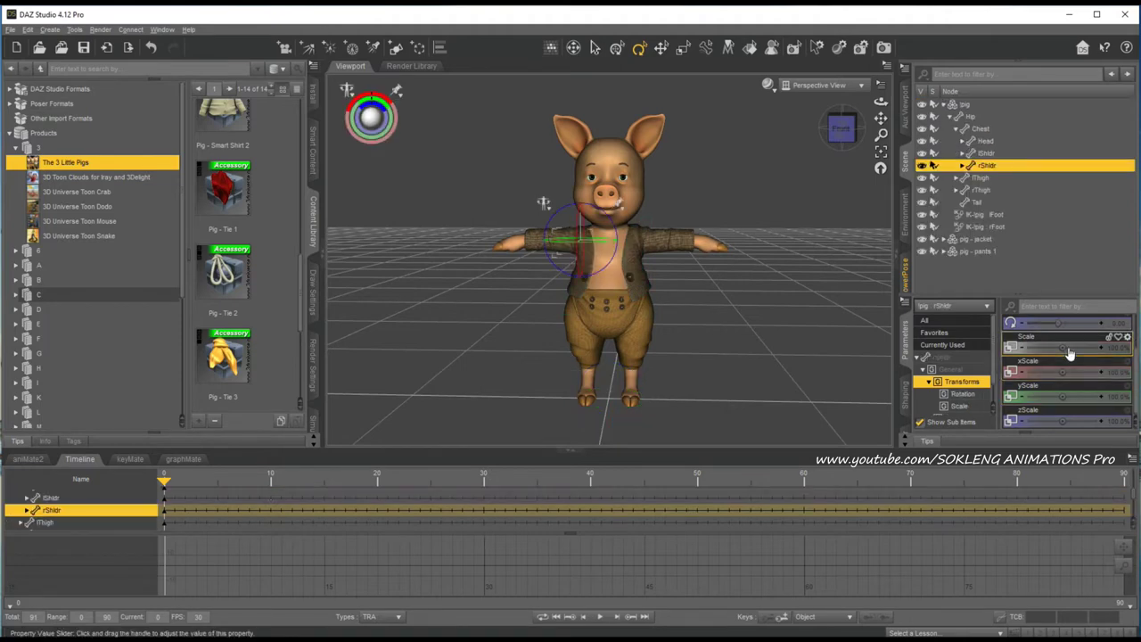
pyautogui.scroll(2, 1074, 348)
pyautogui.moveTo(1070, 334); pyautogui.dragTo(1095, 375)
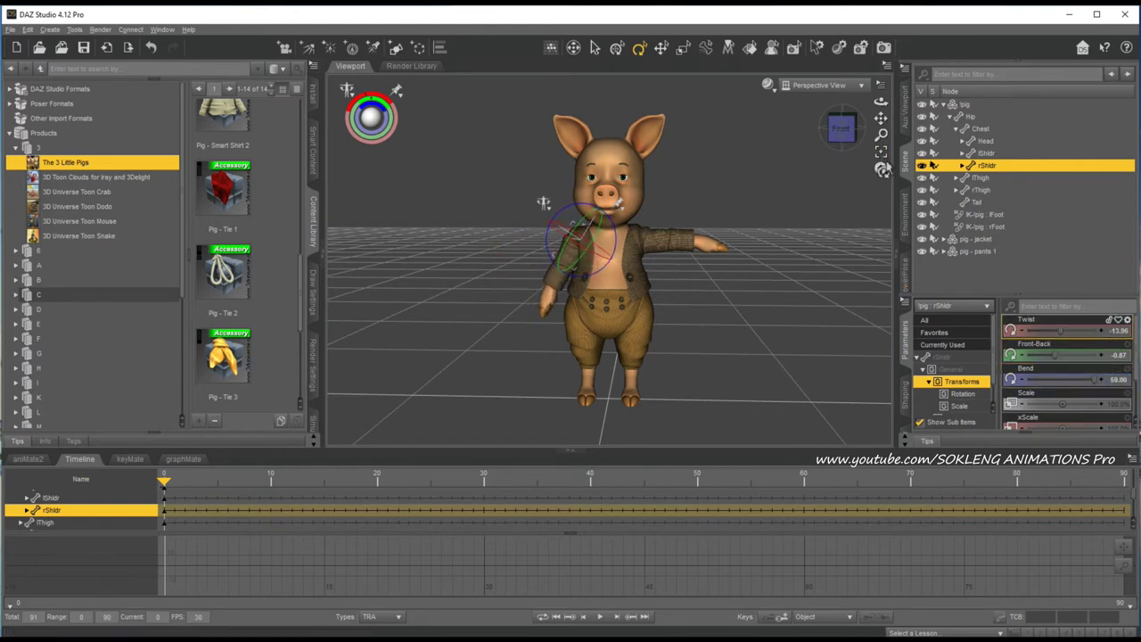
# Step: Pose the pig's right forearm with Twist at -6.74 and Bend at about 7.7
pyautogui.press('f')
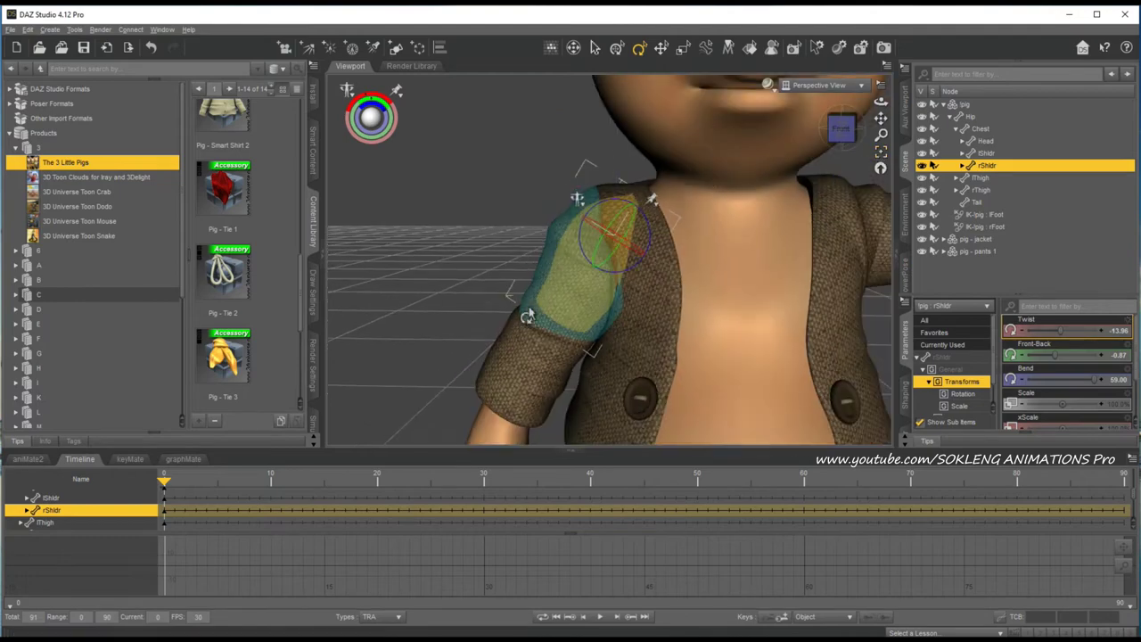
pyautogui.scroll(-3, 527, 317)
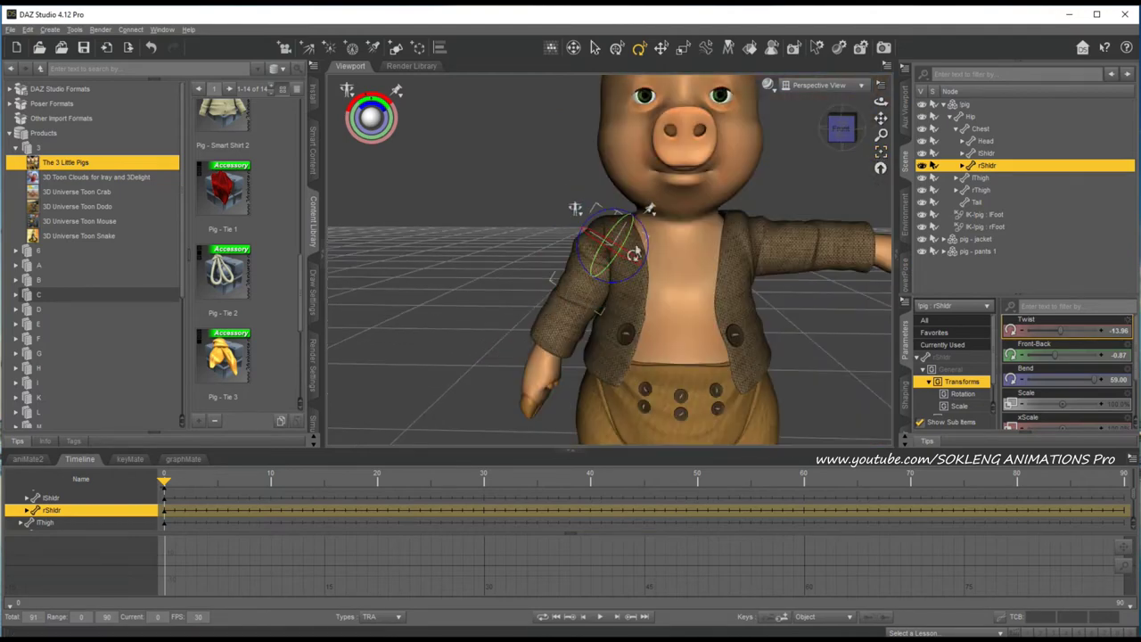
pyautogui.moveTo(838, 129)
pyautogui.mouseDown()
pyautogui.moveTo(731, 129)
pyautogui.moveTo(840, 128)
pyautogui.mouseUp()
pyautogui.click(554, 343)
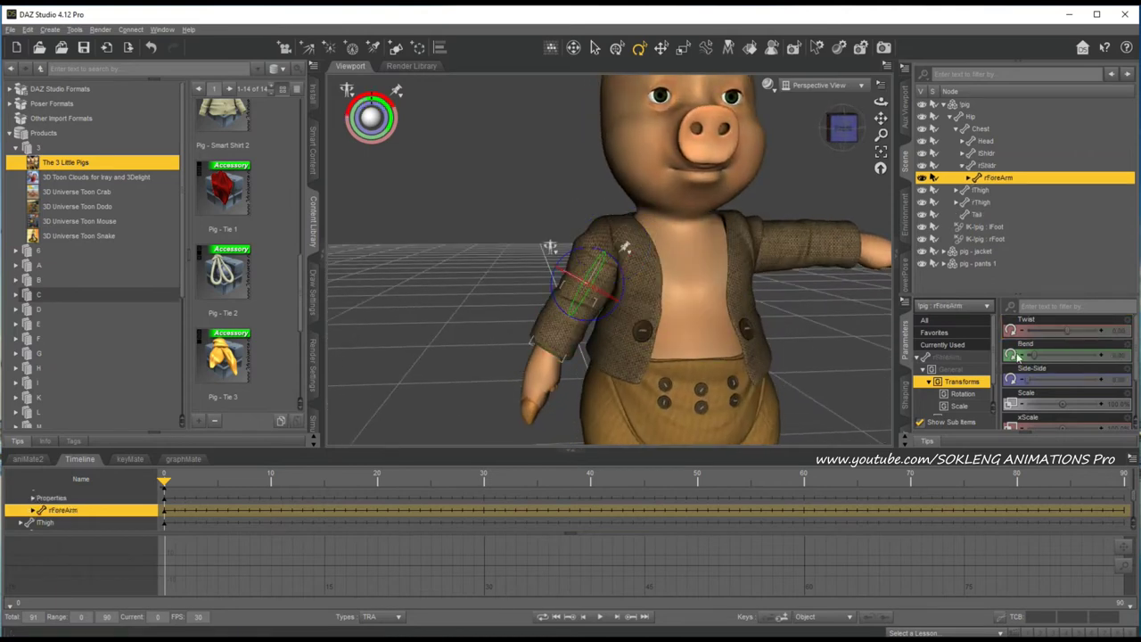
pyautogui.moveTo(1034, 355); pyautogui.dragTo(1077, 332)
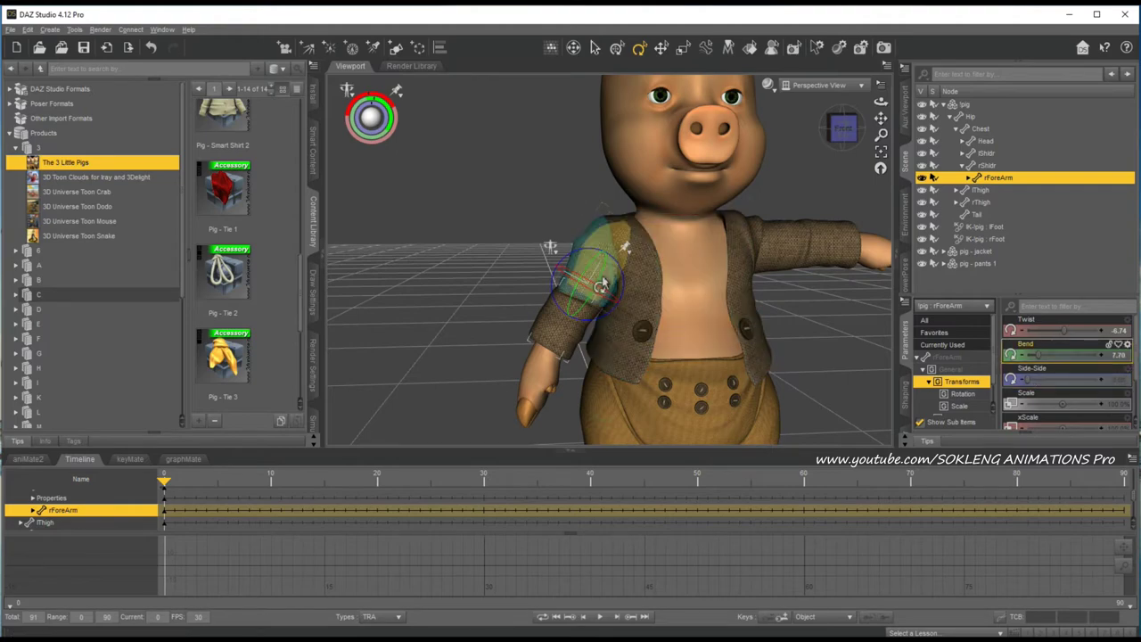
# Step: Bring the right arm down beside the body with shoulder Twist 8.65, Front-Back 7.83 and Bend 65
pyautogui.moveTo(838, 136)
pyautogui.mouseDown()
pyautogui.moveTo(884, 137)
pyautogui.moveTo(837, 136)
pyautogui.mouseUp()
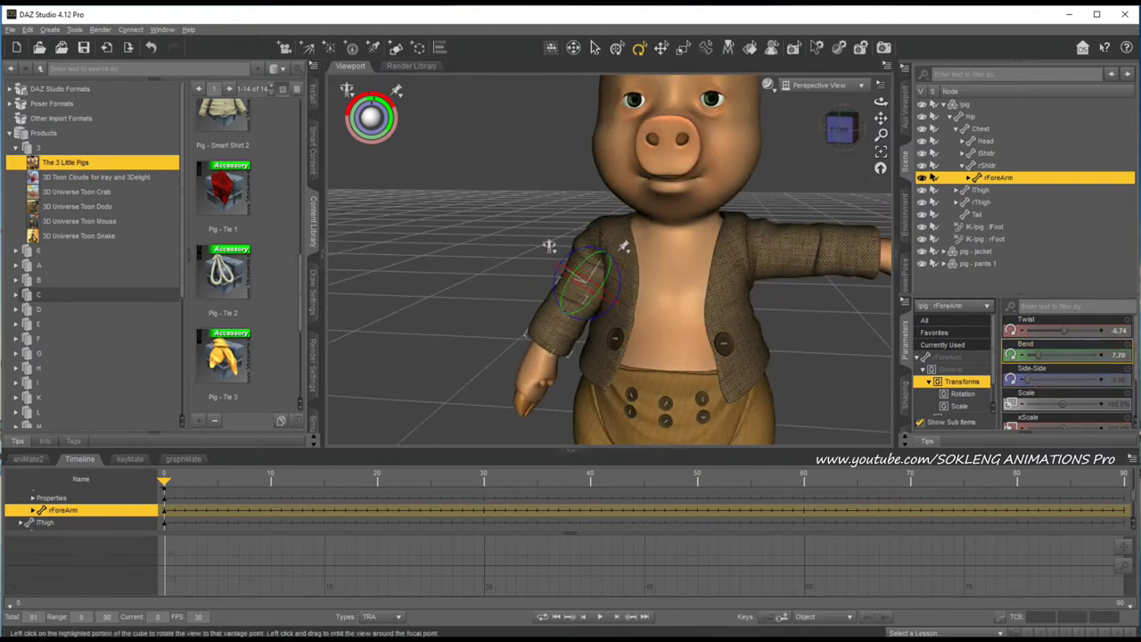
pyautogui.click(607, 246)
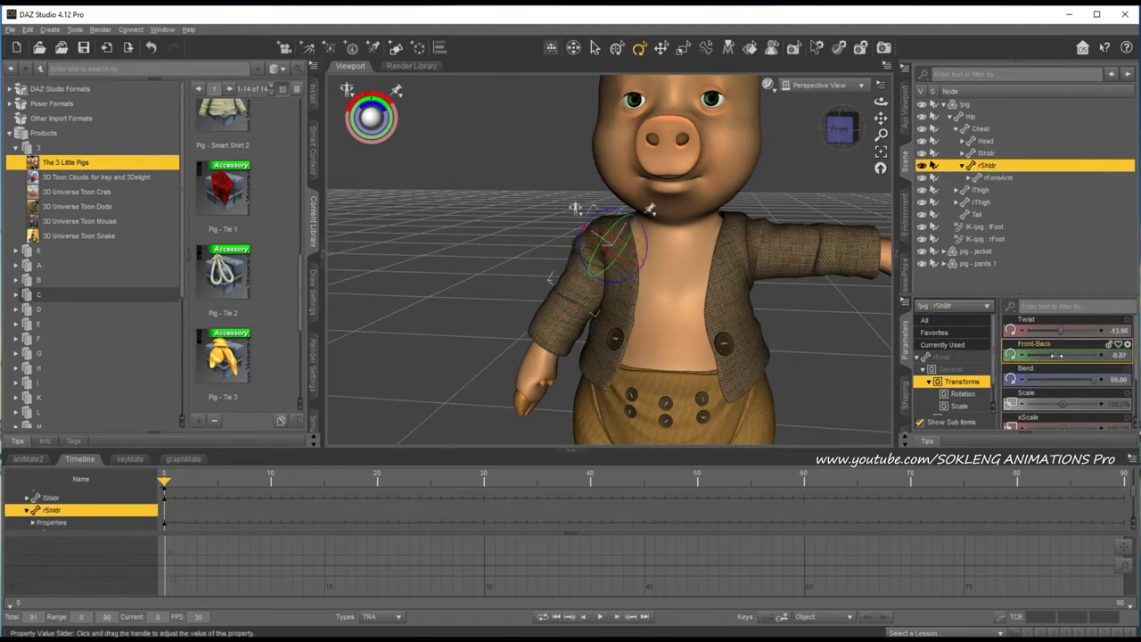
pyautogui.moveTo(1058, 331); pyautogui.dragTo(1102, 389)
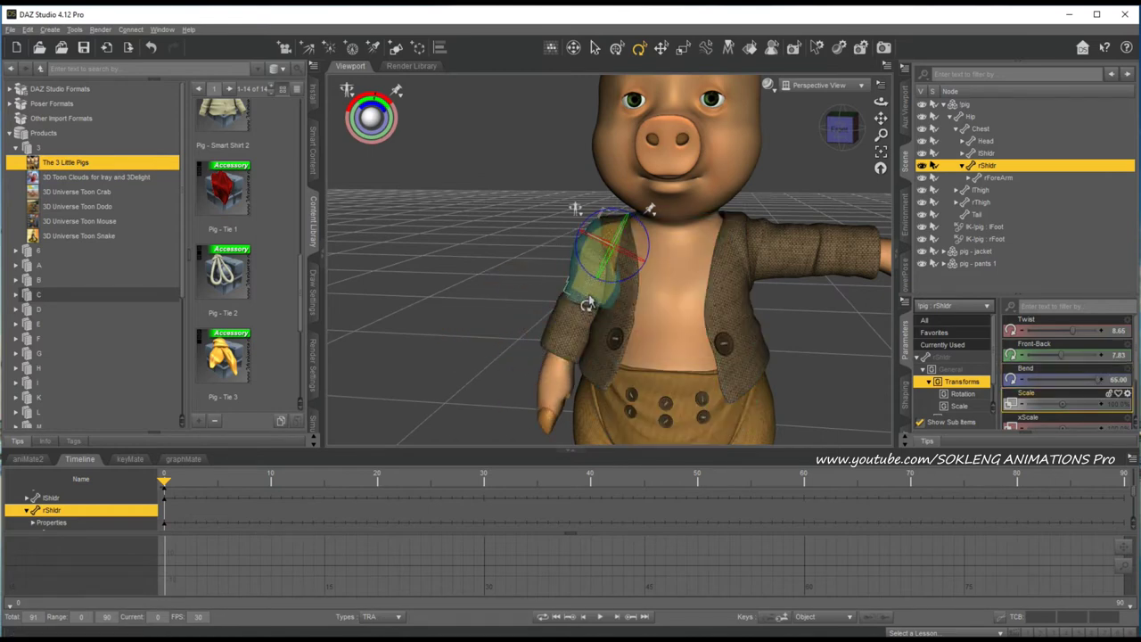
# Step: Lower the pig's left arm to its side by setting the left shoulder's Bend to -63
pyautogui.click(741, 254)
pyautogui.click(753, 245)
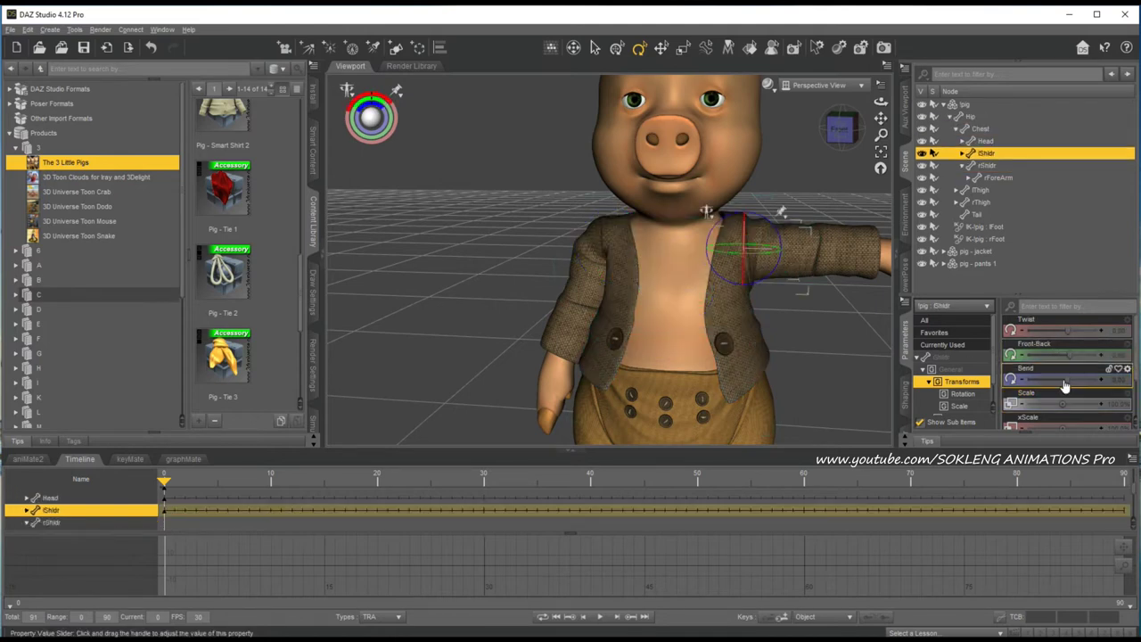
pyautogui.moveTo(1066, 379); pyautogui.dragTo(1027, 375)
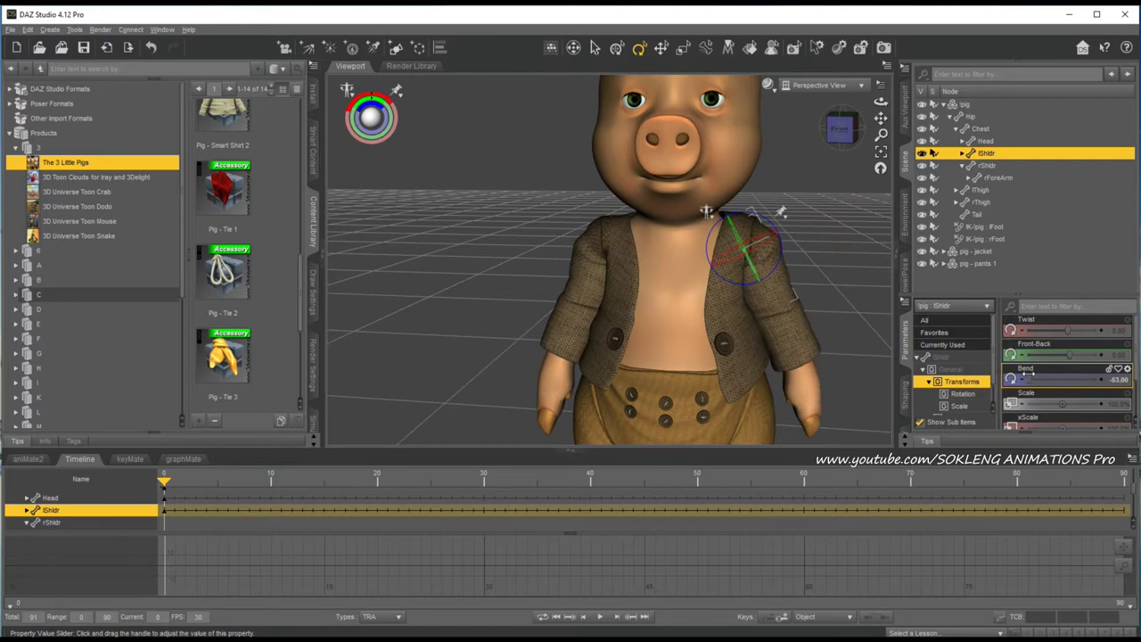
# Step: Create keyframes for the arms-down standing pose at frame 0 and frame 20
pyautogui.moveTo(843, 134)
pyautogui.mouseDown()
pyautogui.moveTo(831, 130)
pyautogui.moveTo(848, 140)
pyautogui.mouseUp()
pyautogui.scroll(-4, 628, 300)
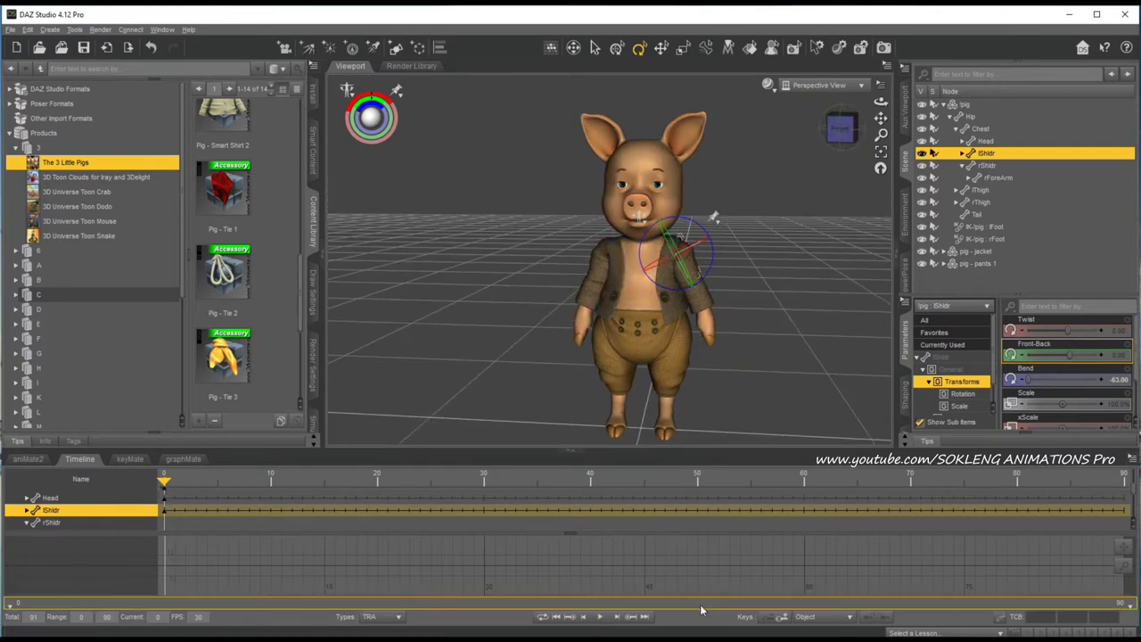
pyautogui.click(784, 624)
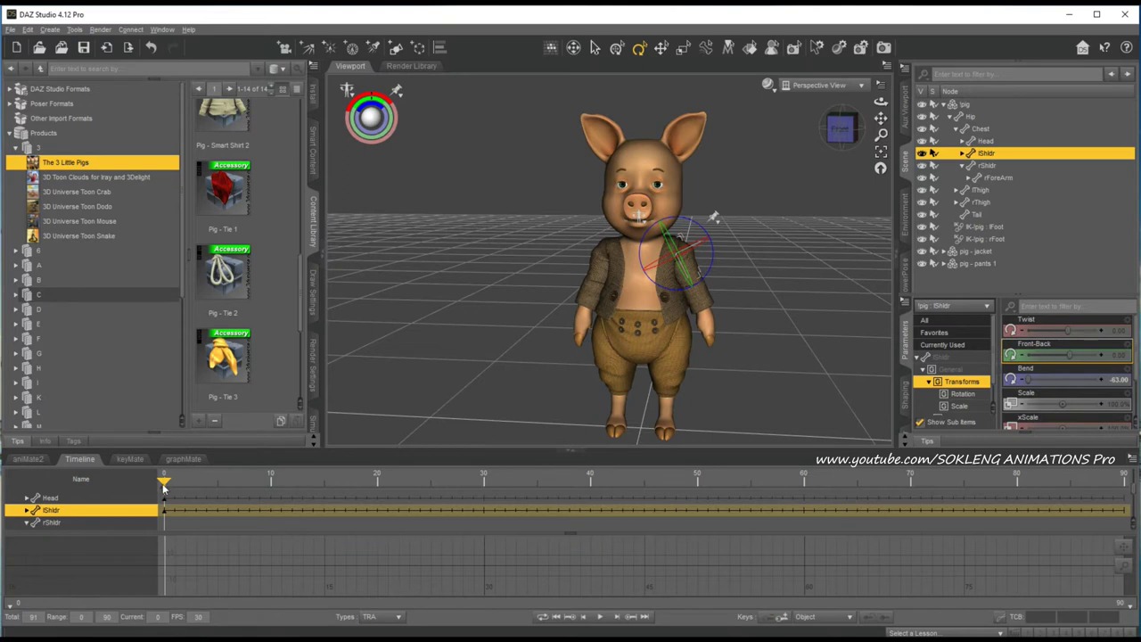
pyautogui.moveTo(198, 490); pyautogui.dragTo(372, 512)
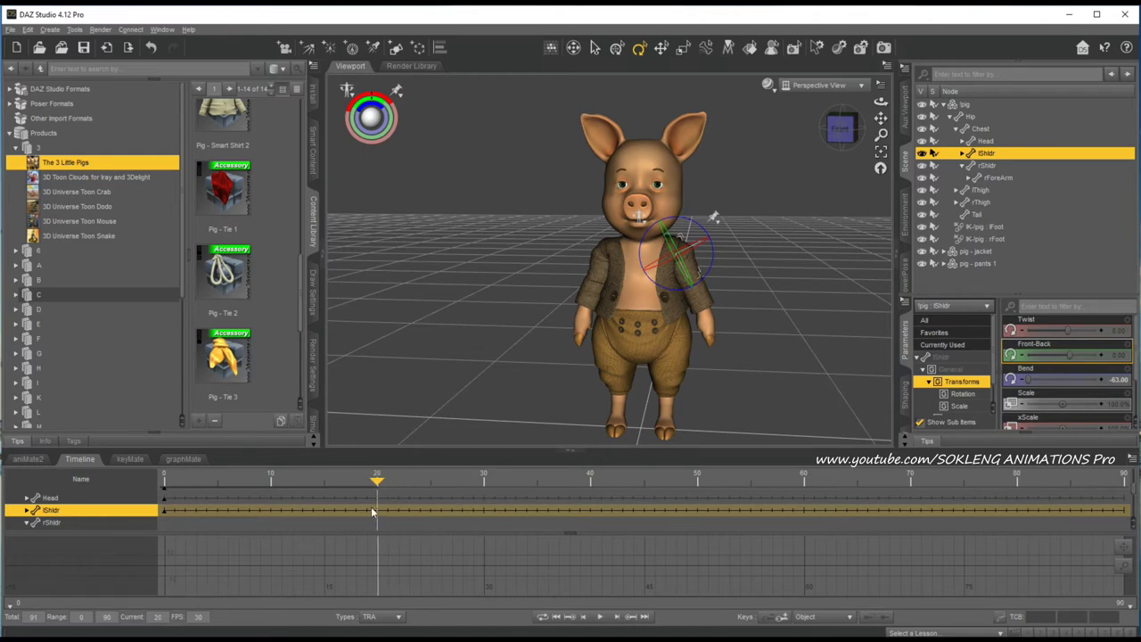
pyautogui.click(781, 616)
# Step: Move the playhead to frame 30 and check the keyframes on the pig's bone tracks and clothing tracks
pyautogui.moveTo(378, 482); pyautogui.dragTo(463, 492)
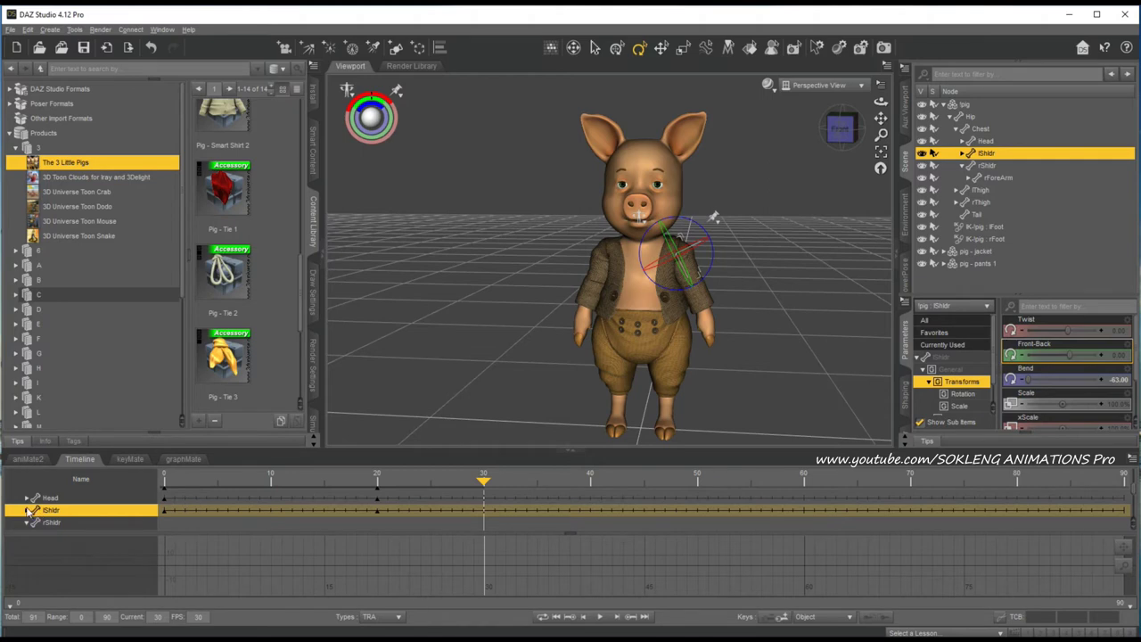
pyautogui.click(27, 510)
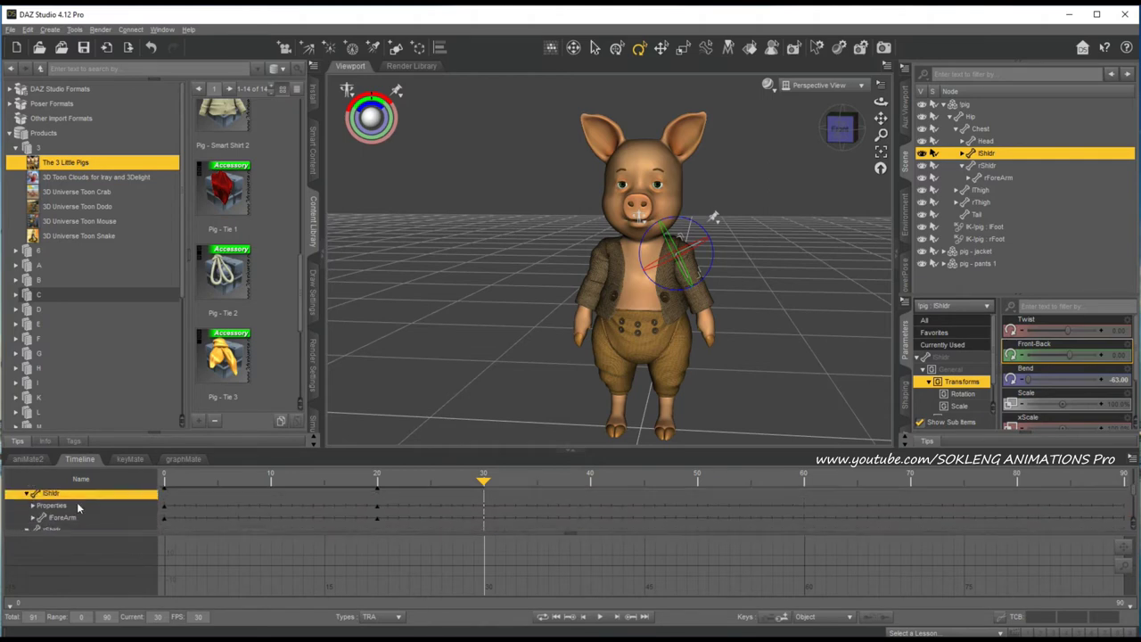
pyautogui.scroll(3, 80, 508)
pyautogui.scroll(-5, 18, 504)
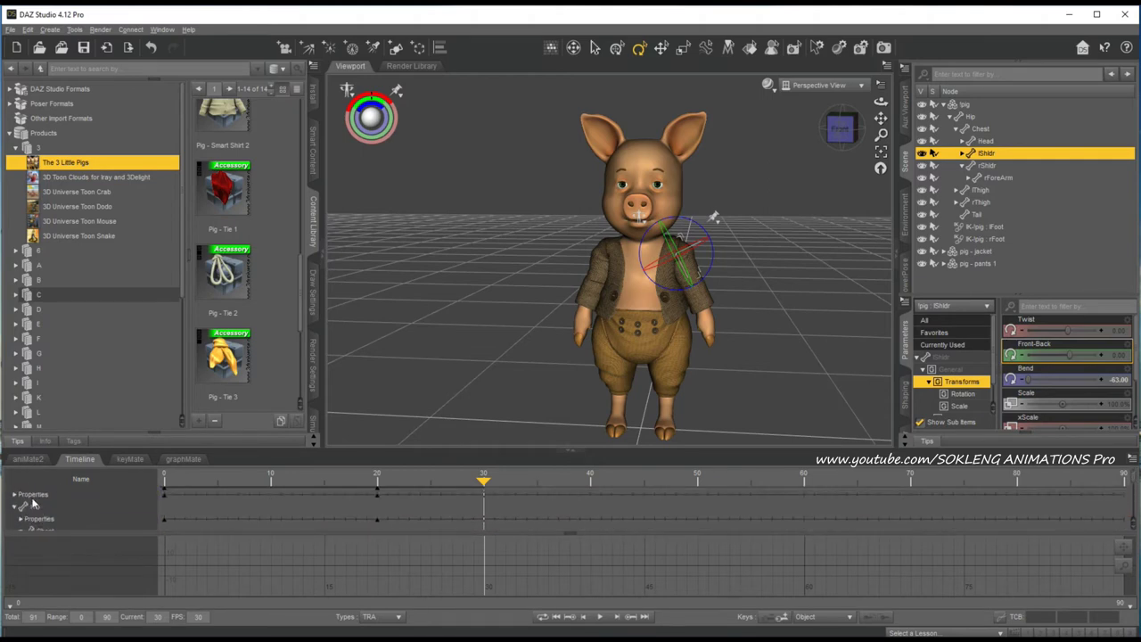
pyautogui.scroll(-4, 33, 504)
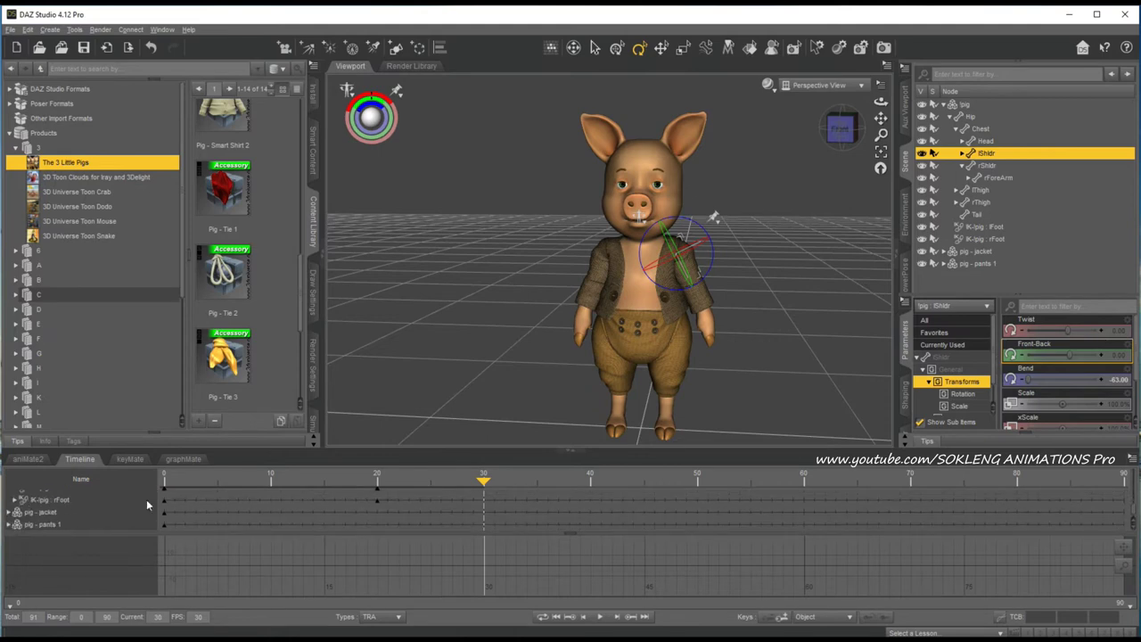
# Step: At frame 70, raise both arms out sideways, with left shoulder Bend at about -8.6 and right shoulder Bend at about 0.28
pyautogui.moveTo(489, 488)
pyautogui.mouseDown()
pyautogui.moveTo(762, 490)
pyautogui.moveTo(773, 507)
pyautogui.mouseUp()
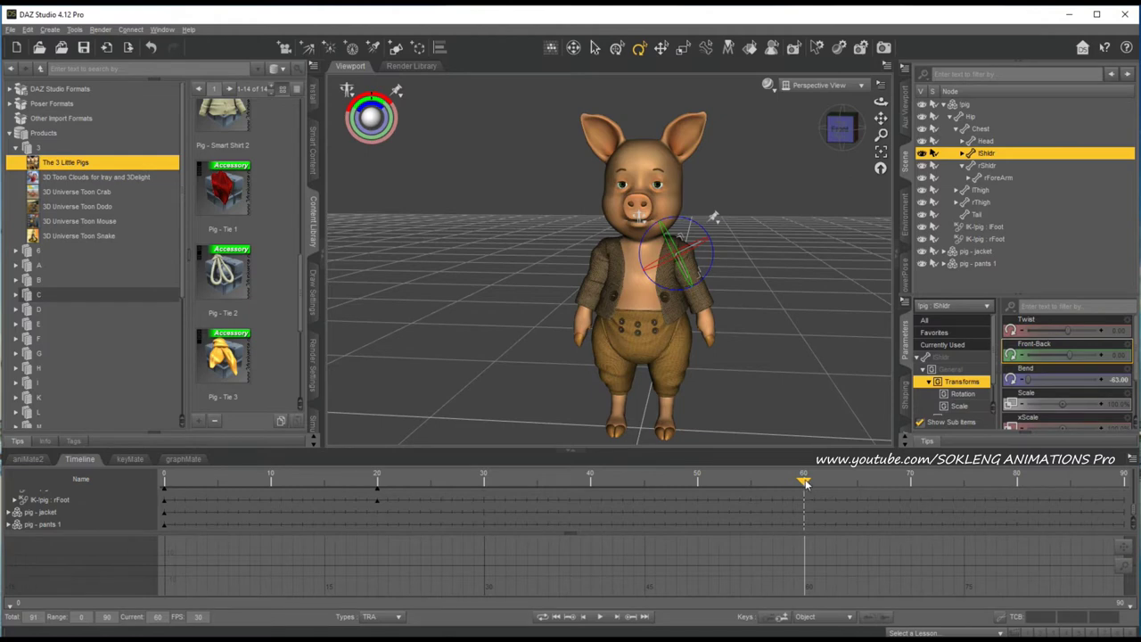
pyautogui.moveTo(805, 482); pyautogui.dragTo(899, 508)
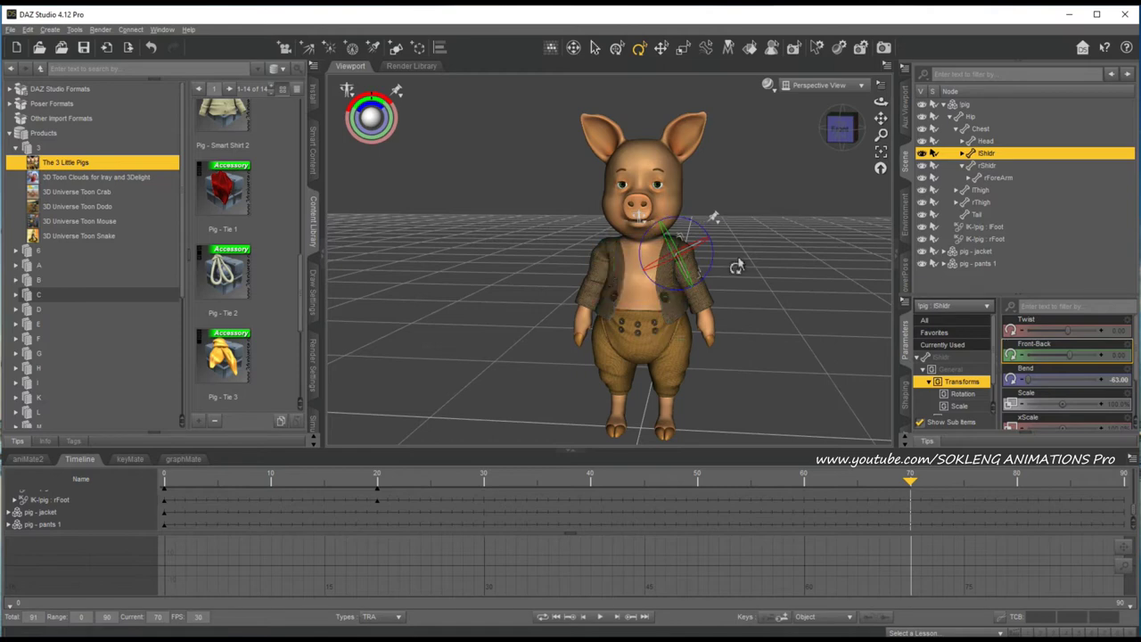
pyautogui.moveTo(698, 239); pyautogui.dragTo(665, 252)
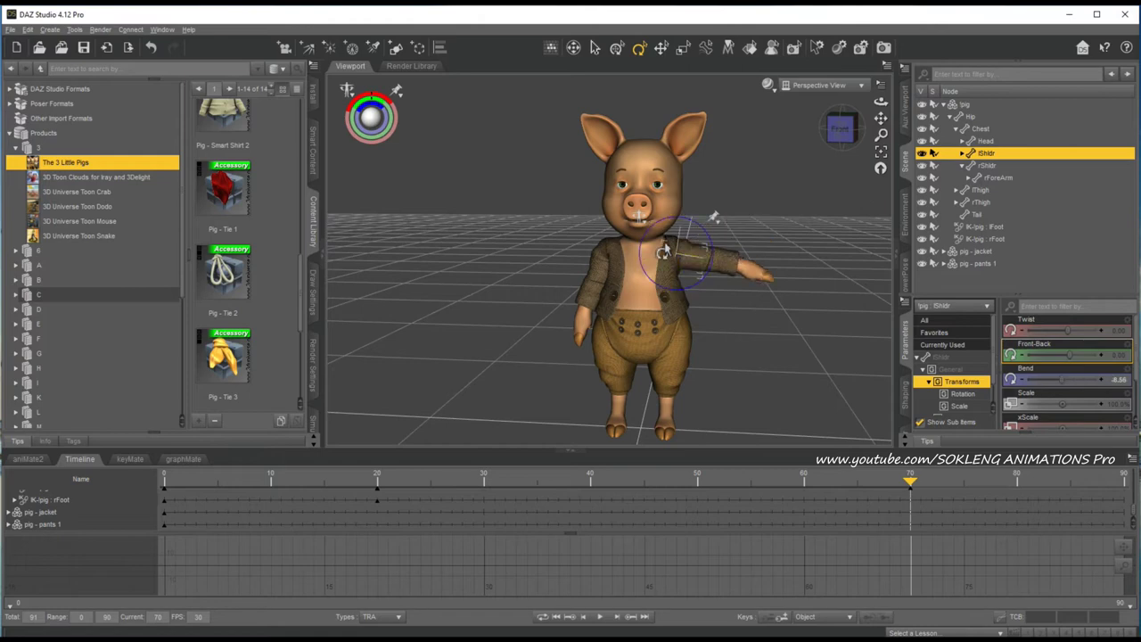
pyautogui.click(604, 259)
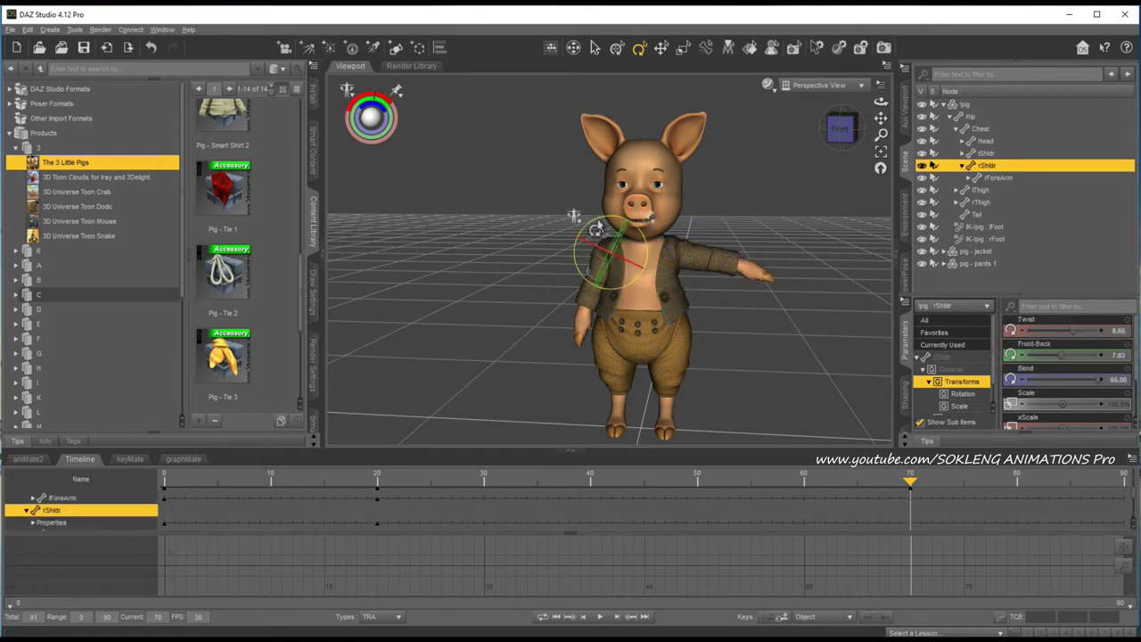
pyautogui.moveTo(599, 239); pyautogui.dragTo(593, 210)
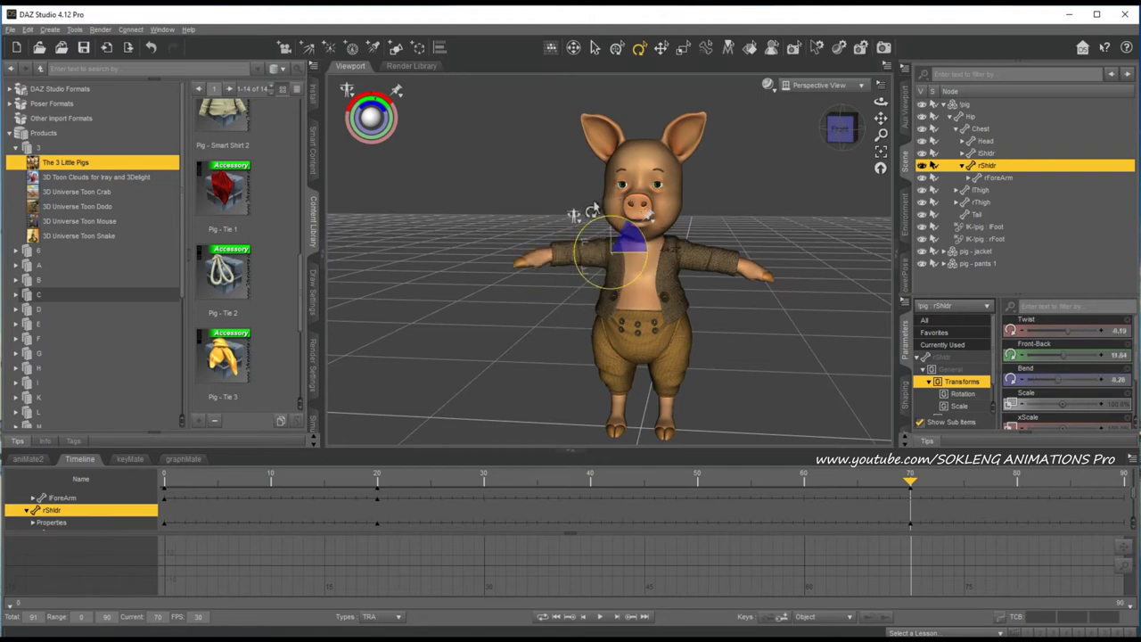
# Step: Spread both of the pig's thighs outward at frame 70, with the left thigh's Side-Side at about 25
pyautogui.moveTo(842, 129); pyautogui.dragTo(929, 128)
pyautogui.scroll(-2, 606, 413)
pyautogui.scroll(4, 612, 407)
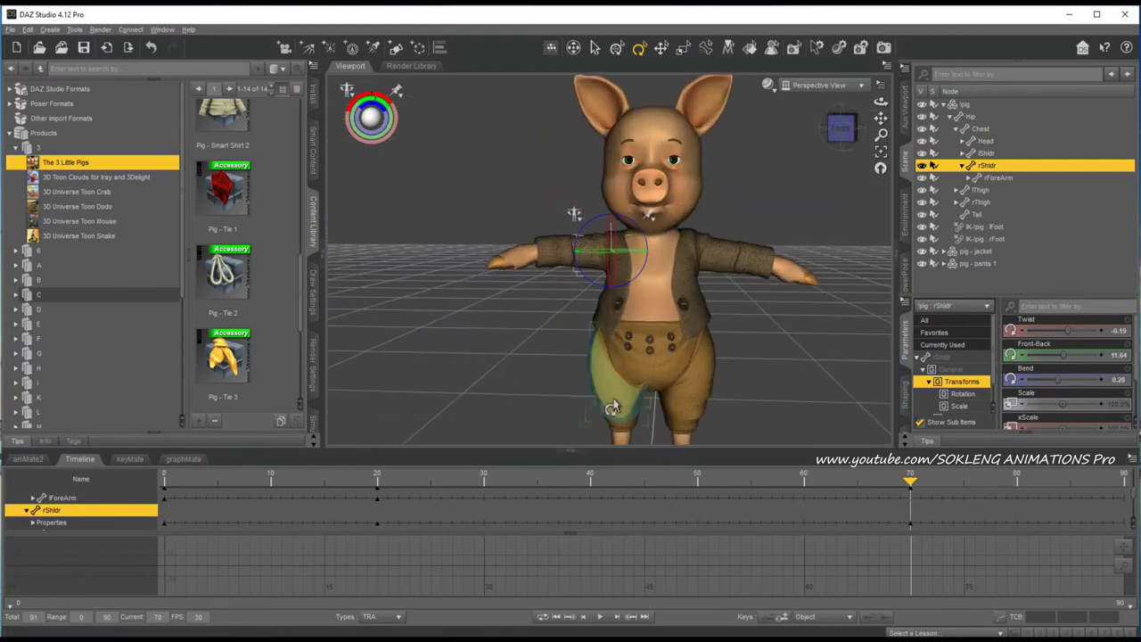
pyautogui.scroll(1, 611, 407)
pyautogui.click(611, 399)
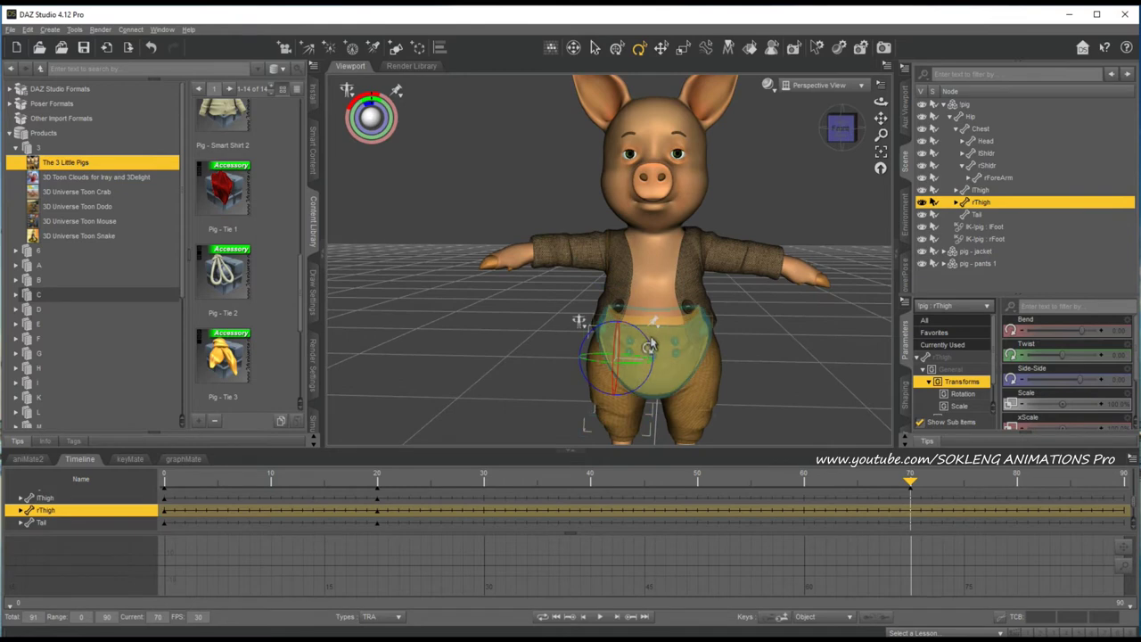
pyautogui.moveTo(650, 346); pyautogui.dragTo(728, 342)
pyautogui.click(702, 389)
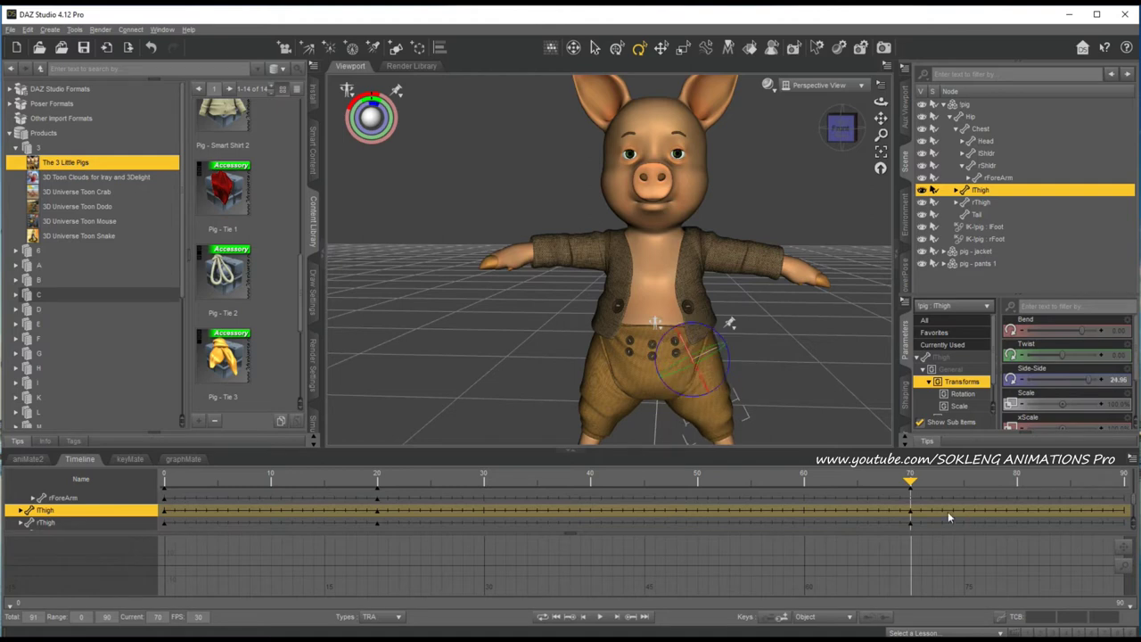
# Step: Lift the whole pig figure off the ground at frame 70 to a yTrans of about 26
pyautogui.moveTo(910, 484)
pyautogui.mouseDown()
pyautogui.moveTo(71, 502)
pyautogui.moveTo(509, 513)
pyautogui.moveTo(922, 482)
pyautogui.moveTo(911, 471)
pyautogui.mouseUp()
pyautogui.click(970, 106)
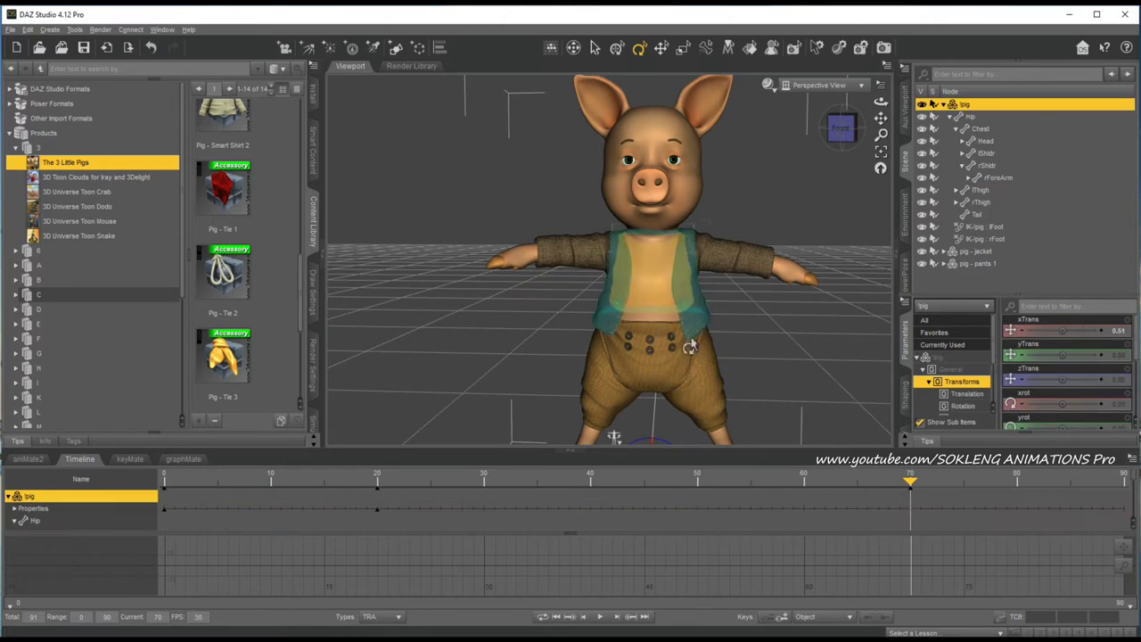
pyautogui.scroll(-4, 679, 361)
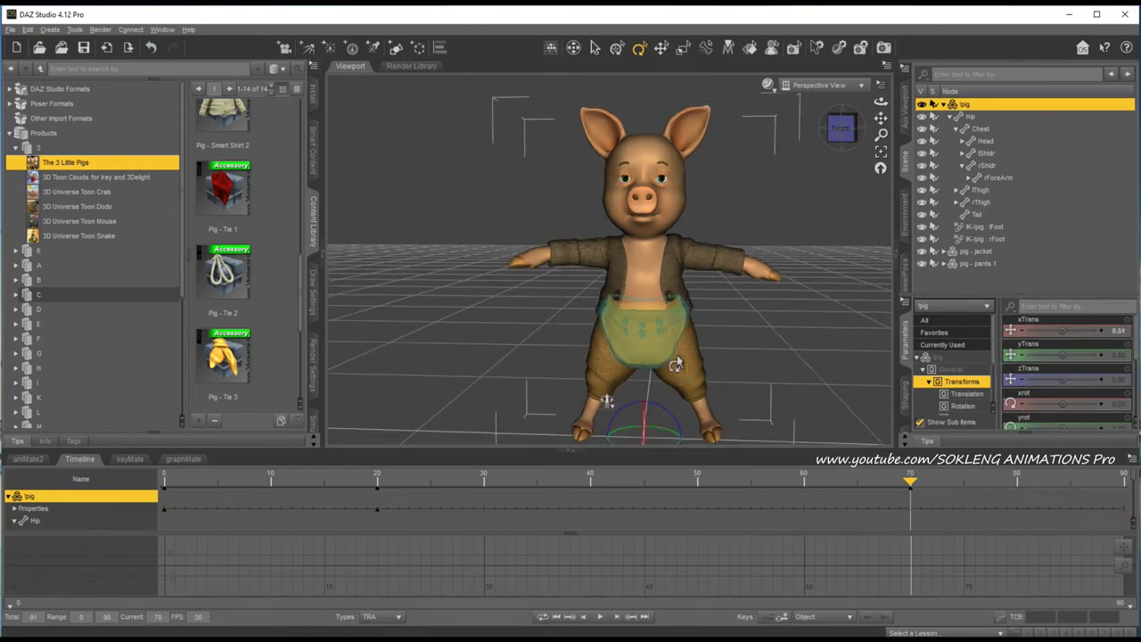
pyautogui.click(662, 47)
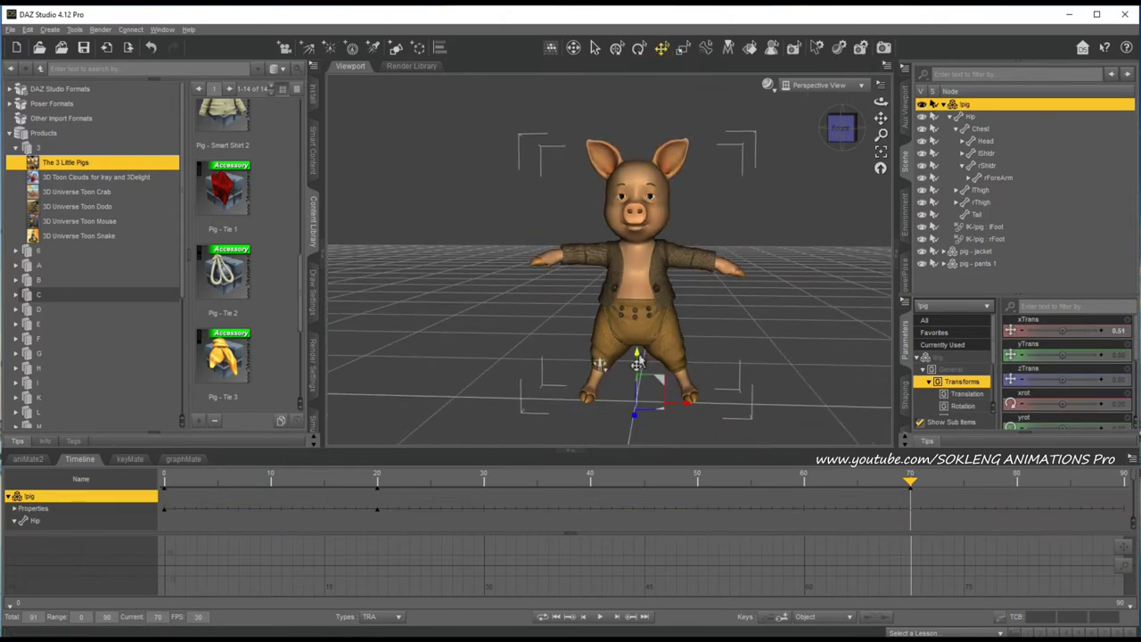
pyautogui.moveTo(639, 354); pyautogui.dragTo(637, 309)
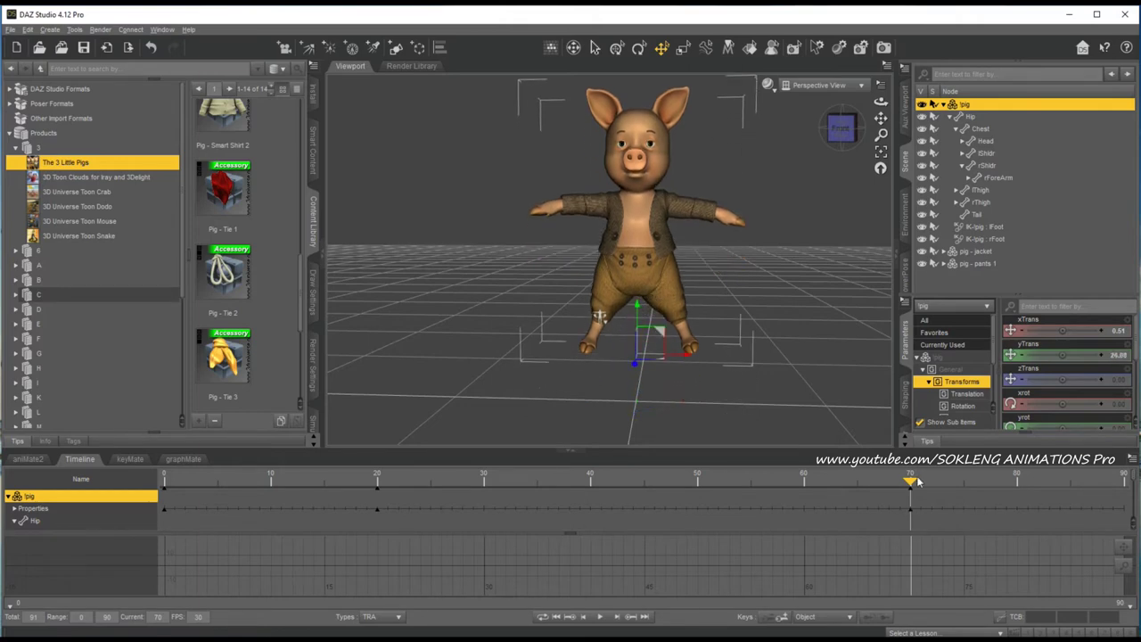
# Step: Scrub through the timeline and play back the jump animation
pyautogui.moveTo(919, 482); pyautogui.dragTo(1060, 483)
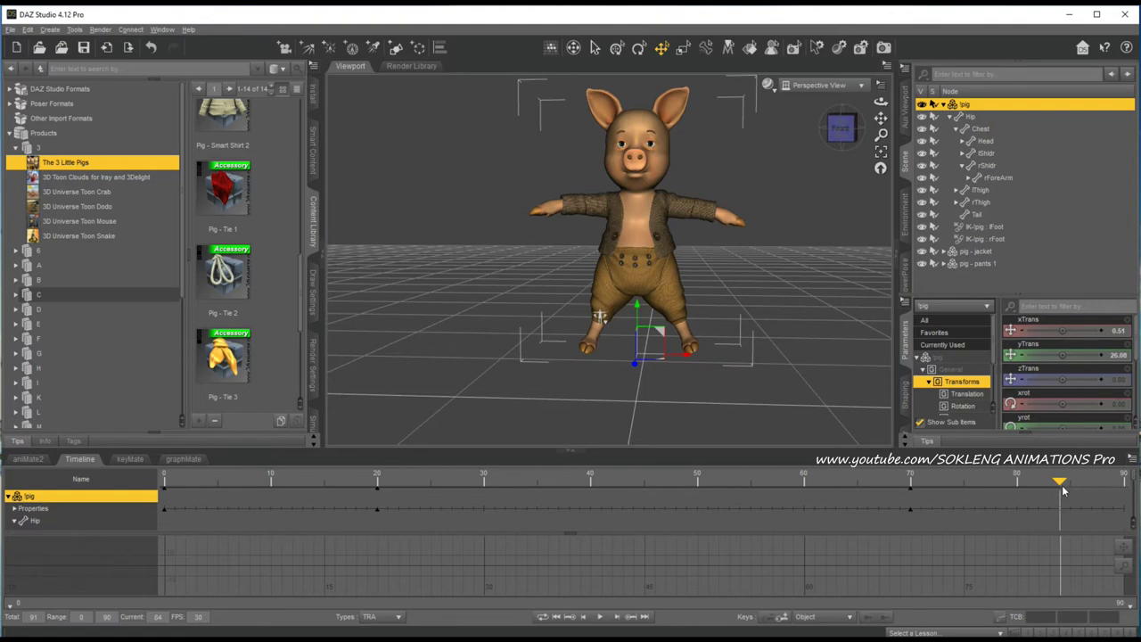
pyautogui.moveTo(1063, 488); pyautogui.dragTo(210, 532)
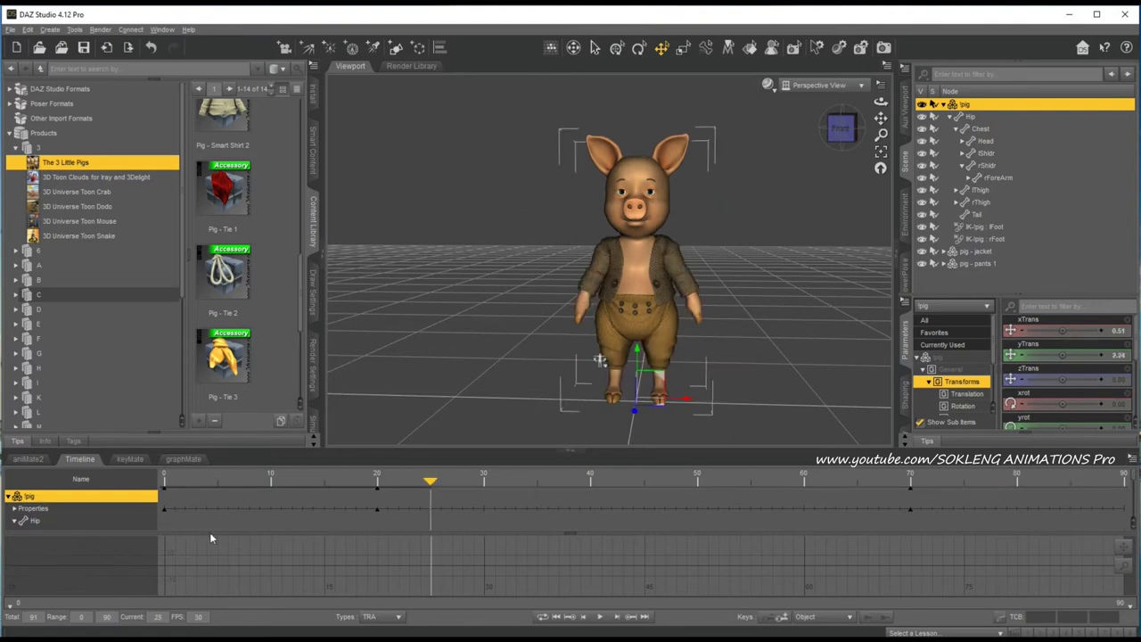
pyautogui.click(600, 618)
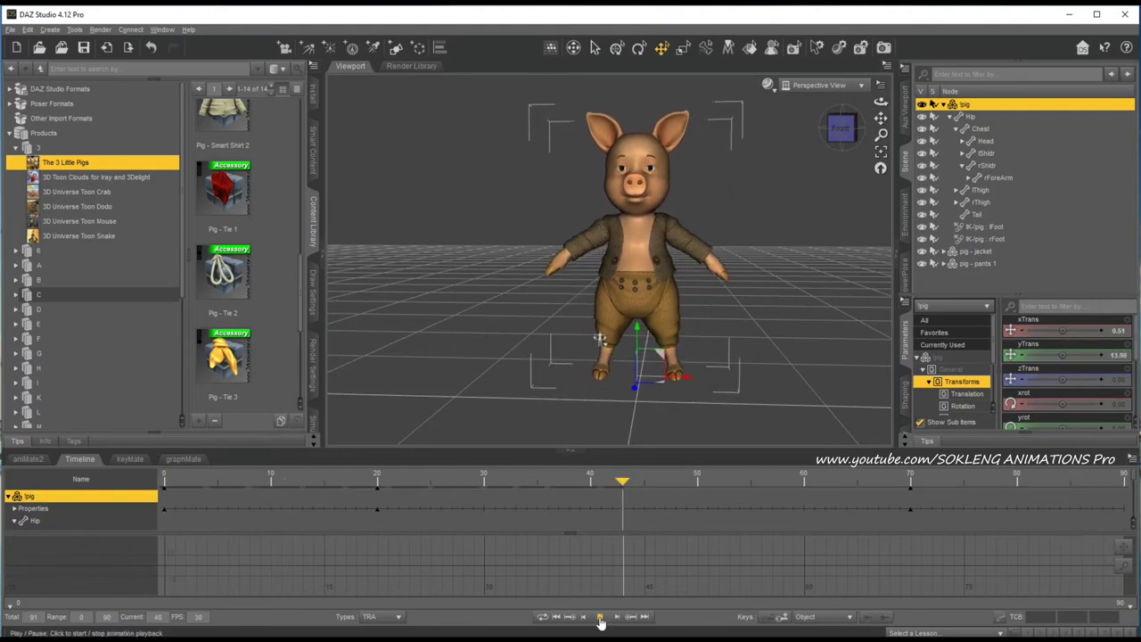
# Step: Move the pig root's frame 70 keyframe to frame 50 and its frame 20 keyframe to frame 10, and play back the animation
pyautogui.click(909, 509)
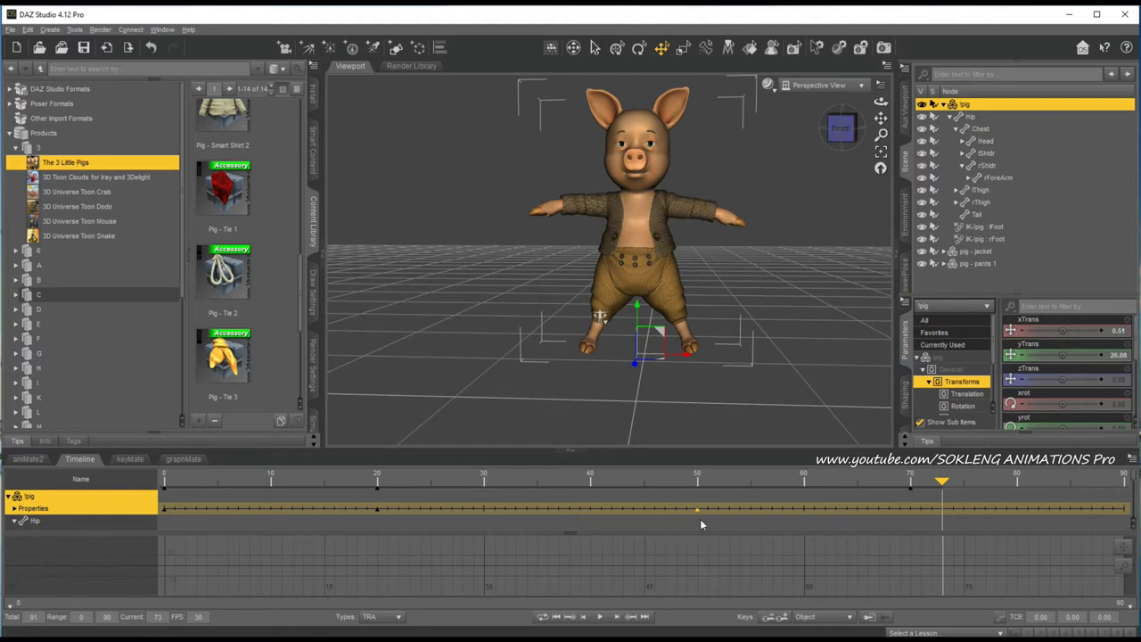
pyautogui.moveTo(940, 486); pyautogui.dragTo(2, 575)
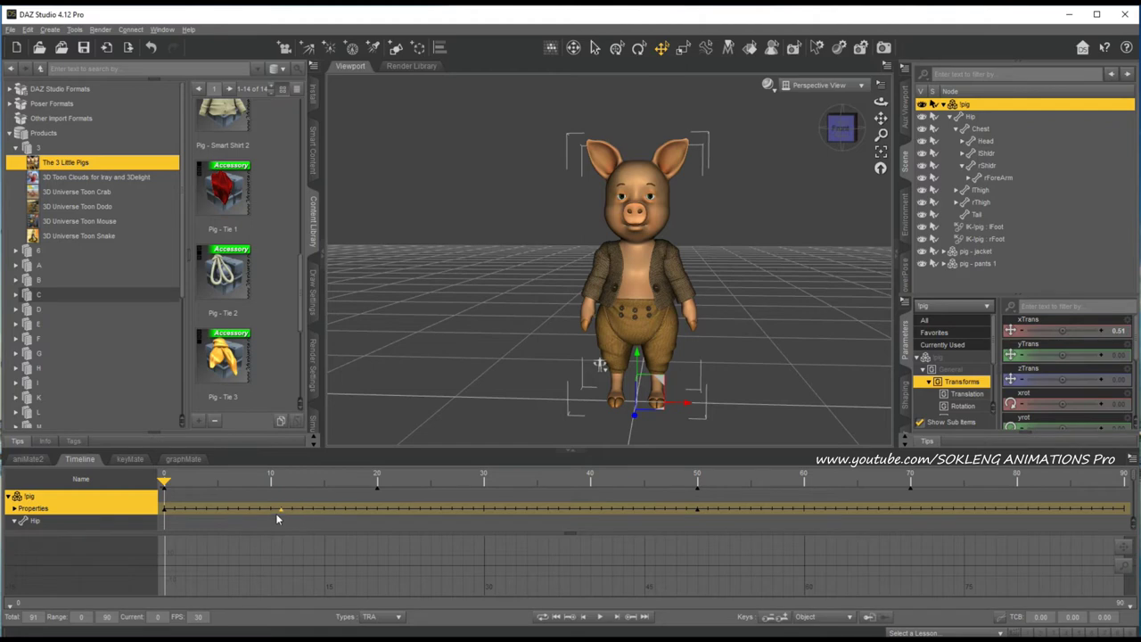
pyautogui.moveTo(278, 515); pyautogui.dragTo(269, 514)
pyautogui.click(600, 616)
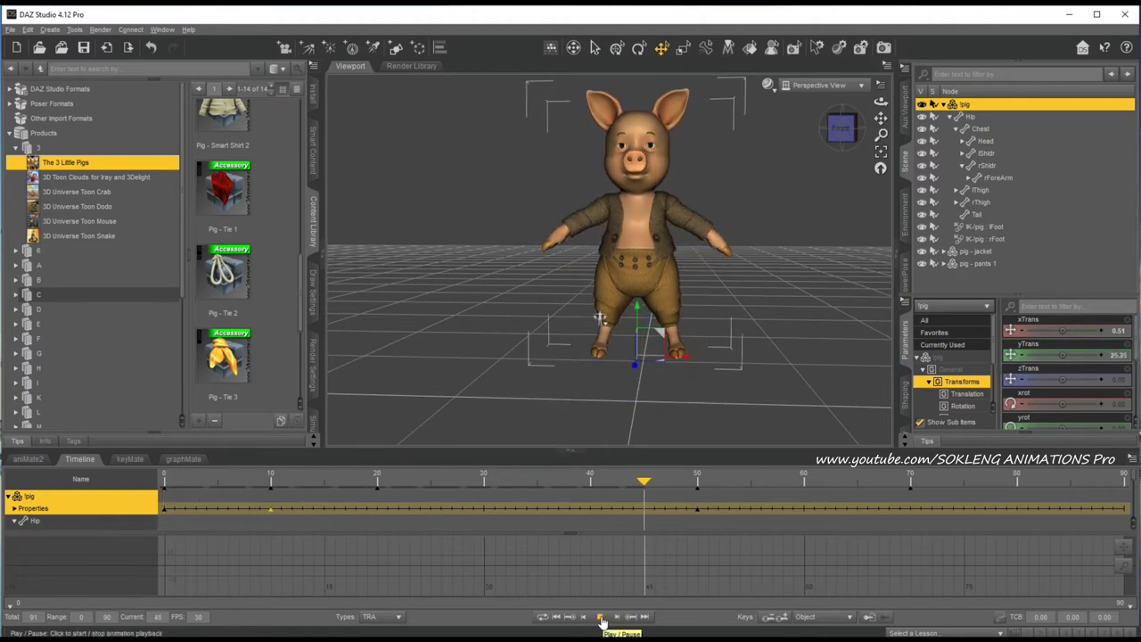
pyautogui.click(600, 616)
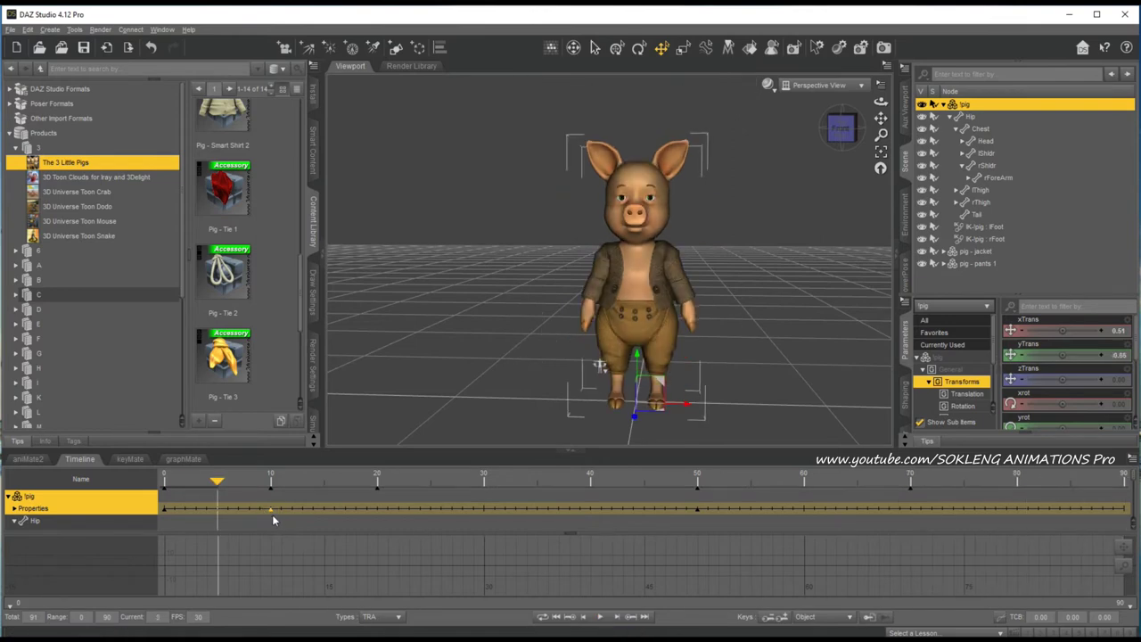
# Step: Delete the pig root's keyframe at frame 10 and move its frame 50 keyframe to frame 30
pyautogui.click(765, 617)
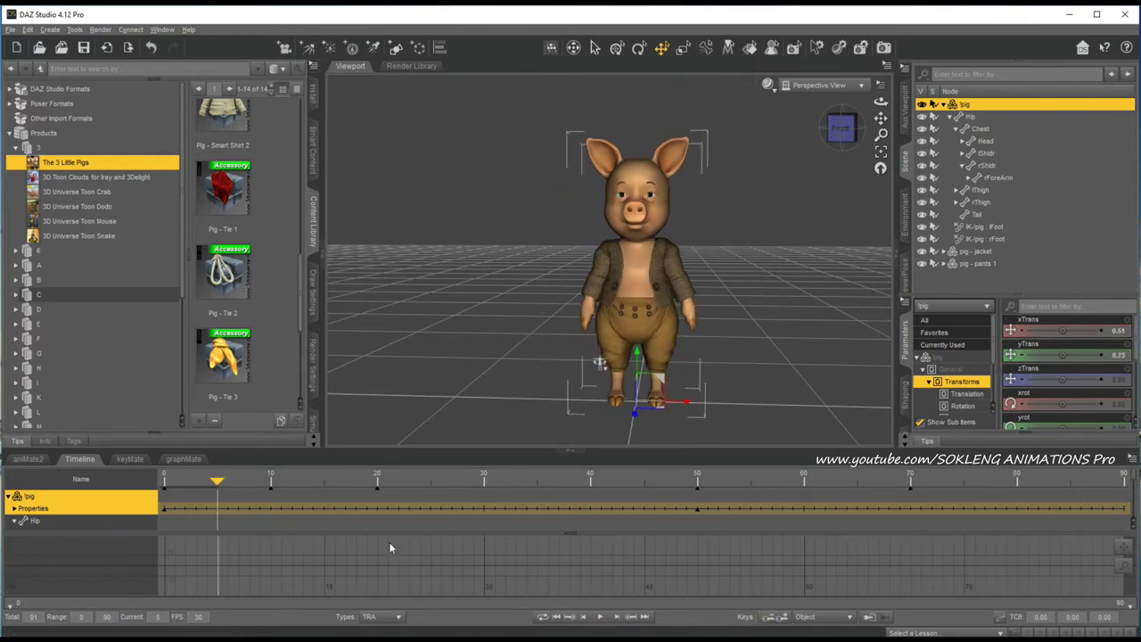
pyautogui.moveTo(223, 493); pyautogui.dragTo(659, 543)
pyautogui.moveTo(682, 503); pyautogui.dragTo(729, 541)
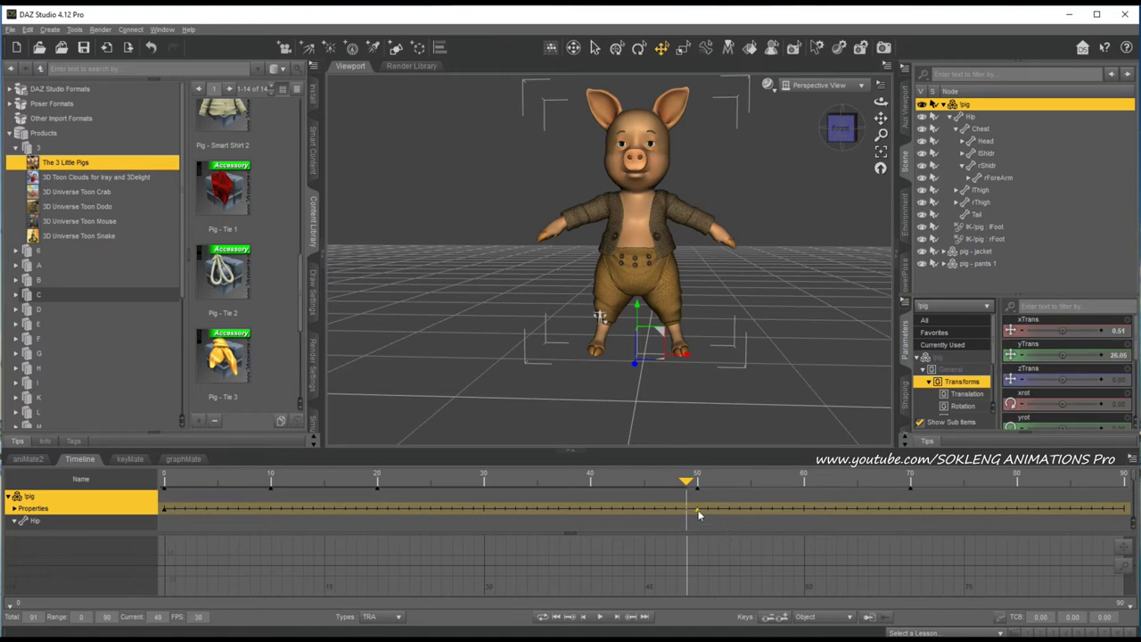
pyautogui.moveTo(484, 518); pyautogui.dragTo(480, 516)
# Step: Delete the body-part keyframes at frame 20, from the Chest down to the IK feet, and the Hip keyframe at frame 10
pyautogui.click(13, 509)
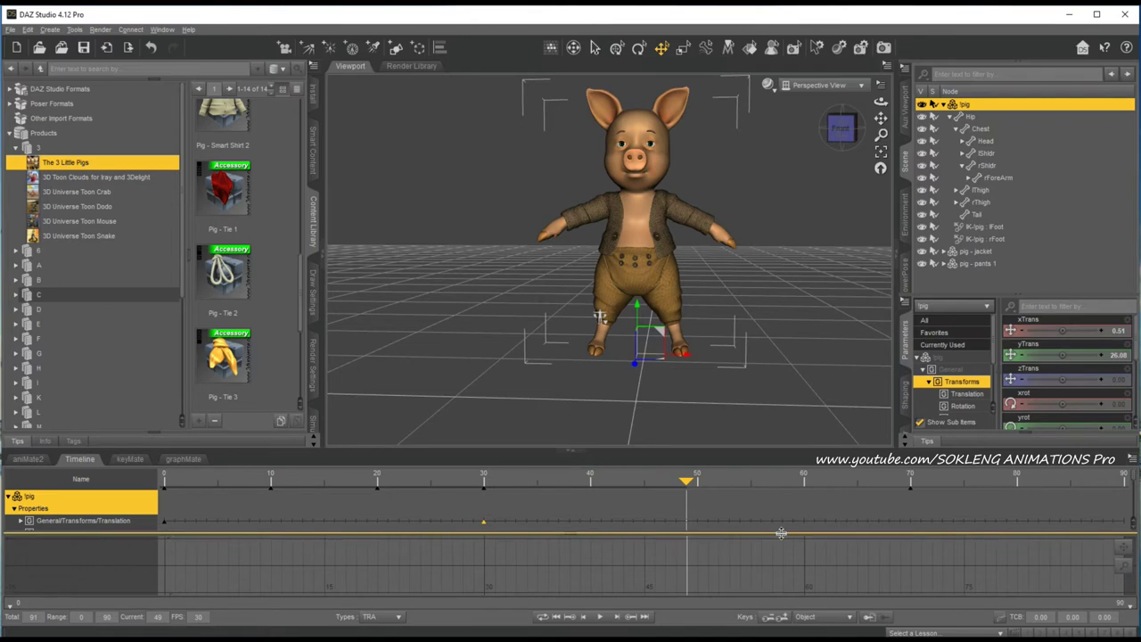
pyautogui.scroll(-5, 824, 530)
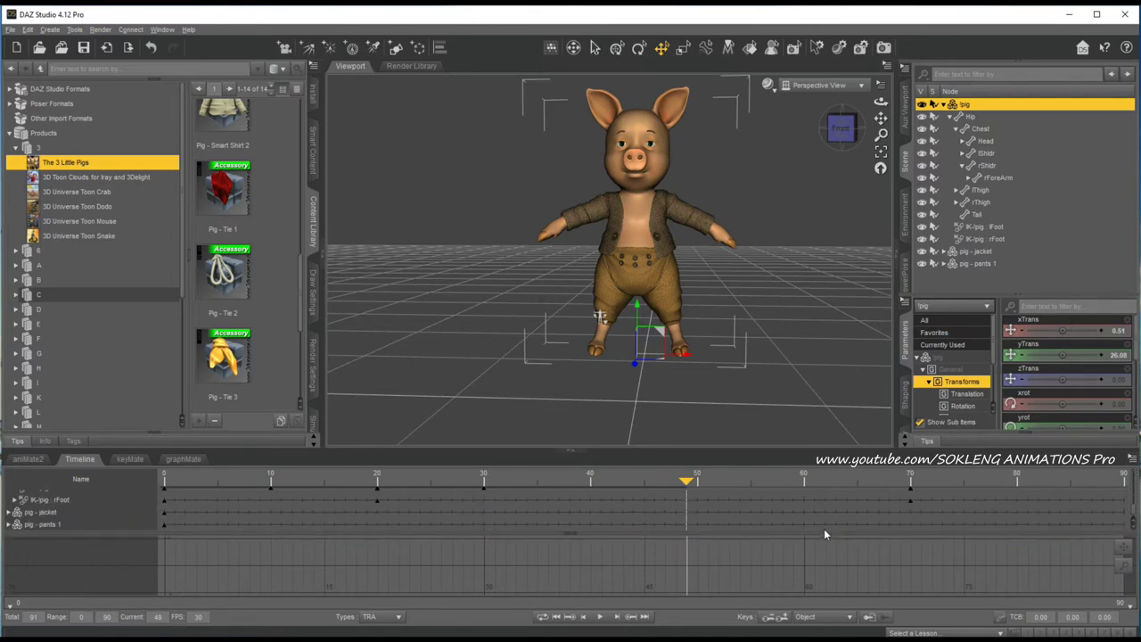
pyautogui.scroll(4, 824, 534)
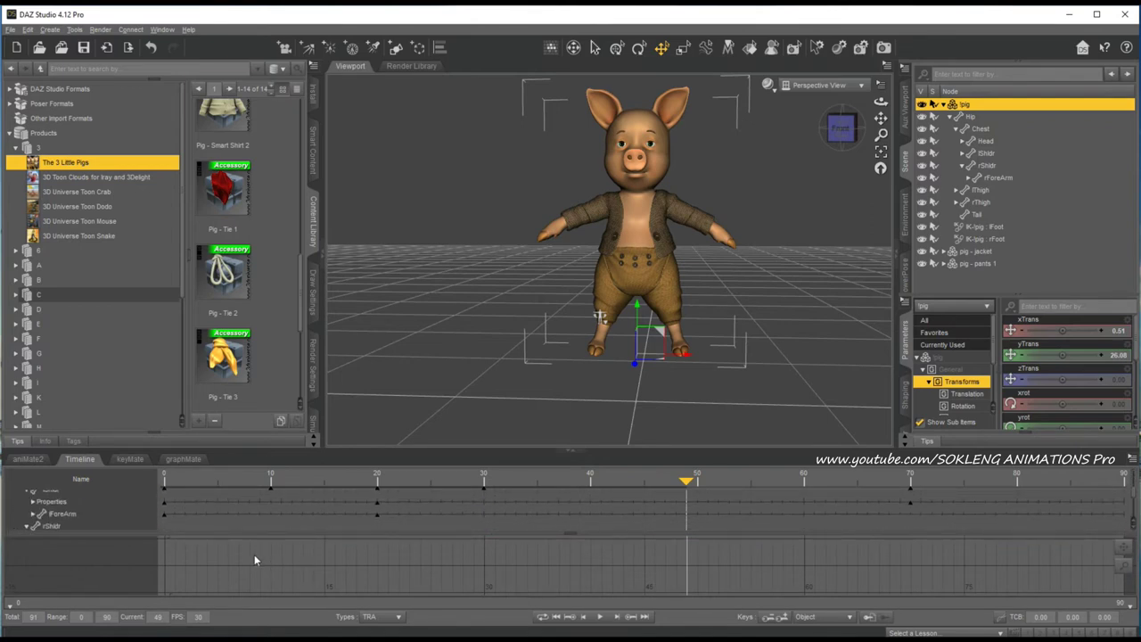
pyautogui.moveTo(247, 532); pyautogui.dragTo(244, 573)
pyautogui.scroll(4, 347, 540)
pyautogui.scroll(-2, 348, 531)
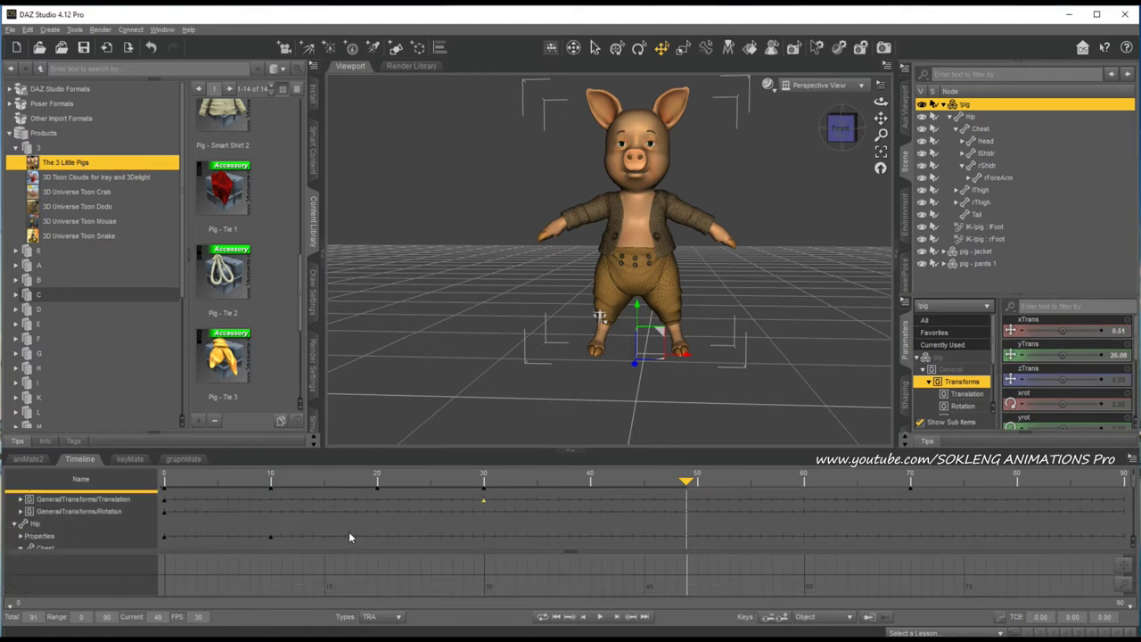
pyautogui.click(358, 512)
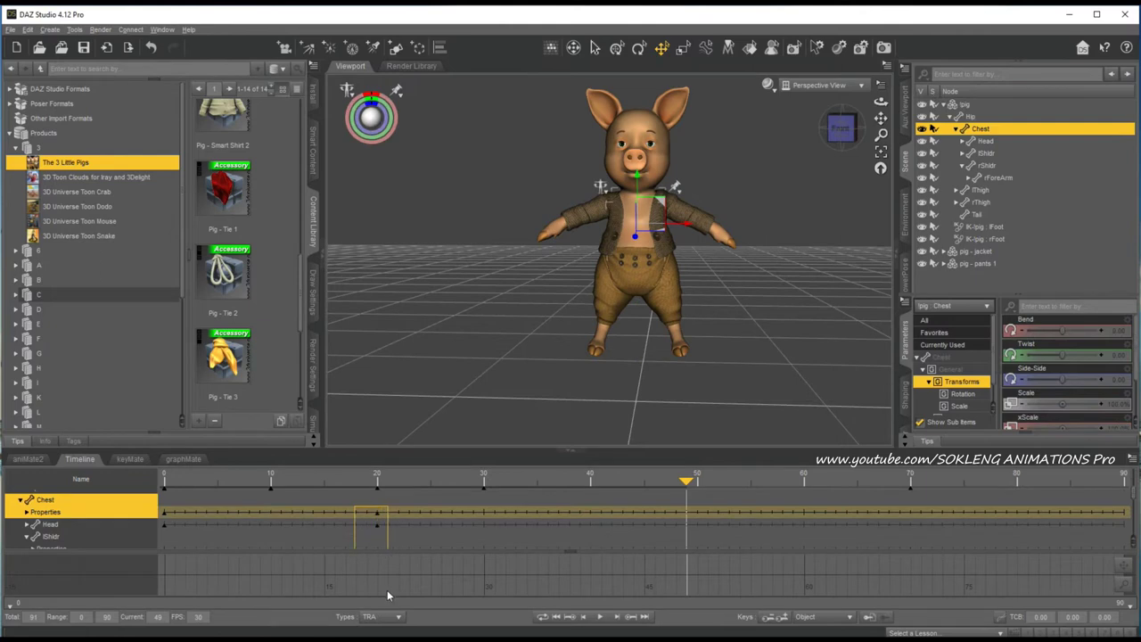
pyautogui.moveTo(387, 590); pyautogui.dragTo(397, 629)
pyautogui.scroll(-5, 399, 507)
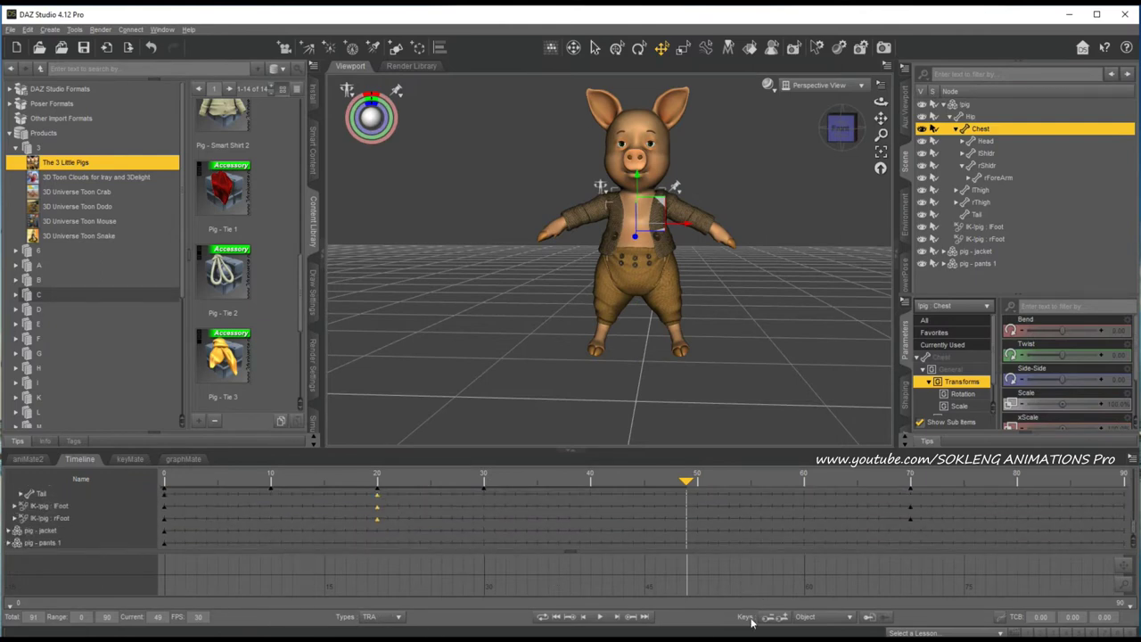
pyautogui.scroll(3, 397, 524)
pyautogui.scroll(4, 397, 526)
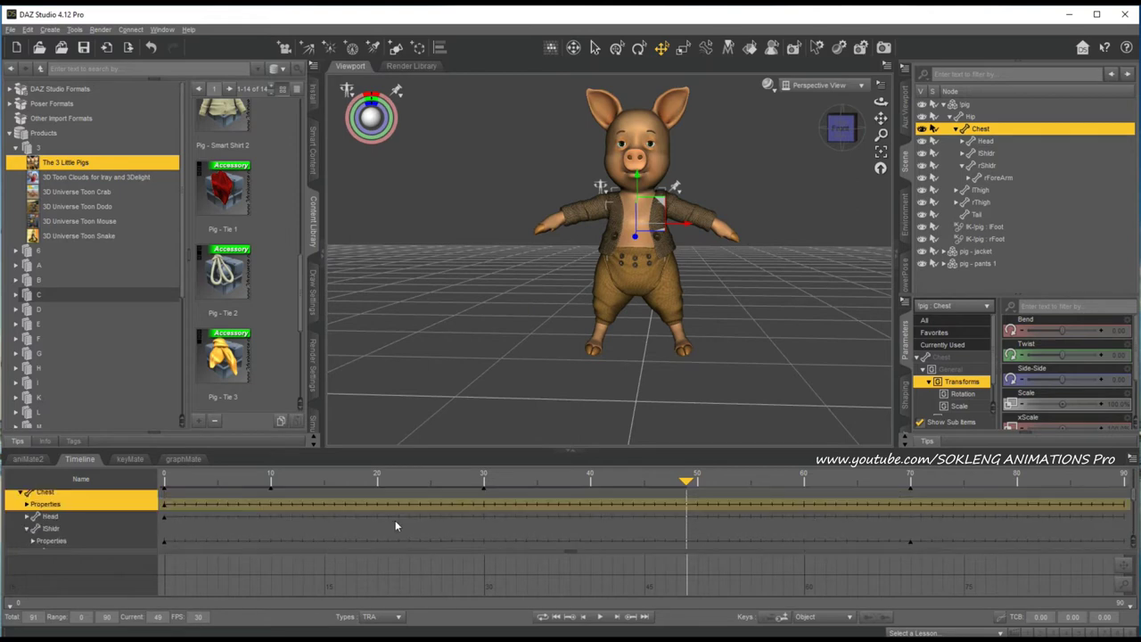
pyautogui.click(261, 522)
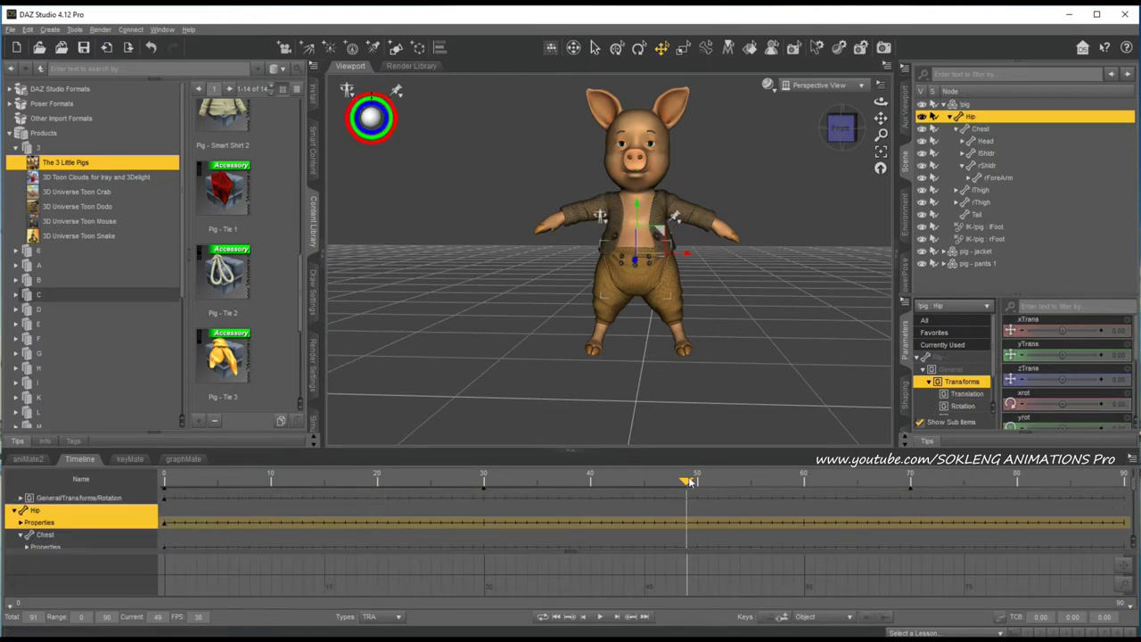
# Step: Play back the animation from frame 0 to check the pose timing
pyautogui.moveTo(690, 481); pyautogui.dragTo(4, 496)
pyautogui.click(598, 621)
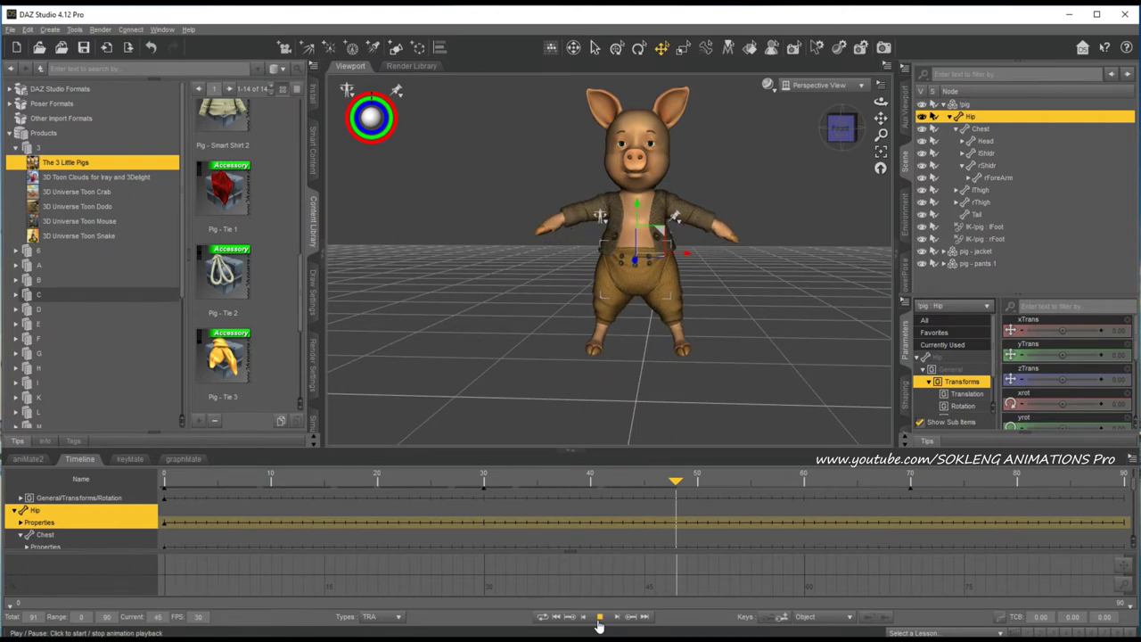
pyautogui.click(599, 617)
# Step: Move the frame 70 keyframes of the shoulders, thighs and IK feet together to frame 30
pyautogui.scroll(-5, 965, 523)
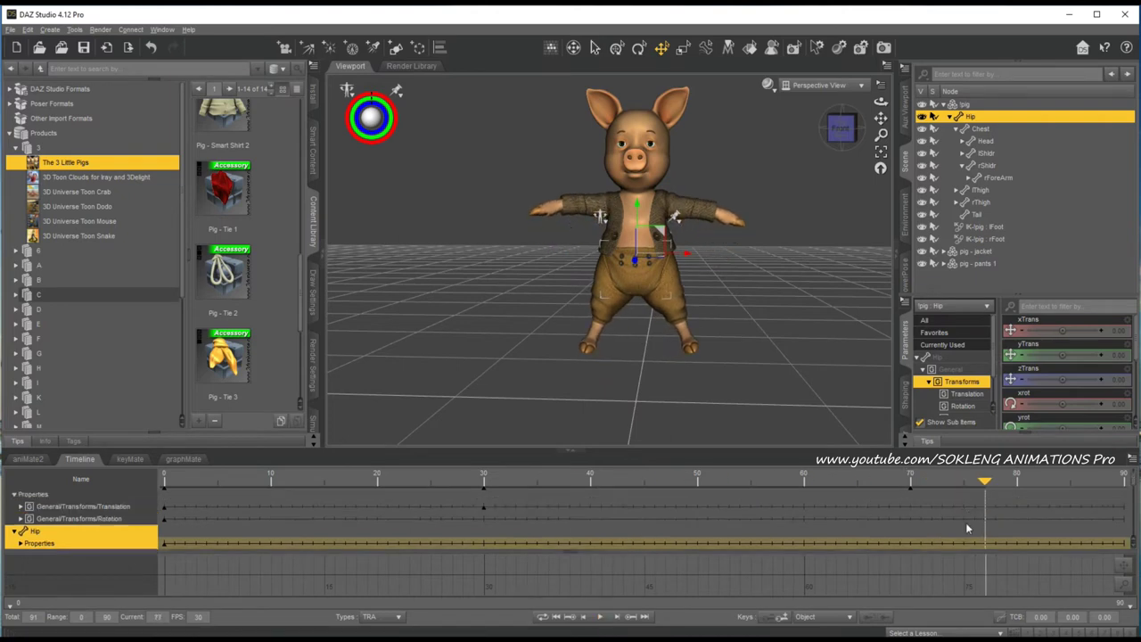
pyautogui.scroll(-4, 966, 524)
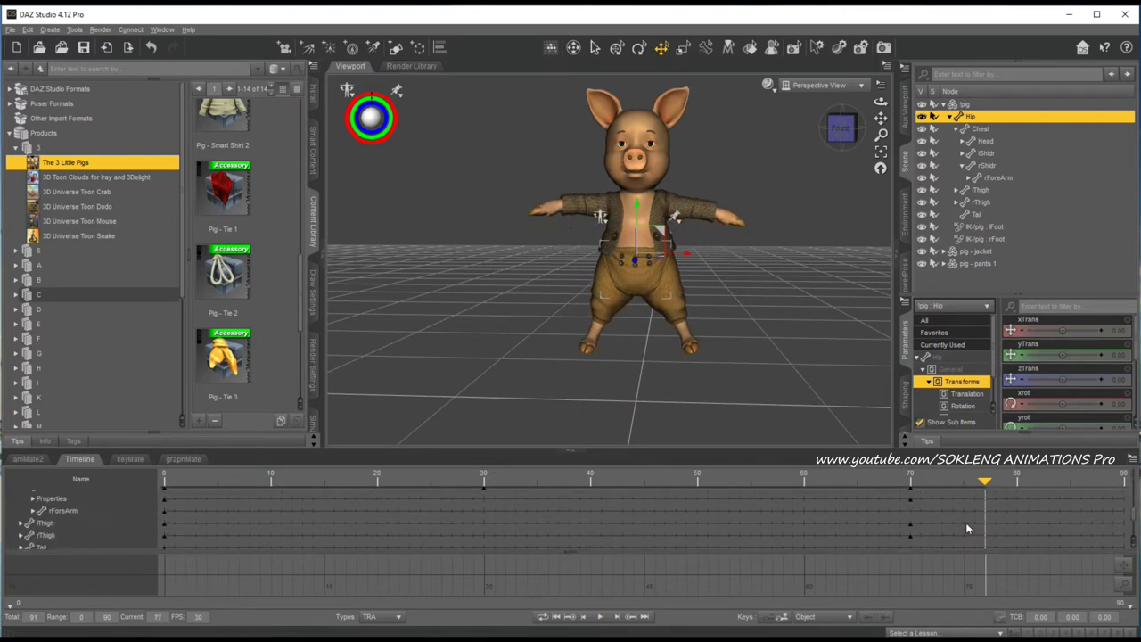
pyautogui.scroll(5, 967, 523)
pyautogui.moveTo(895, 507); pyautogui.dragTo(939, 635)
pyautogui.scroll(-1, 953, 494)
pyautogui.scroll(-3, 953, 498)
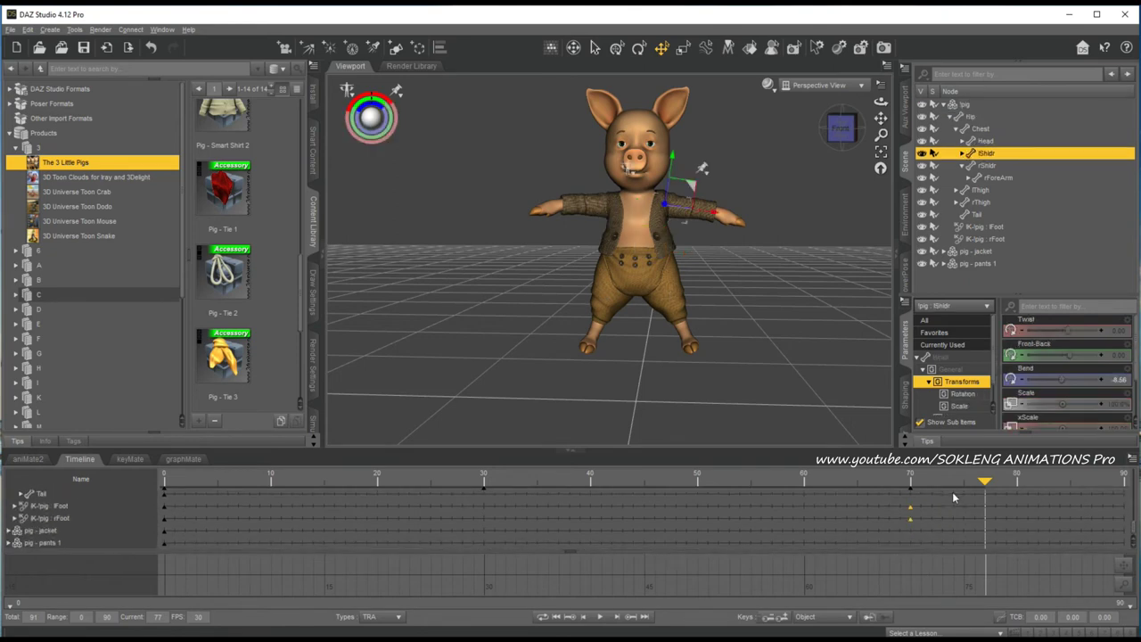
pyautogui.scroll(10, 950, 499)
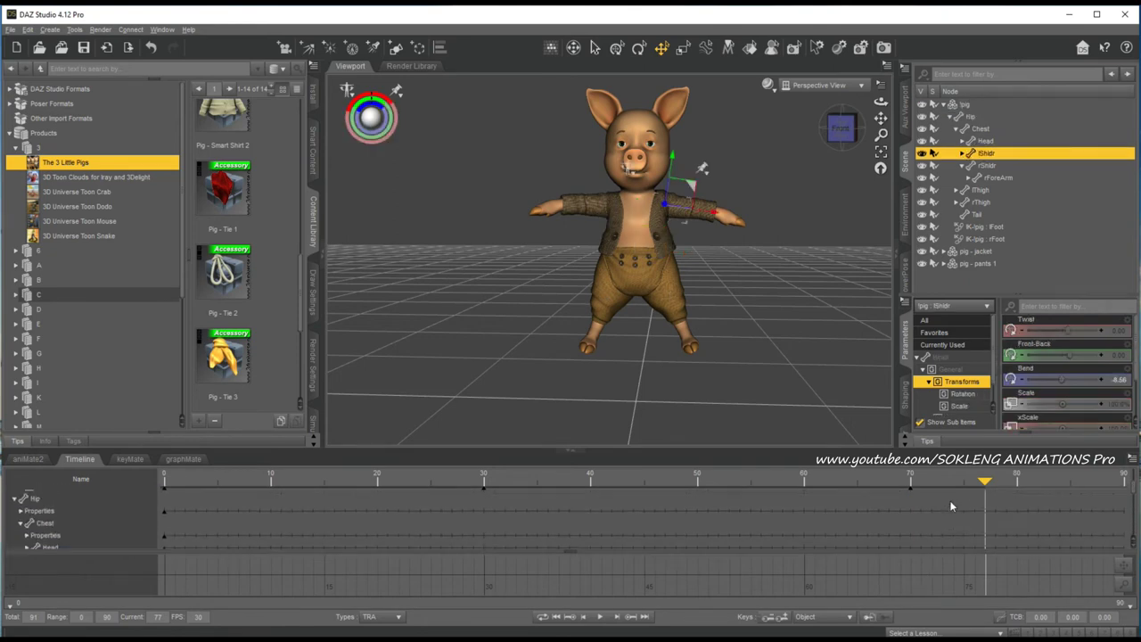
pyautogui.scroll(-8, 950, 505)
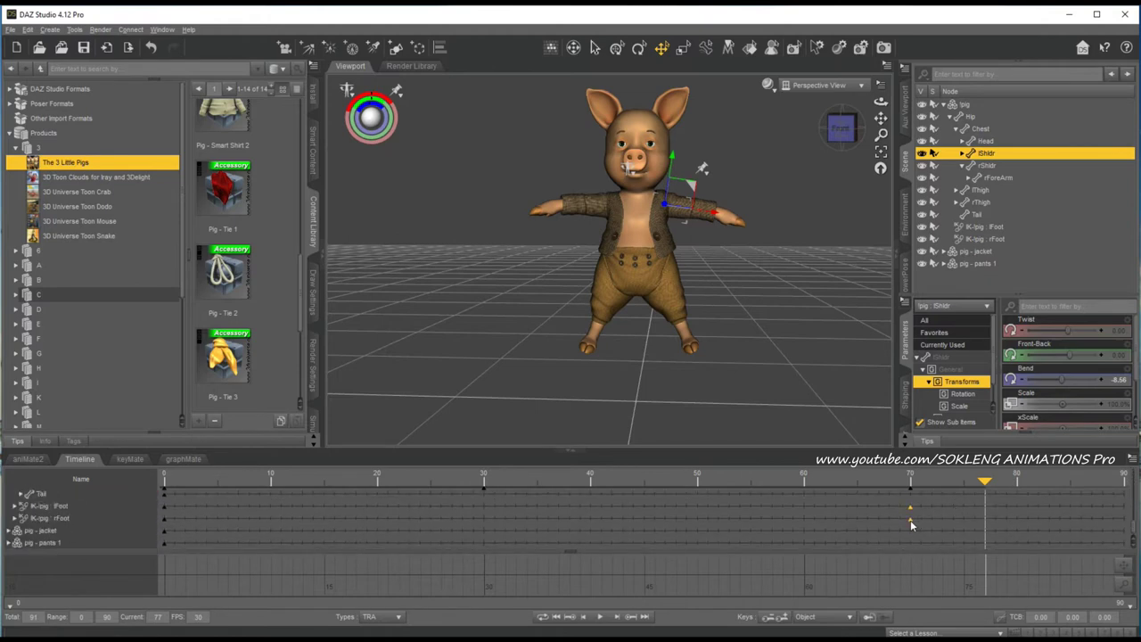
pyautogui.moveTo(910, 520); pyautogui.dragTo(856, 520)
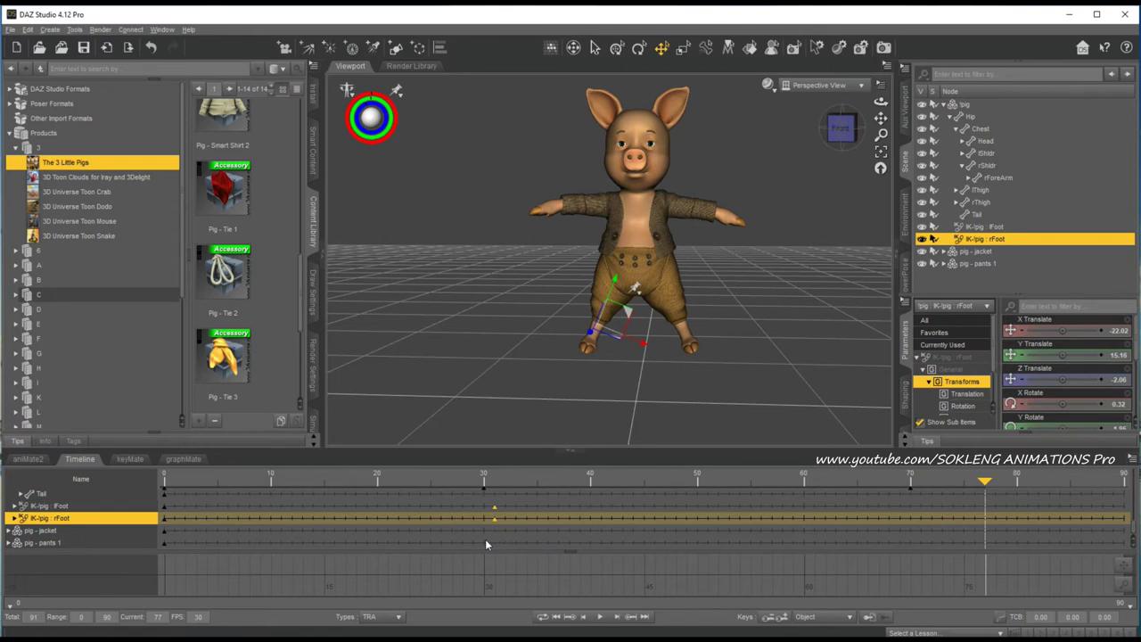
pyautogui.moveTo(485, 540); pyautogui.dragTo(483, 538)
# Step: Return to frame 0 and play back the retimed jump
pyautogui.moveTo(986, 483); pyautogui.dragTo(3, 531)
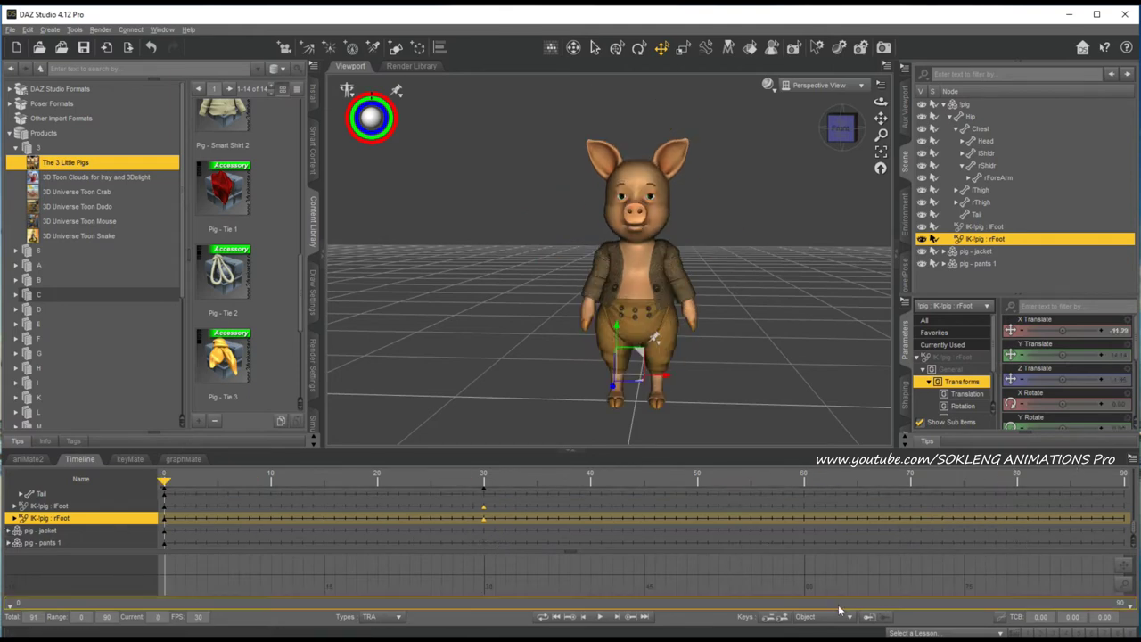
pyautogui.click(600, 617)
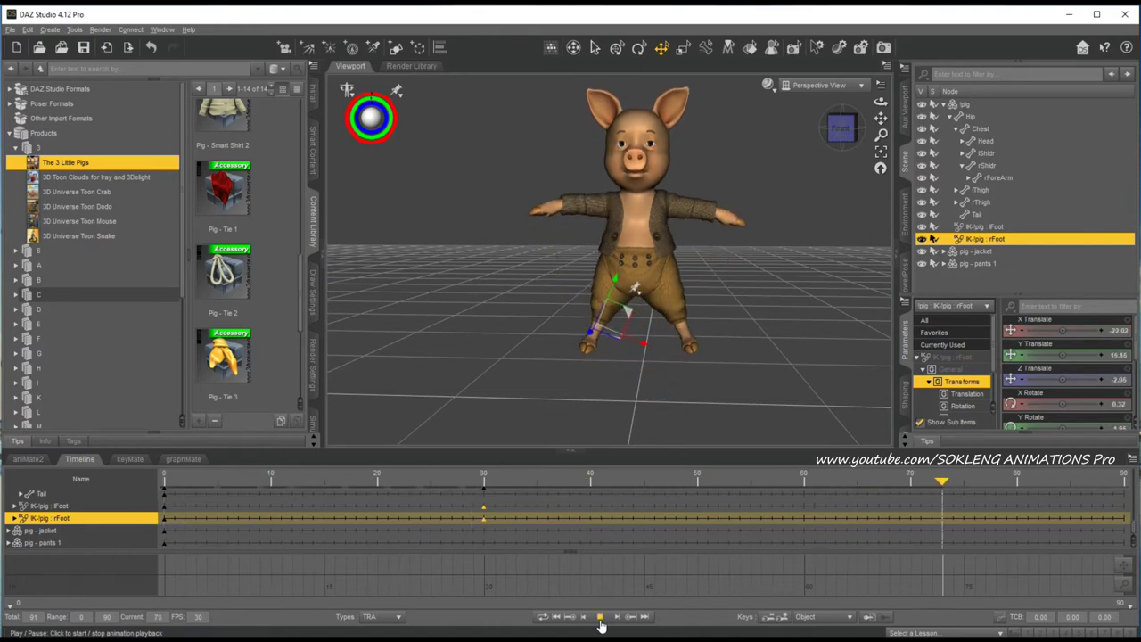
pyautogui.click(600, 617)
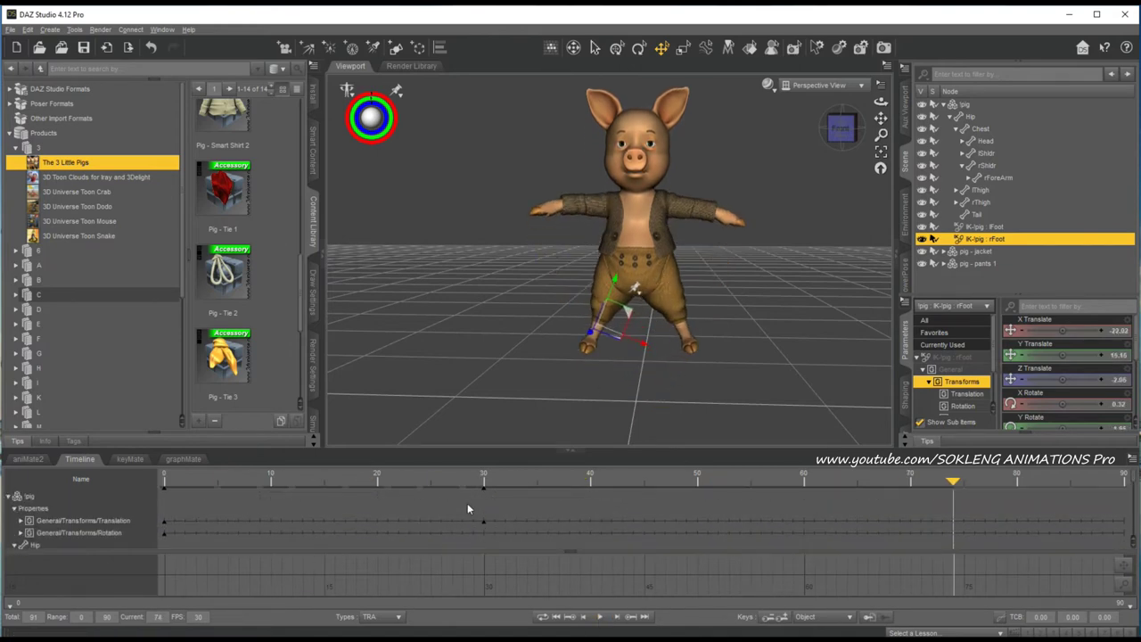
# Step: Move the pig's translation keyframe and the shoulder keyframes from frame 30 to frame 20
pyautogui.moveTo(467, 505); pyautogui.dragTo(511, 548)
pyautogui.scroll(-1, 553, 530)
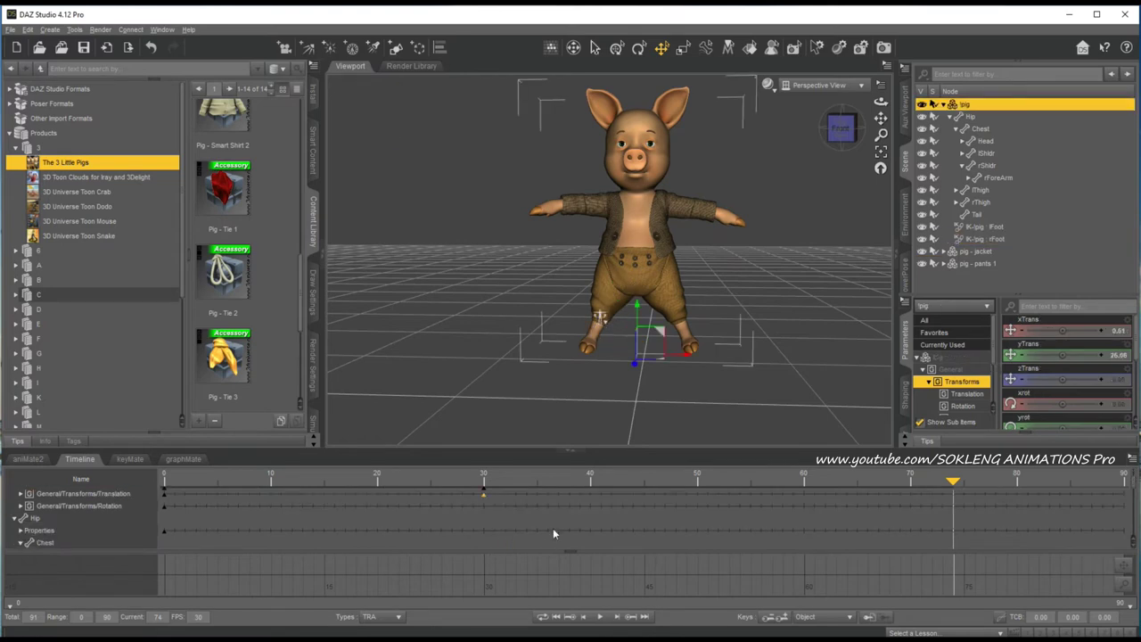
pyautogui.scroll(-5, 553, 526)
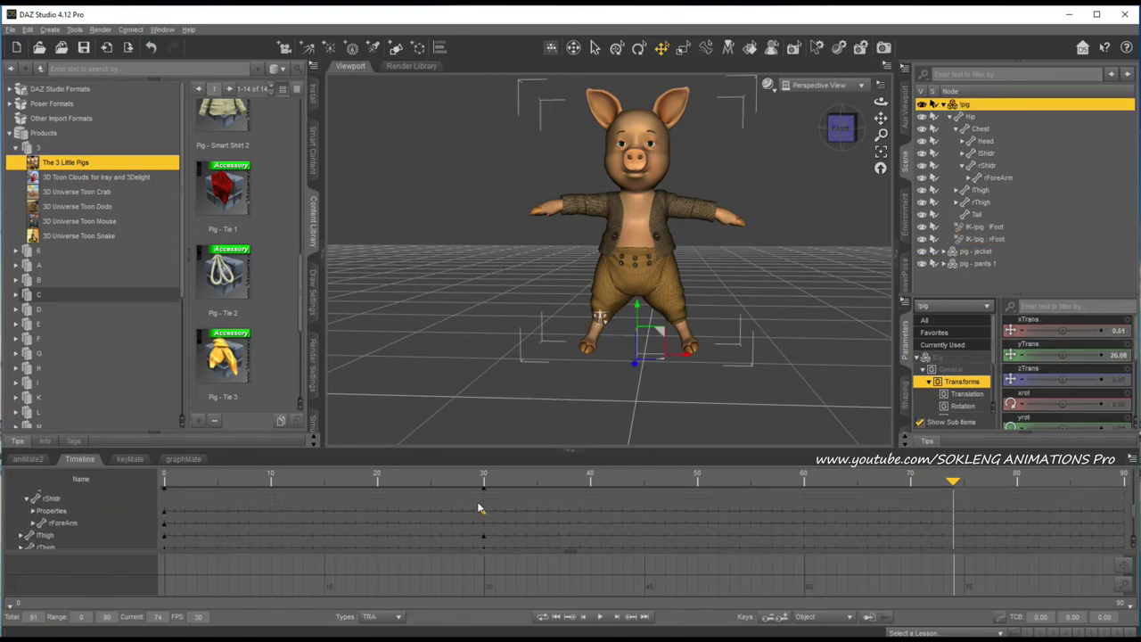
pyautogui.moveTo(484, 512); pyautogui.dragTo(439, 517)
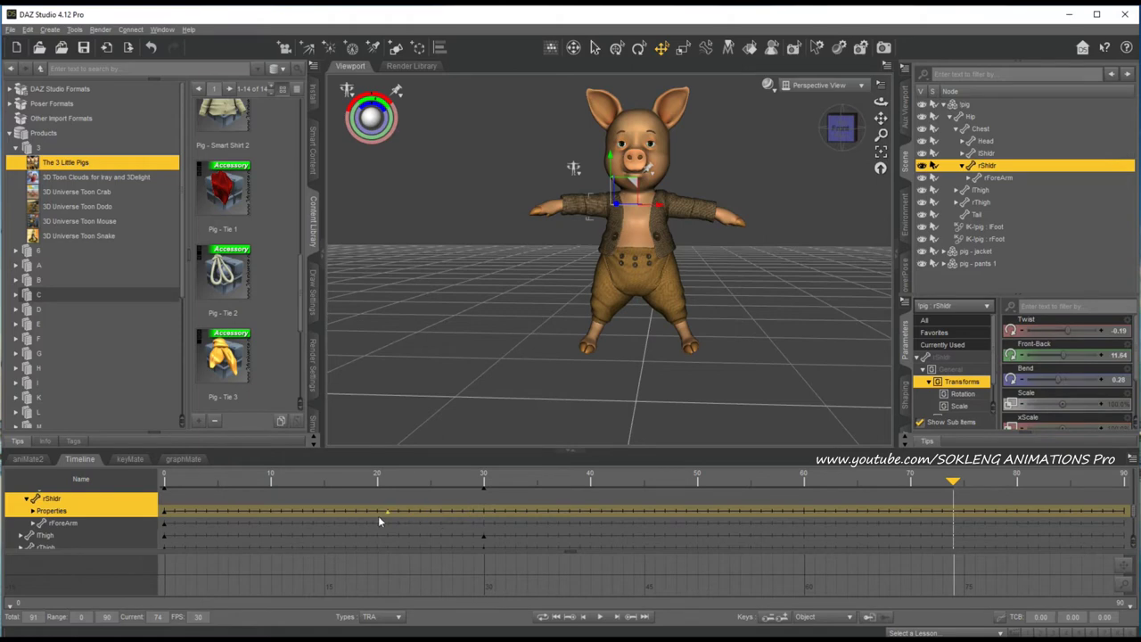
pyautogui.scroll(6, 510, 519)
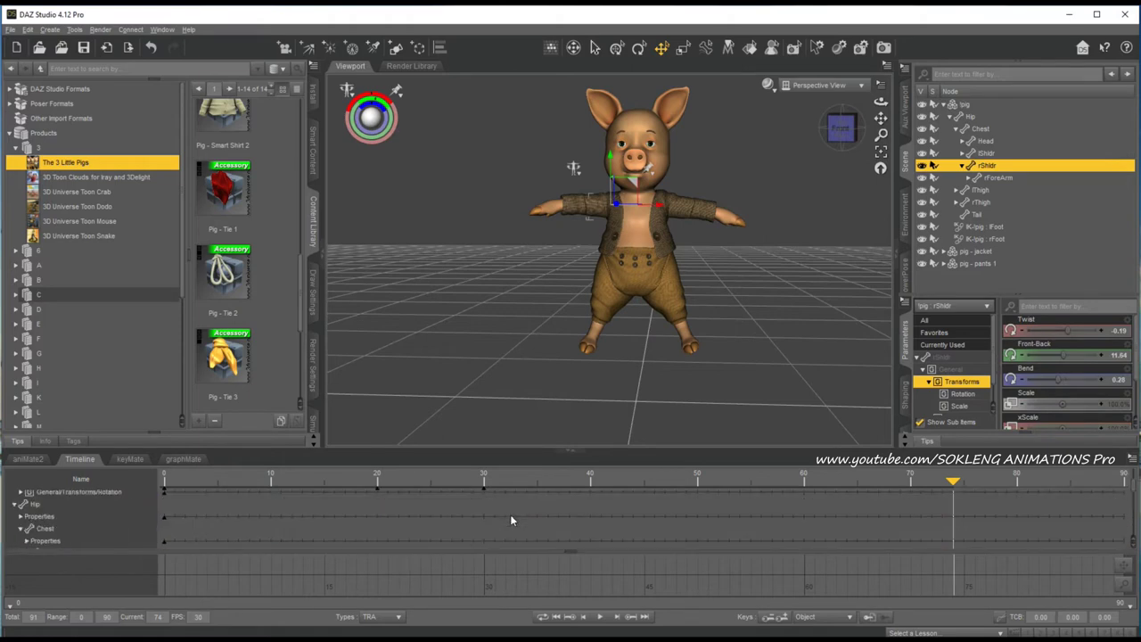
# Step: Move the remaining frame 30 keyframes of both thighs and the IK feet to frame 20
pyautogui.scroll(-6, 510, 518)
pyautogui.moveTo(495, 506); pyautogui.dragTo(516, 580)
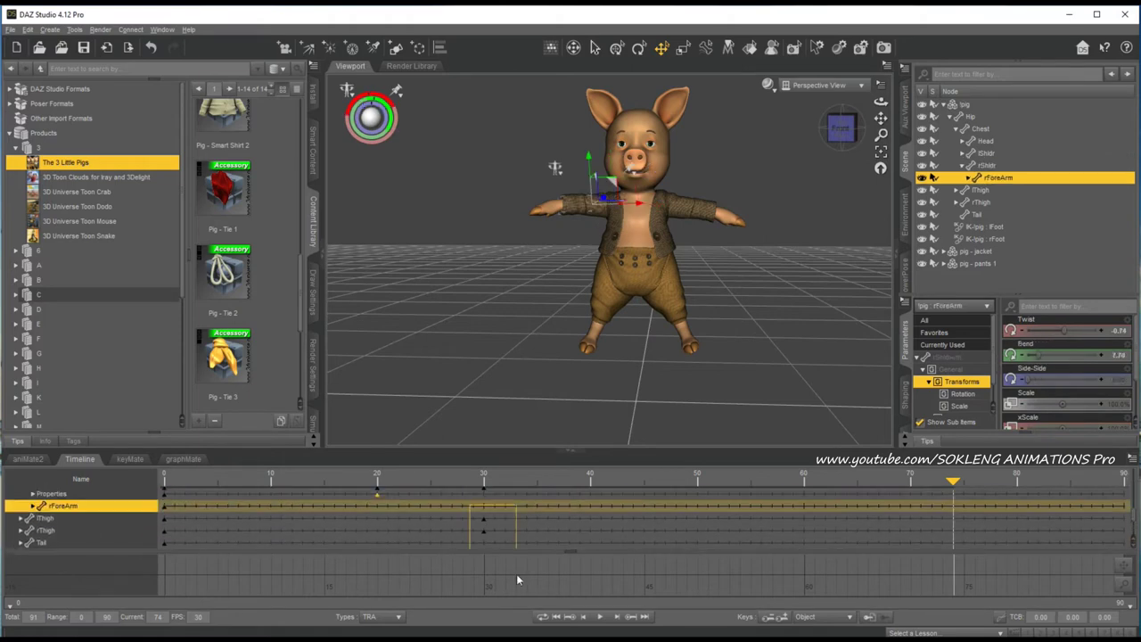
pyautogui.scroll(-2, 504, 525)
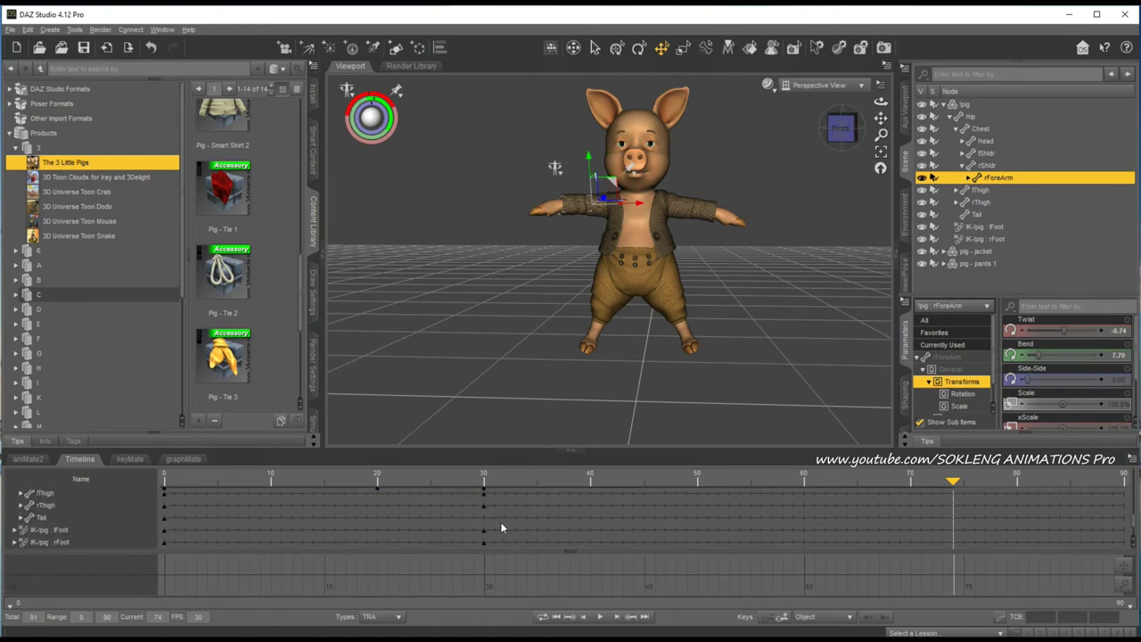
pyautogui.scroll(1, 501, 523)
pyautogui.moveTo(474, 504); pyautogui.dragTo(499, 568)
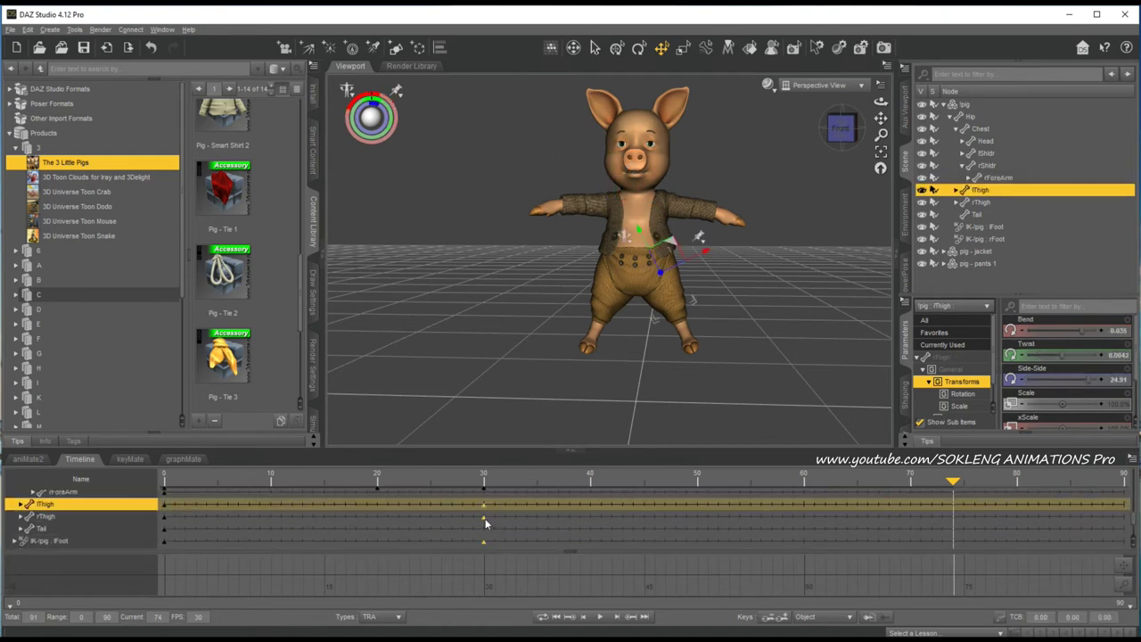
pyautogui.moveTo(484, 519); pyautogui.dragTo(461, 526)
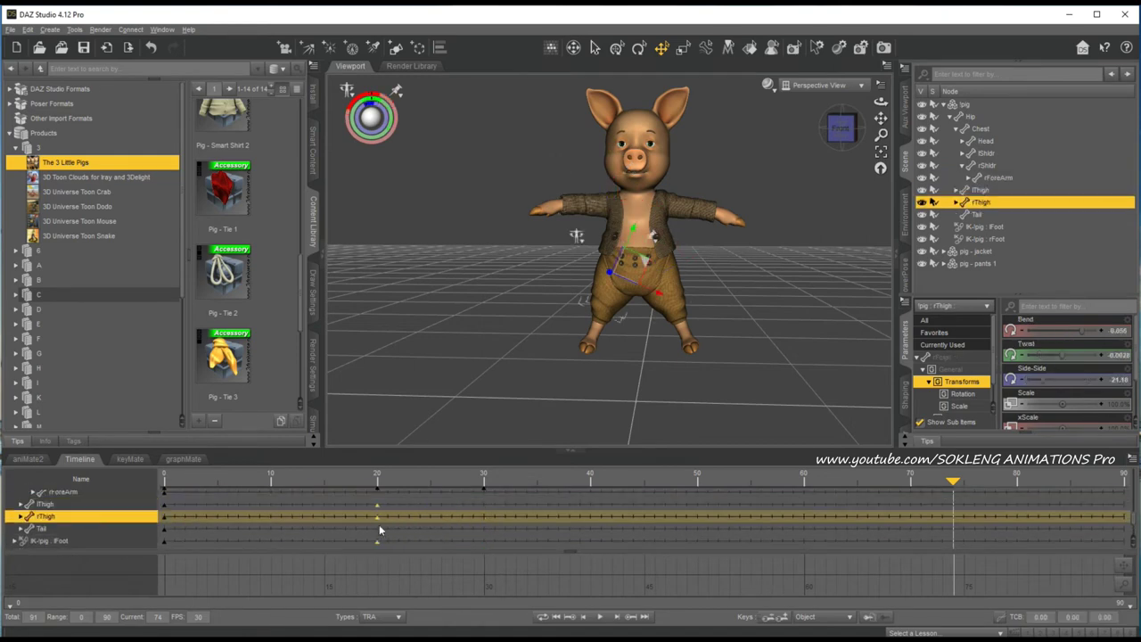
pyautogui.scroll(3, 464, 519)
pyautogui.scroll(4, 473, 522)
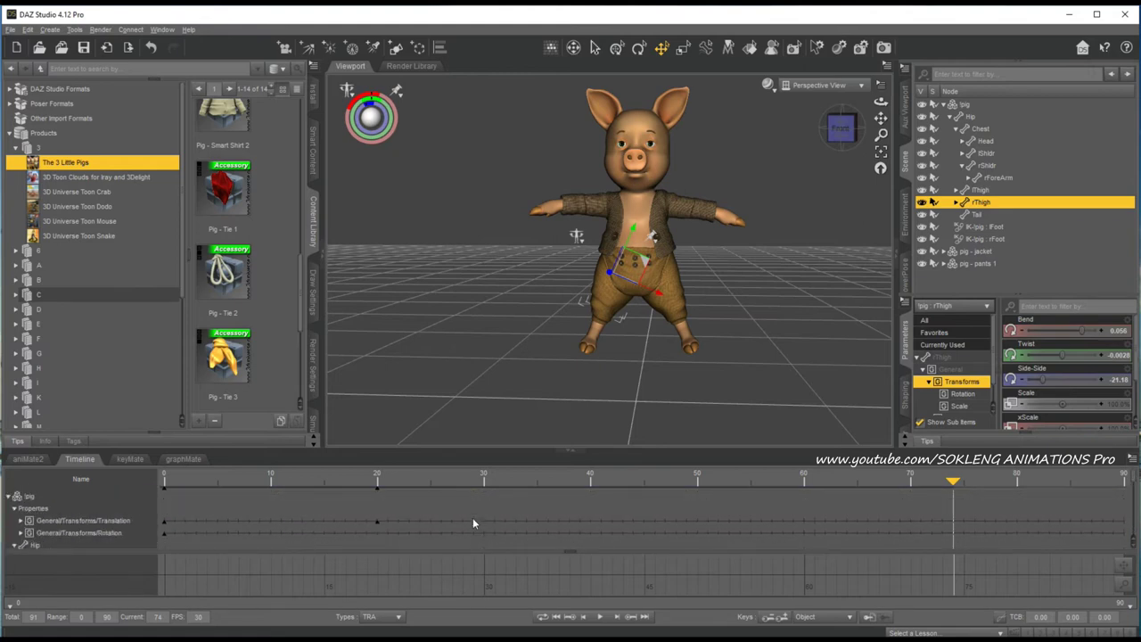
# Step: Play back the shortened jump animation from frame 0
pyautogui.moveTo(953, 482); pyautogui.dragTo(5, 587)
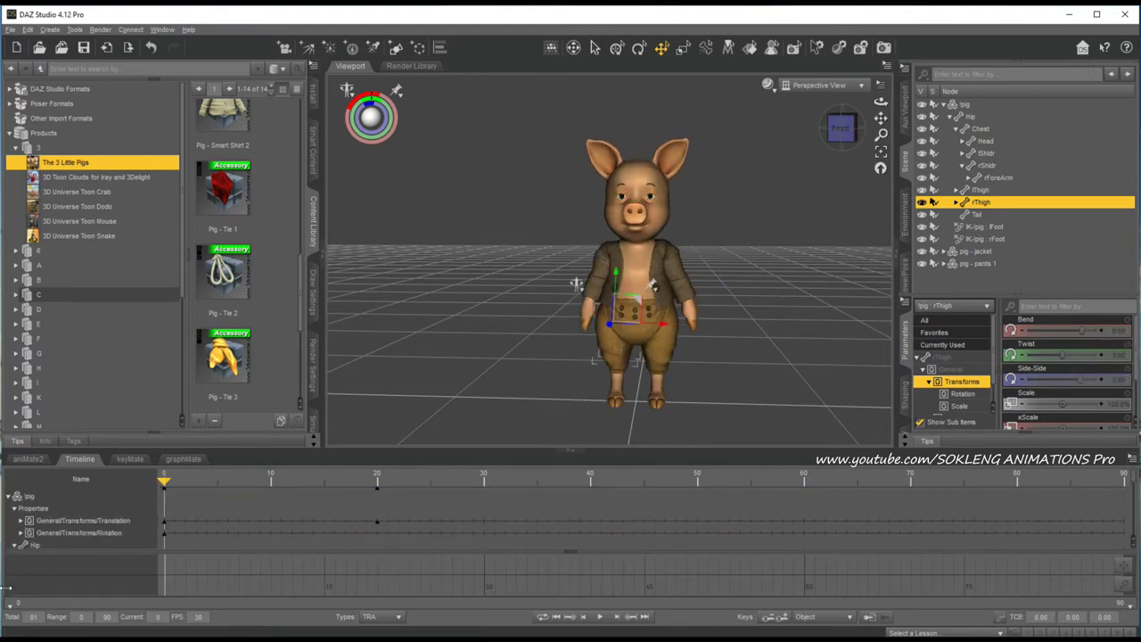
pyautogui.click(602, 617)
pyautogui.click(602, 617)
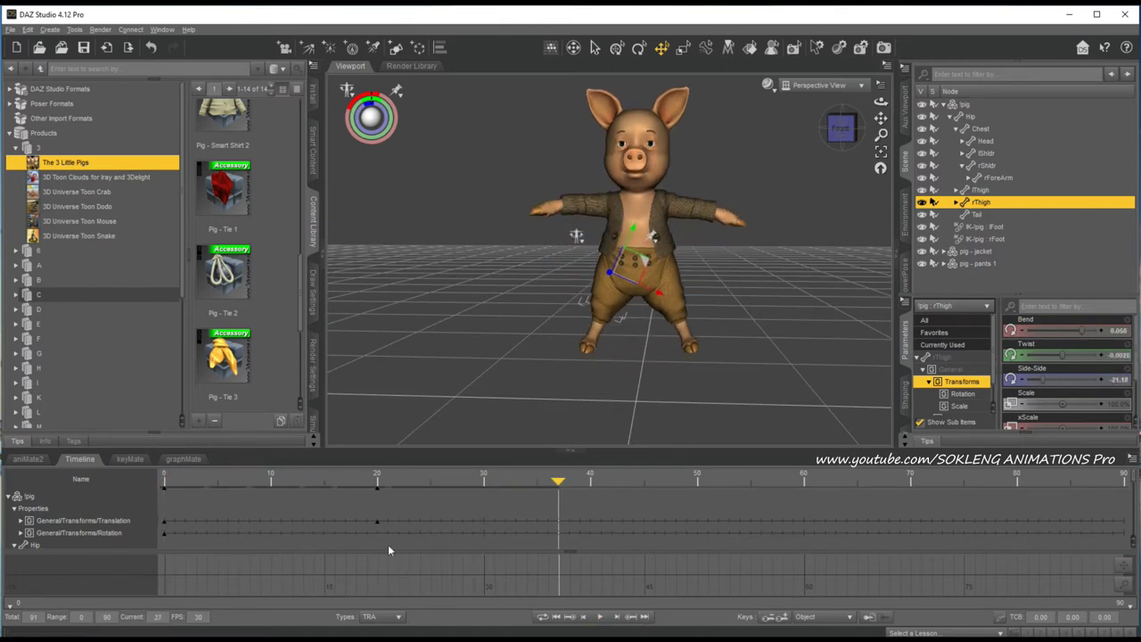
# Step: Move the pig's translation keyframe and both shoulder keyframes from frame 20 to frame 15
pyautogui.scroll(-5, 429, 517)
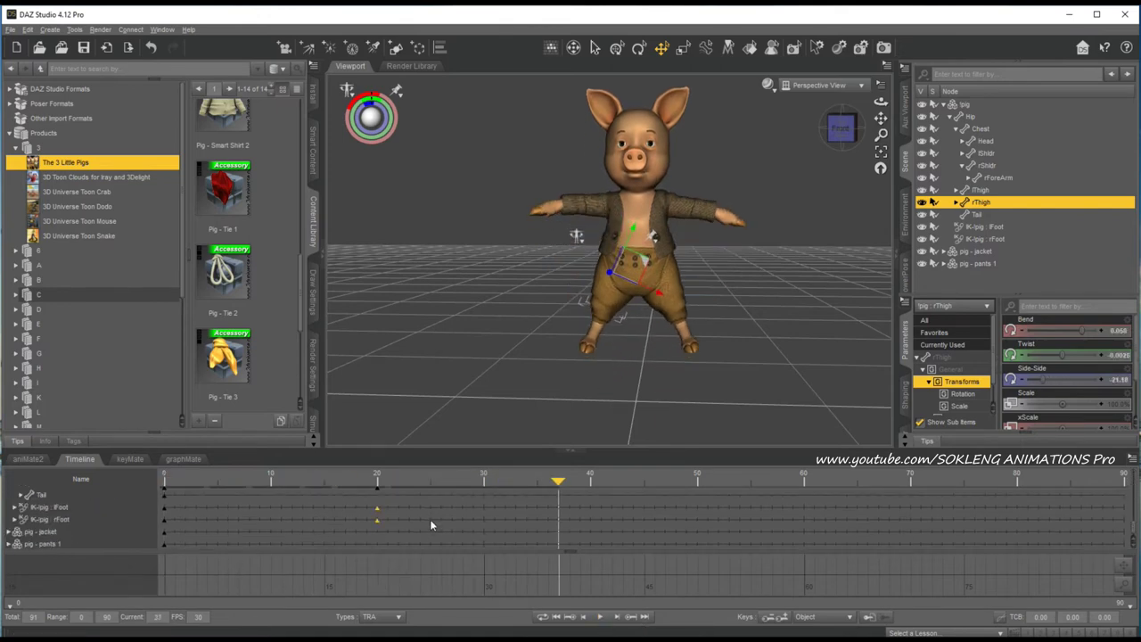
pyautogui.scroll(5, 430, 524)
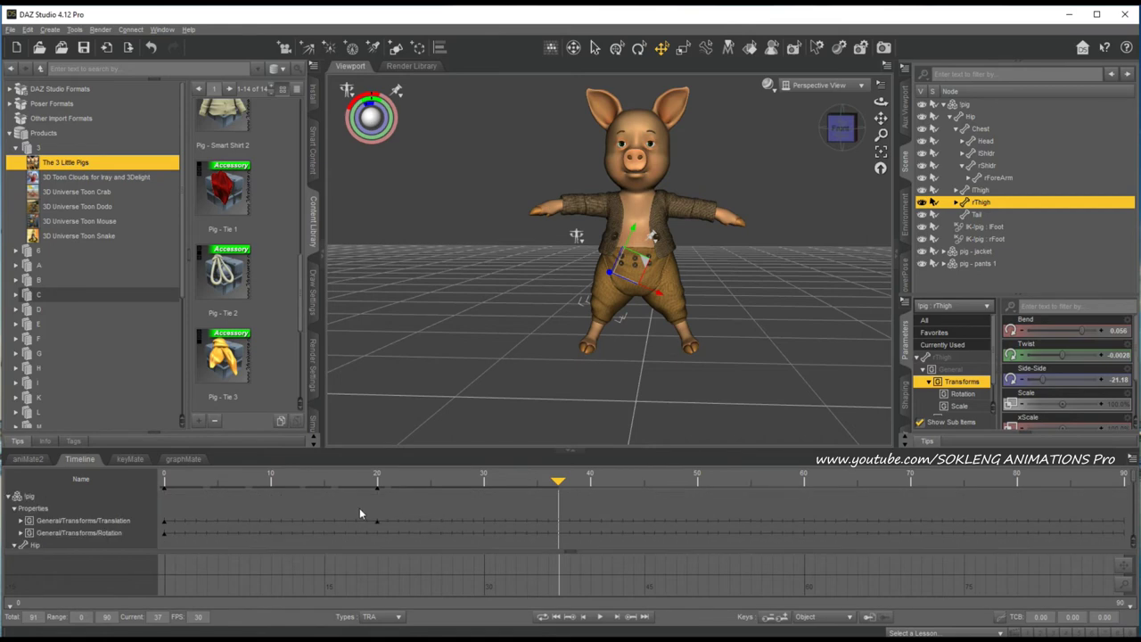
pyautogui.moveTo(361, 499); pyautogui.dragTo(381, 546)
pyautogui.scroll(-6, 405, 524)
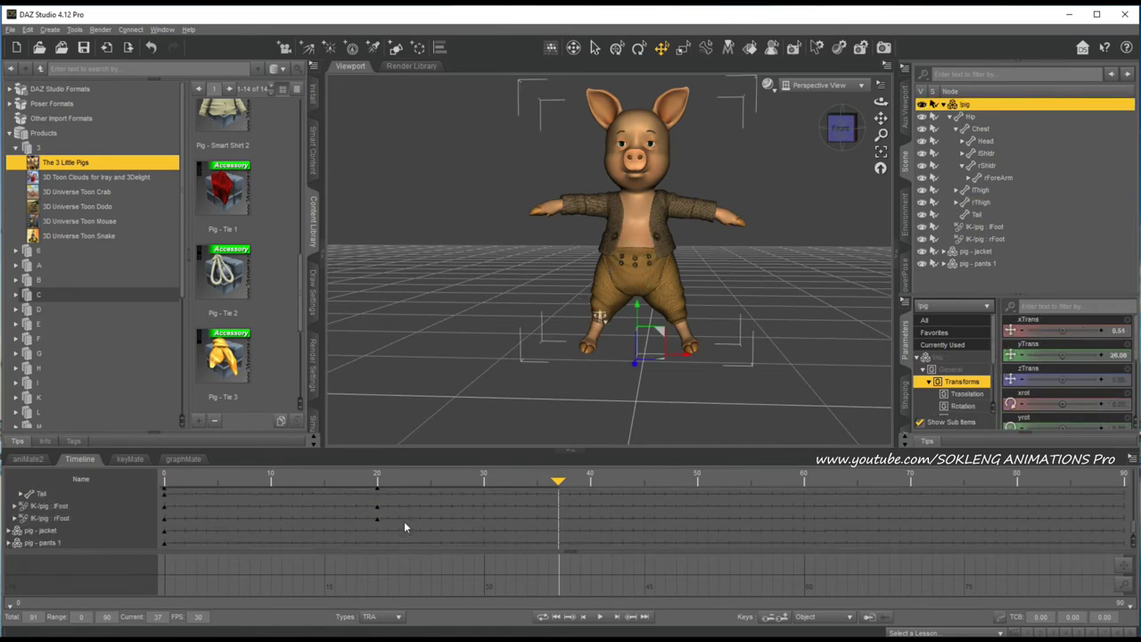
pyautogui.scroll(3, 392, 511)
pyautogui.click(352, 517)
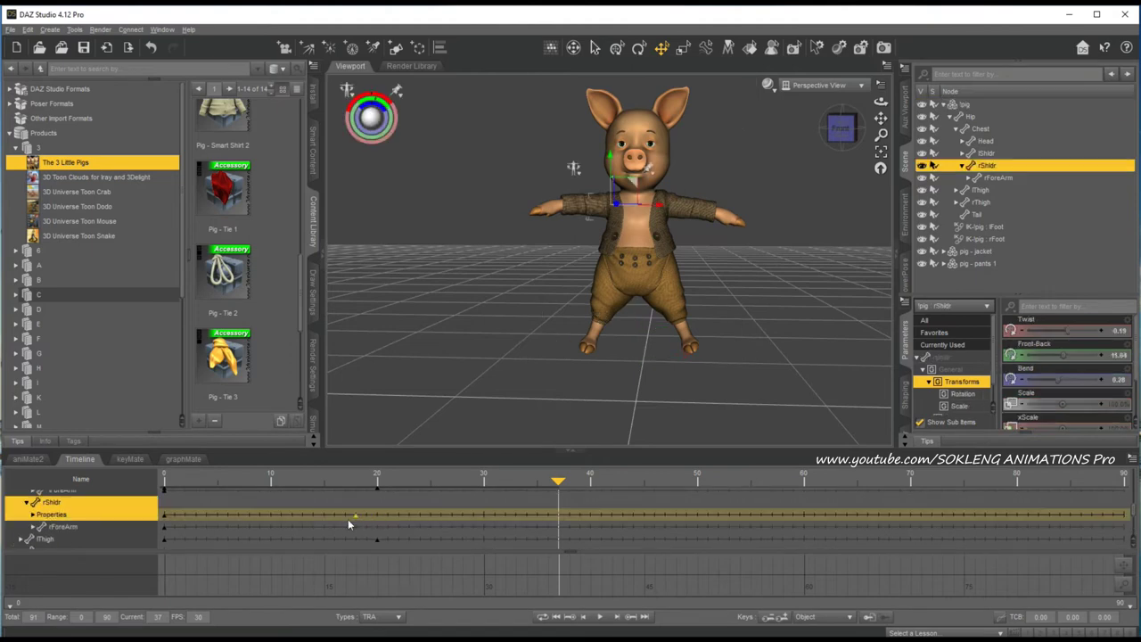
# Step: Move the remaining frame 20 keyframes of both thighs and the IK feet to frame 15
pyautogui.scroll(-3, 364, 521)
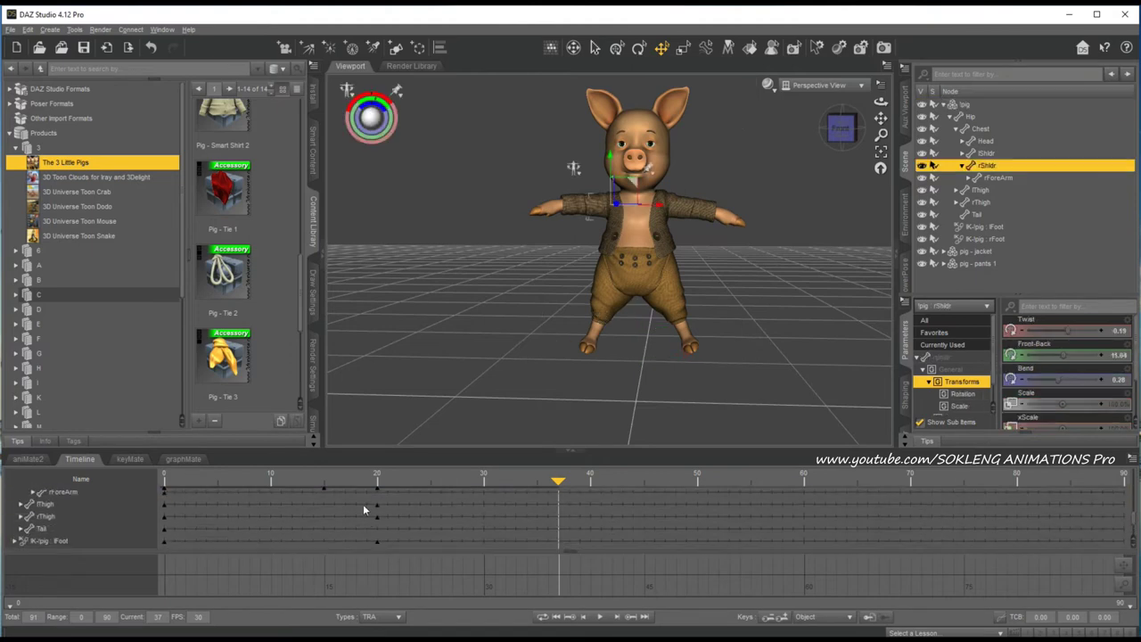
pyautogui.moveTo(363, 504); pyautogui.dragTo(396, 544)
pyautogui.scroll(-3, 396, 535)
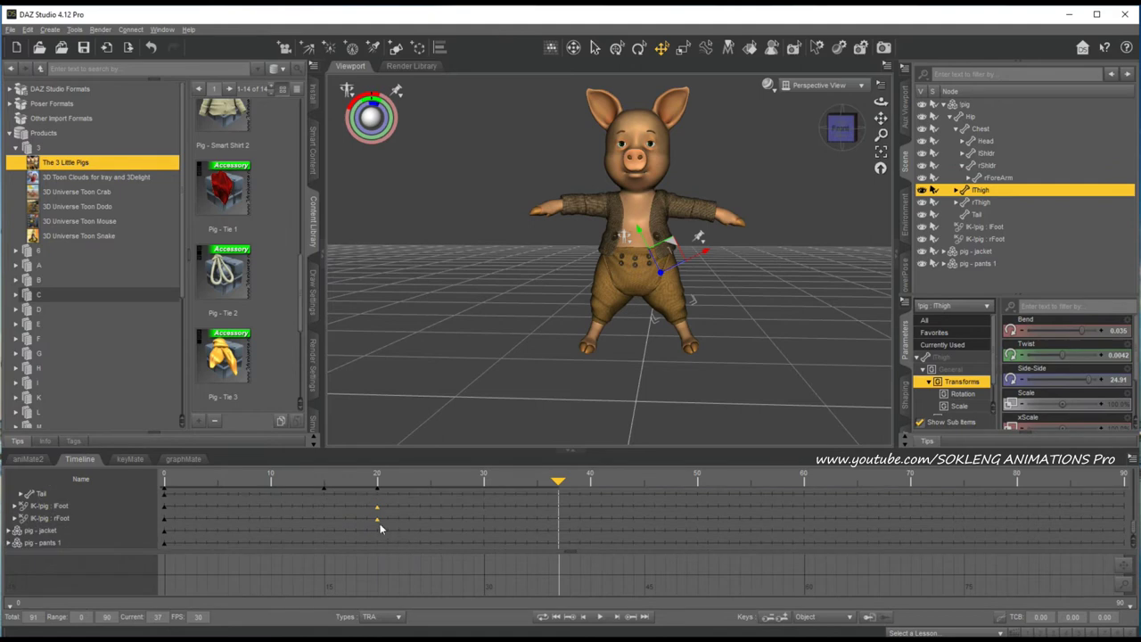
pyautogui.click(368, 521)
pyautogui.scroll(6, 380, 520)
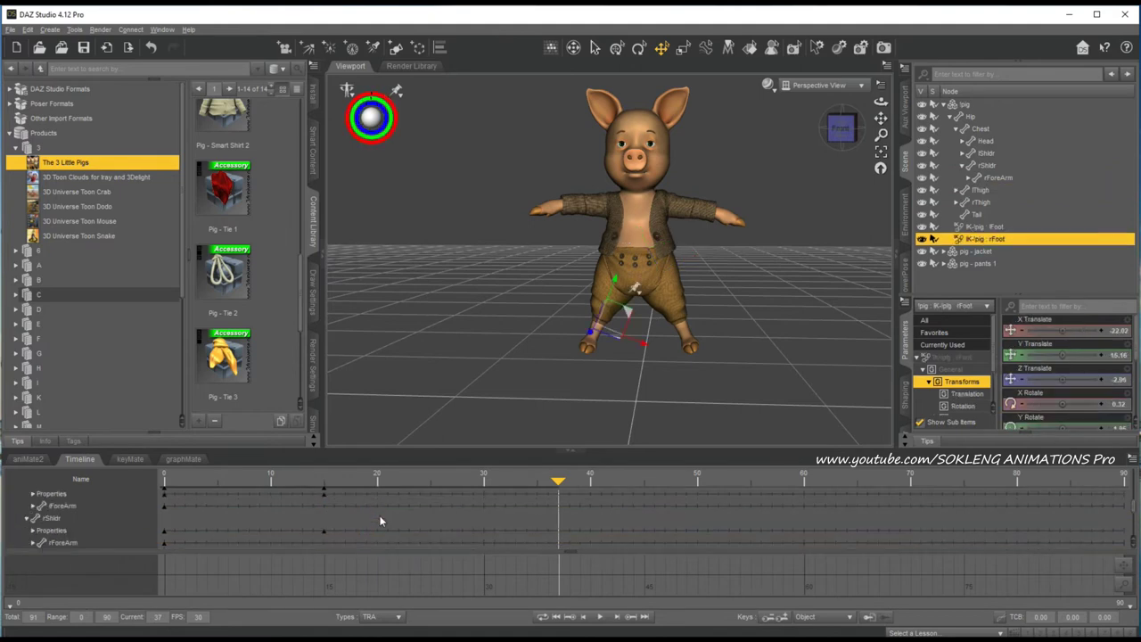
# Step: Play back the jump from frame 0 to review the faster timing
pyautogui.moveTo(559, 487); pyautogui.dragTo(2, 585)
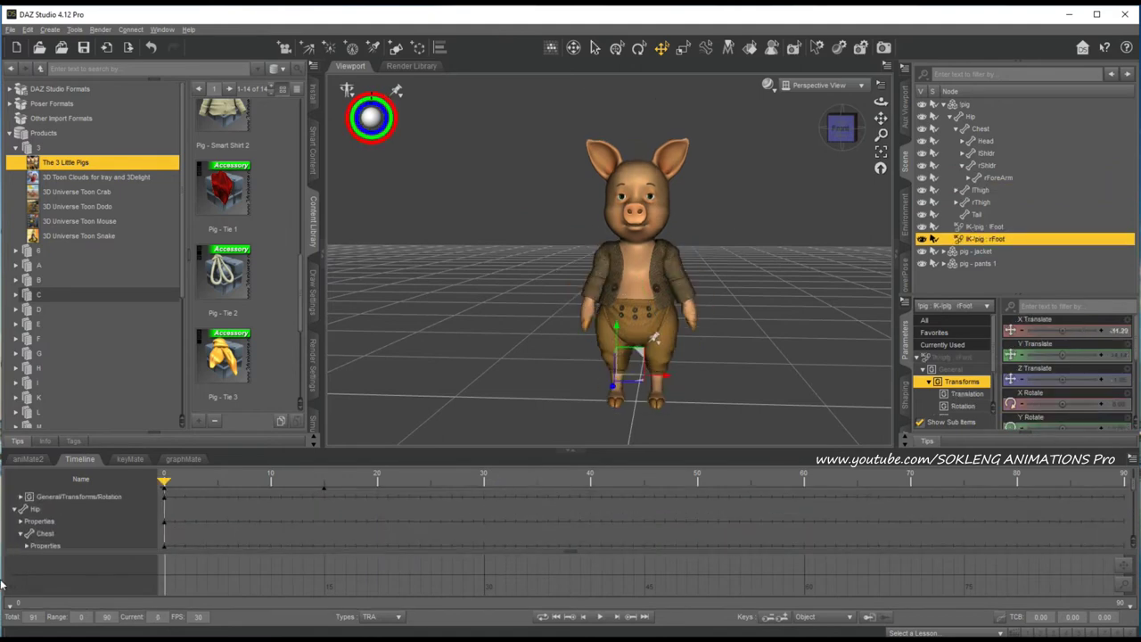
pyautogui.click(600, 618)
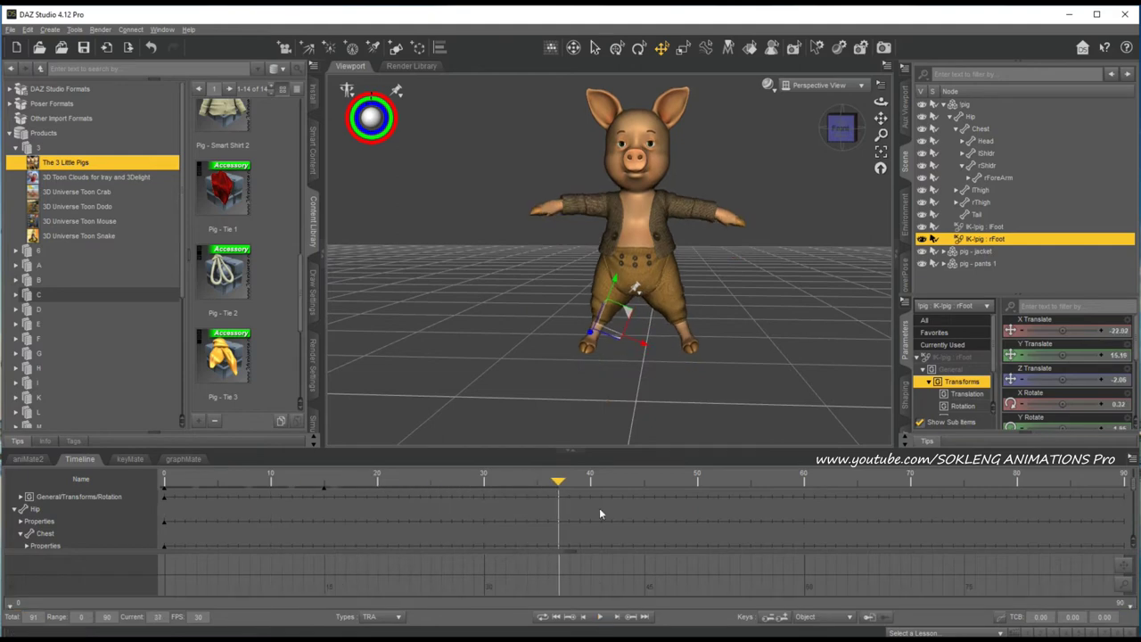
# Step: Create a keyframe for the right IK foot at frame 30
pyautogui.moveTo(549, 487); pyautogui.dragTo(559, 557)
pyautogui.moveTo(479, 584)
pyautogui.mouseDown()
pyautogui.moveTo(117, 581)
pyautogui.moveTo(644, 575)
pyautogui.moveTo(50, 569)
pyautogui.moveTo(616, 571)
pyautogui.moveTo(88, 571)
pyautogui.moveTo(357, 571)
pyautogui.moveTo(480, 584)
pyautogui.mouseUp()
pyautogui.moveTo(481, 579); pyautogui.dragTo(480, 613)
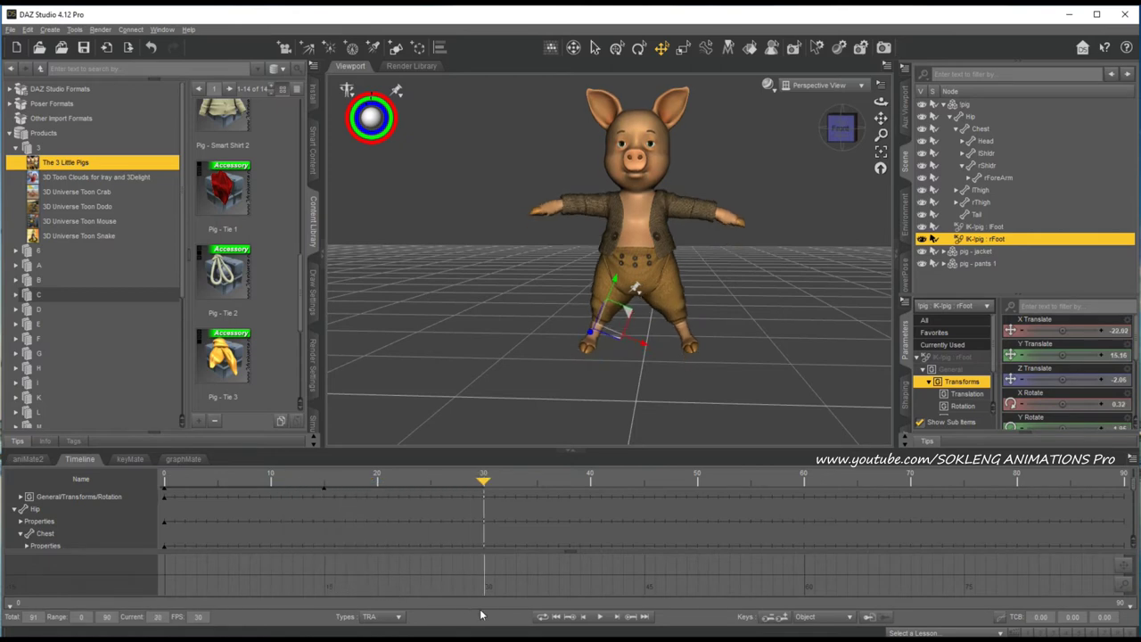
pyautogui.click(645, 616)
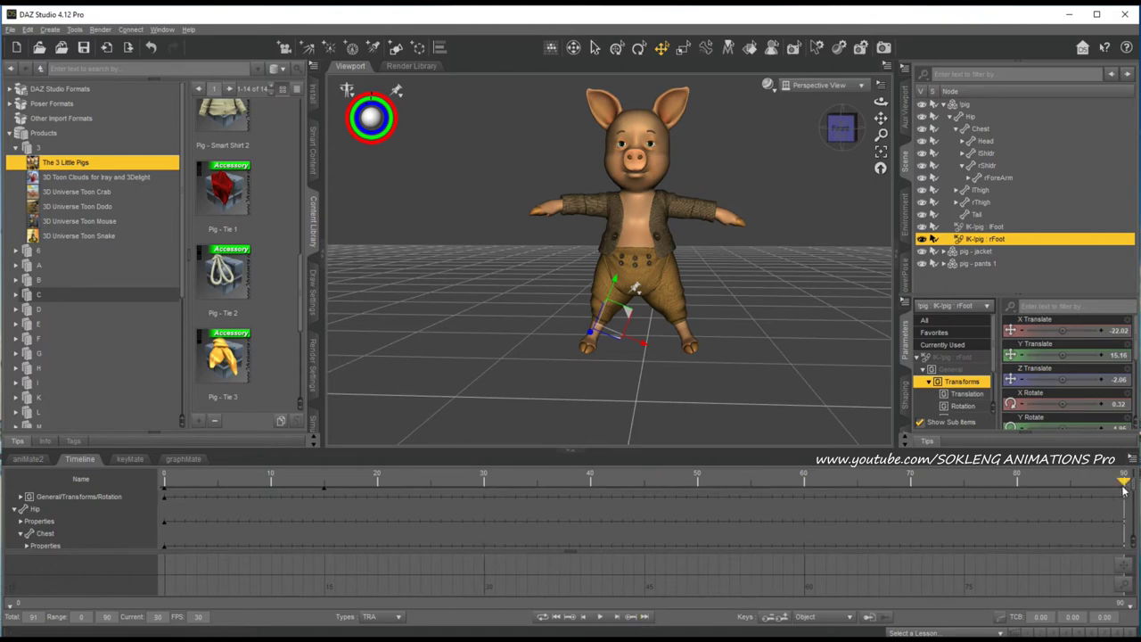
pyautogui.moveTo(1124, 486); pyautogui.dragTo(479, 574)
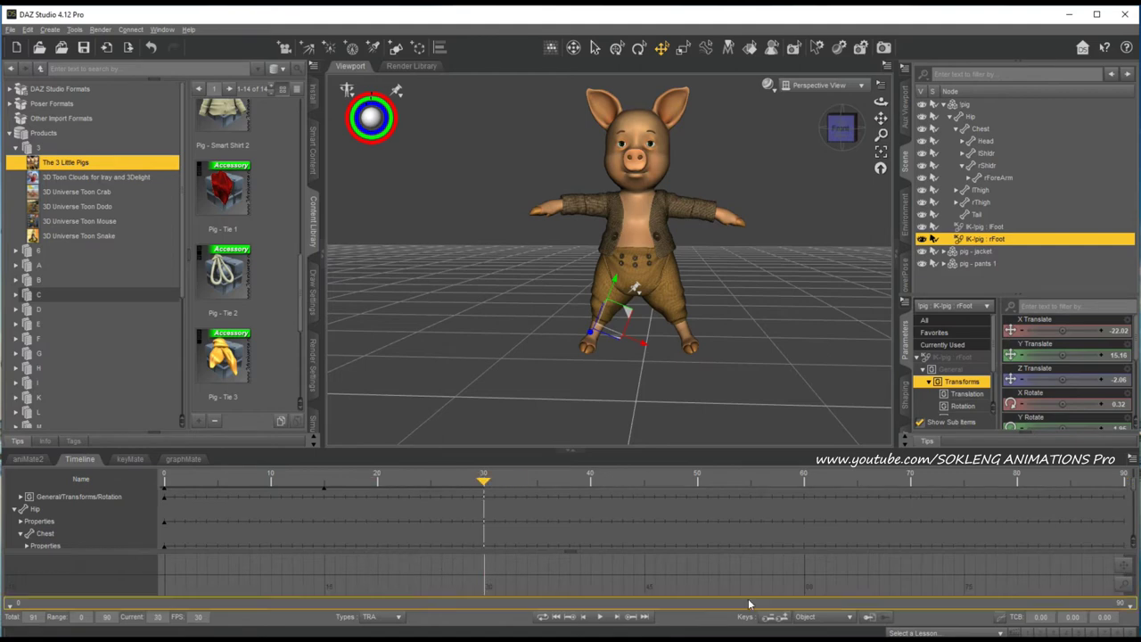
pyautogui.click(783, 617)
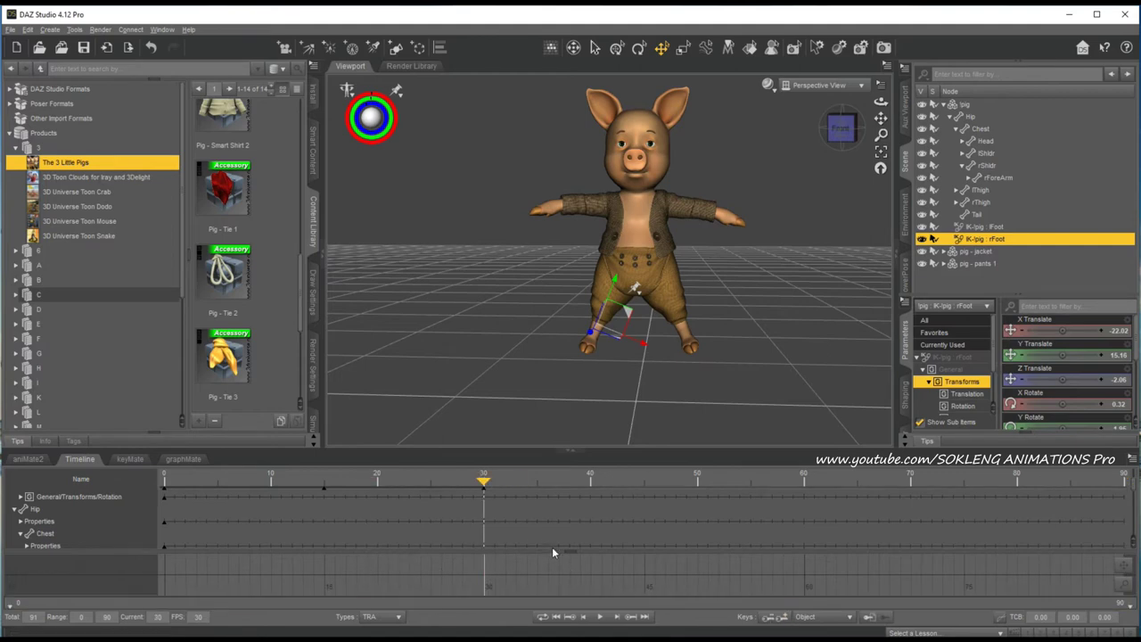
# Step: Try to create keyframes for the whole pig figure at frame 30
pyautogui.scroll(3, 501, 540)
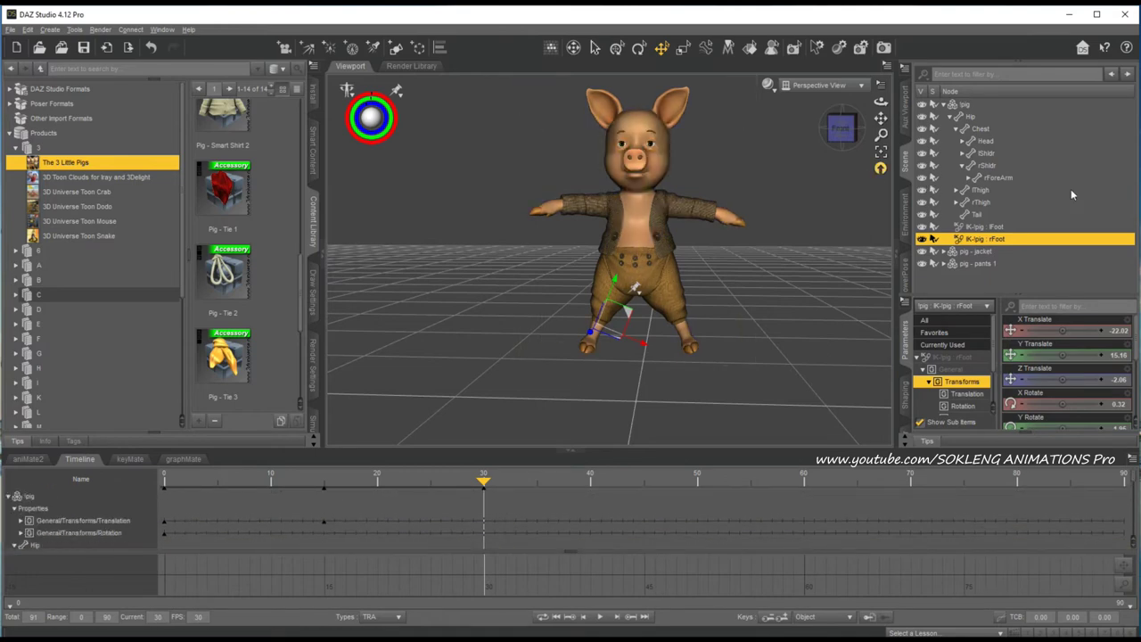
pyautogui.click(967, 105)
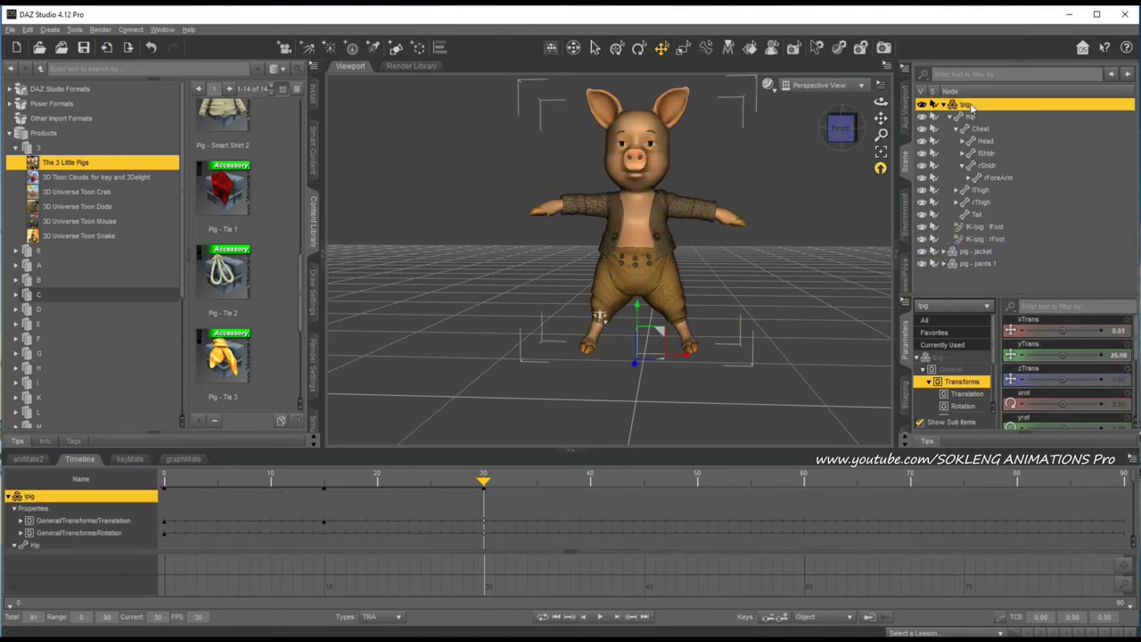
pyautogui.click(781, 621)
pyautogui.scroll(-5, 476, 515)
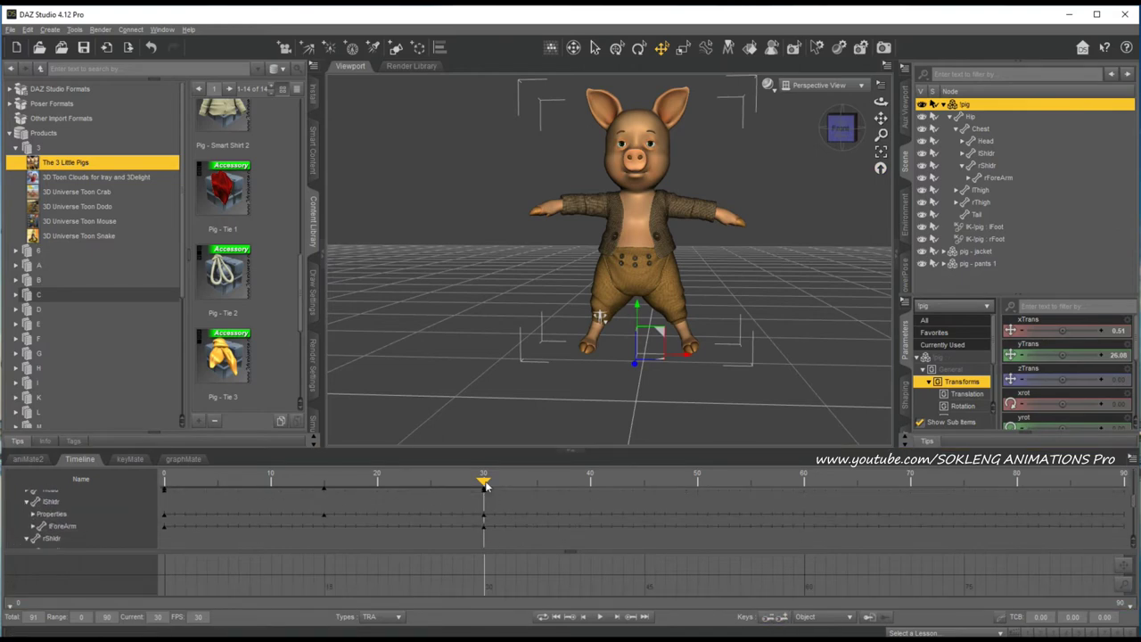
pyautogui.moveTo(486, 486); pyautogui.dragTo(491, 553)
pyautogui.scroll(3, 508, 525)
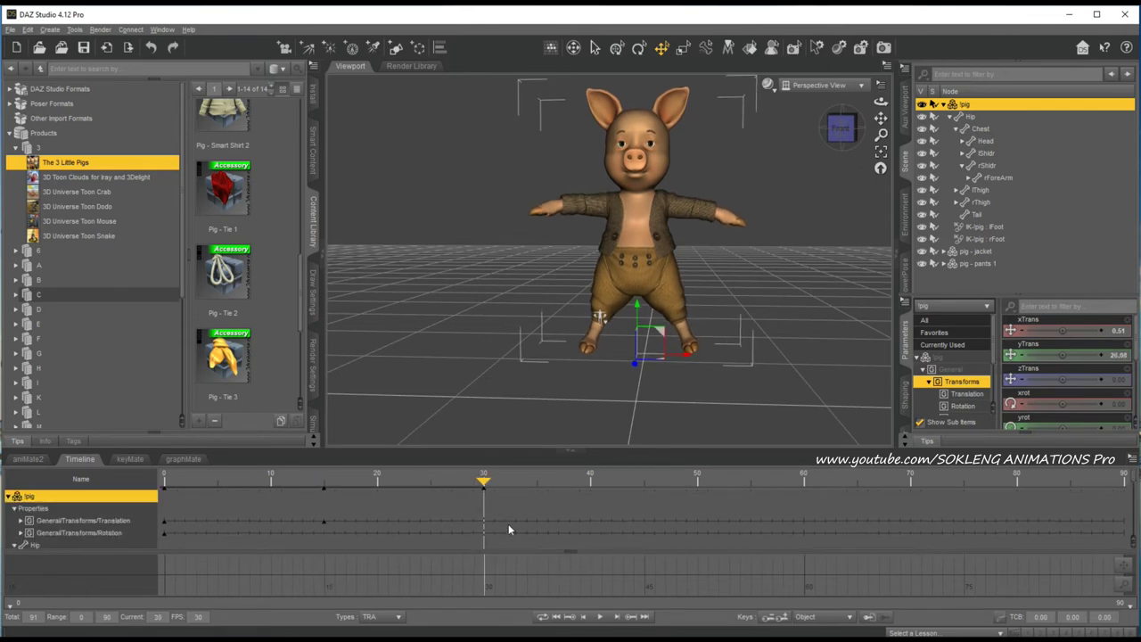
# Step: Copy the frame 15 keyframes of the pig's translation and both shoulders
pyautogui.scroll(-6, 381, 511)
pyautogui.scroll(6, 381, 511)
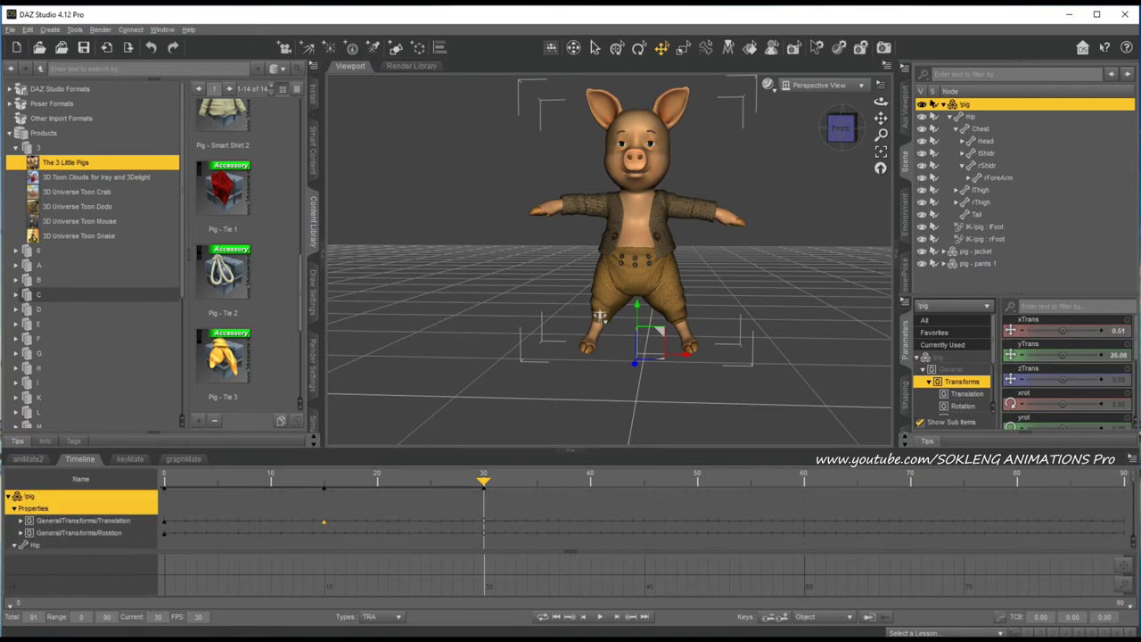
pyautogui.scroll(-2, 373, 535)
pyautogui.scroll(-3, 372, 533)
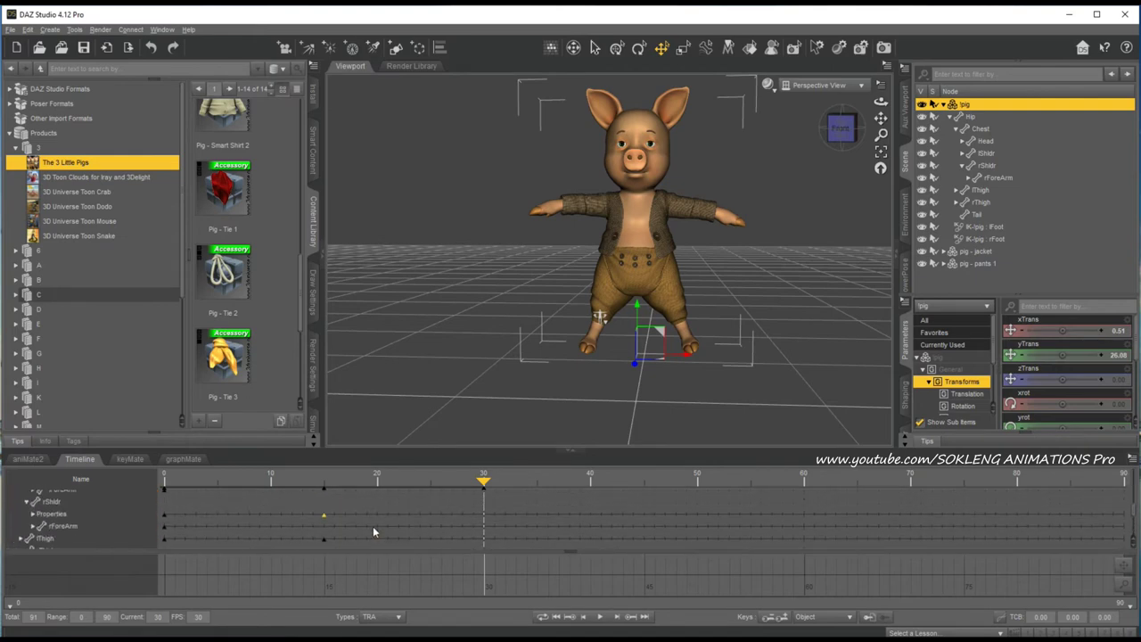
pyautogui.rightClick(324, 516)
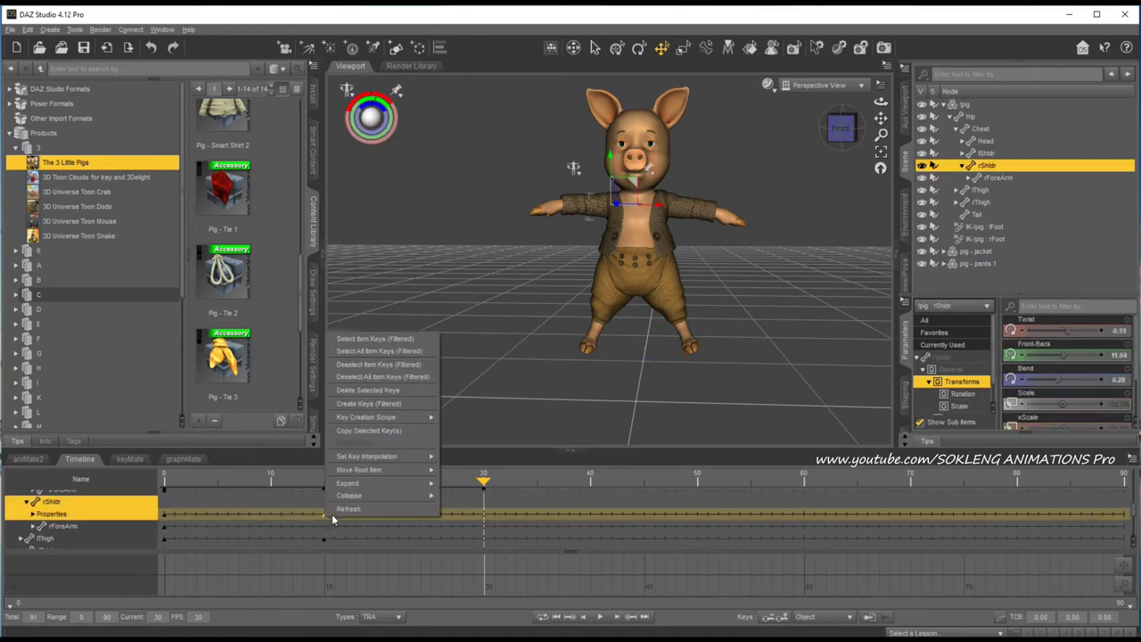
pyautogui.click(359, 430)
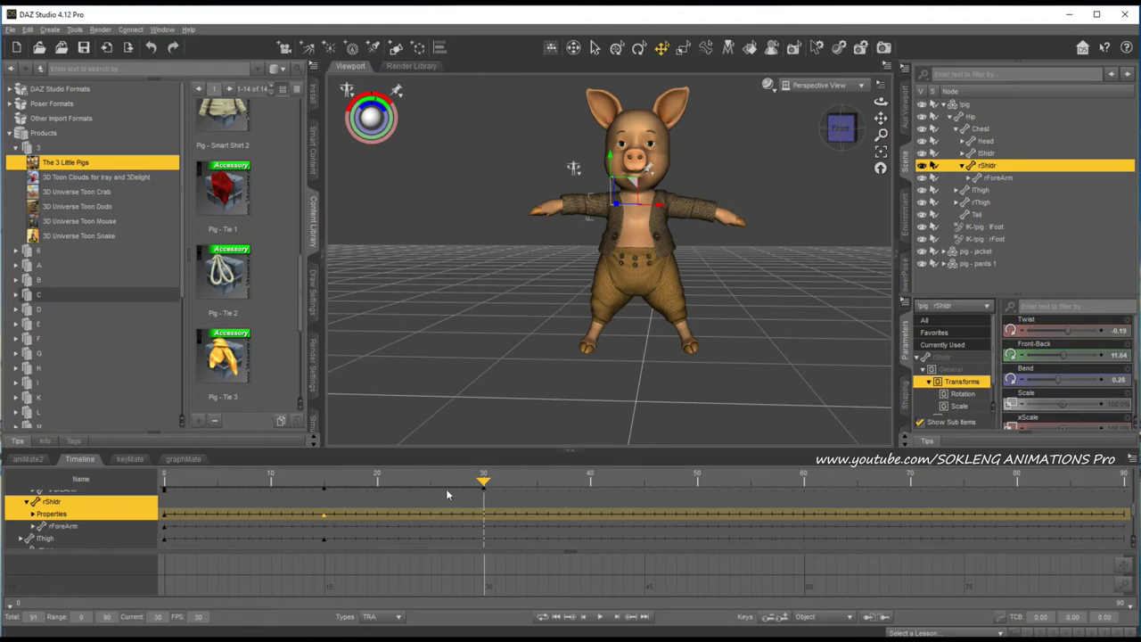
# Step: Paste the copied translation and shoulder keyframes at frame 30
pyautogui.click(485, 539)
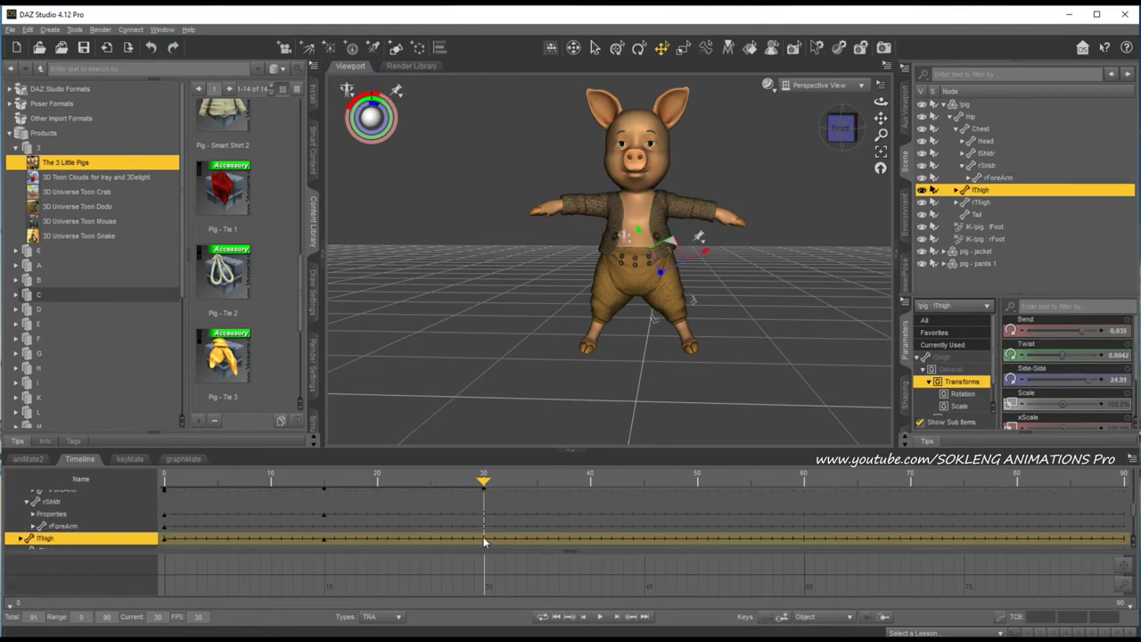
pyautogui.scroll(2, 483, 533)
pyautogui.click(482, 526)
pyautogui.rightClick(482, 526)
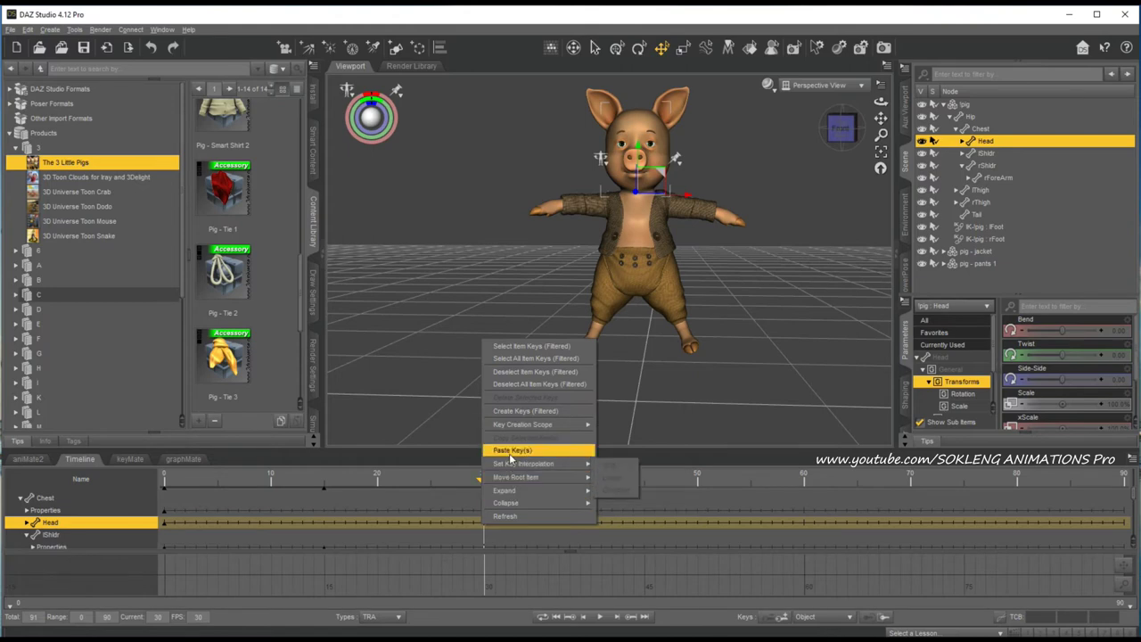
pyautogui.click(511, 450)
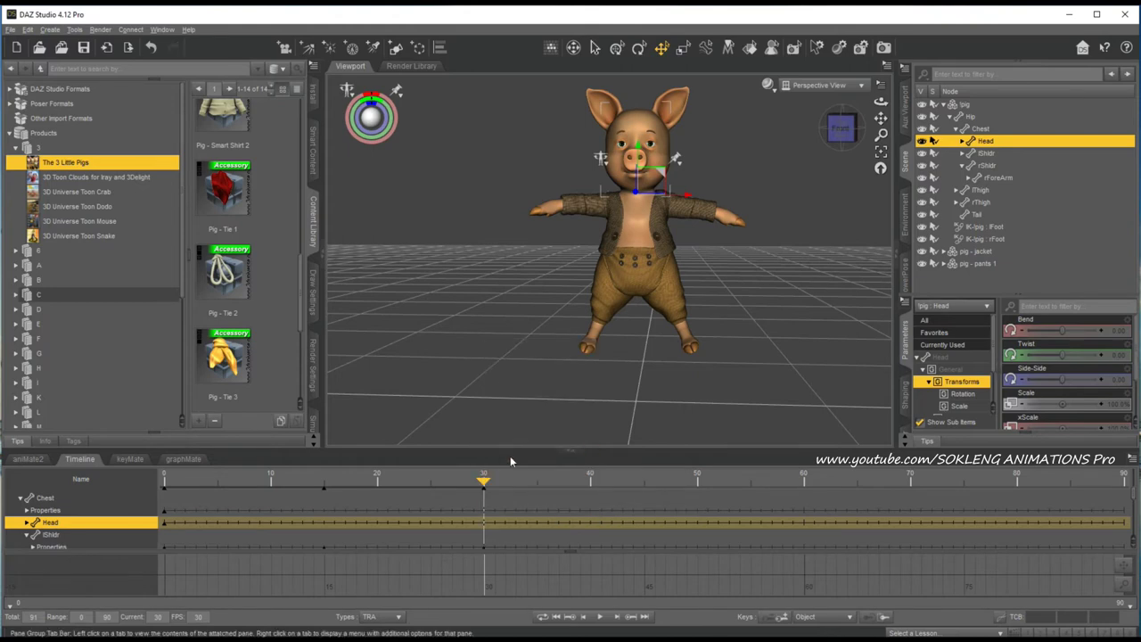
# Step: Examine which nodes have keyframes at frame 30, from the pig's translation down to the IK feet
pyautogui.scroll(-3, 488, 531)
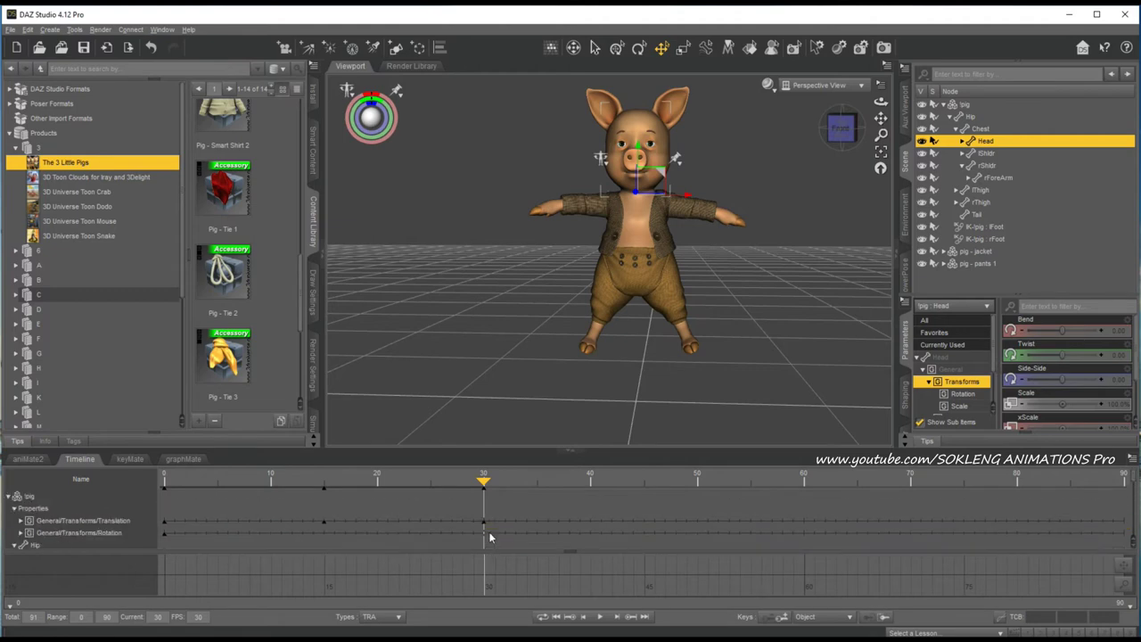
pyautogui.scroll(-5, 488, 535)
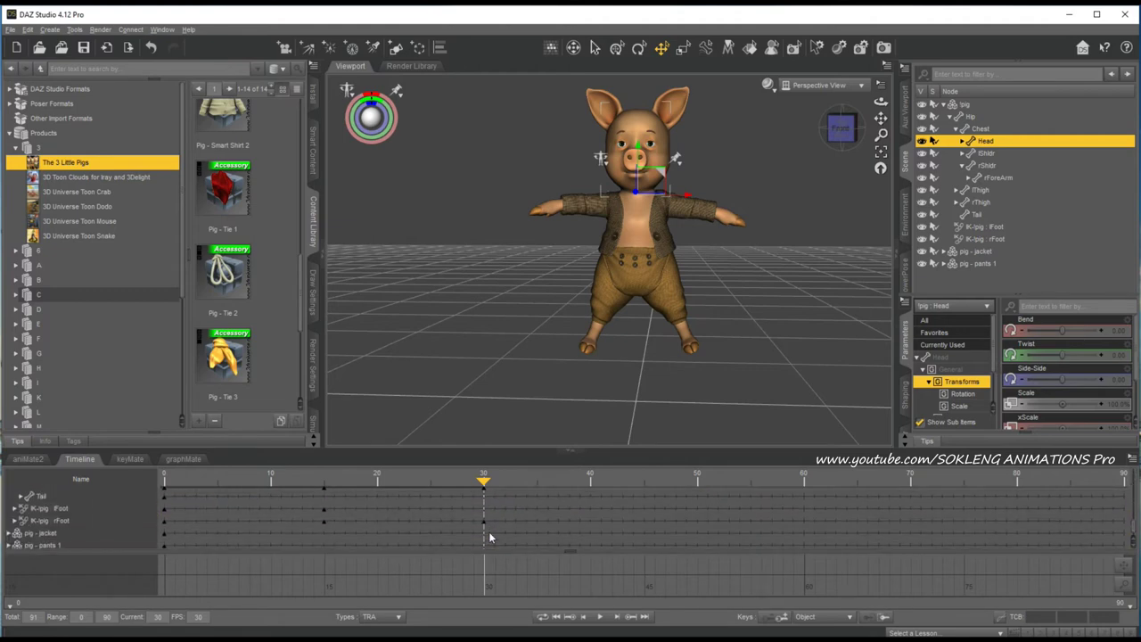
pyautogui.click(505, 520)
pyautogui.click(479, 531)
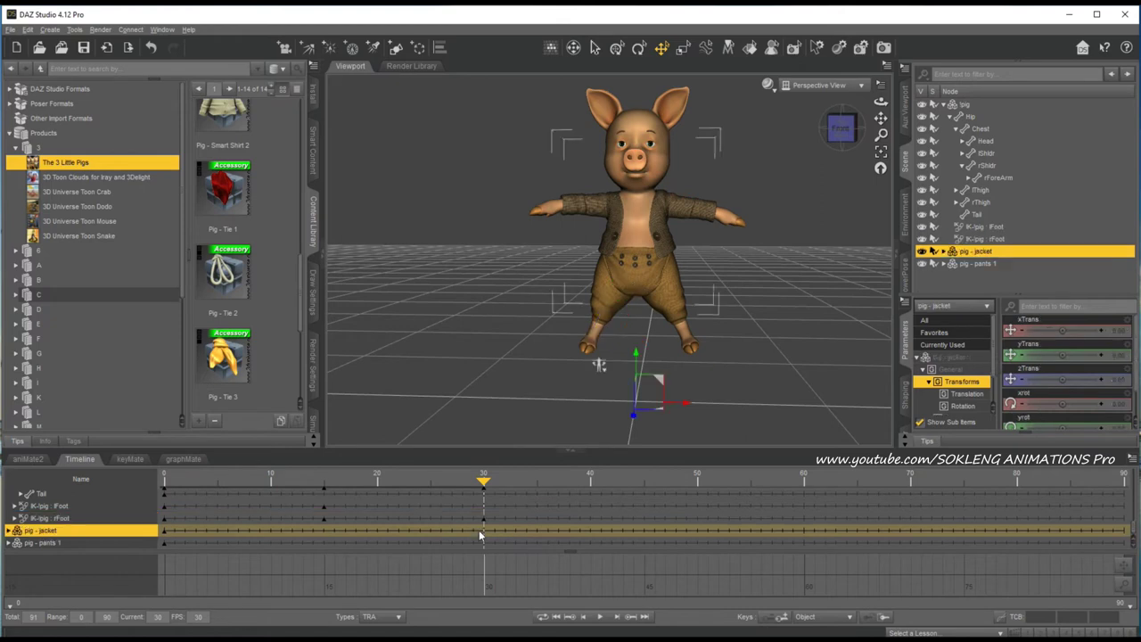
pyautogui.click(463, 506)
pyautogui.moveTo(485, 490); pyautogui.dragTo(409, 489)
pyautogui.scroll(3, 475, 504)
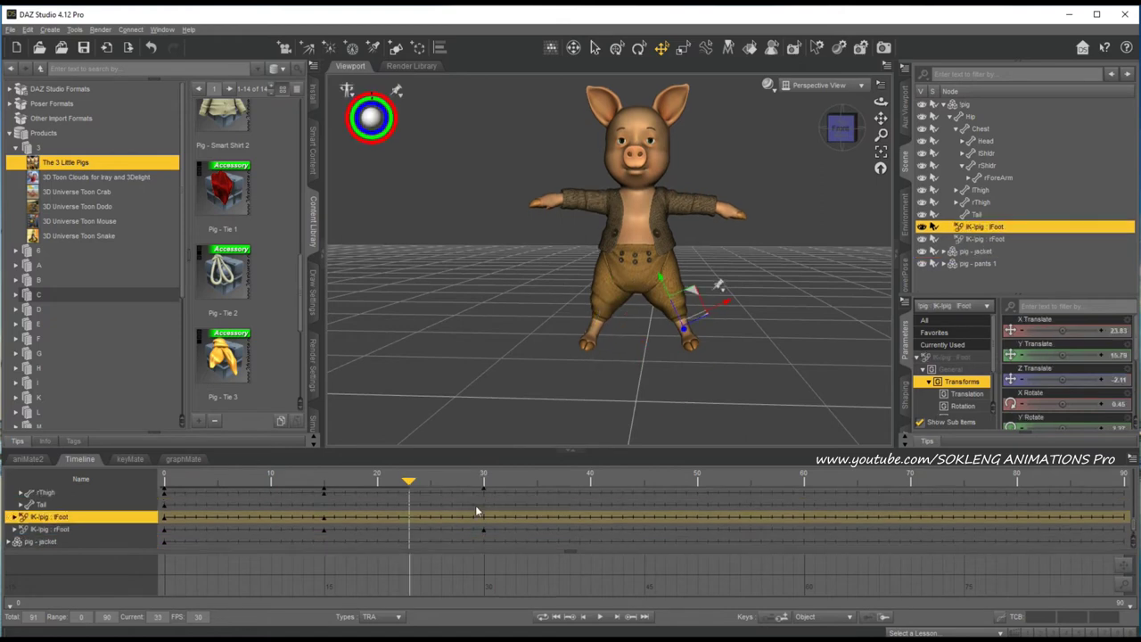
pyautogui.scroll(5, 475, 504)
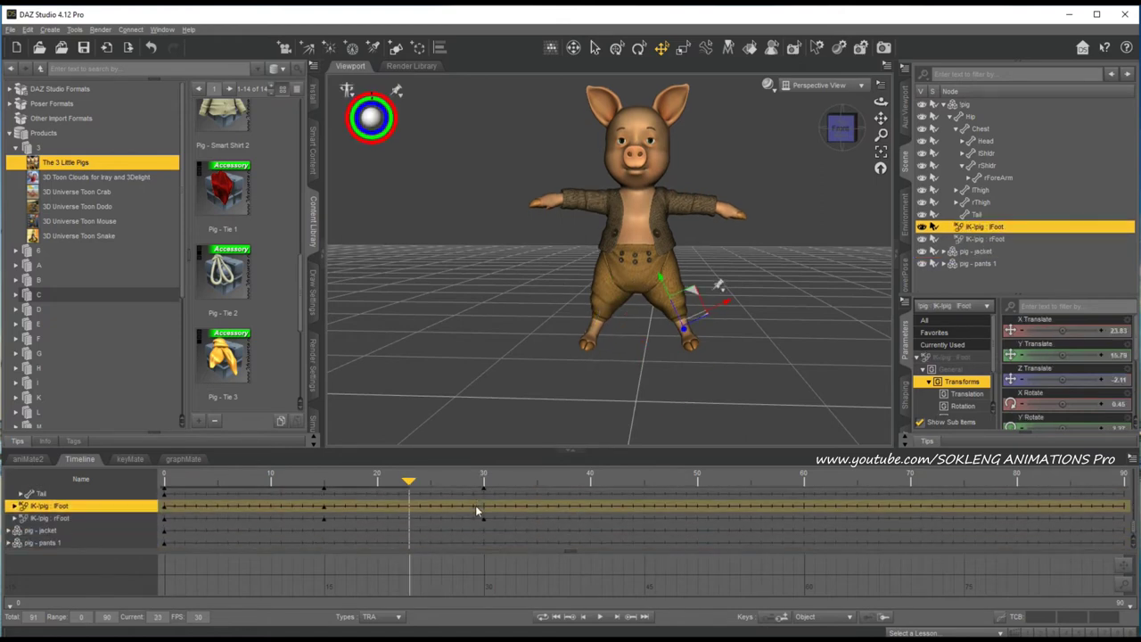
pyautogui.scroll(-2, 475, 505)
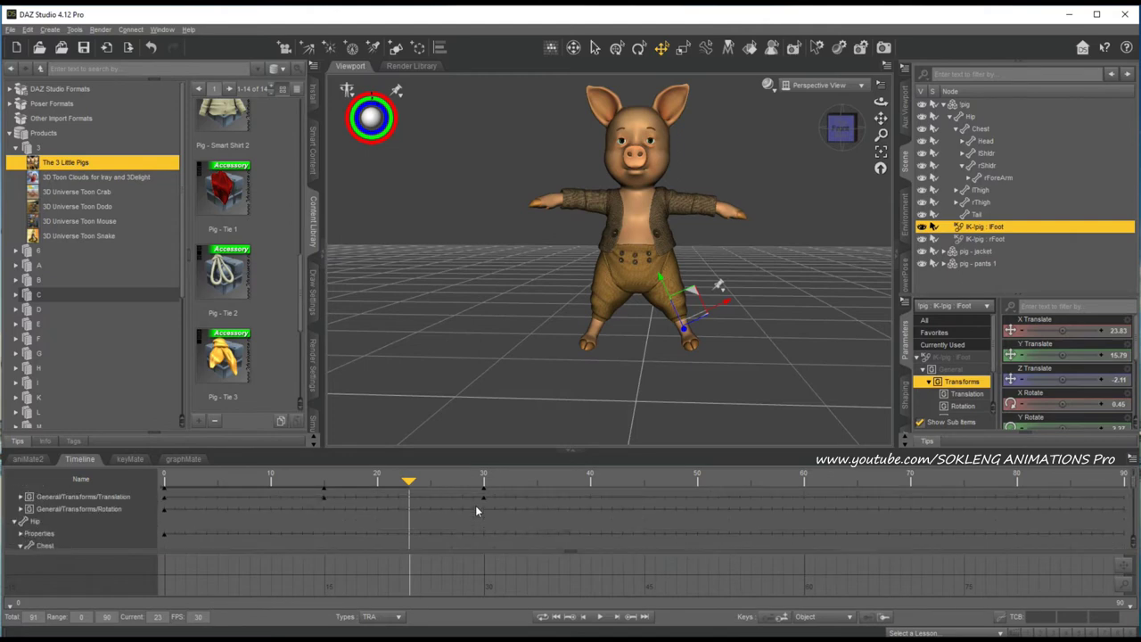
pyautogui.scroll(-6, 475, 505)
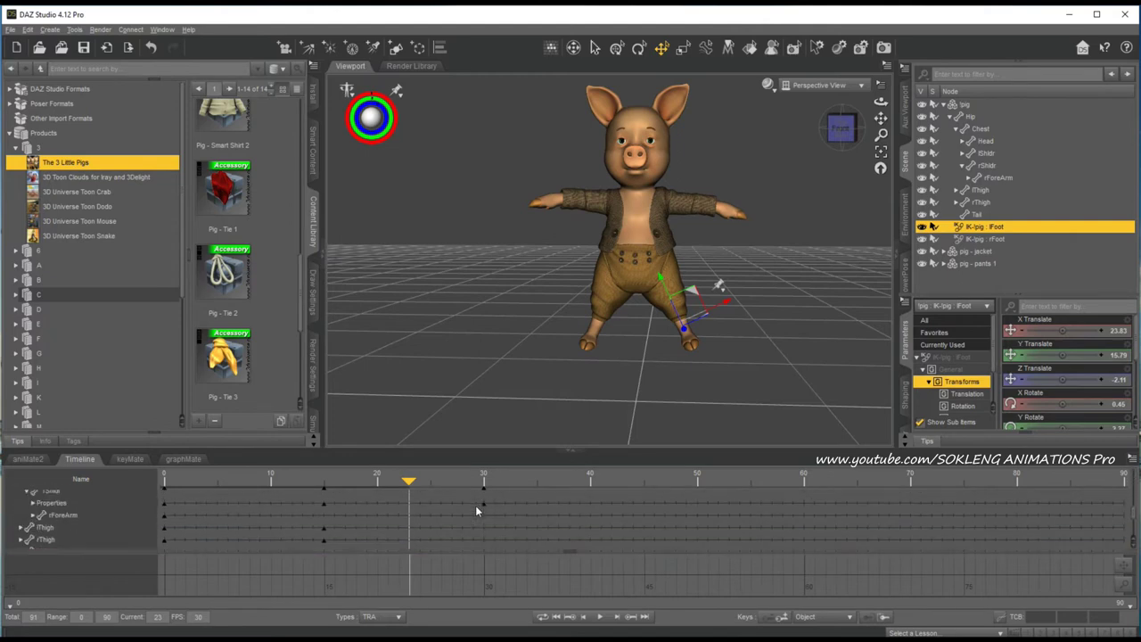
# Step: Copy the frame 15 keyframes of both thighs and both IK feet
pyautogui.click(316, 505)
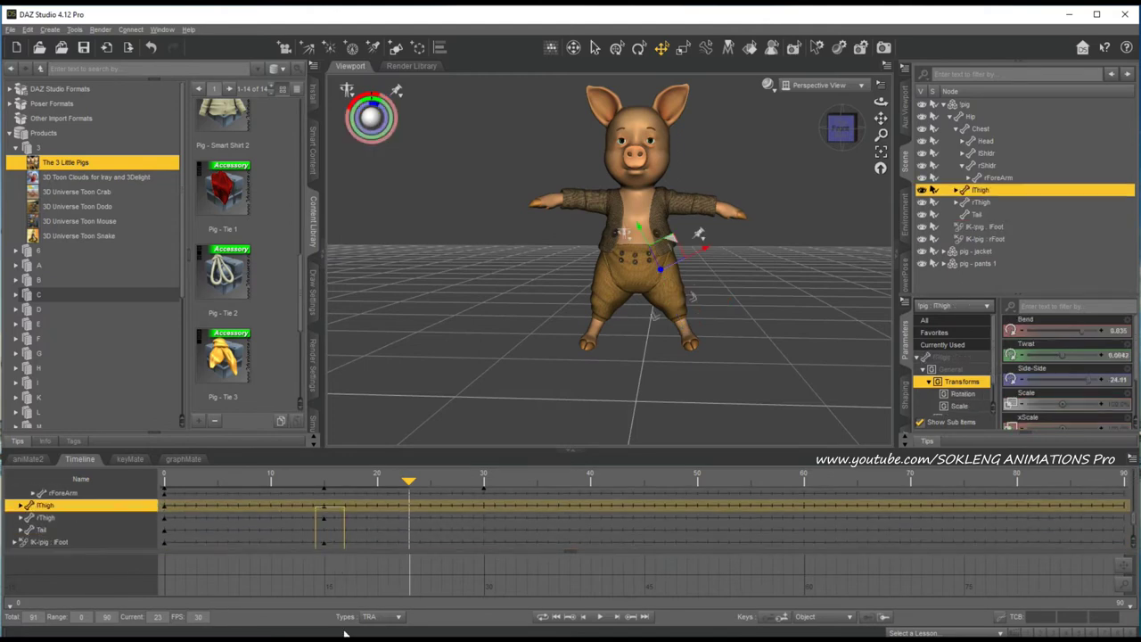
pyautogui.scroll(-3, 361, 540)
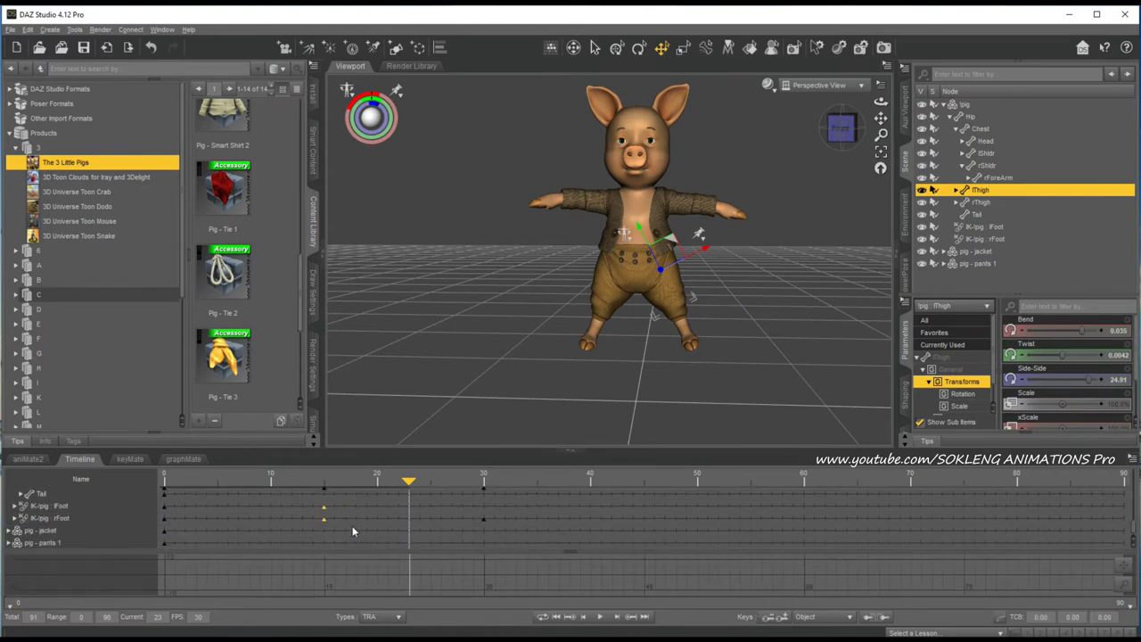
pyautogui.rightClick(324, 510)
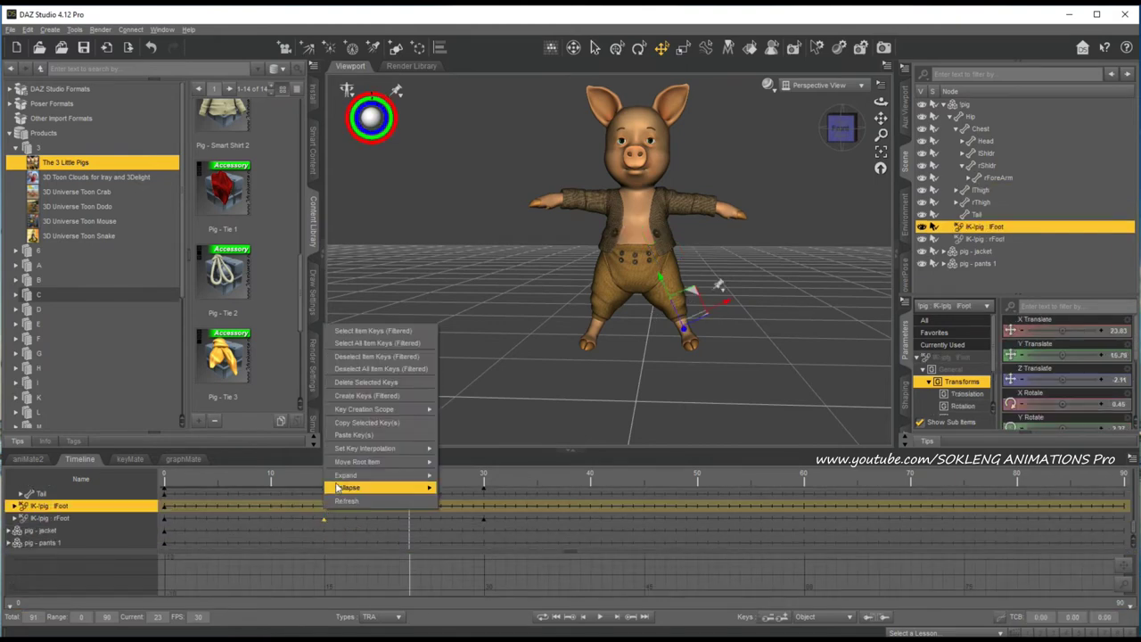
pyautogui.moveTo(343, 449)
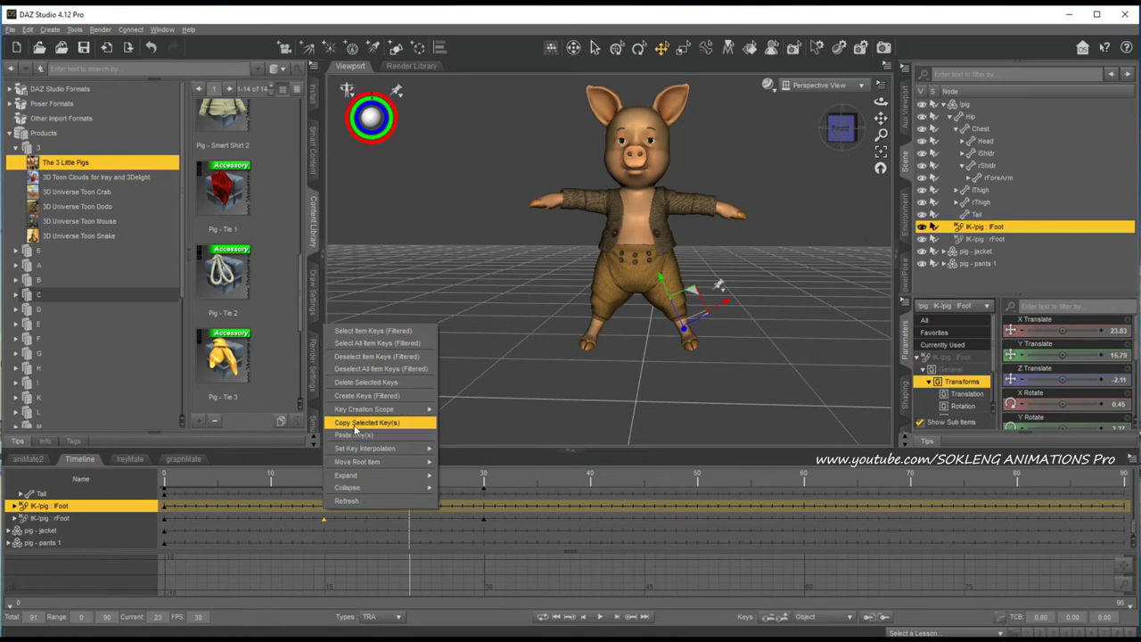
pyautogui.click(353, 423)
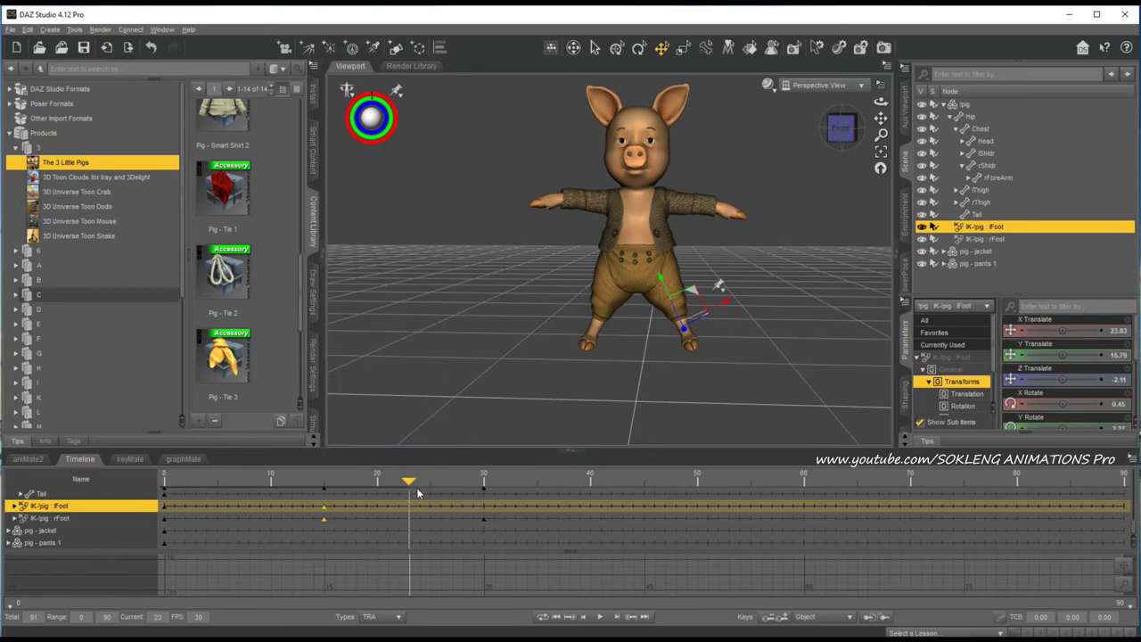
# Step: Paste the copied thigh and IK foot keyframes at frame 30
pyautogui.moveTo(415, 483); pyautogui.dragTo(480, 506)
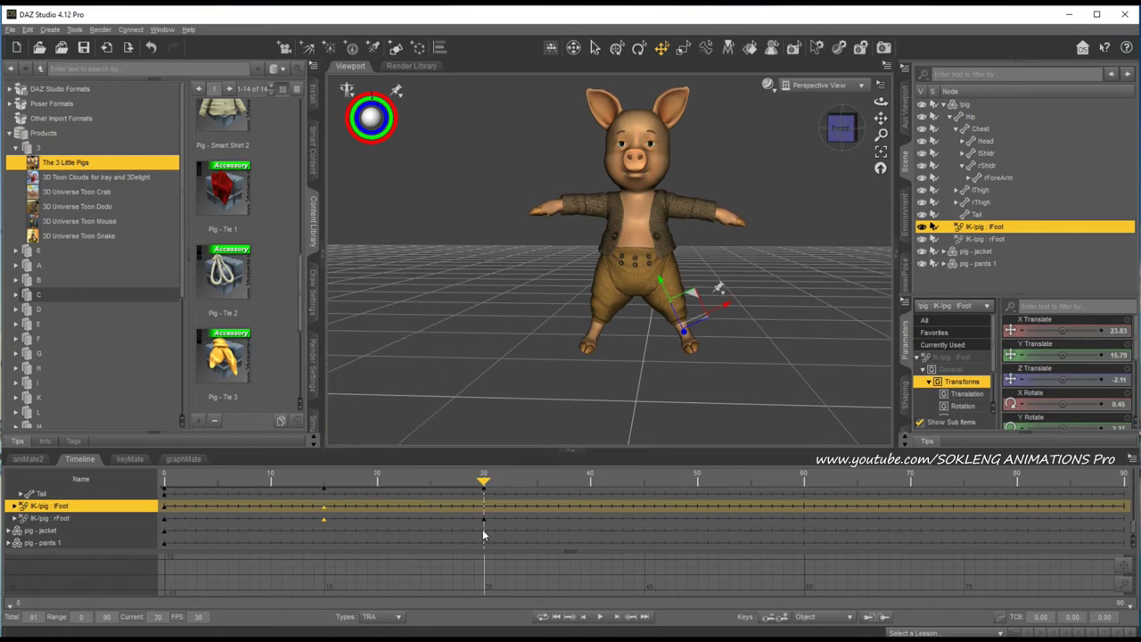
pyautogui.rightClick(483, 530)
pyautogui.moveTo(514, 435)
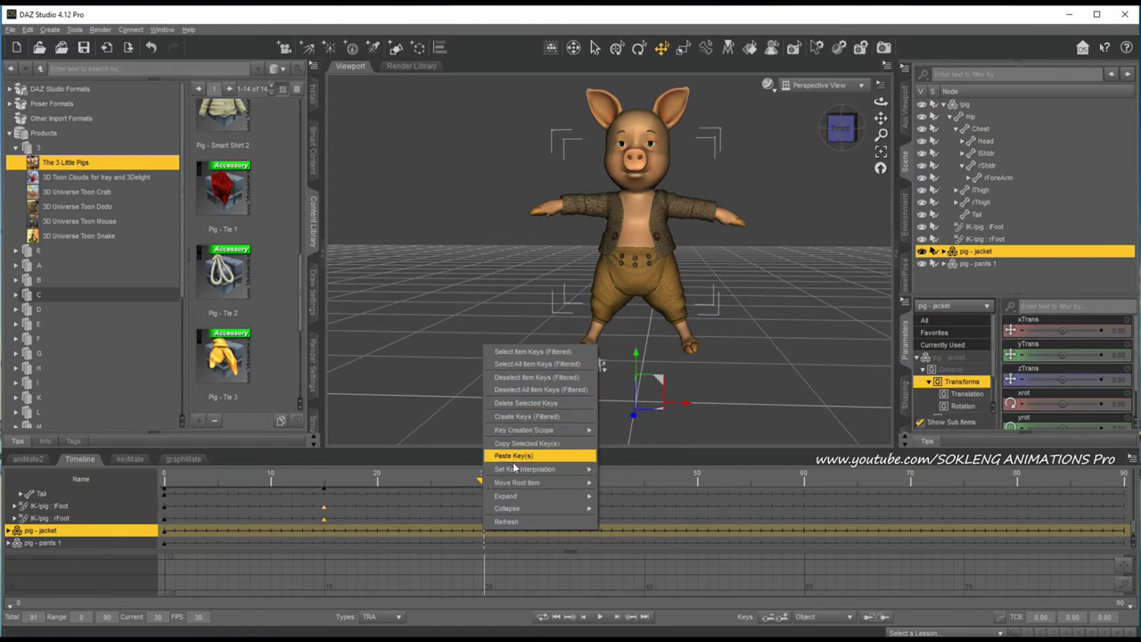
pyautogui.click(514, 456)
# Step: Scrub and play back the animation to review the jump with the held airborne pose
pyautogui.scroll(2, 485, 539)
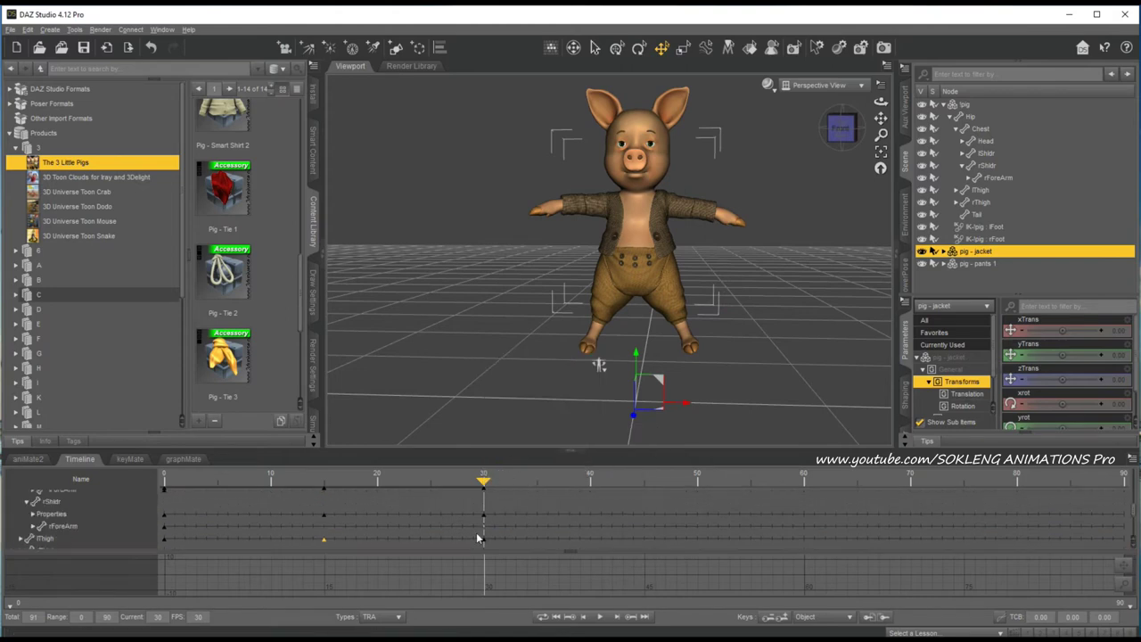
pyautogui.click(476, 529)
pyautogui.moveTo(468, 490); pyautogui.dragTo(133, 512)
pyautogui.click(602, 617)
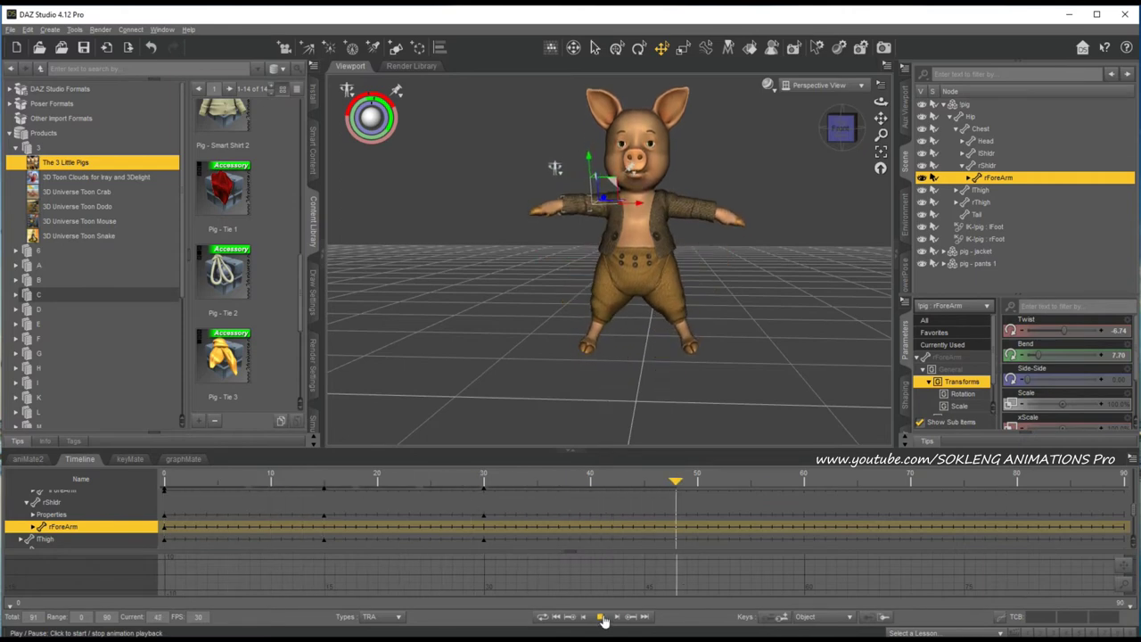
pyautogui.click(602, 617)
# Step: Go to frame 45 and copy the frame 0 keyframes from the pig's translation and rotation down to the right forearm
pyautogui.moveTo(642, 486); pyautogui.dragTo(513, 509)
pyautogui.moveTo(675, 538); pyautogui.dragTo(629, 550)
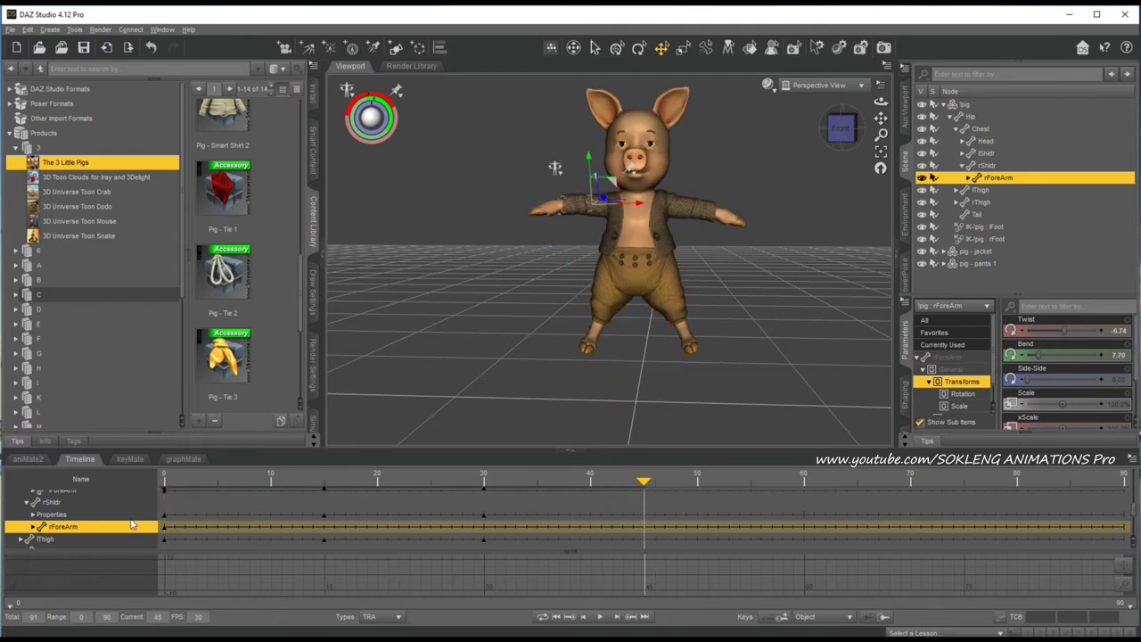
pyautogui.scroll(2, 180, 528)
pyautogui.scroll(-3, 186, 522)
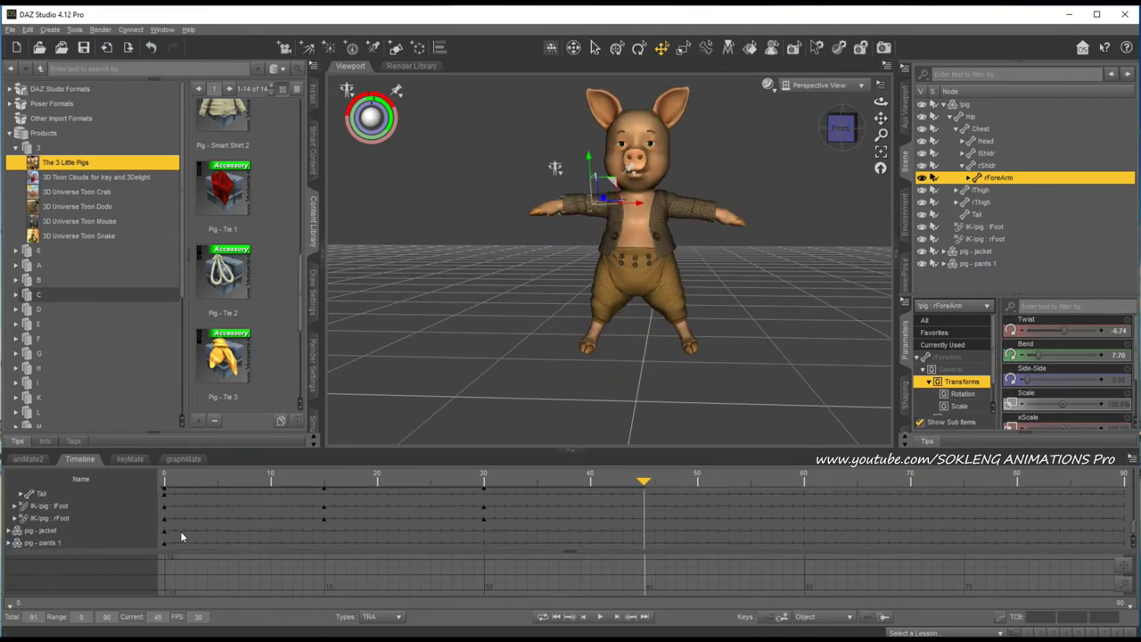
pyautogui.scroll(5, 181, 532)
pyautogui.moveTo(172, 511); pyautogui.dragTo(158, 590)
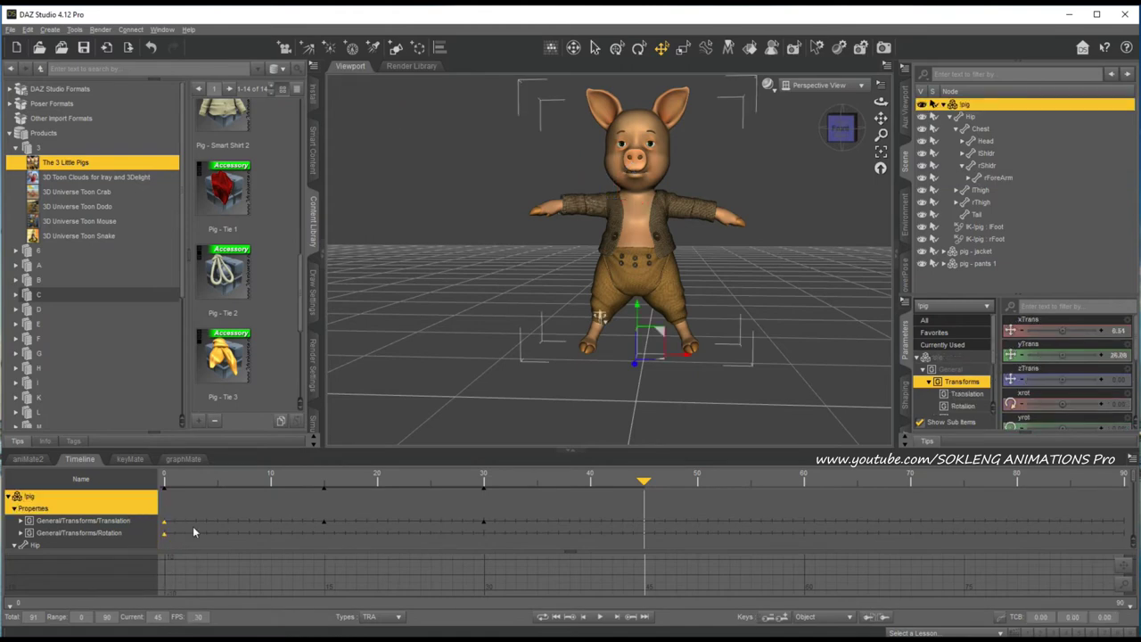
pyautogui.scroll(-6, 193, 528)
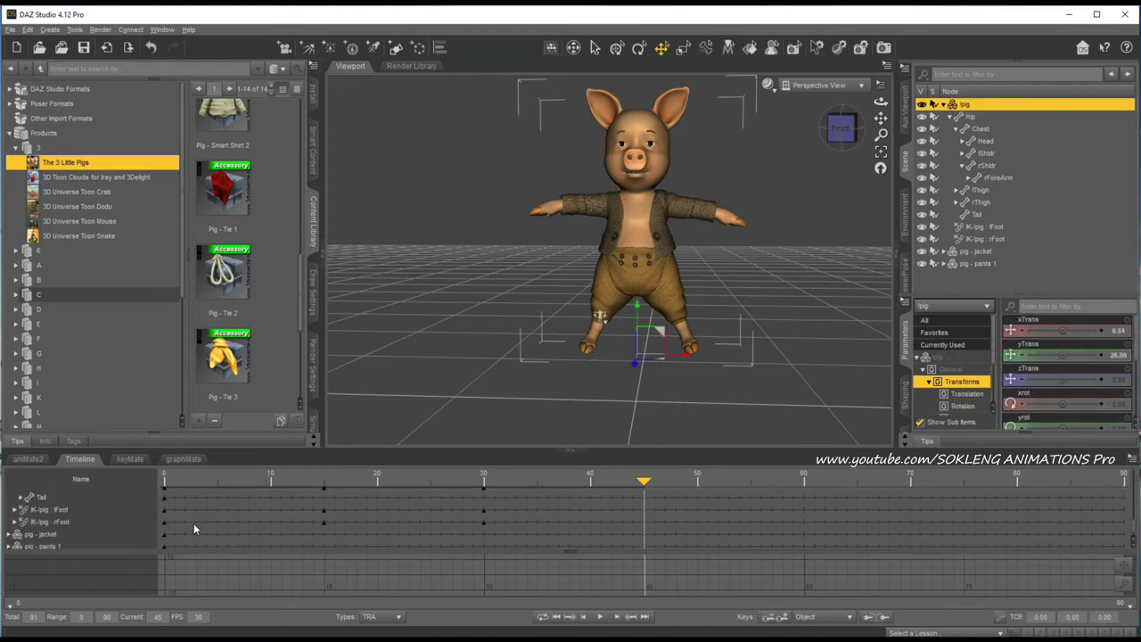
pyautogui.click(162, 519)
pyautogui.rightClick(163, 520)
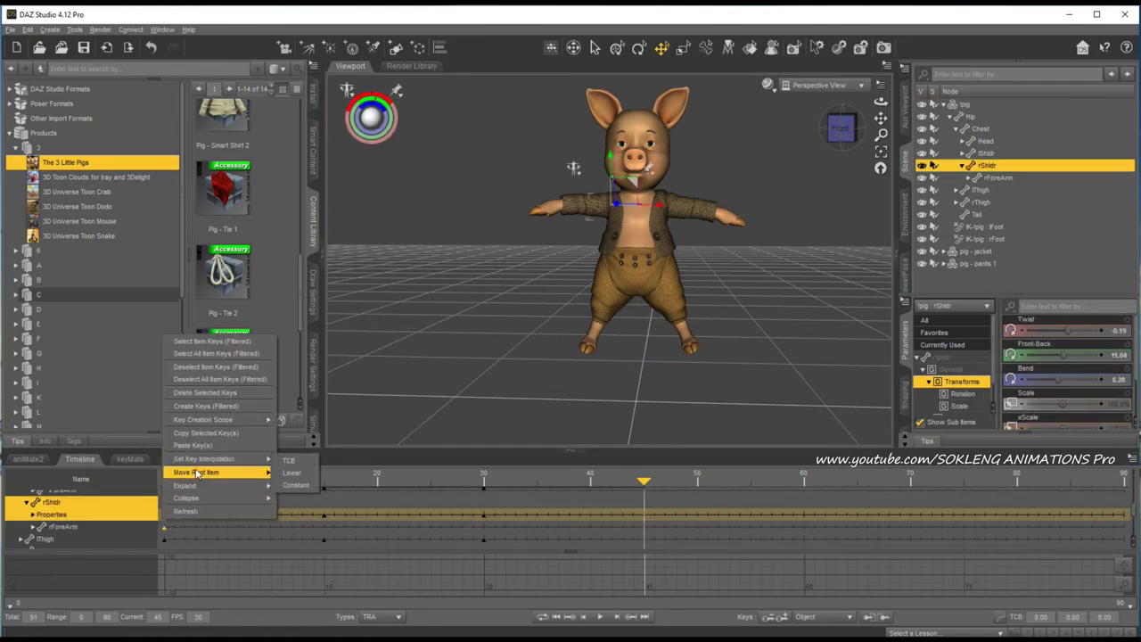
pyautogui.click(205, 433)
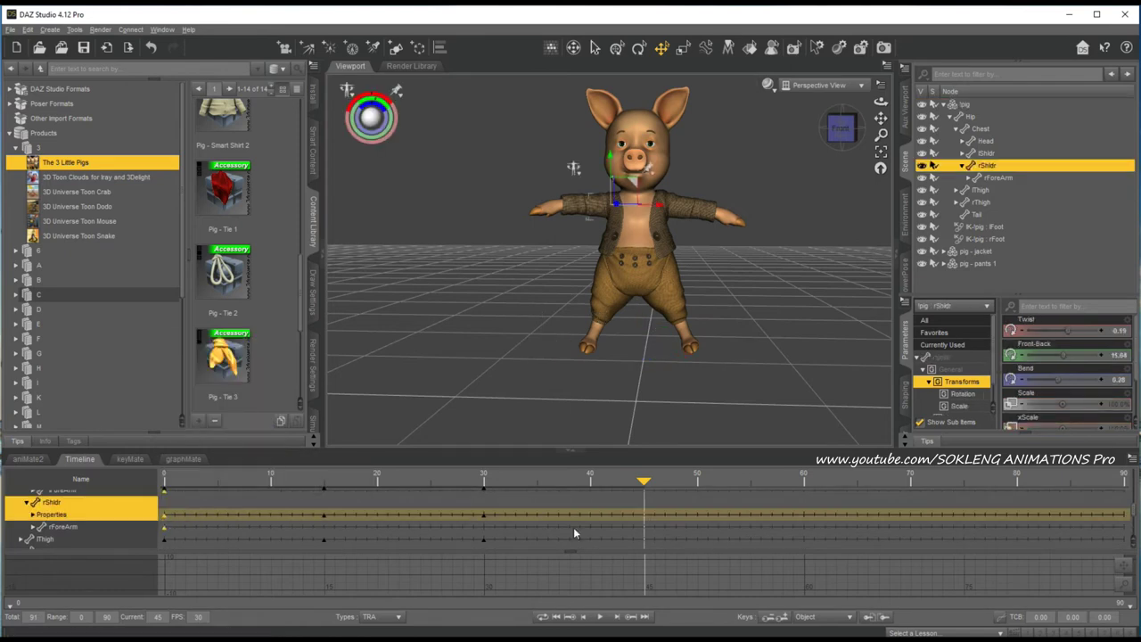
# Step: Paste the copied standing-pose keyframes of the pig's body and arms at frame 45
pyautogui.click(646, 538)
pyautogui.rightClick(645, 538)
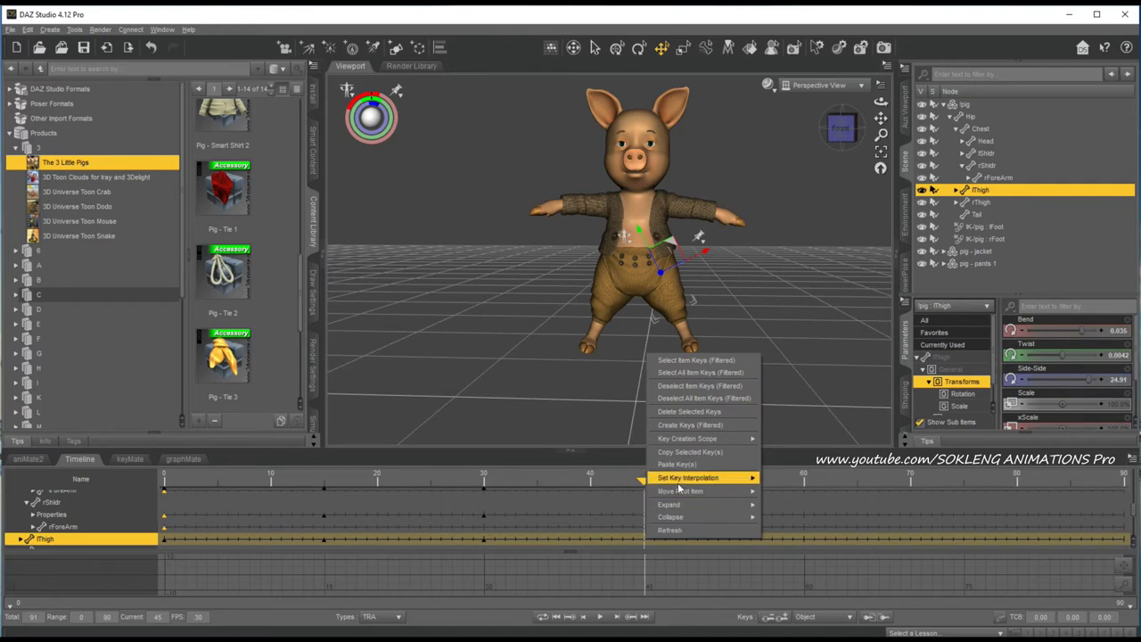
pyautogui.moveTo(678, 493)
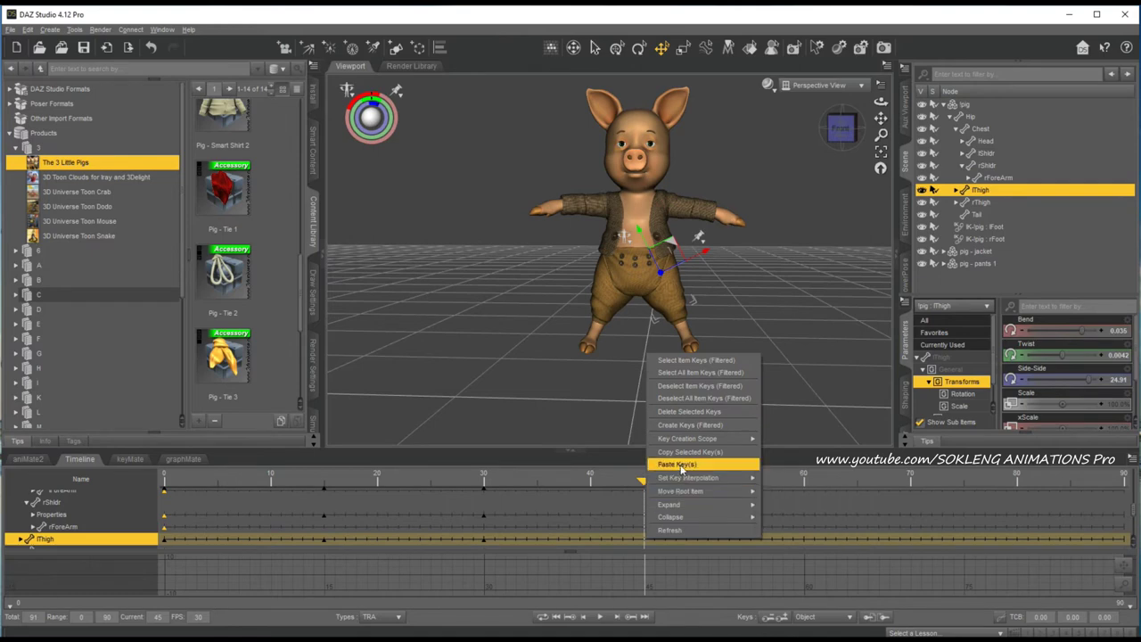
pyautogui.click(675, 464)
# Step: Go to frame 42 and copy the frame 0 keyframes from the right shoulder down through the thighs, tail, IK feet, jacket and pants
pyautogui.scroll(-3, 654, 528)
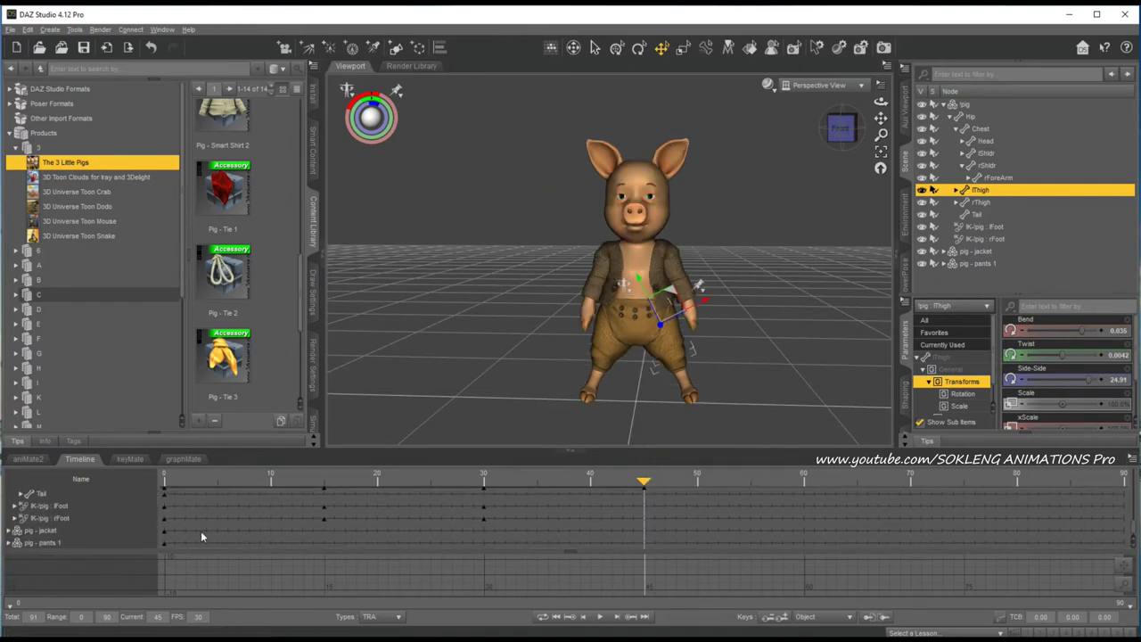
pyautogui.click(667, 531)
pyautogui.scroll(-5, 661, 527)
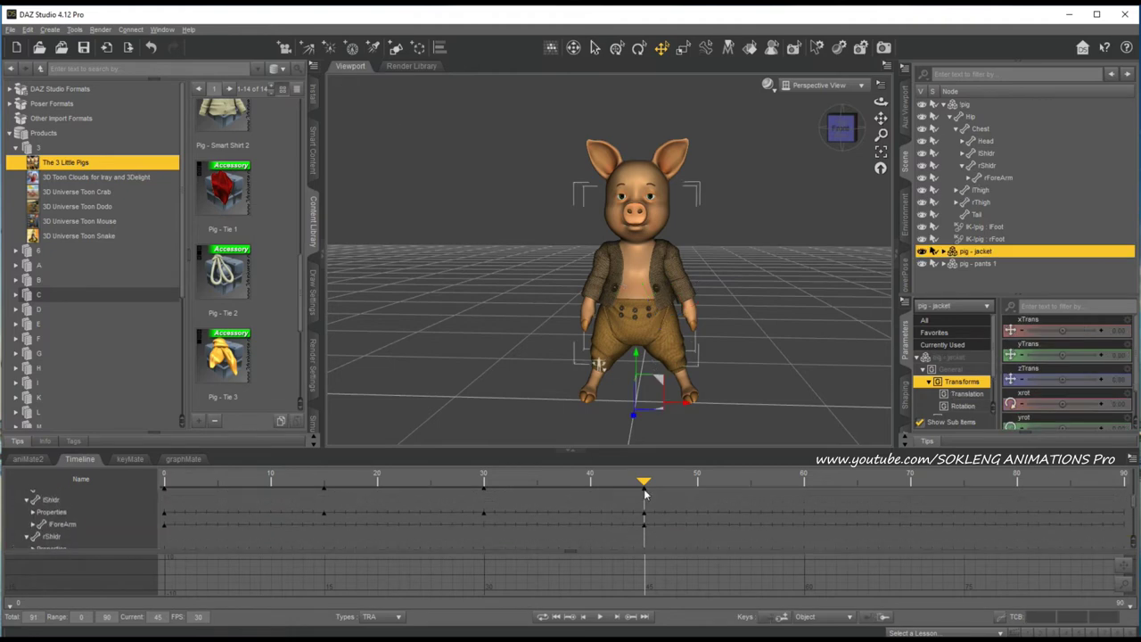
pyautogui.moveTo(646, 496); pyautogui.dragTo(612, 486)
pyautogui.scroll(5, 647, 508)
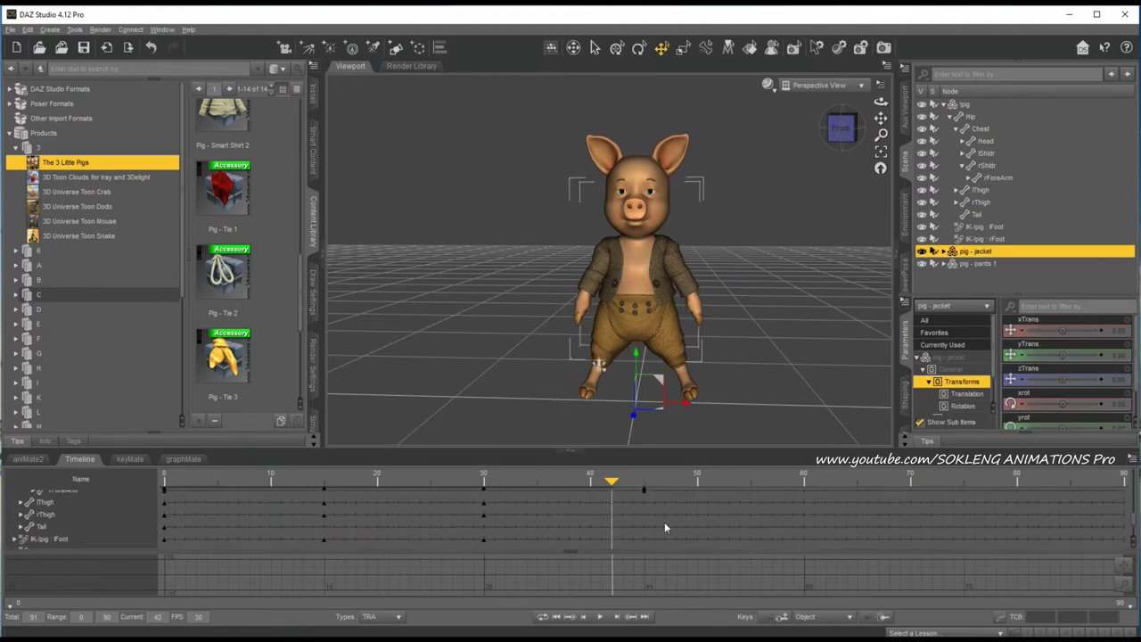
pyautogui.scroll(2, 666, 524)
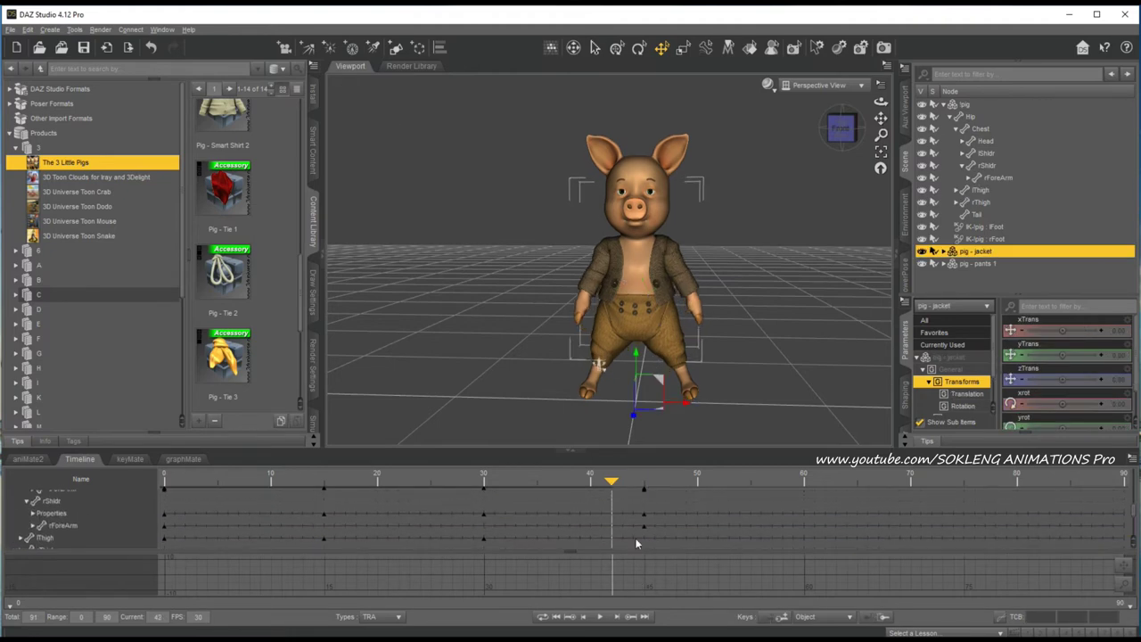
pyautogui.click(173, 509)
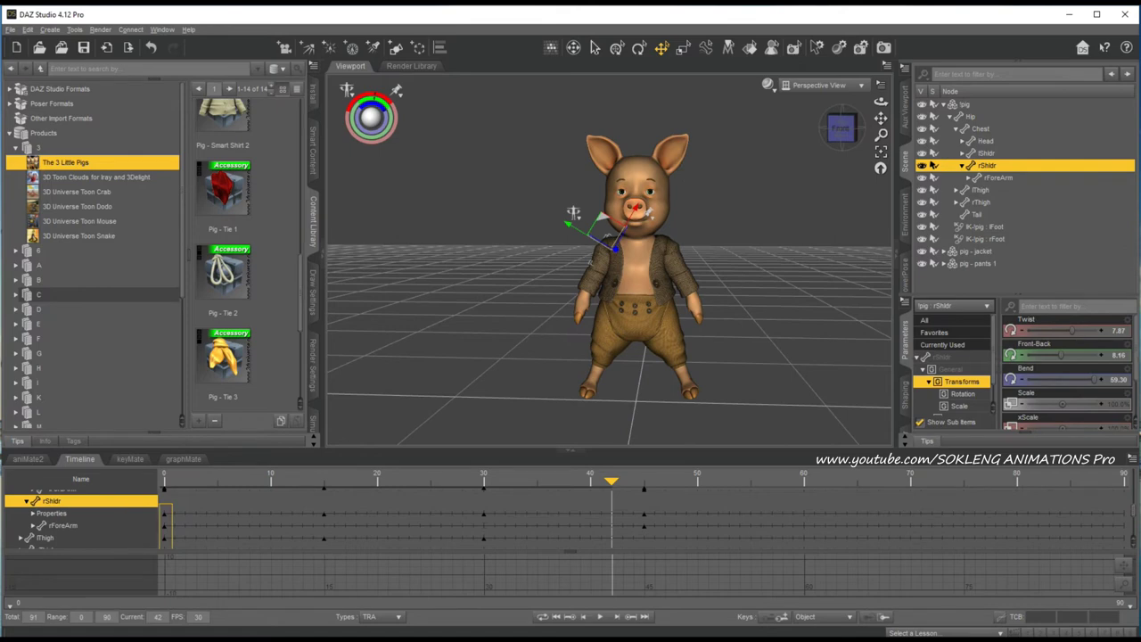
pyautogui.scroll(-4, 176, 524)
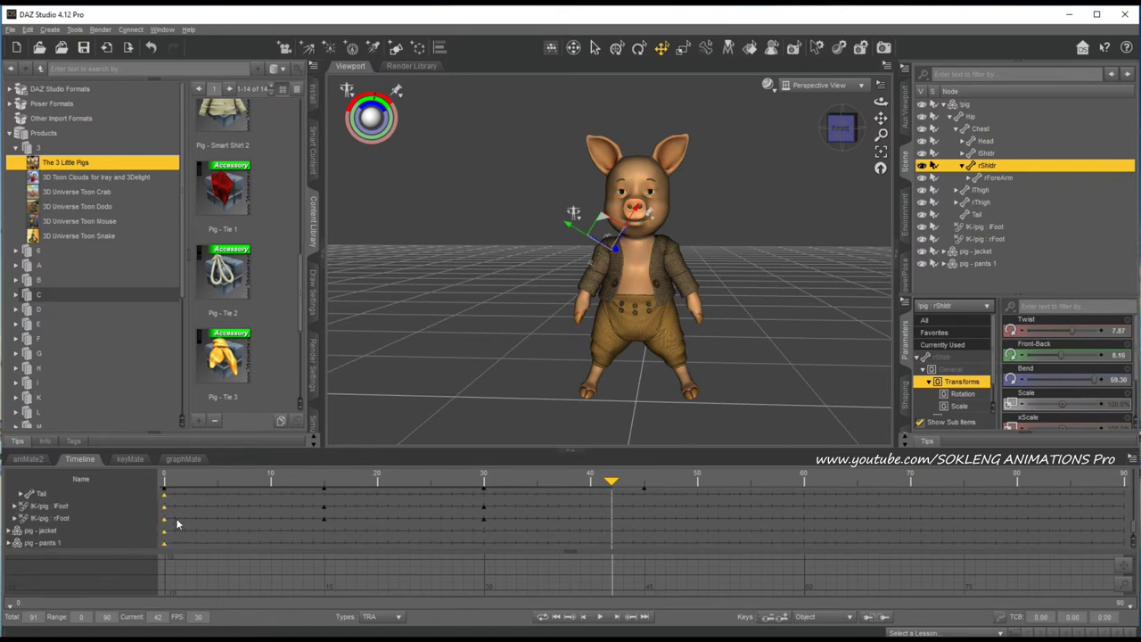
pyautogui.rightClick(163, 512)
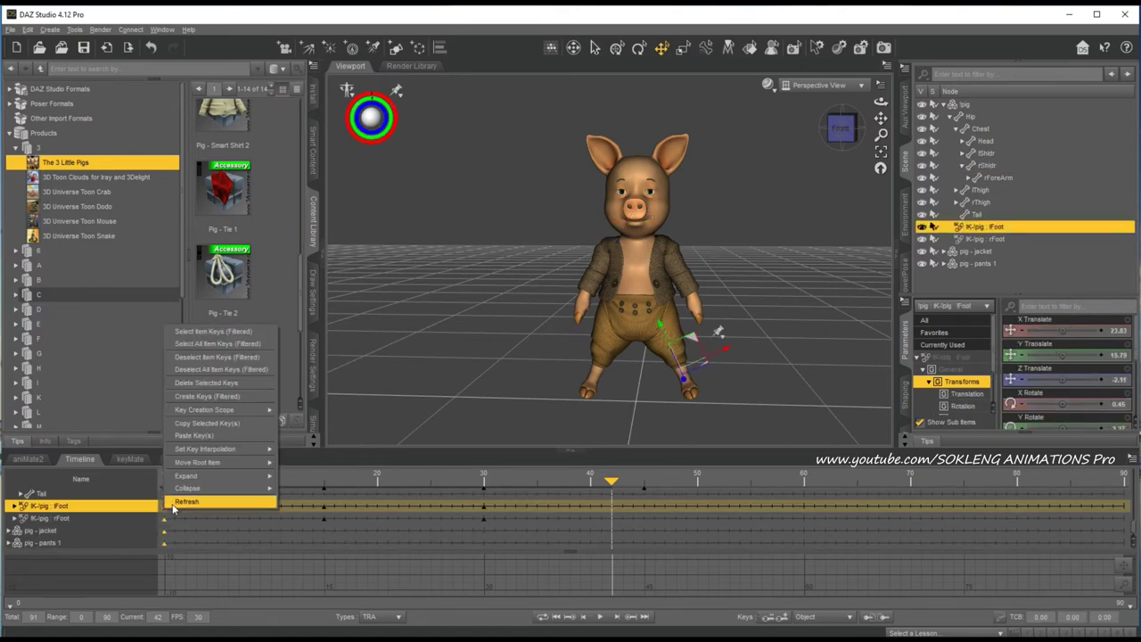
pyautogui.click(198, 426)
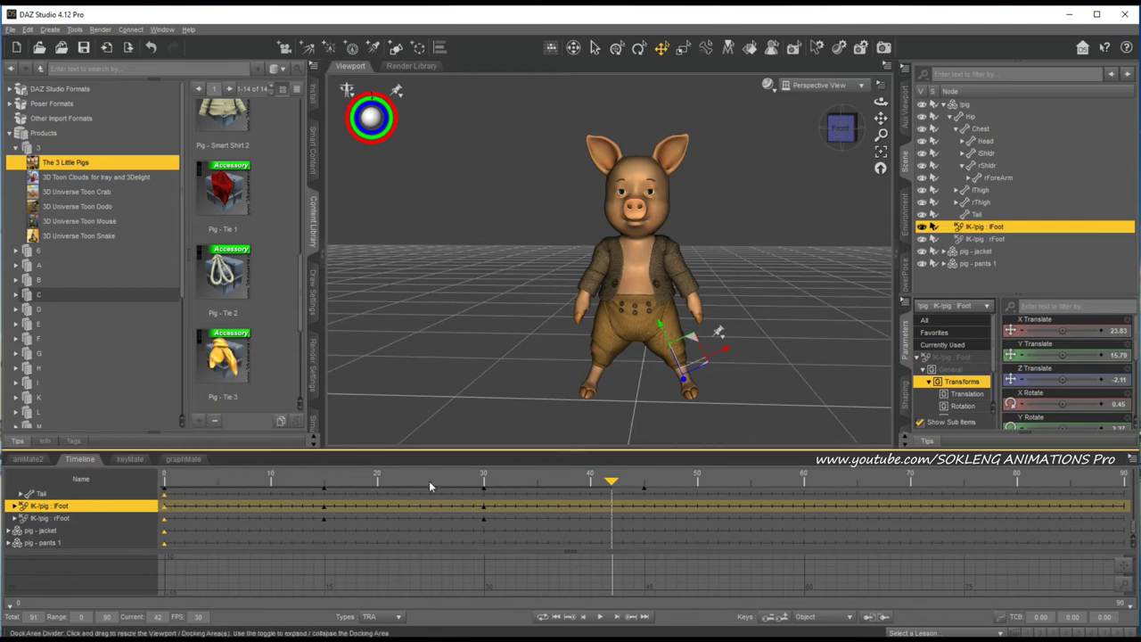
# Step: Paste the copied right arm, leg, tail and IK foot keyframes at frame 42
pyautogui.scroll(3, 669, 540)
pyautogui.click(645, 541)
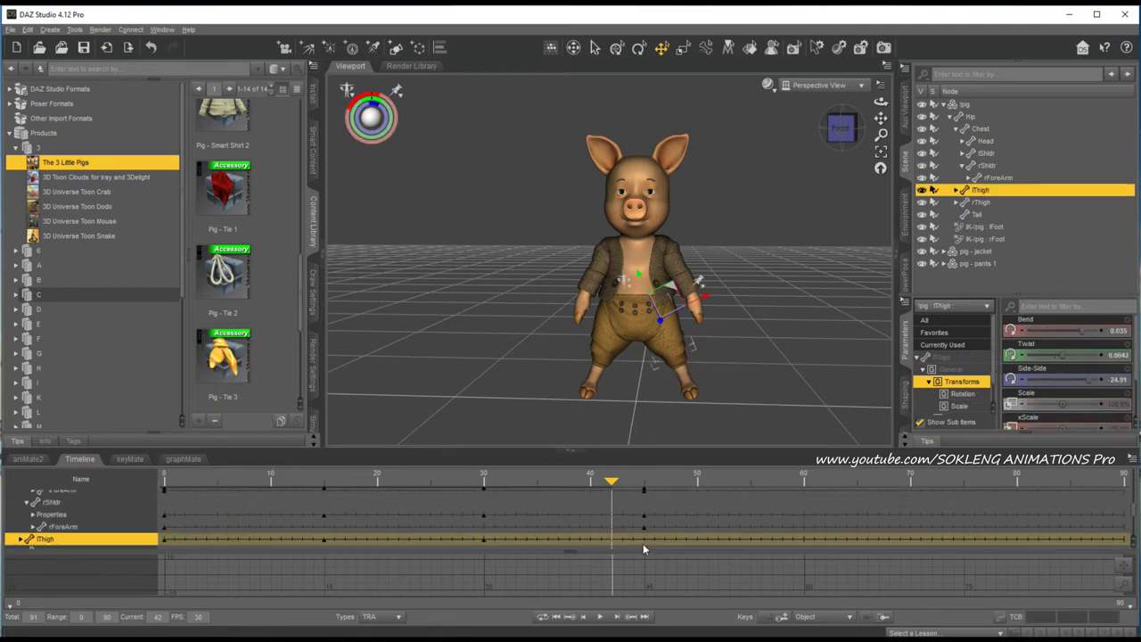
pyautogui.rightClick(643, 543)
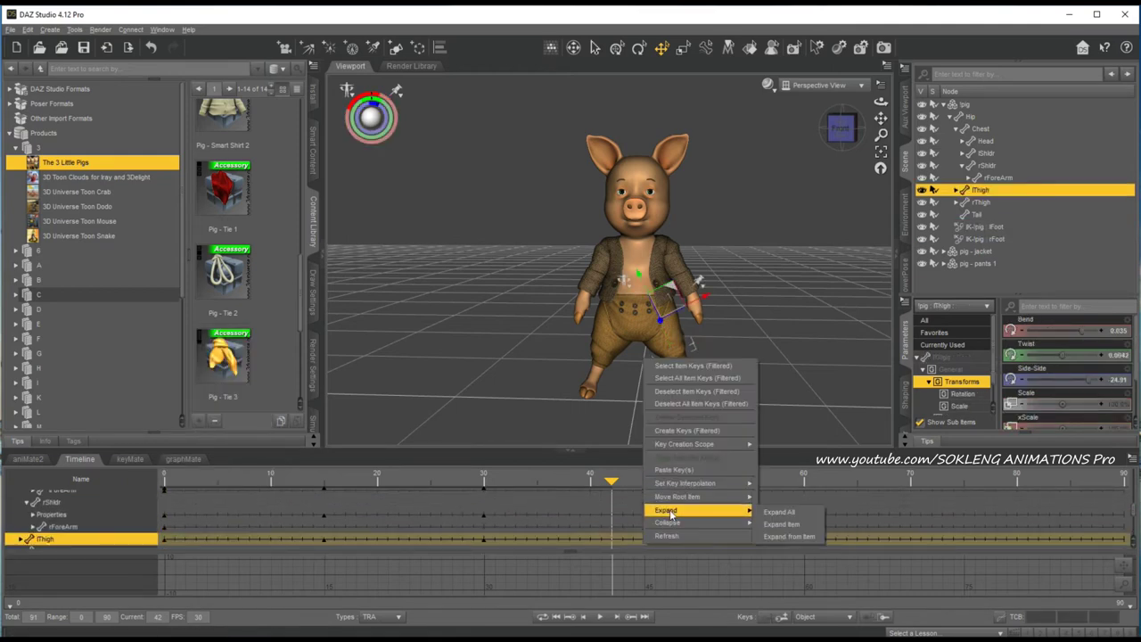
pyautogui.click(674, 470)
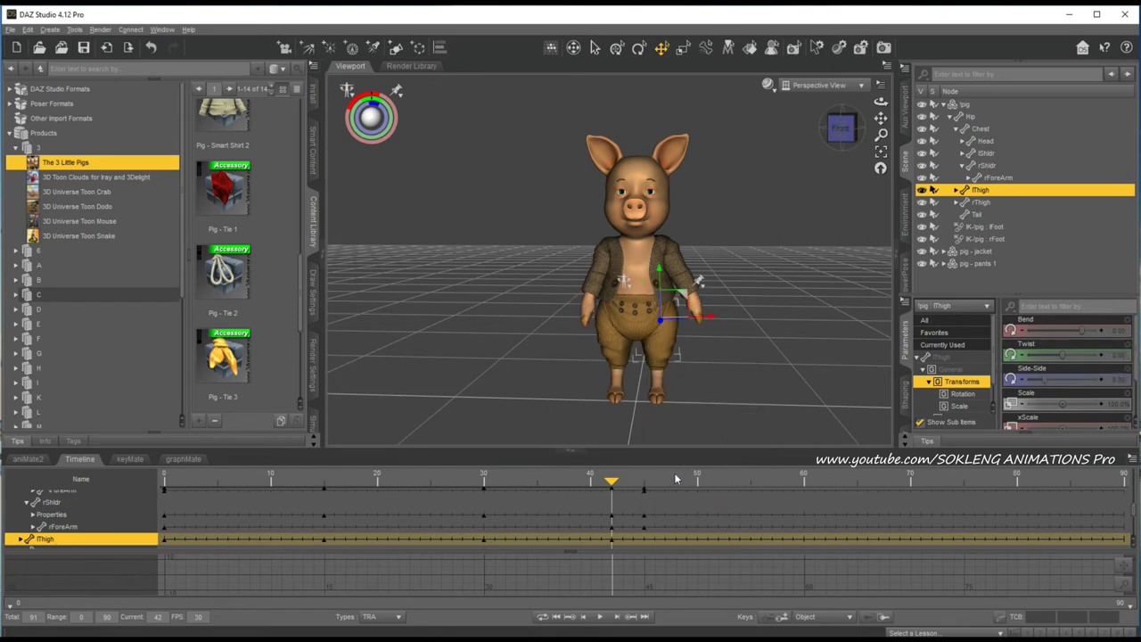
# Step: Play back the full jump and examine the arm, leg and IK foot keyframes around the landing
pyautogui.click(599, 616)
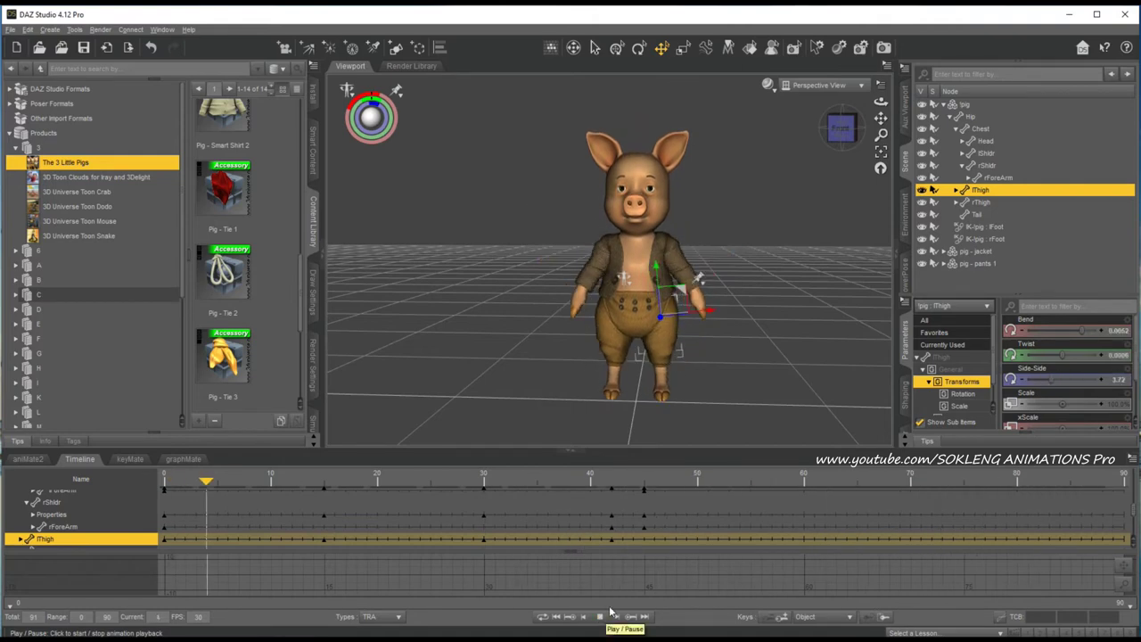
pyautogui.click(600, 616)
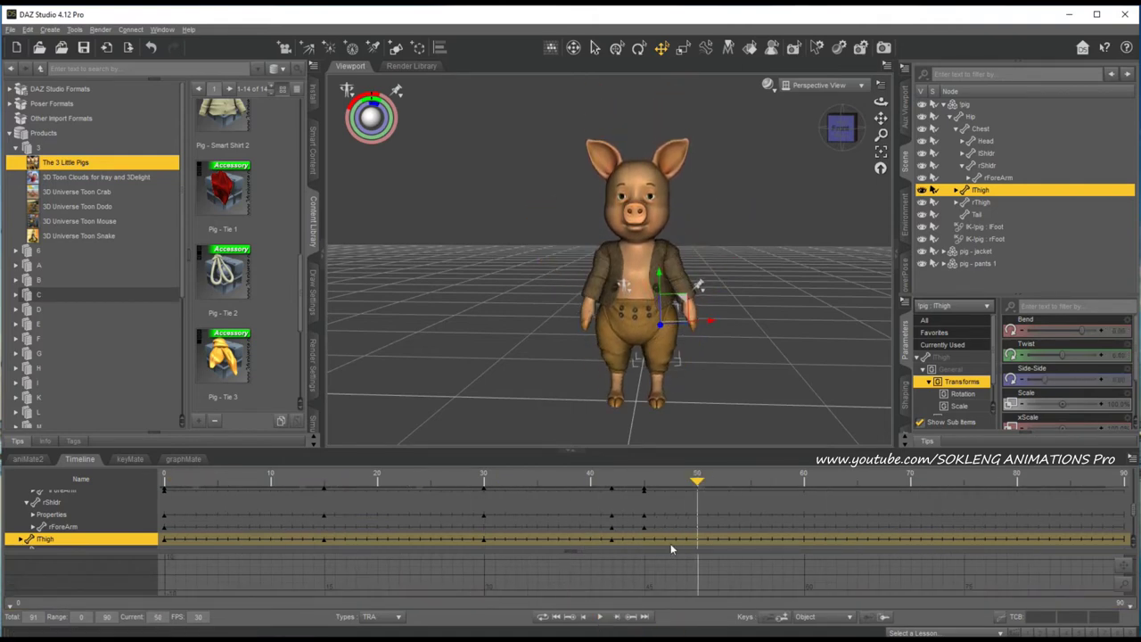
pyautogui.scroll(-5, 671, 543)
pyautogui.scroll(4, 671, 549)
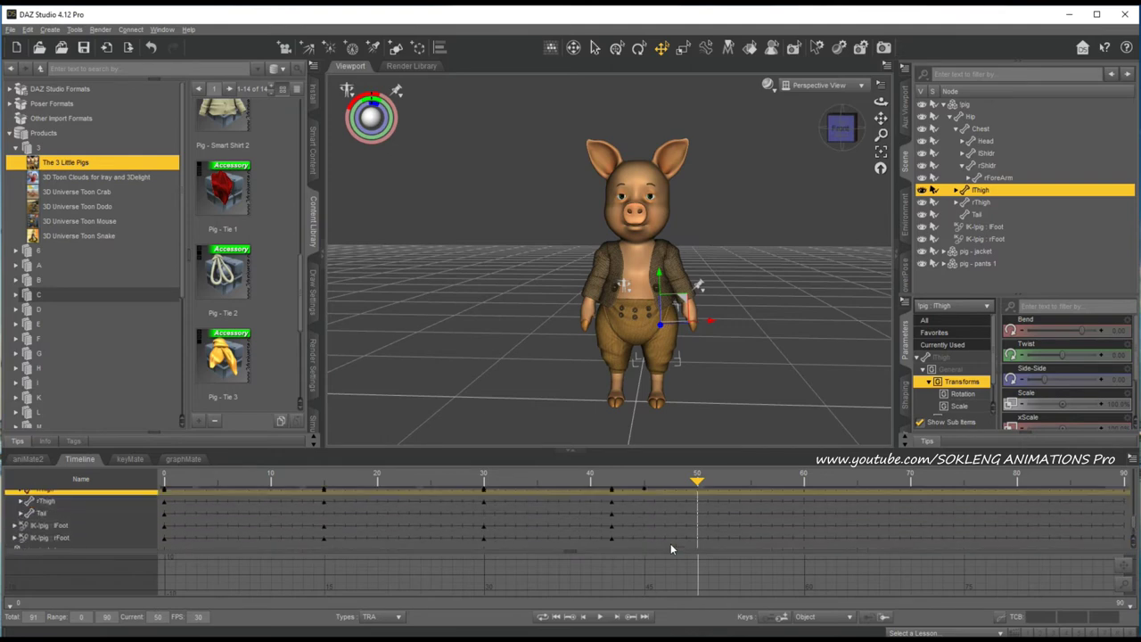
pyautogui.scroll(-1, 671, 547)
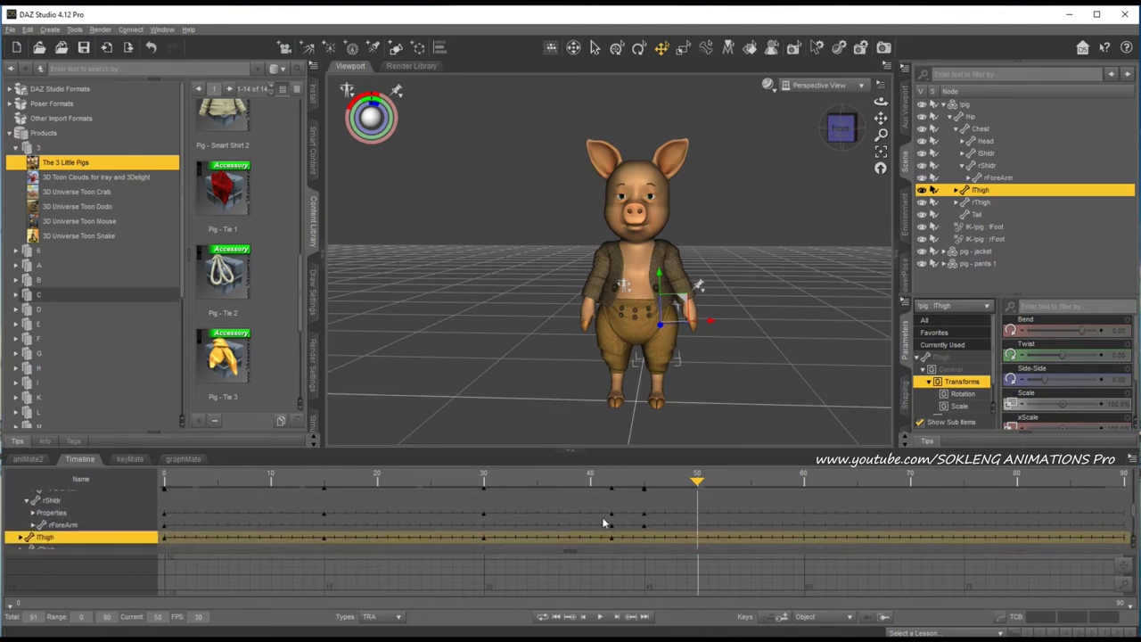
# Step: Move the frame 30 keyframes of the pig's translation and both shoulders to frame 20
pyautogui.moveTo(698, 488); pyautogui.dragTo(492, 552)
pyautogui.scroll(1, 478, 531)
pyautogui.scroll(5, 478, 530)
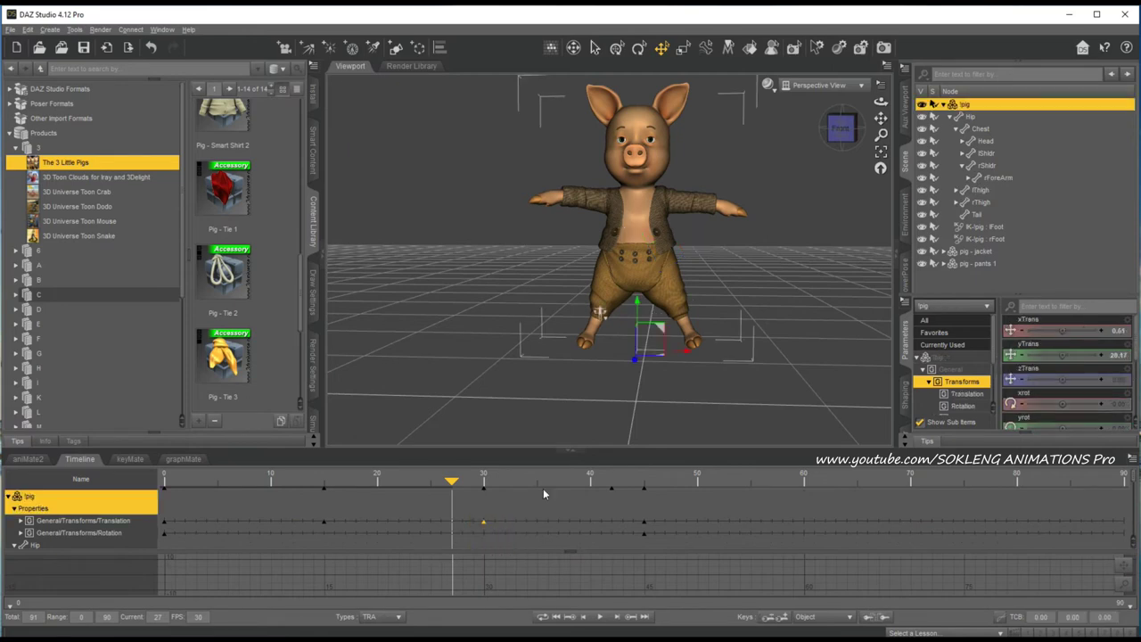
pyautogui.scroll(-10, 488, 508)
pyautogui.scroll(-1, 487, 519)
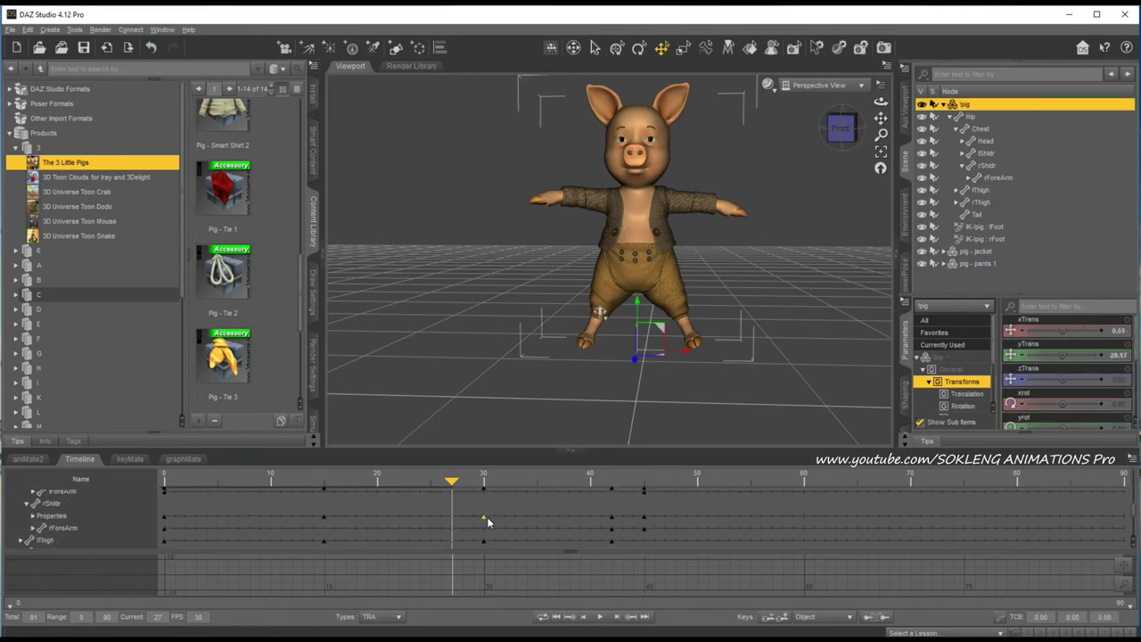
pyautogui.moveTo(482, 517); pyautogui.dragTo(375, 512)
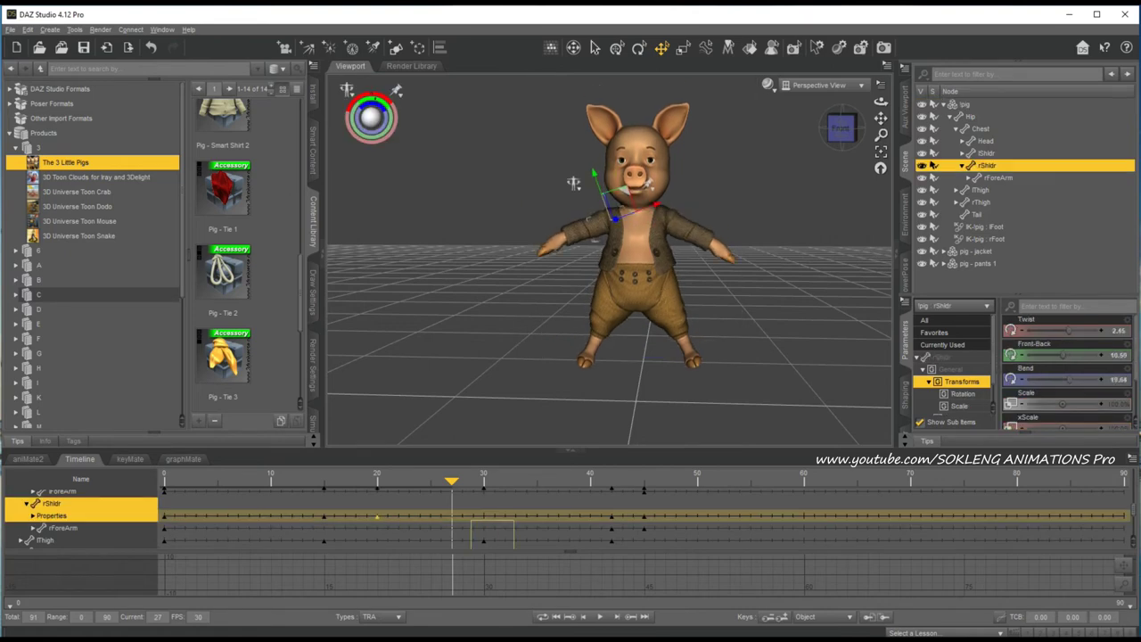
# Step: Move the frame 30 keyframes of both thighs and both IK feet to frame 20
pyautogui.scroll(-3, 492, 517)
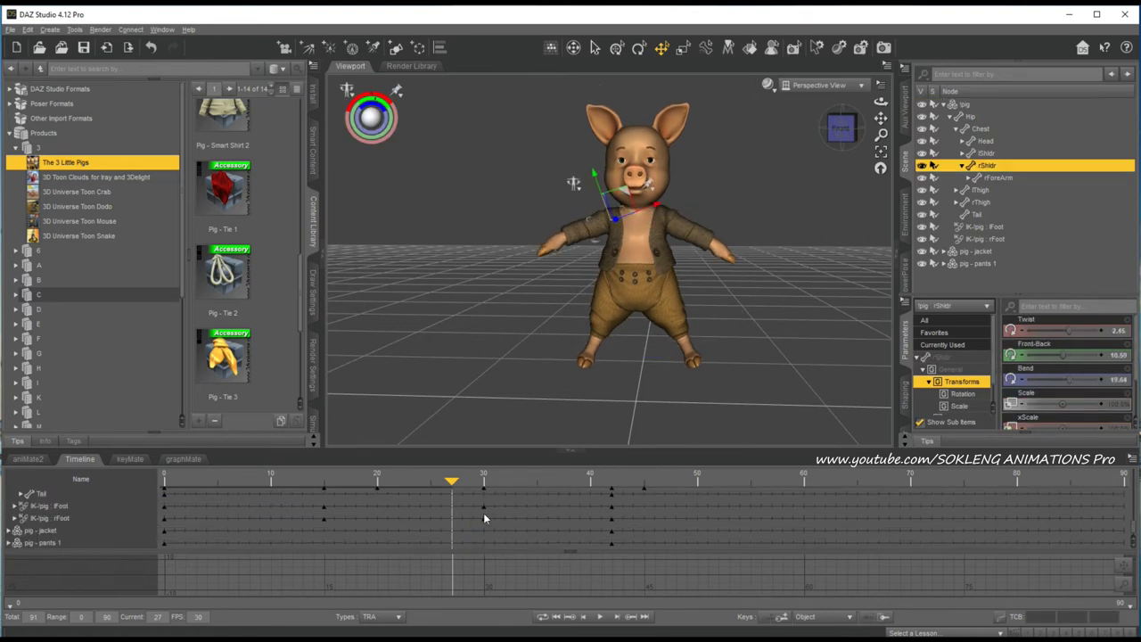
pyautogui.scroll(3, 493, 509)
pyautogui.moveTo(475, 526); pyautogui.dragTo(490, 591)
pyautogui.scroll(-3, 491, 535)
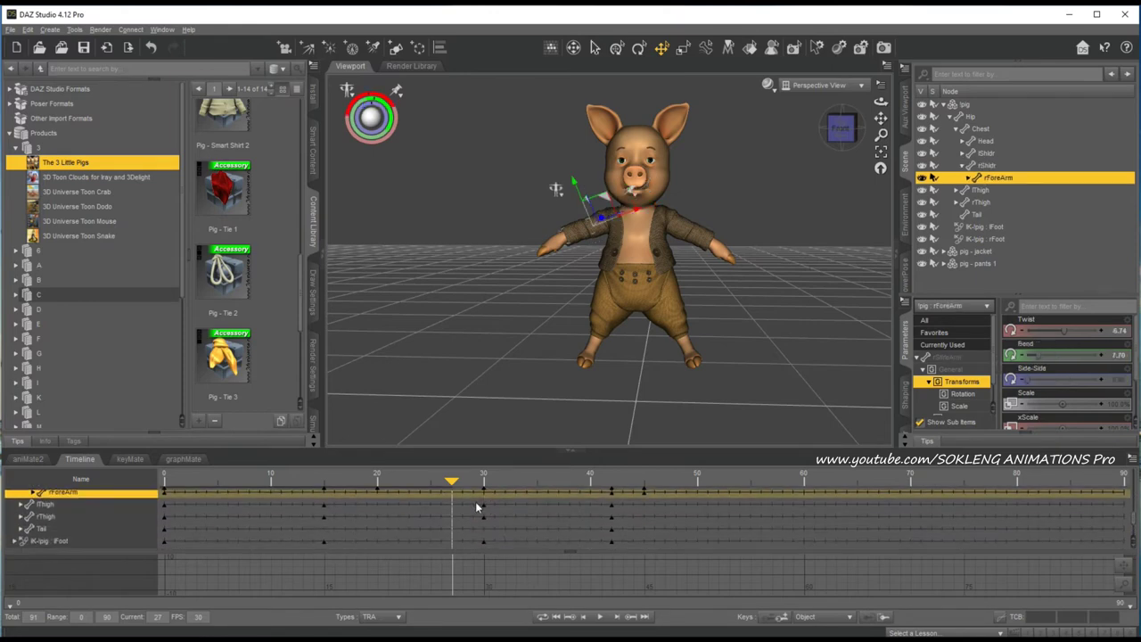
pyautogui.click(475, 504)
pyautogui.click(483, 515)
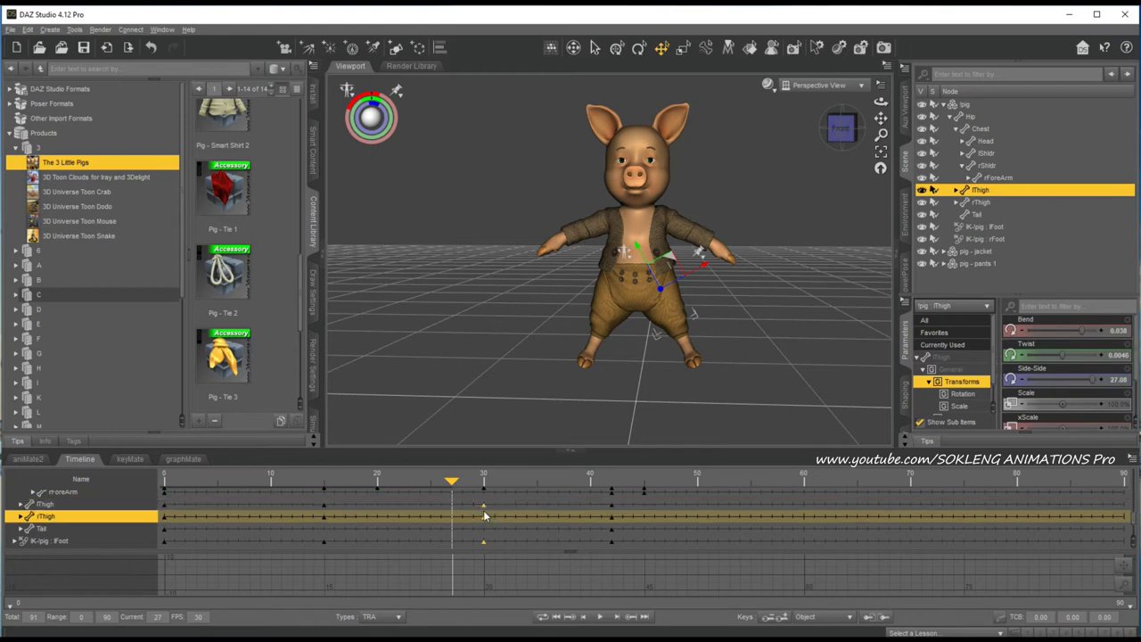
pyautogui.scroll(-3, 481, 519)
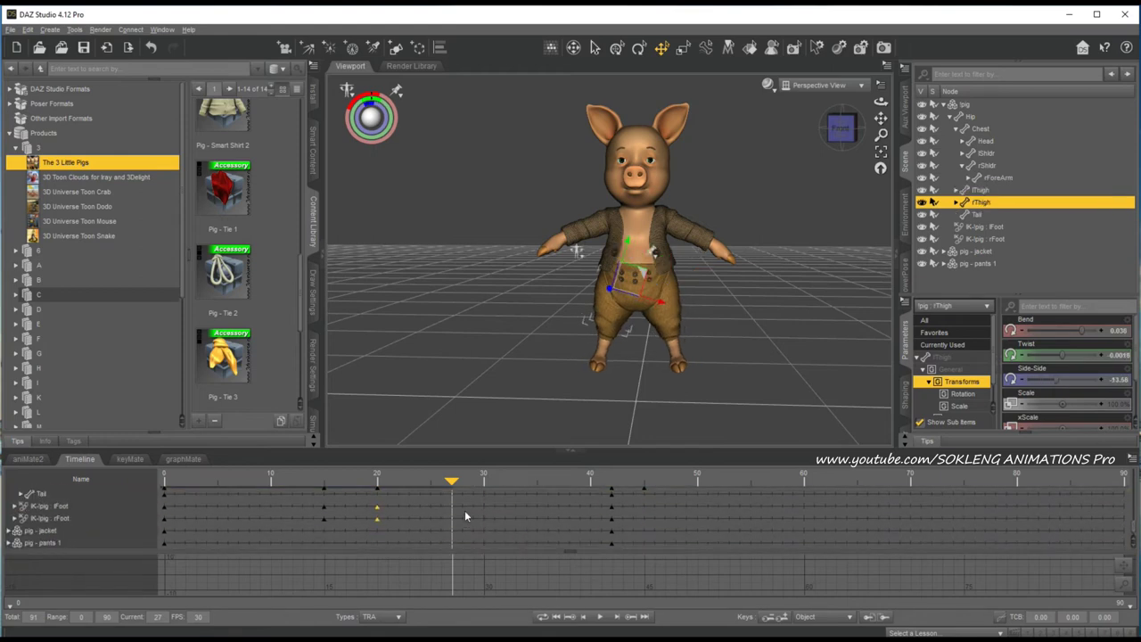
# Step: Move the frame 42 keyframes of the right arm, thighs, tail and IK feet to frame 30
pyautogui.moveTo(448, 486); pyautogui.dragTo(582, 564)
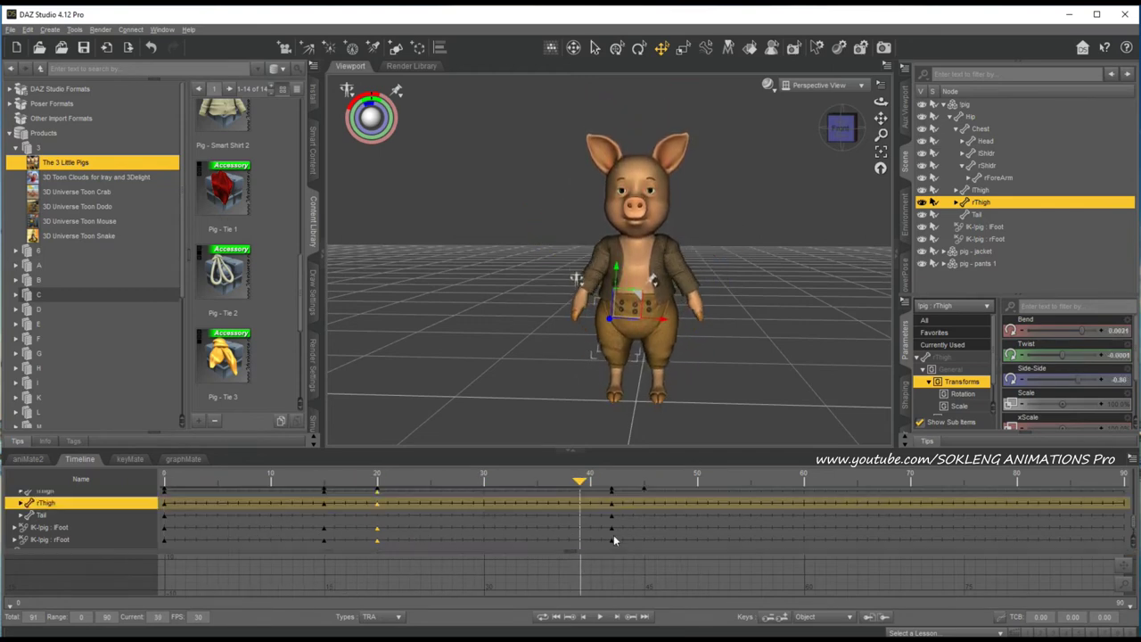
pyautogui.scroll(3, 613, 535)
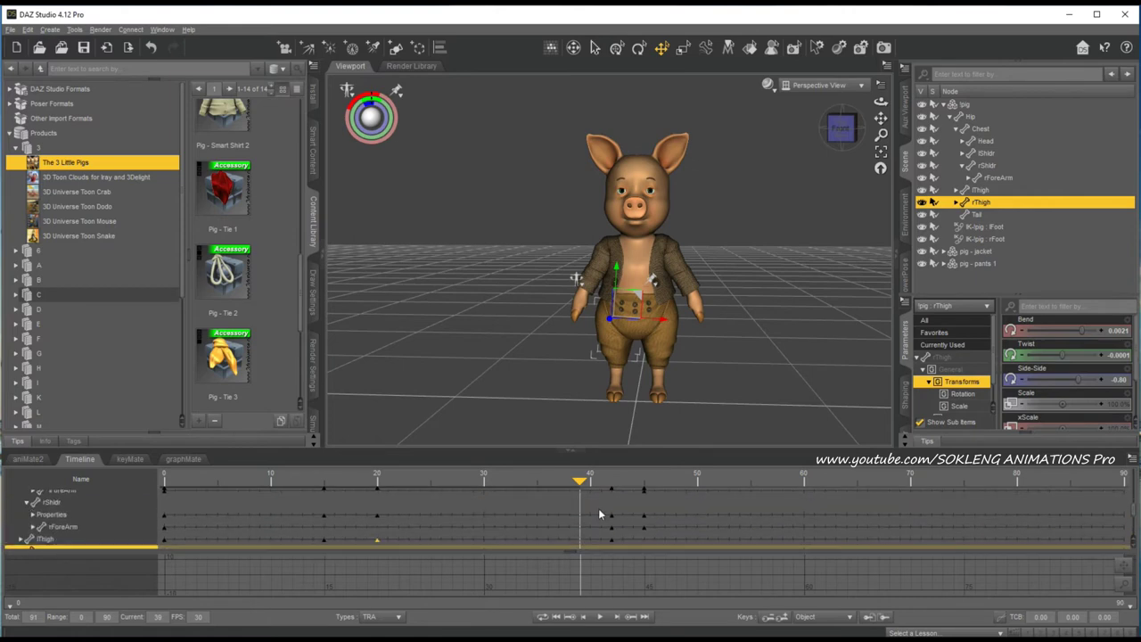
pyautogui.moveTo(599, 510); pyautogui.dragTo(485, 541)
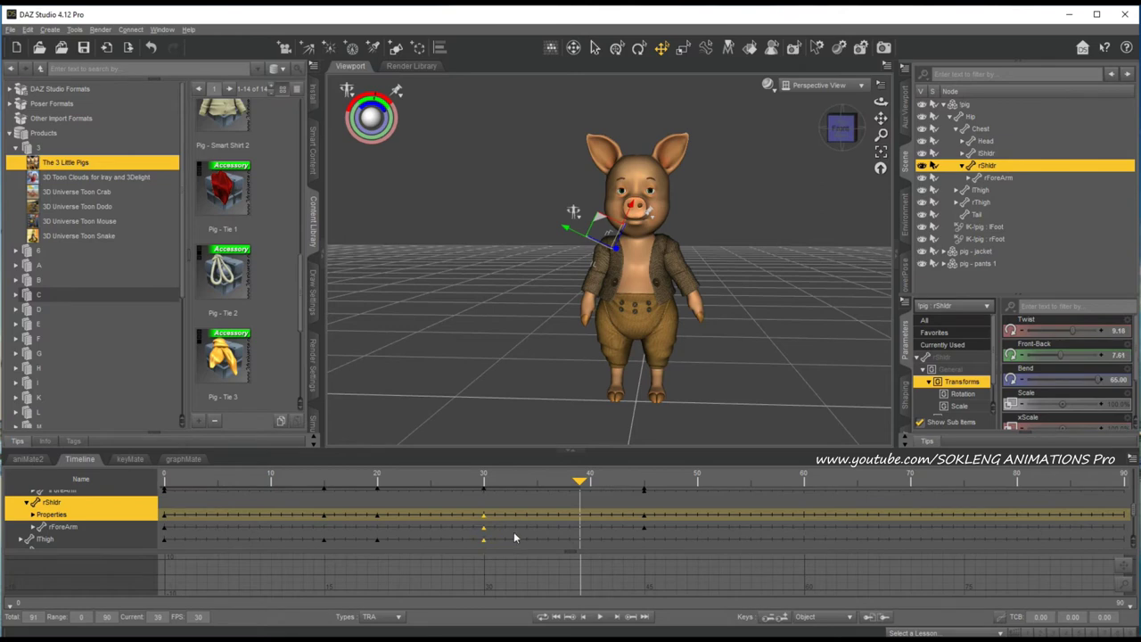
# Step: Move the frame 45 landing keyframes of the pig's translation, rotation, head and both arms to frame 30
pyautogui.scroll(5, 576, 517)
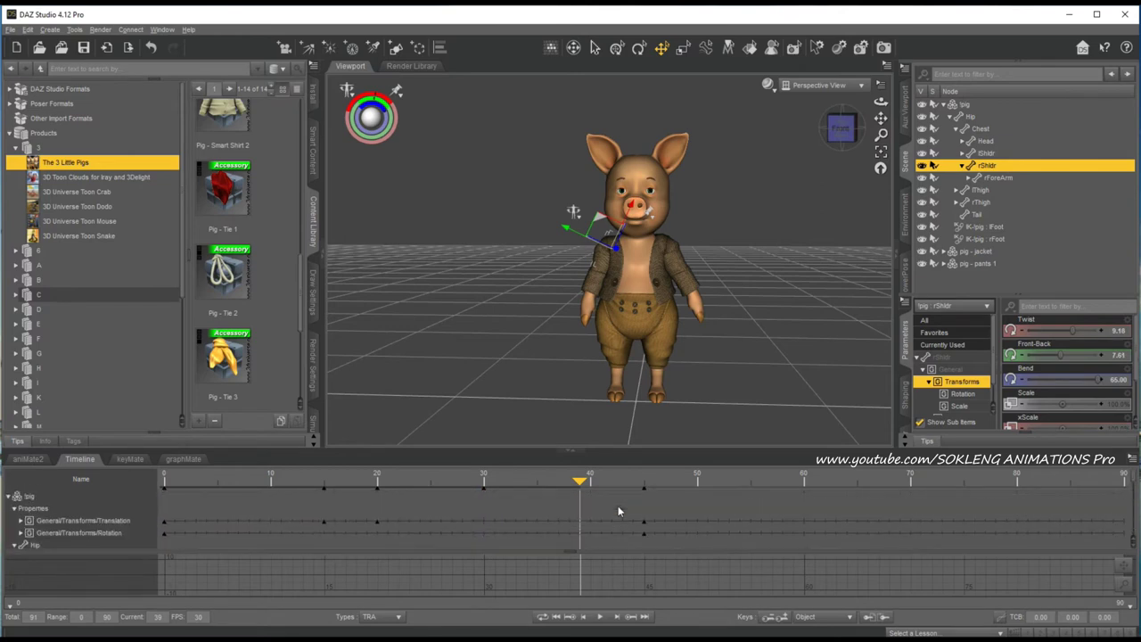
pyautogui.moveTo(635, 571); pyautogui.dragTo(595, 557)
pyautogui.moveTo(627, 509); pyautogui.dragTo(649, 546)
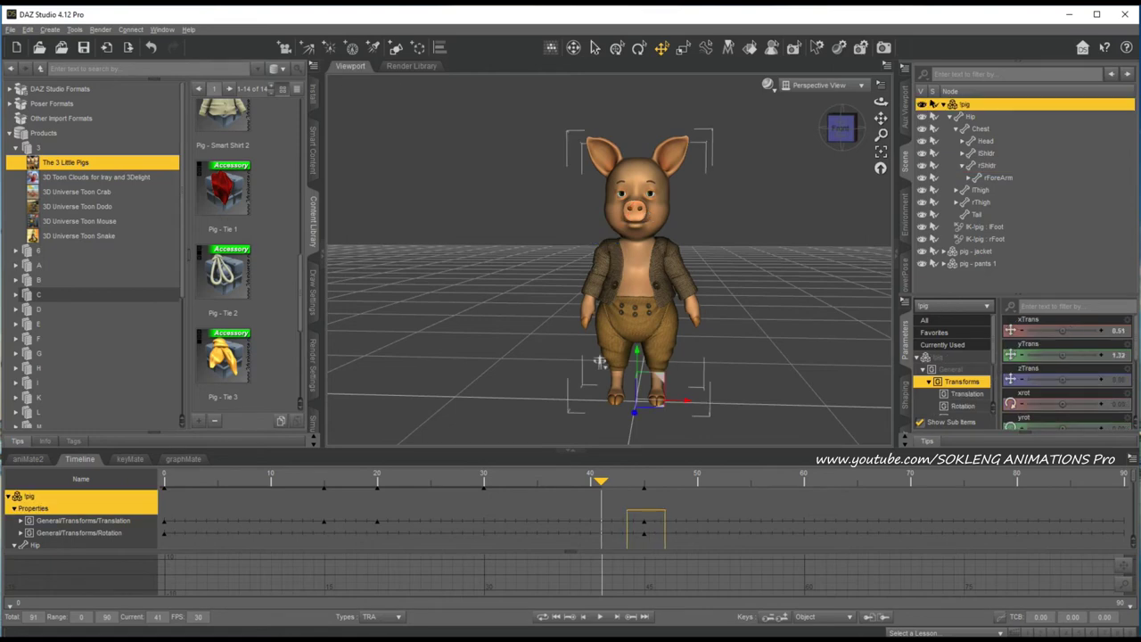
pyautogui.scroll(-5, 699, 506)
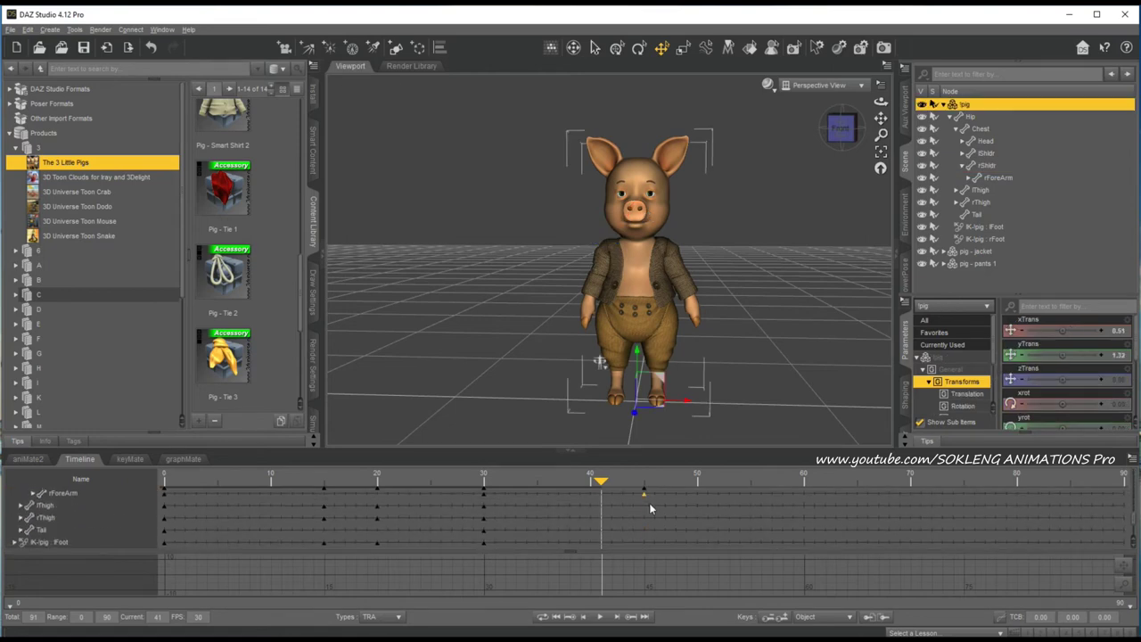
pyautogui.click(544, 517)
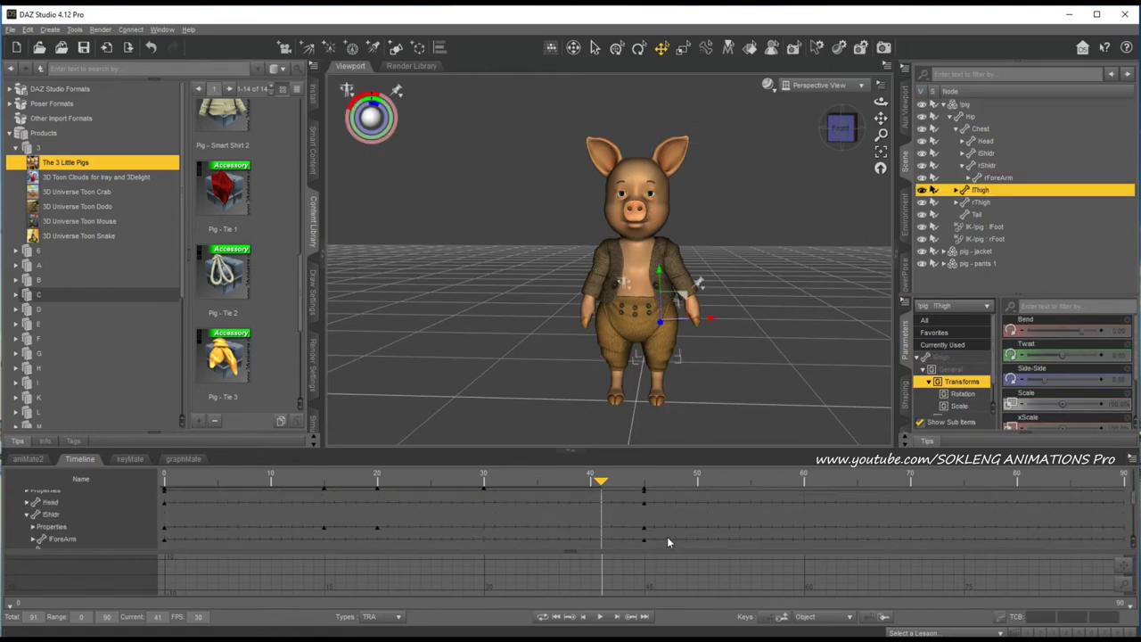
pyautogui.scroll(3, 651, 524)
pyautogui.moveTo(634, 508); pyautogui.dragTo(673, 549)
pyautogui.scroll(-5, 690, 534)
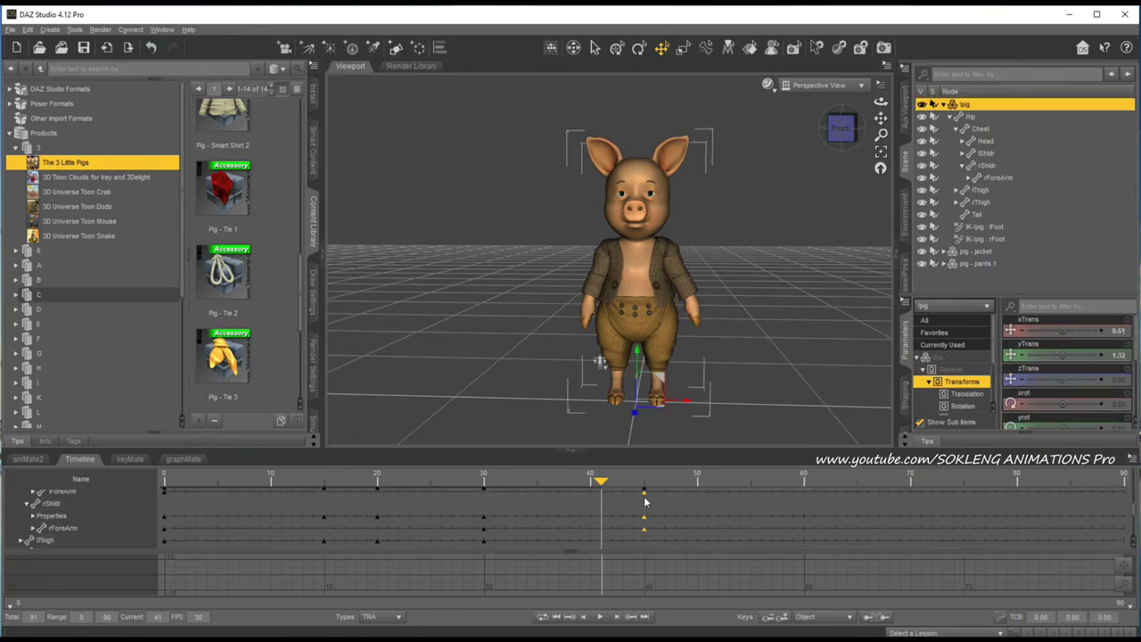
pyautogui.moveTo(646, 502); pyautogui.dragTo(504, 515)
pyautogui.scroll(5, 496, 505)
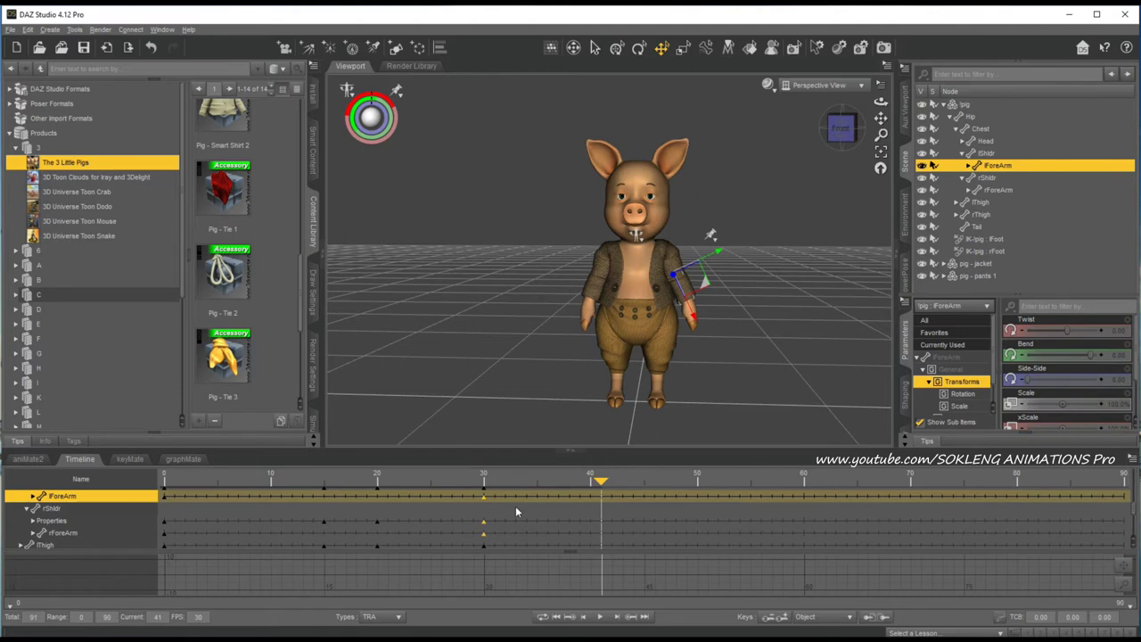
# Step: Play back the retimed jump from frame 0 and check the frames following the landing
pyautogui.moveTo(599, 486); pyautogui.dragTo(3, 493)
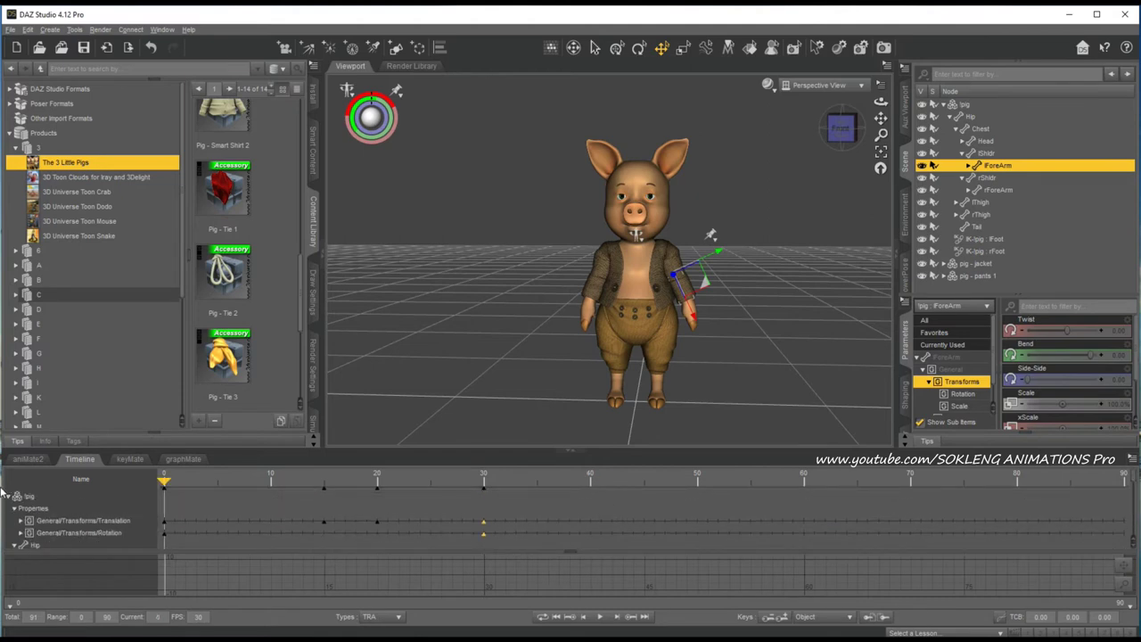
pyautogui.click(601, 617)
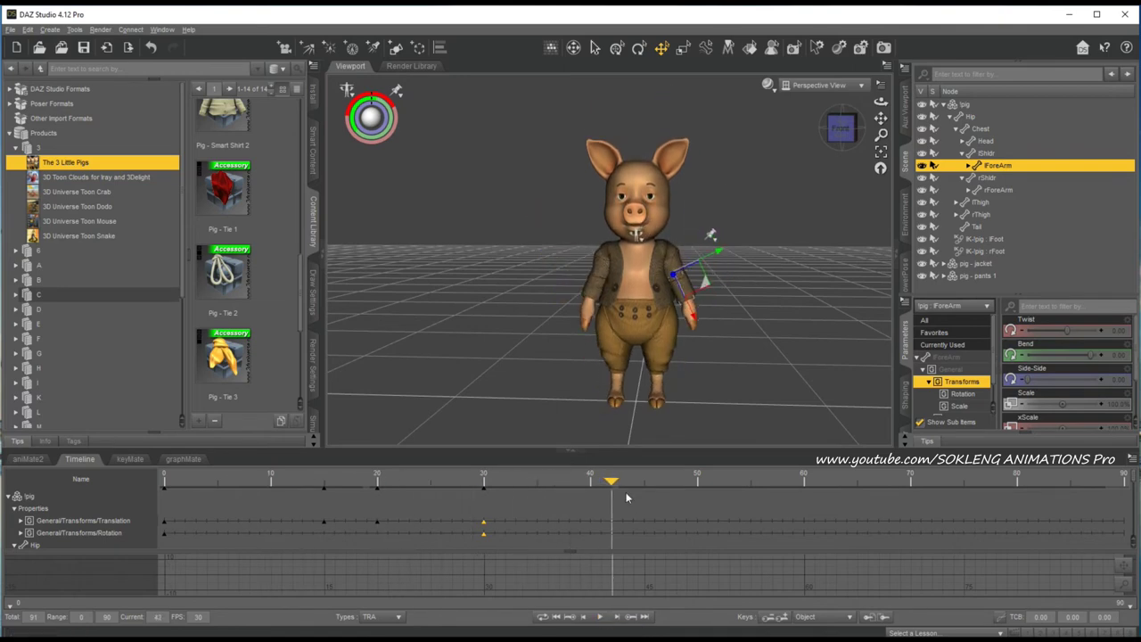
pyautogui.moveTo(627, 497); pyautogui.dragTo(562, 519)
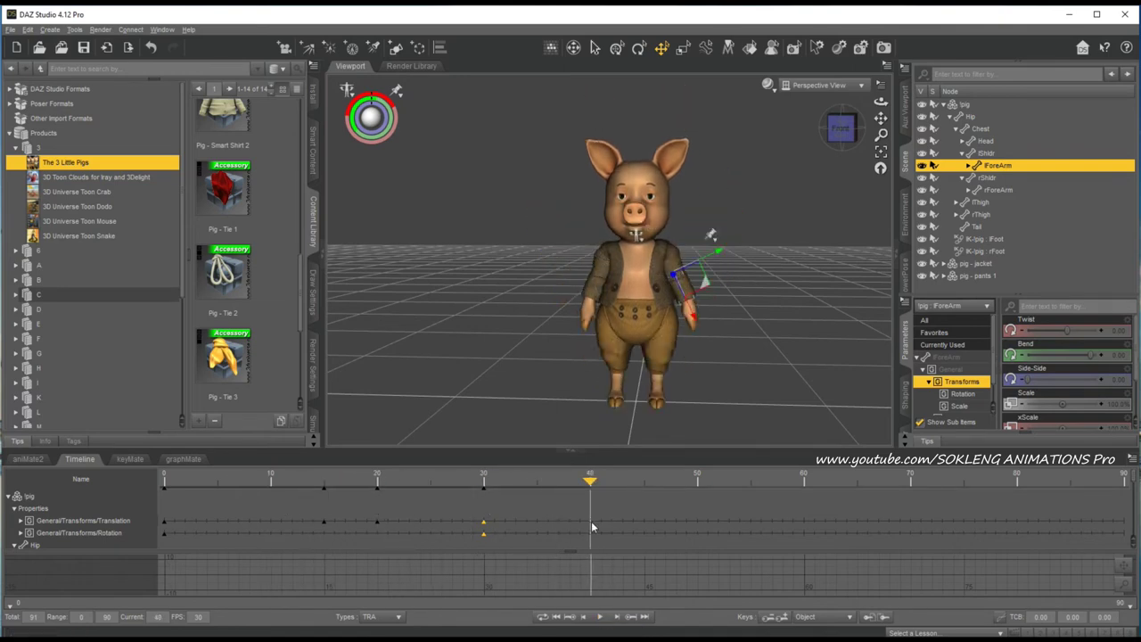
# Step: Shorten the animation in aniMate2 so that the timeline range runs from frame 0 to 36
pyautogui.click(28, 458)
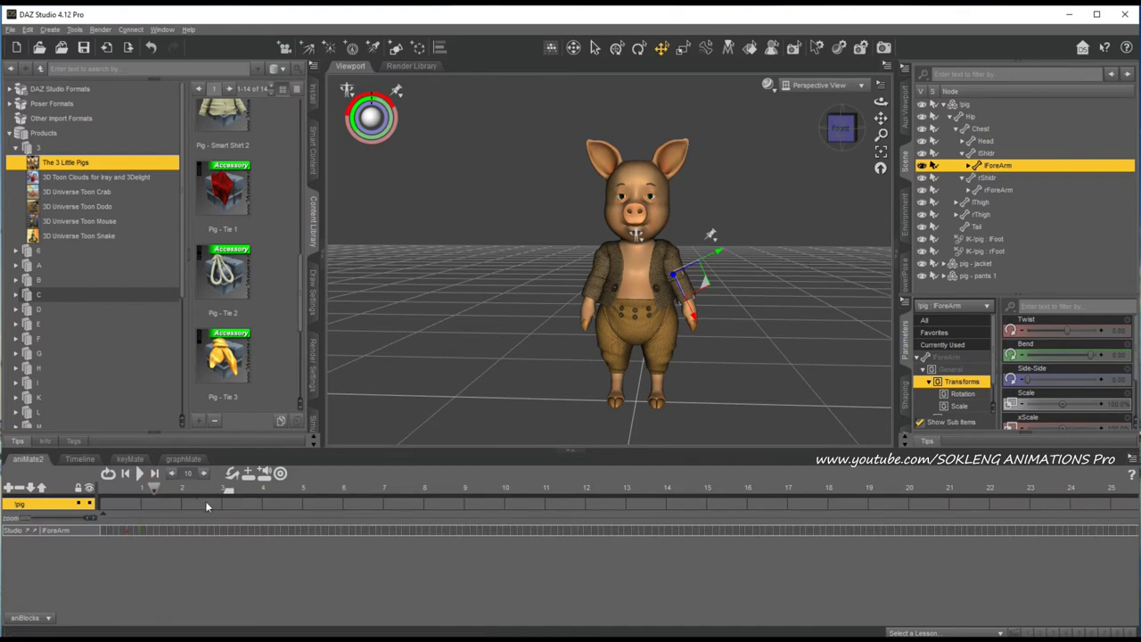
pyautogui.moveTo(226, 501); pyautogui.dragTo(184, 502)
pyautogui.click(79, 459)
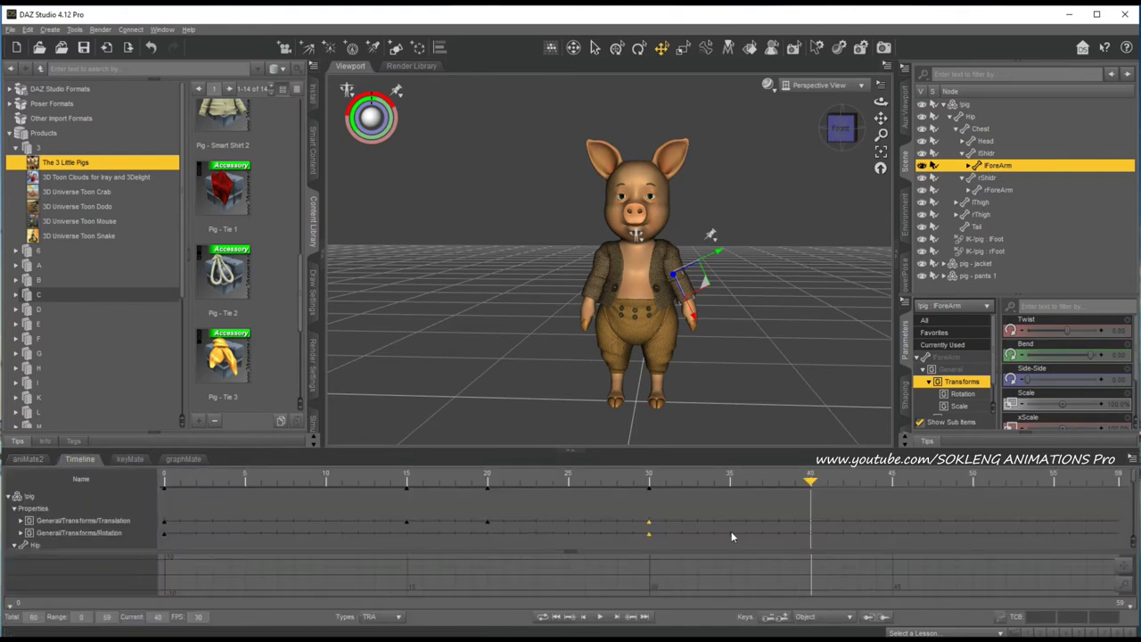
pyautogui.moveTo(805, 481); pyautogui.dragTo(648, 536)
pyautogui.click(27, 458)
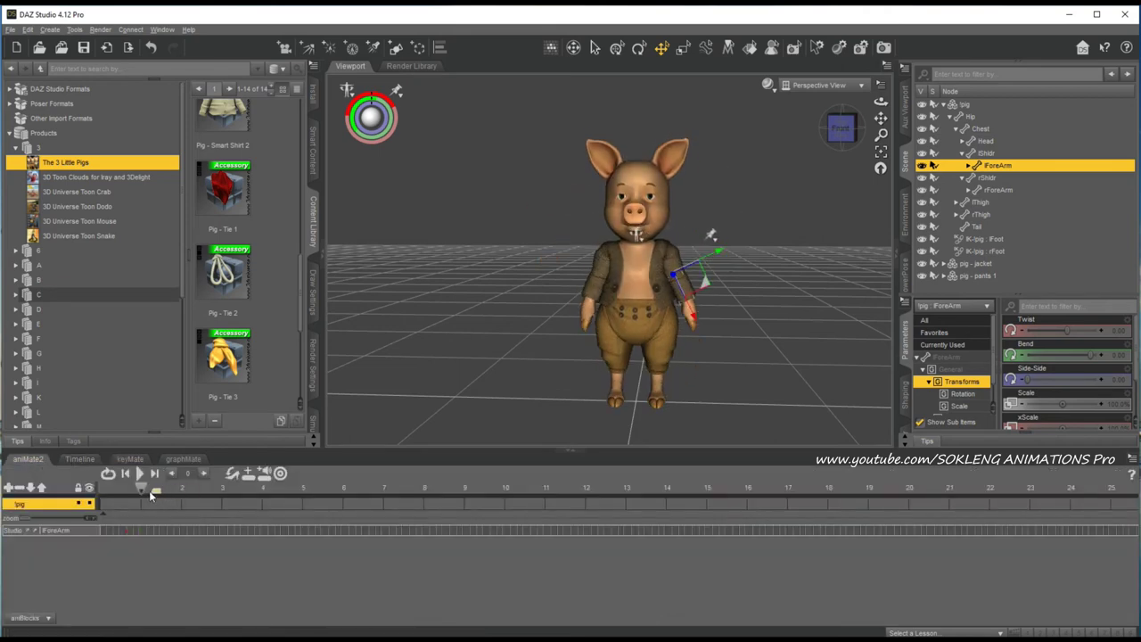
pyautogui.click(80, 459)
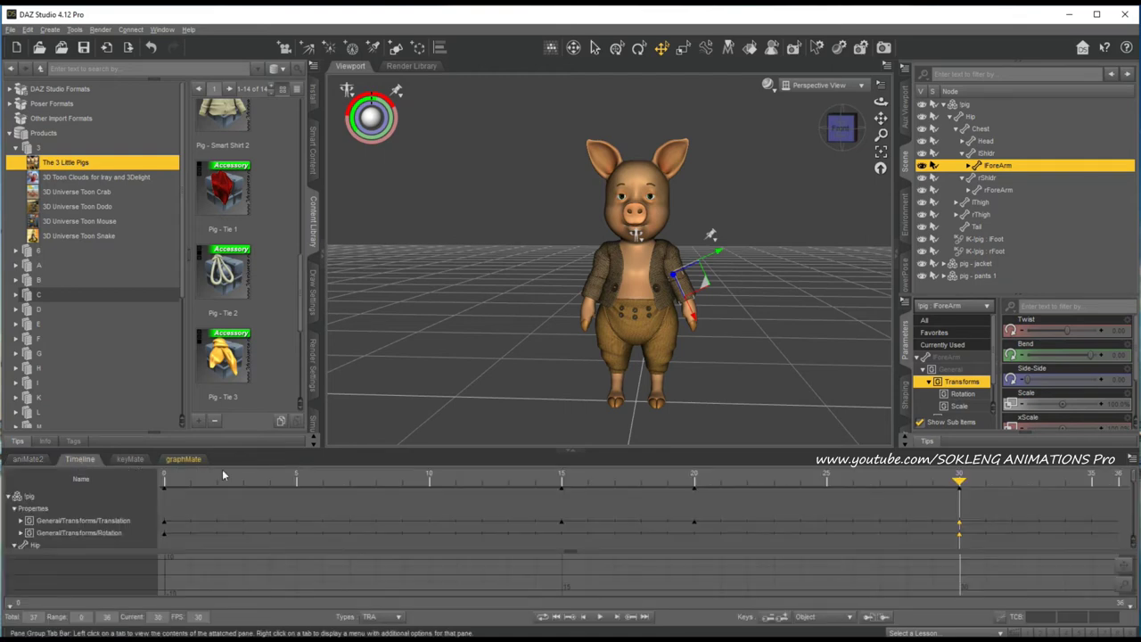
# Step: Play back the trimmed jump from frame 0 and return to the first frame
pyautogui.moveTo(933, 486); pyautogui.dragTo(164, 485)
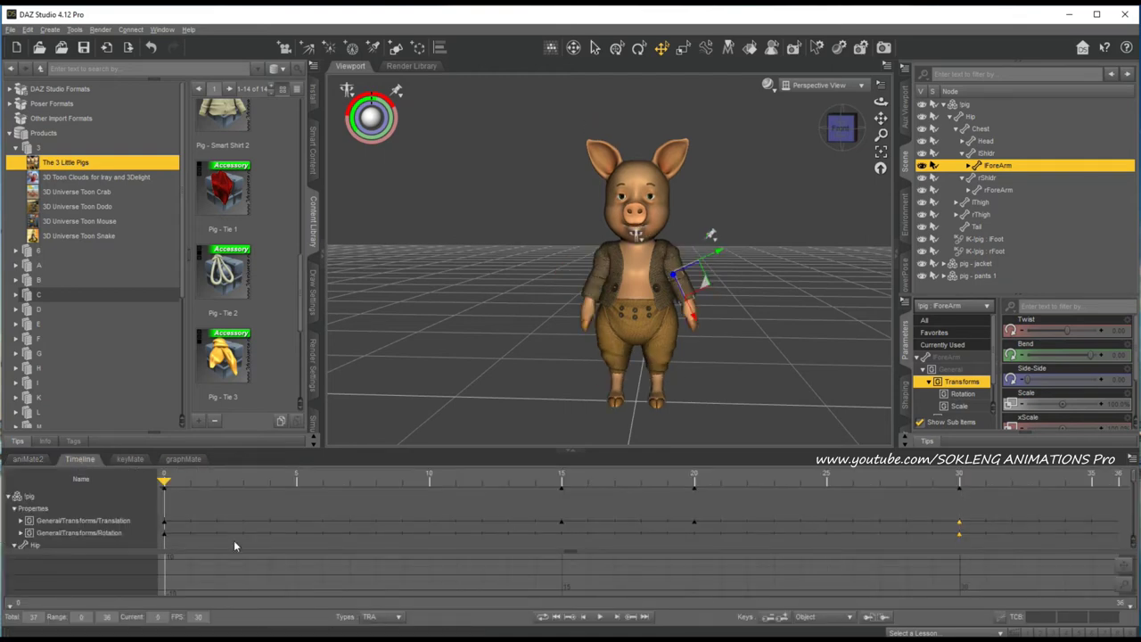
pyautogui.click(599, 617)
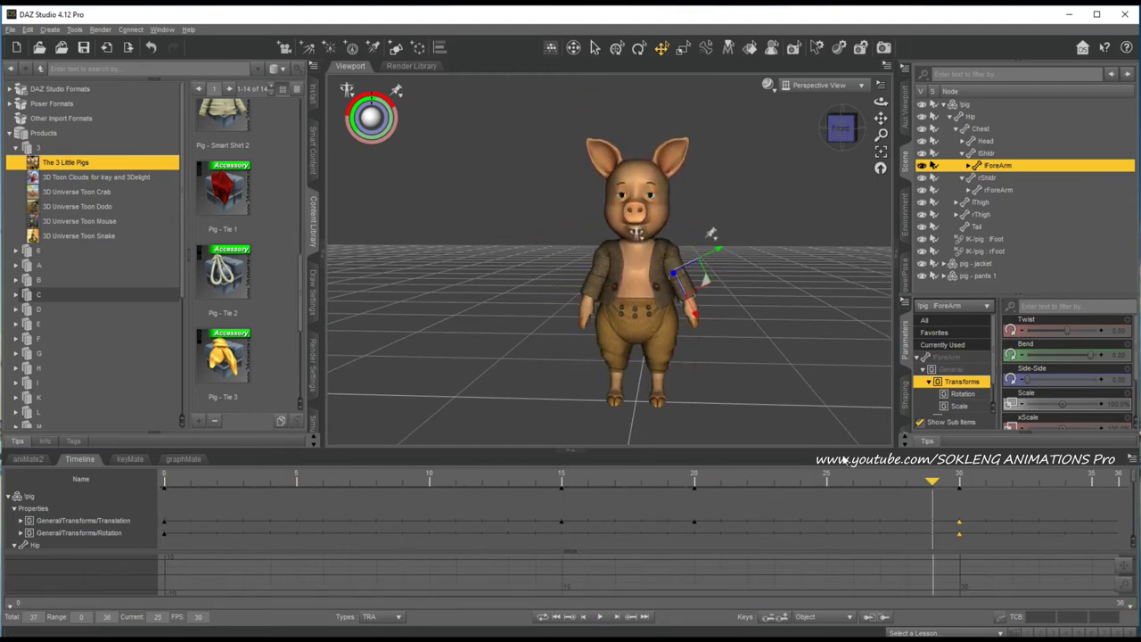
pyautogui.click(175, 553)
# Step: Select the pig's head and set its EyeWide morph to 72.1% at frame 0
pyautogui.click(650, 196)
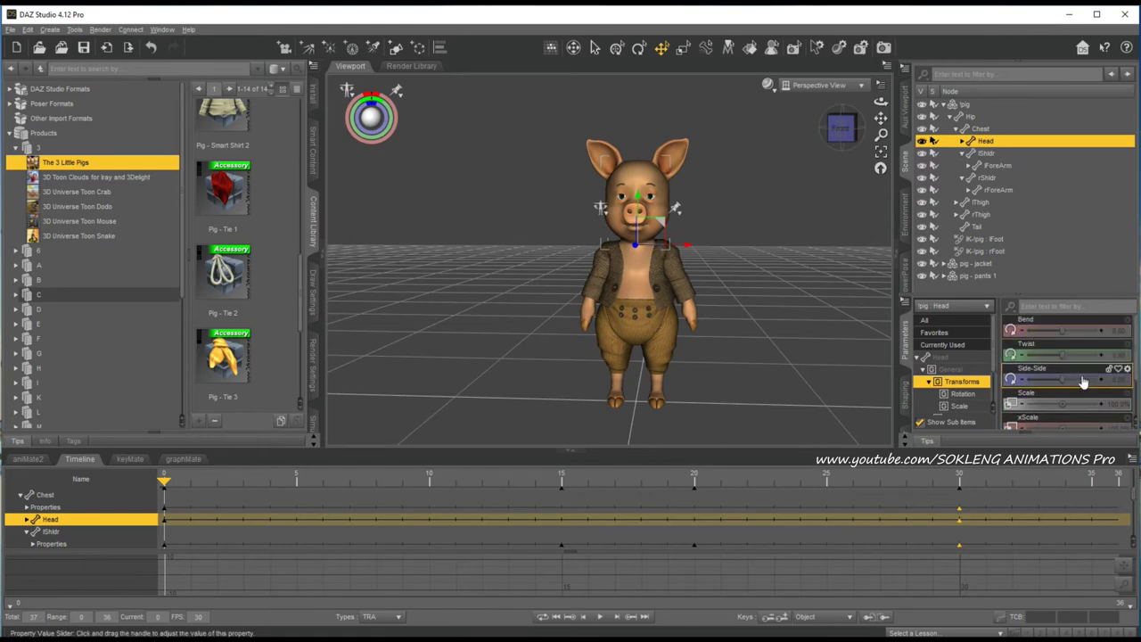
pyautogui.click(905, 394)
pyautogui.scroll(-10, 1064, 370)
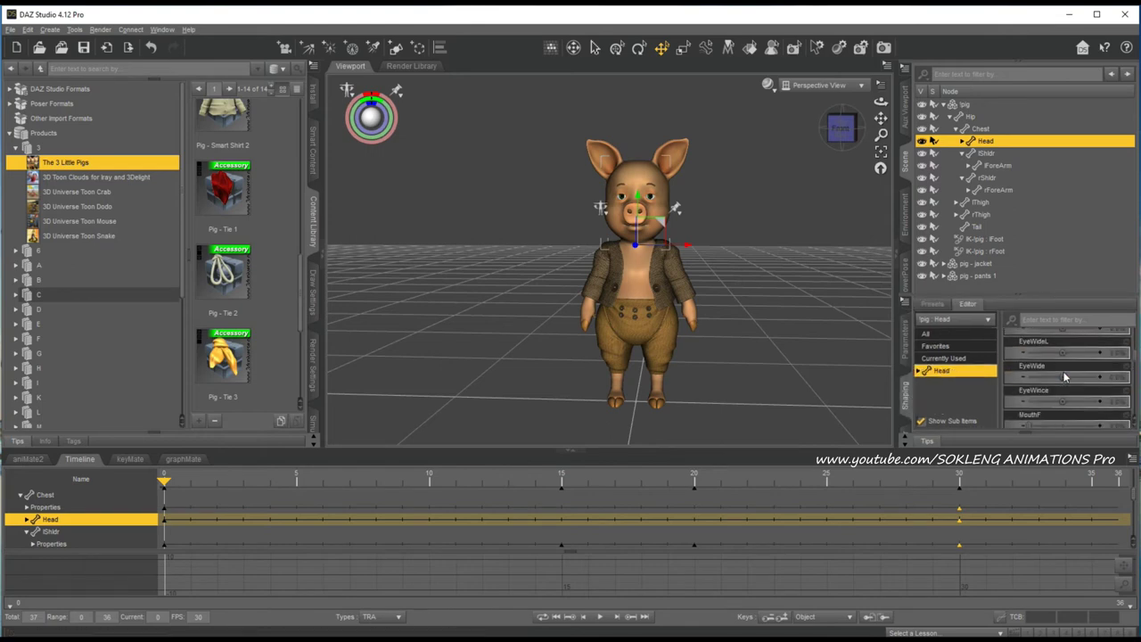
pyautogui.scroll(3, 1064, 378)
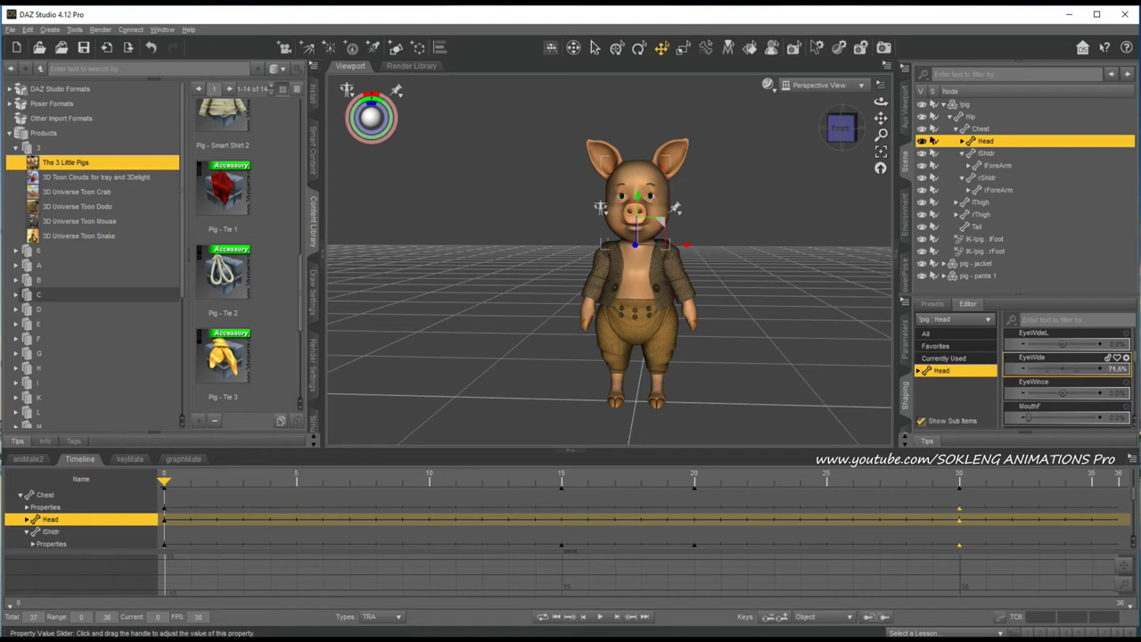
pyautogui.moveTo(1076, 368); pyautogui.dragTo(1078, 368)
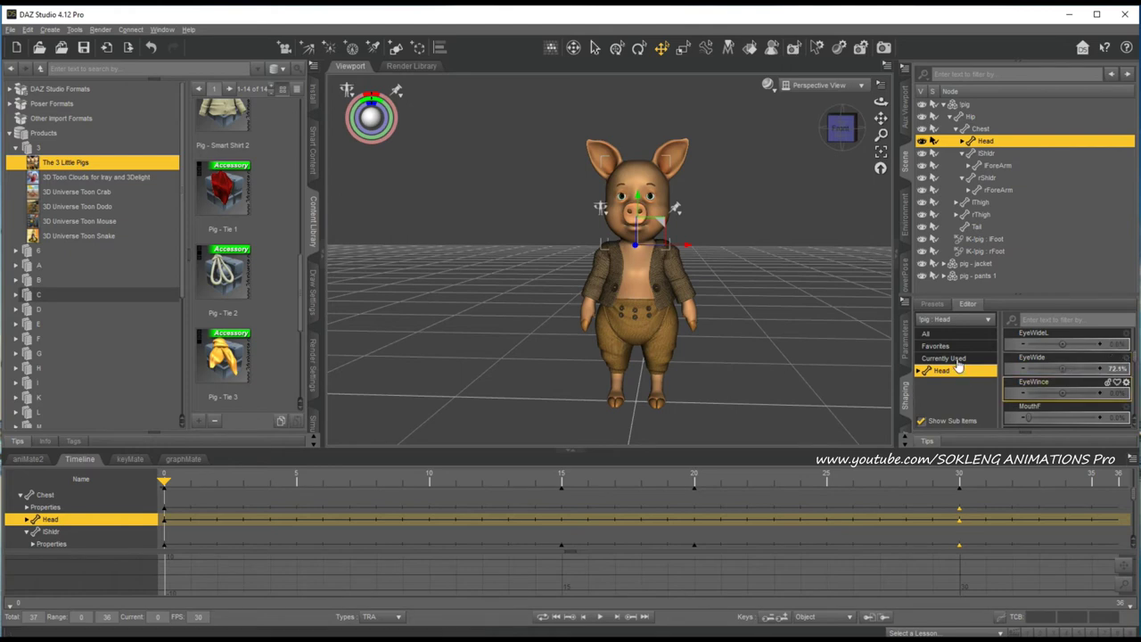
# Step: Go to frame 15 and raise the head's BrowUpL morph slightly
pyautogui.scroll(-4, 1070, 387)
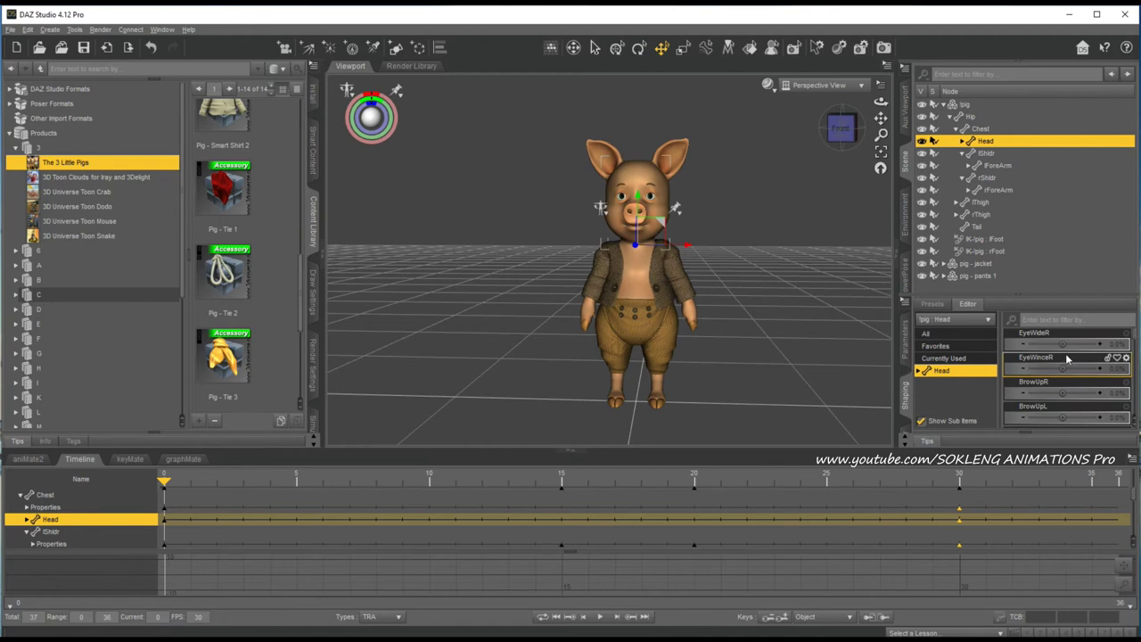
pyautogui.moveTo(166, 488); pyautogui.dragTo(558, 518)
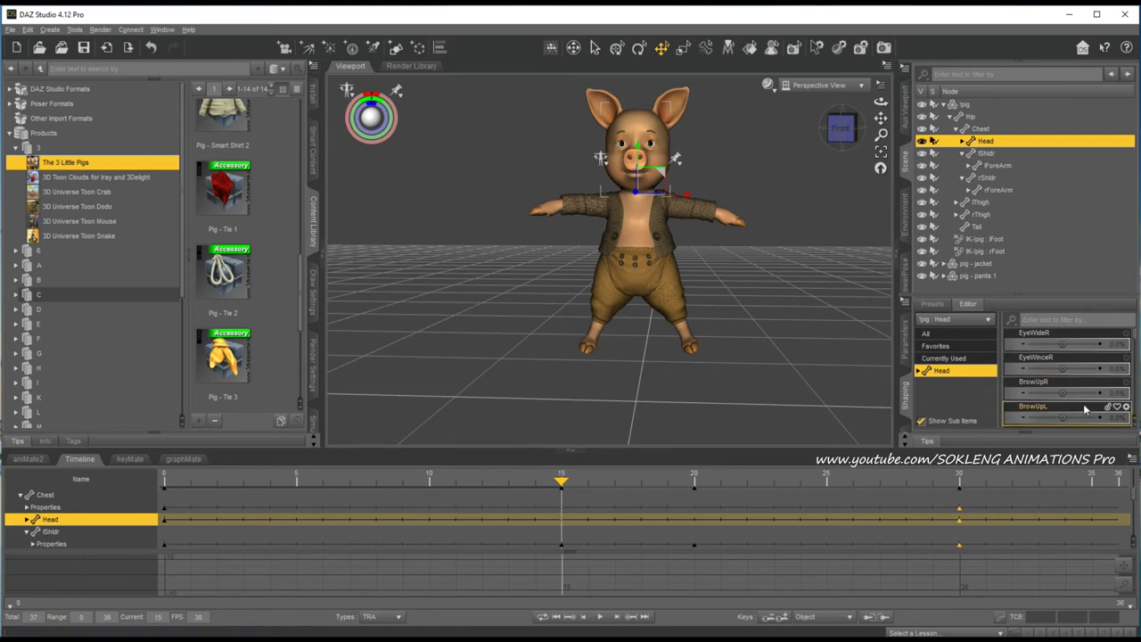
pyautogui.scroll(-3, 1074, 394)
pyautogui.scroll(-3, 1072, 397)
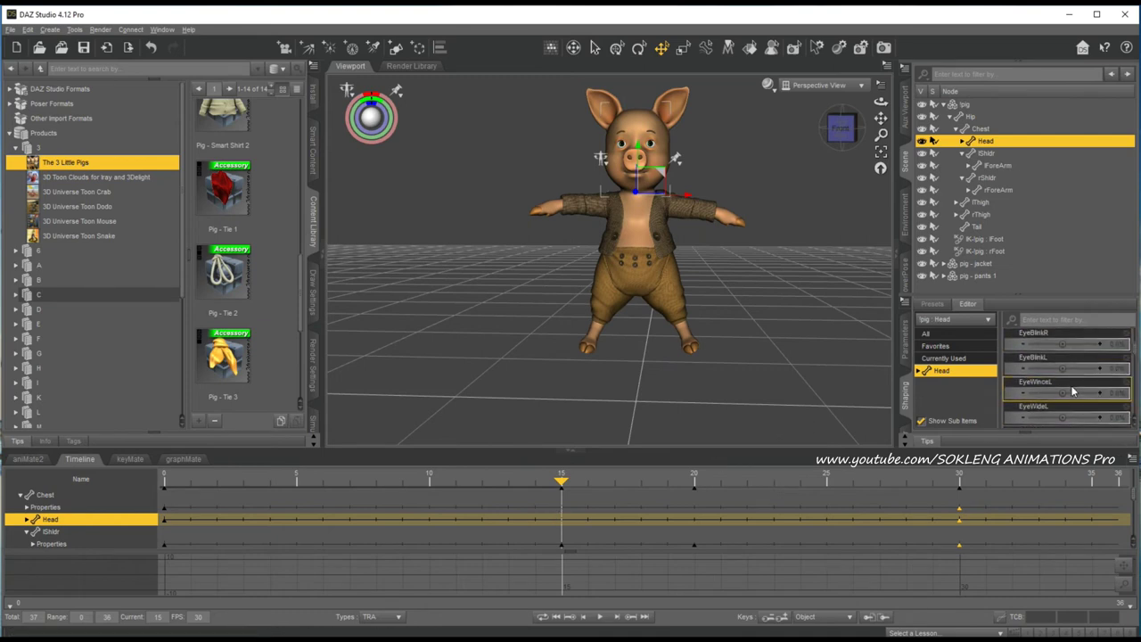
pyautogui.scroll(3, 1072, 396)
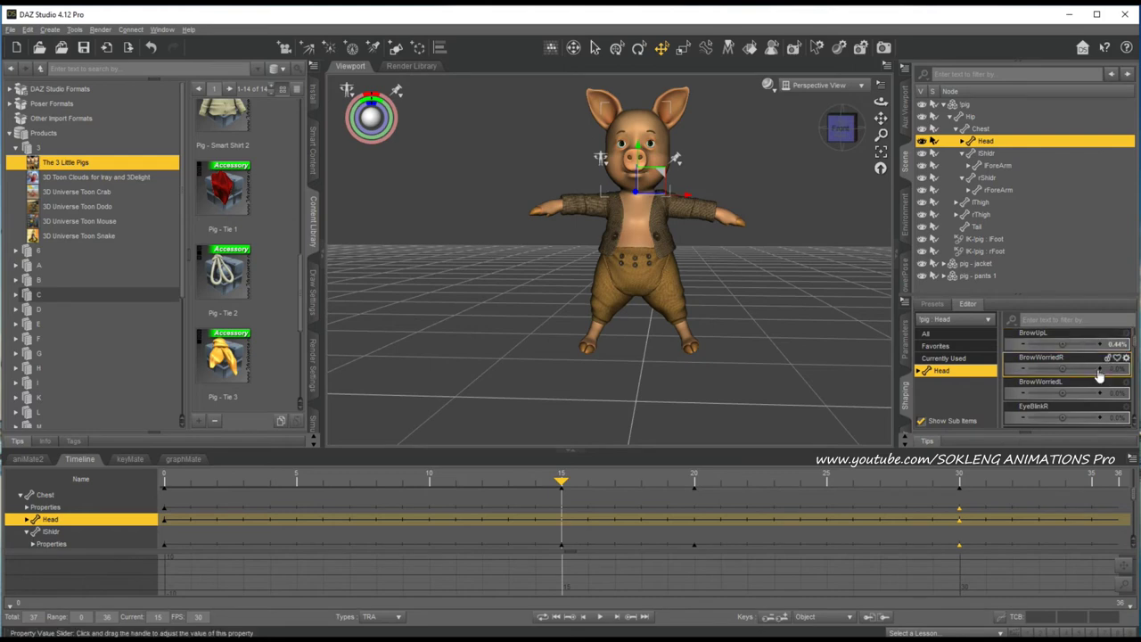
pyautogui.scroll(-3, 1079, 377)
pyautogui.scroll(3, 1075, 375)
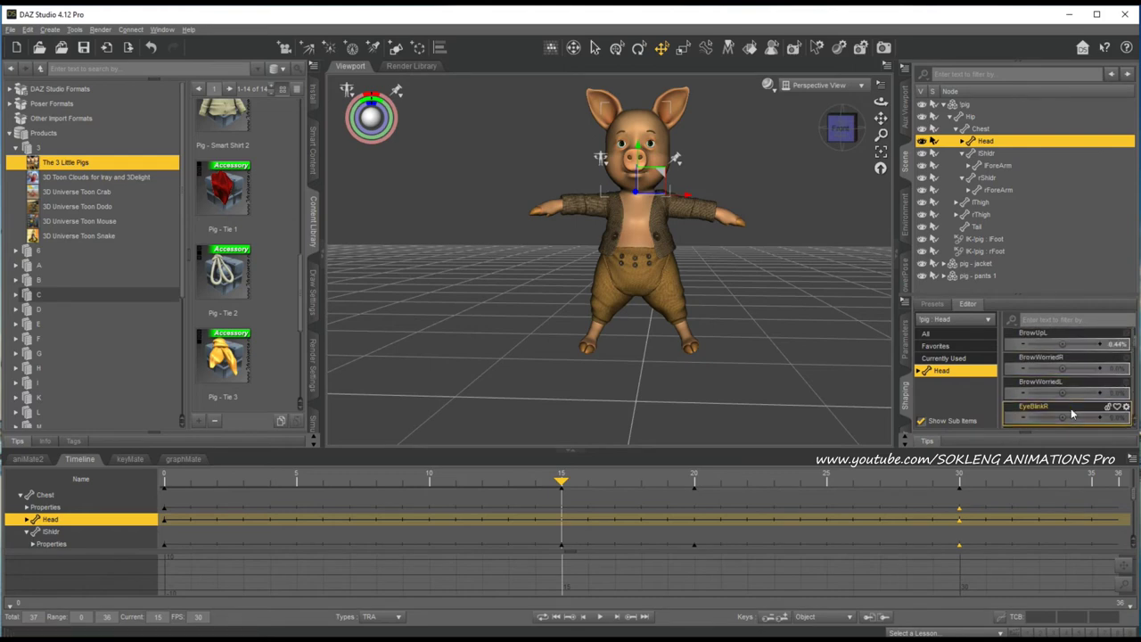
# Step: Look through the head's eye and mouth morphs and raise EyeWide to about 126% at frame 15
pyautogui.scroll(-3, 1075, 408)
pyautogui.scroll(-3, 1075, 403)
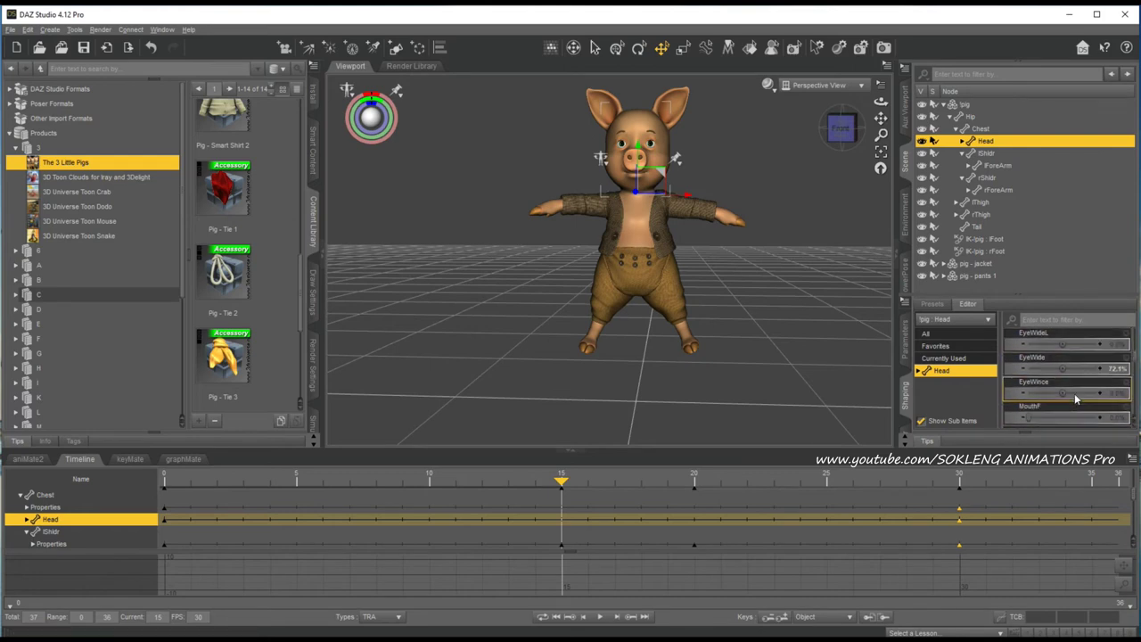
pyautogui.scroll(-8, 1065, 401)
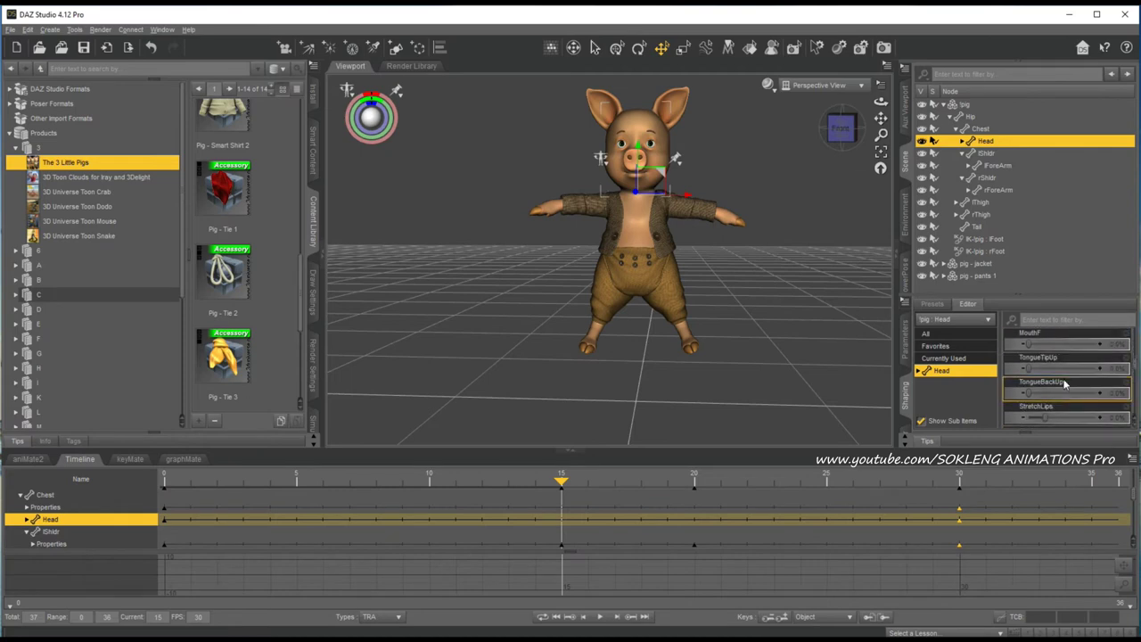
pyautogui.scroll(-6, 1074, 392)
pyautogui.scroll(3, 1064, 378)
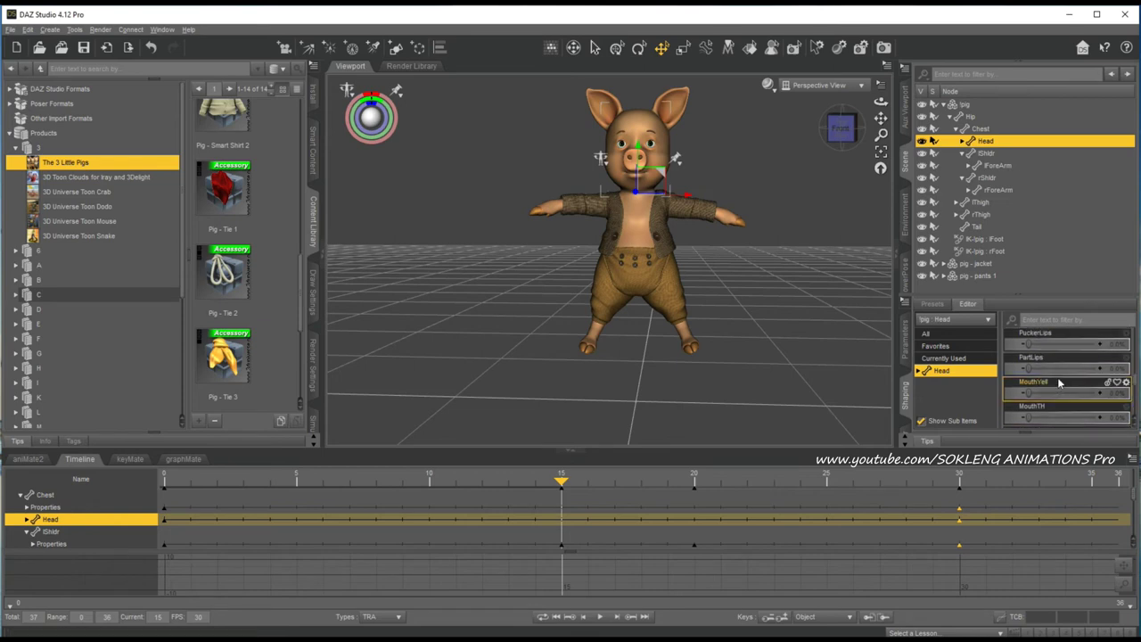
pyautogui.scroll(4, 1064, 378)
pyautogui.scroll(2, 1075, 382)
pyautogui.scroll(3, 1069, 385)
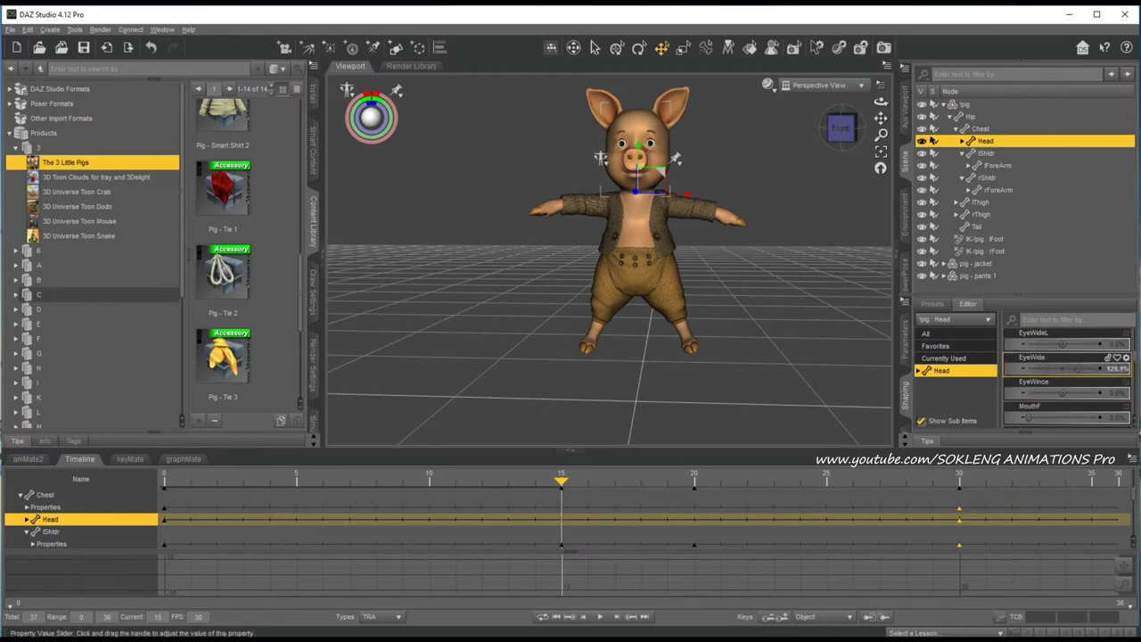
# Step: Raise the head's EyeWide morph to 197.3% and set MouthYell to 100% at frame 15
pyautogui.scroll(-6, 1055, 389)
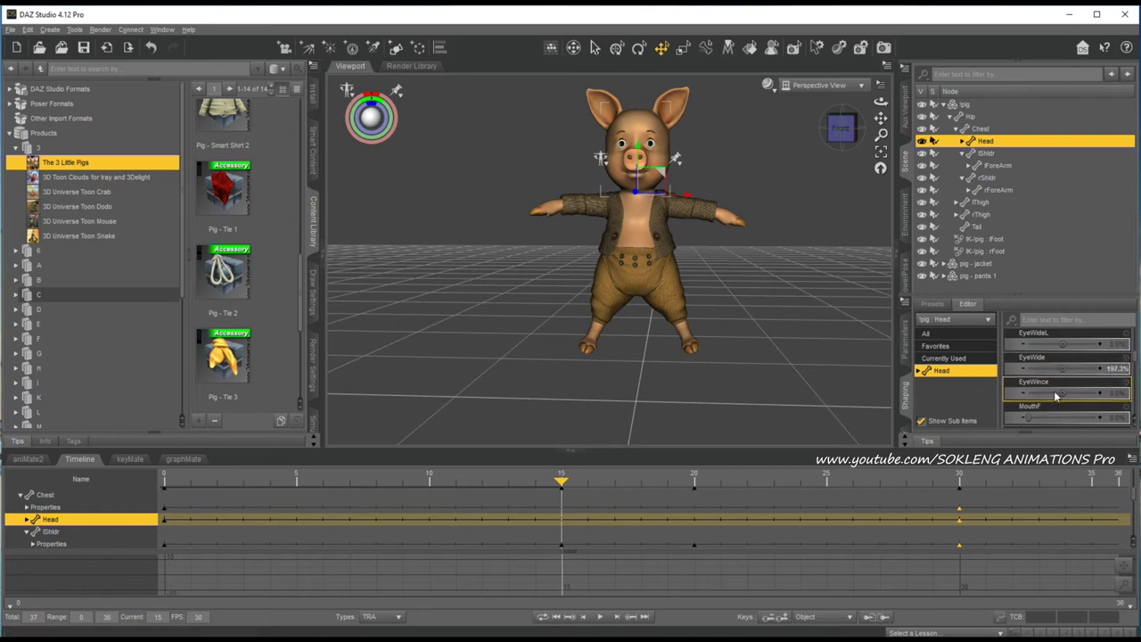
pyautogui.scroll(-3, 1060, 393)
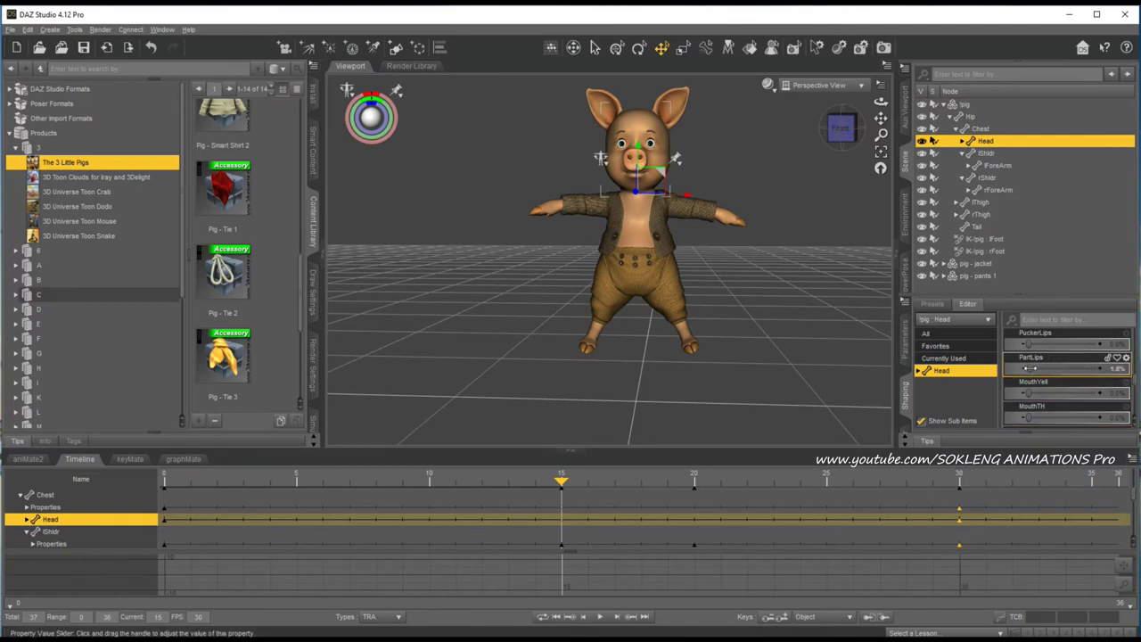
pyautogui.moveTo(1053, 381); pyautogui.dragTo(1133, 378)
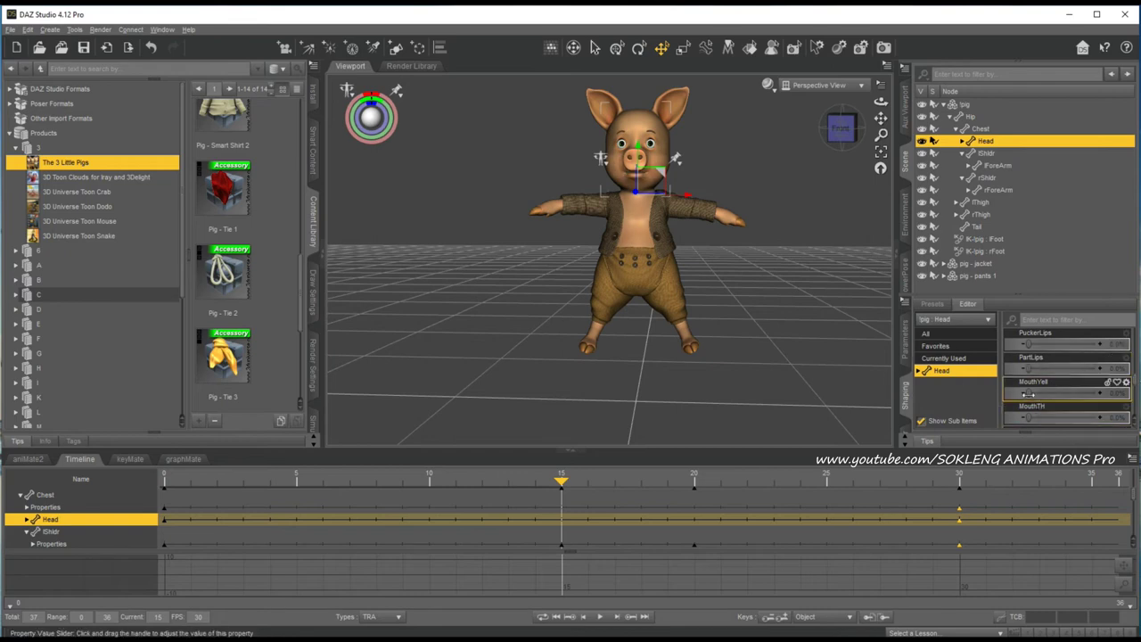
pyautogui.moveTo(1030, 393); pyautogui.dragTo(1098, 393)
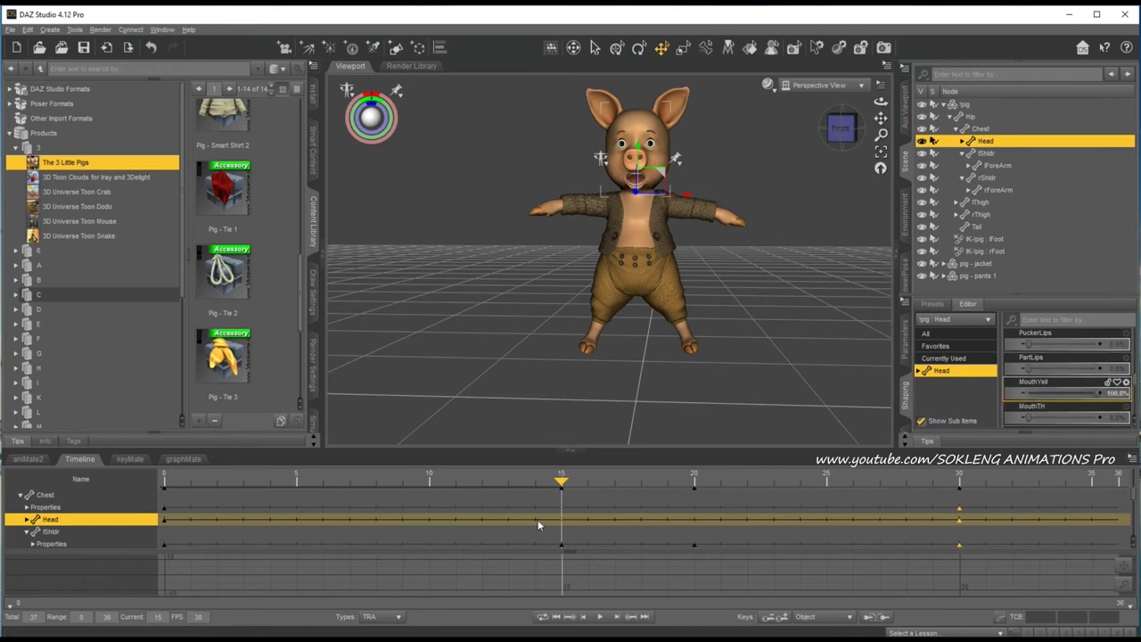
# Step: Scrub through the jump's expressions and reset the head's MouthYell morph at frame 30 to close the mouth
pyautogui.moveTo(560, 489); pyautogui.dragTo(18, 499)
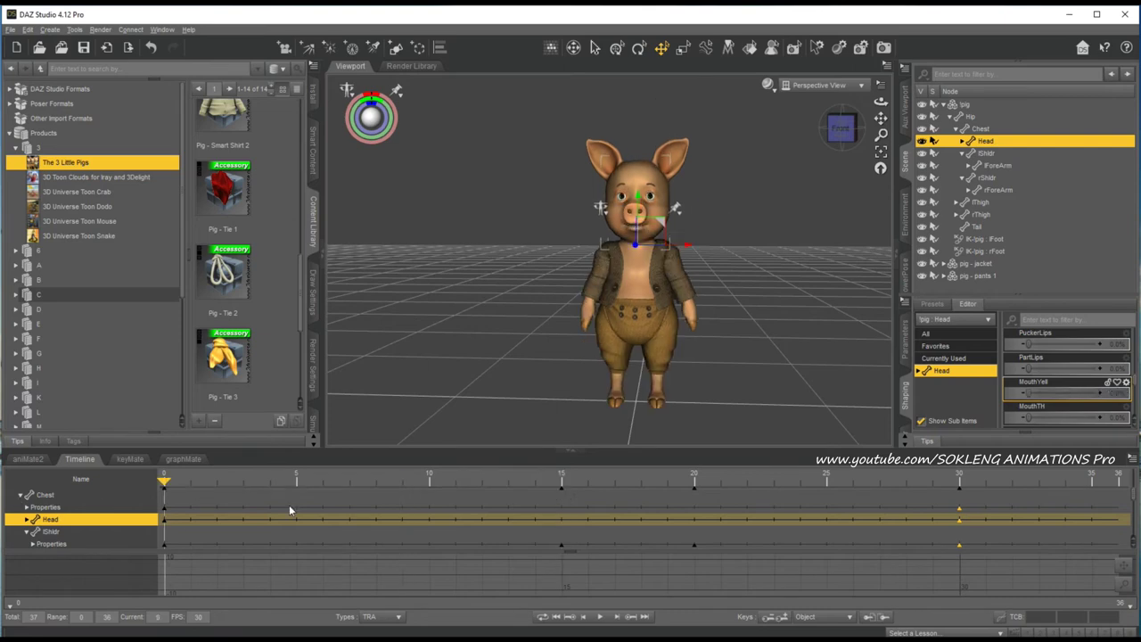
pyautogui.moveTo(289, 505); pyautogui.dragTo(958, 524)
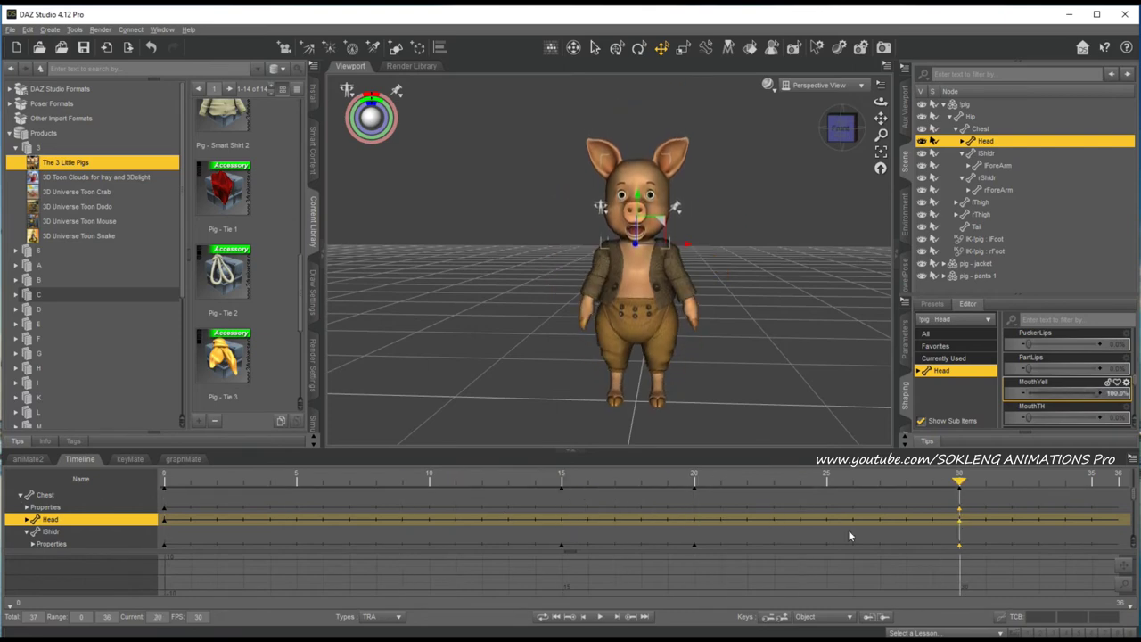
pyautogui.moveTo(849, 536); pyautogui.dragTo(692, 547)
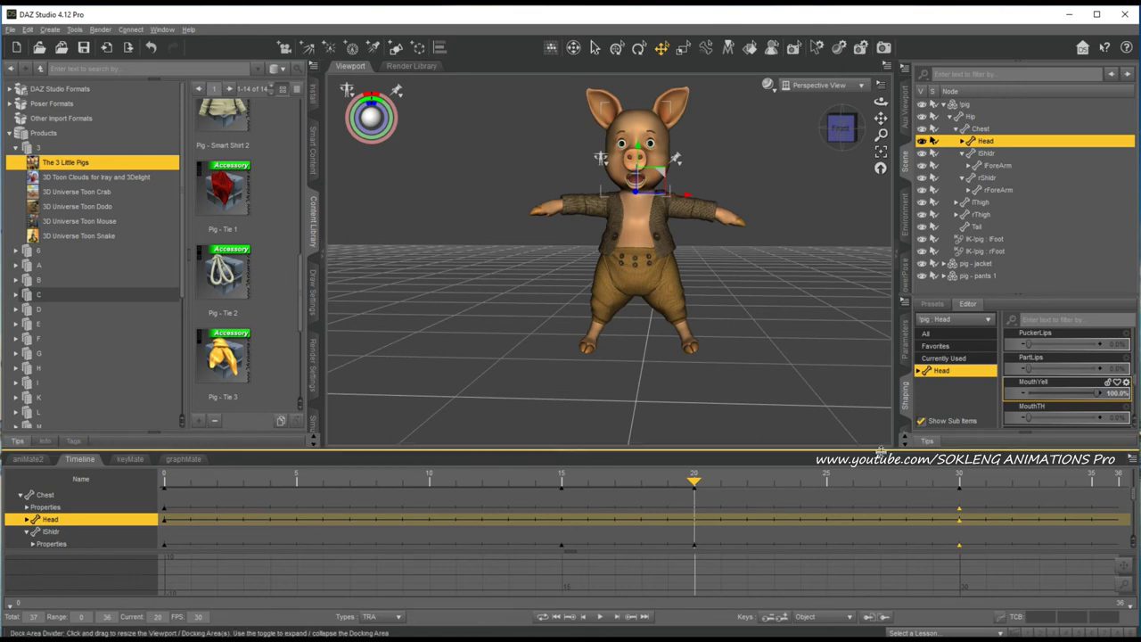
pyautogui.moveTo(695, 485); pyautogui.dragTo(799, 496)
pyautogui.click(958, 521)
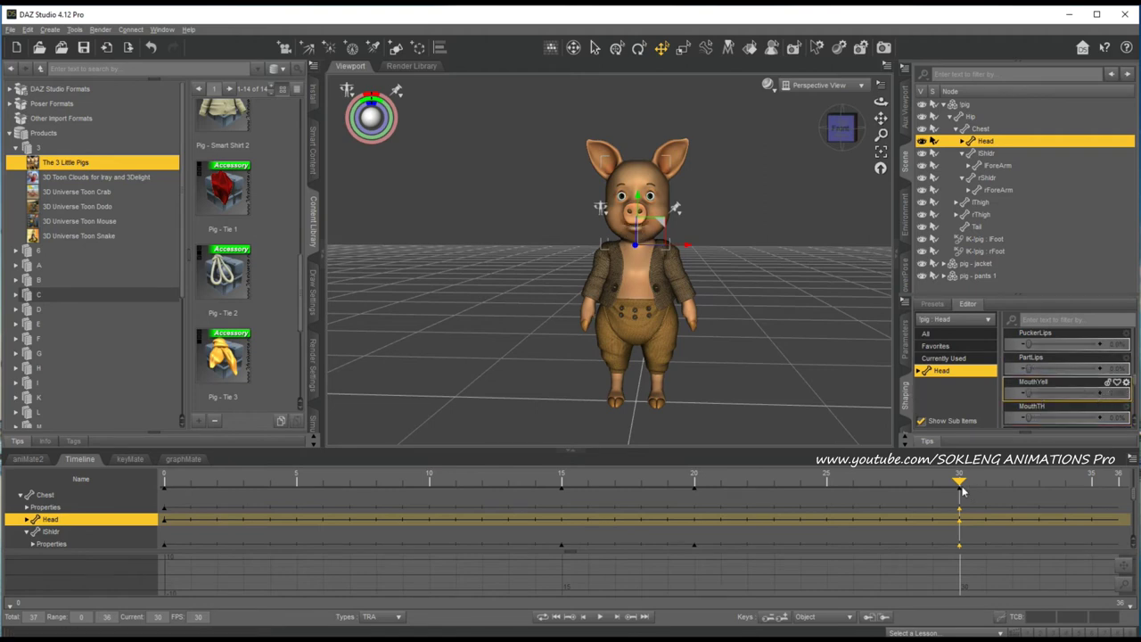
# Step: Return to frame 0 and play back the jump with the facial expressions
pyautogui.moveTo(927, 491); pyautogui.dragTo(274, 513)
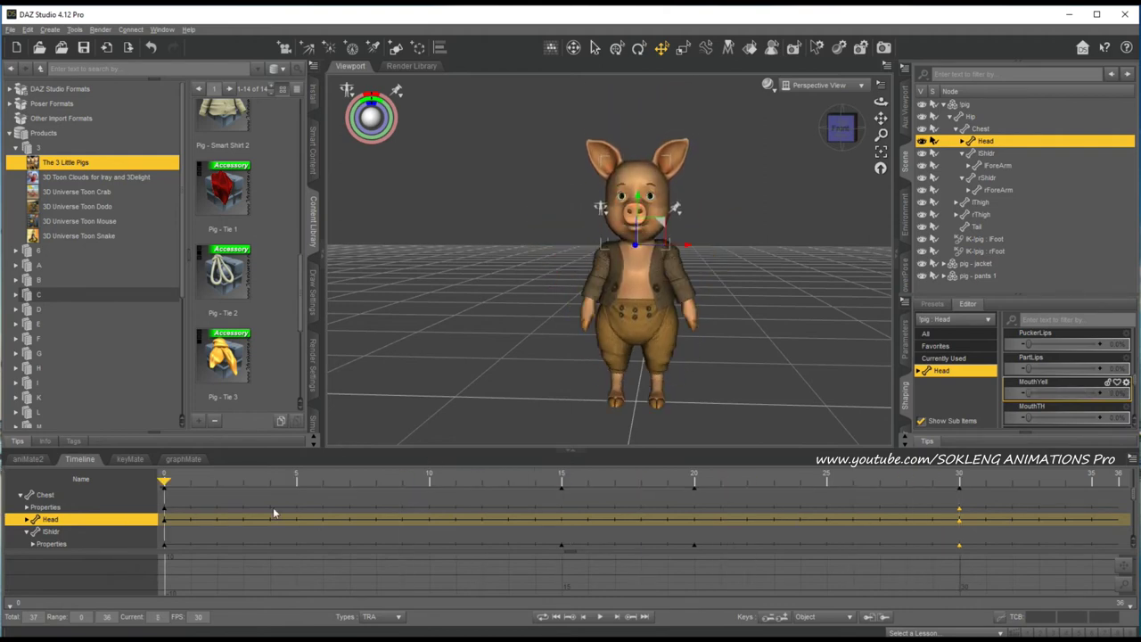
pyautogui.click(600, 617)
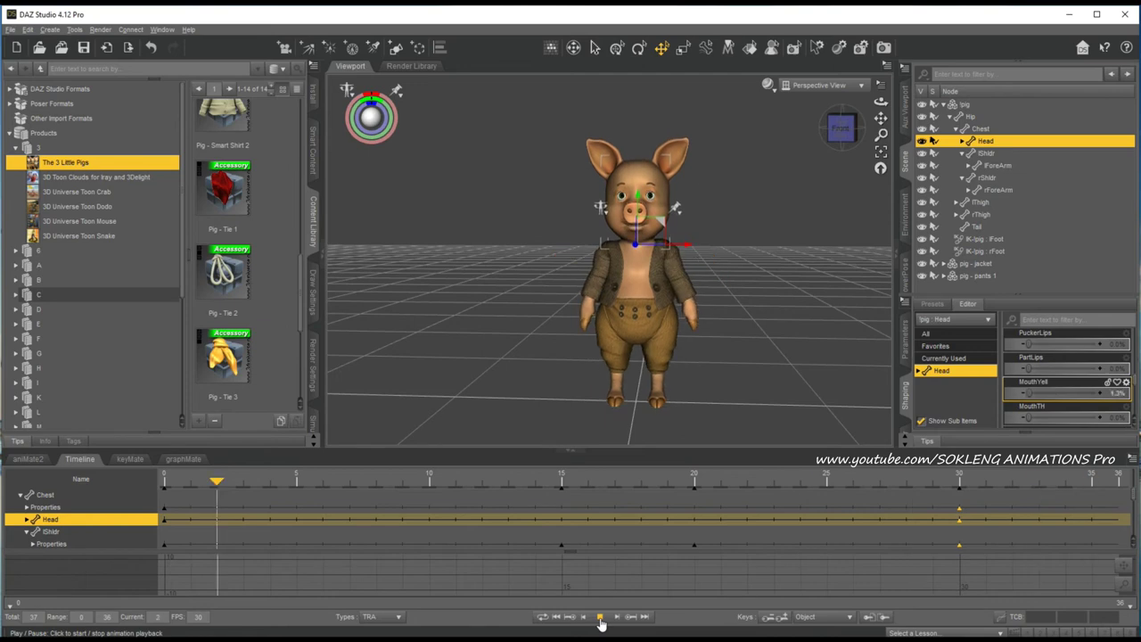
pyautogui.click(600, 618)
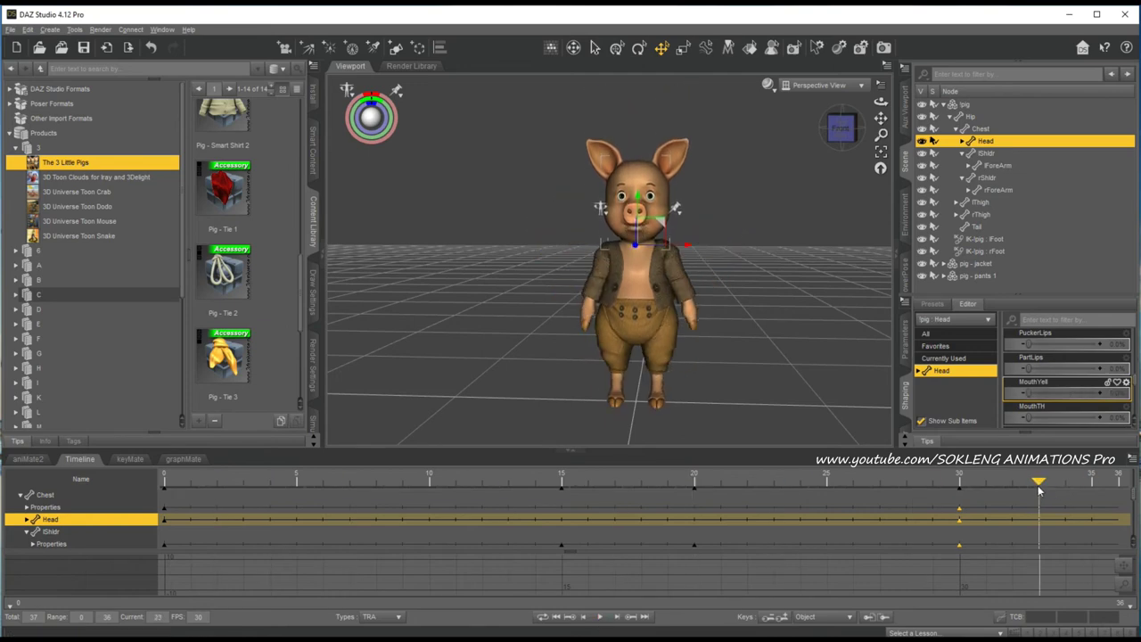
# Step: Go to frame 15 and rotate LeftEar1 outward and down, then bend the ear tip LeftEar2
pyautogui.moveTo(1039, 490); pyautogui.dragTo(562, 486)
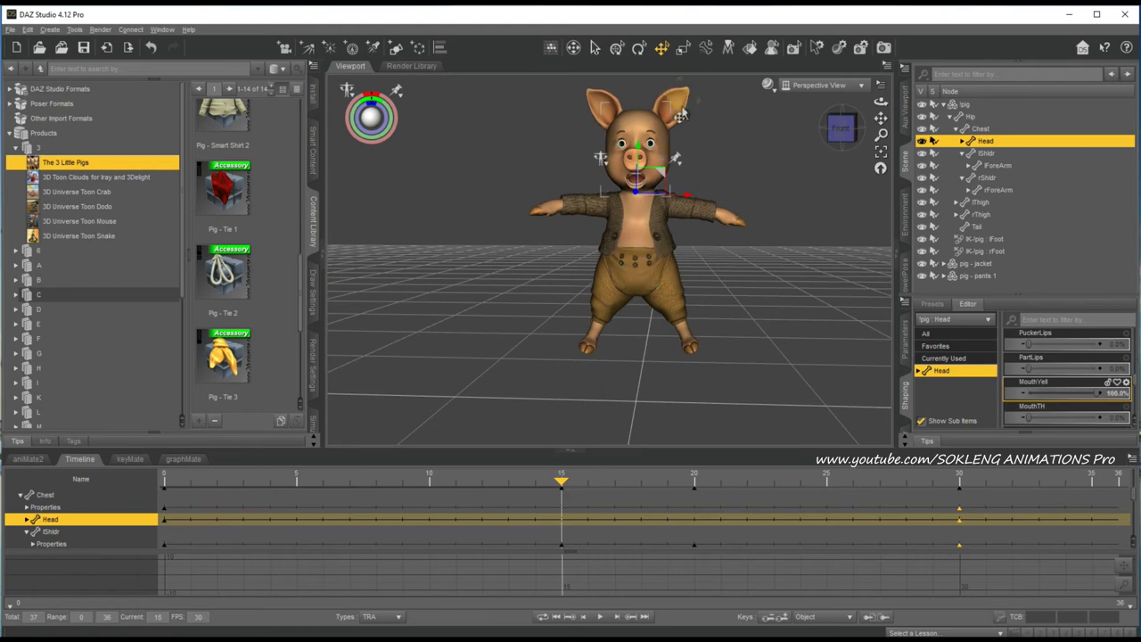
pyautogui.click(680, 110)
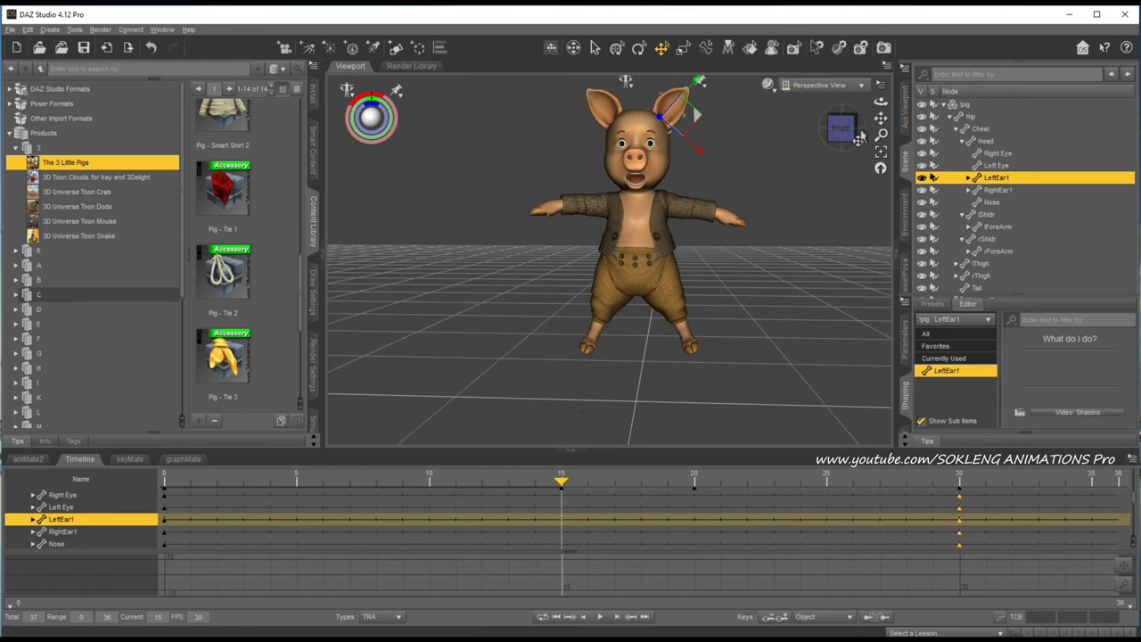
pyautogui.click(638, 50)
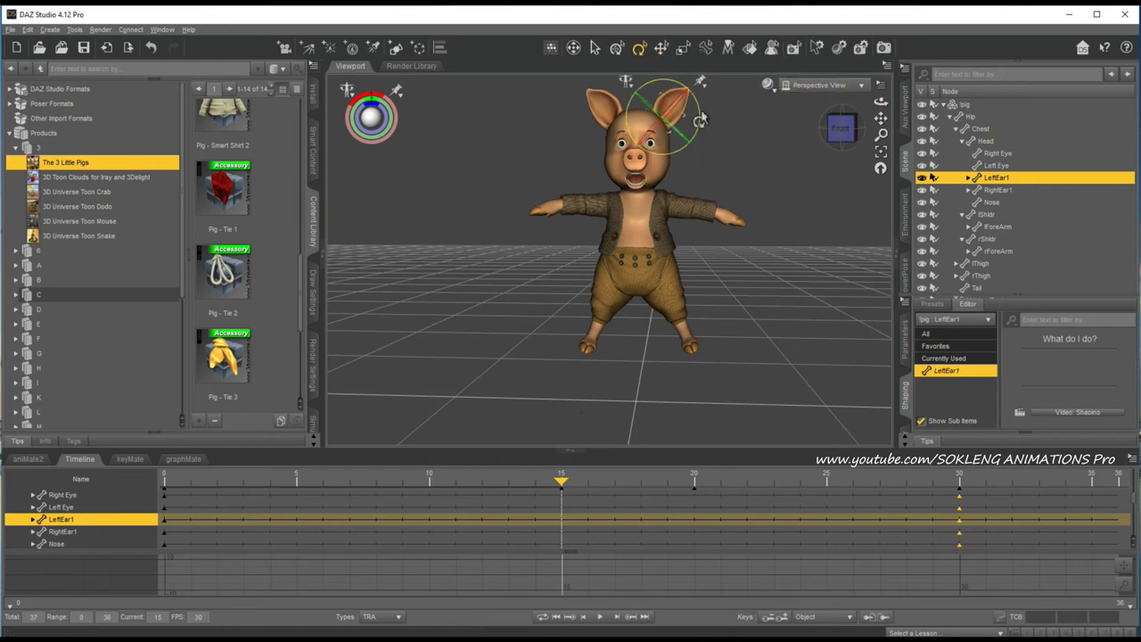
pyautogui.moveTo(699, 119)
pyautogui.mouseDown()
pyautogui.moveTo(694, 143)
pyautogui.moveTo(700, 119)
pyautogui.moveTo(694, 132)
pyautogui.mouseUp()
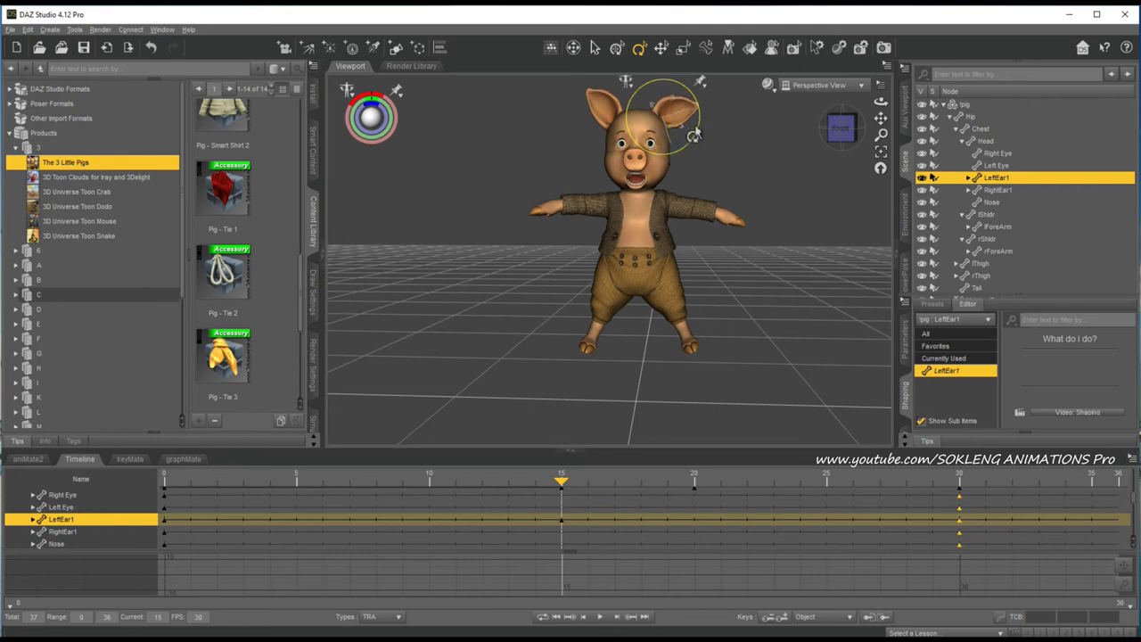
pyautogui.click(686, 116)
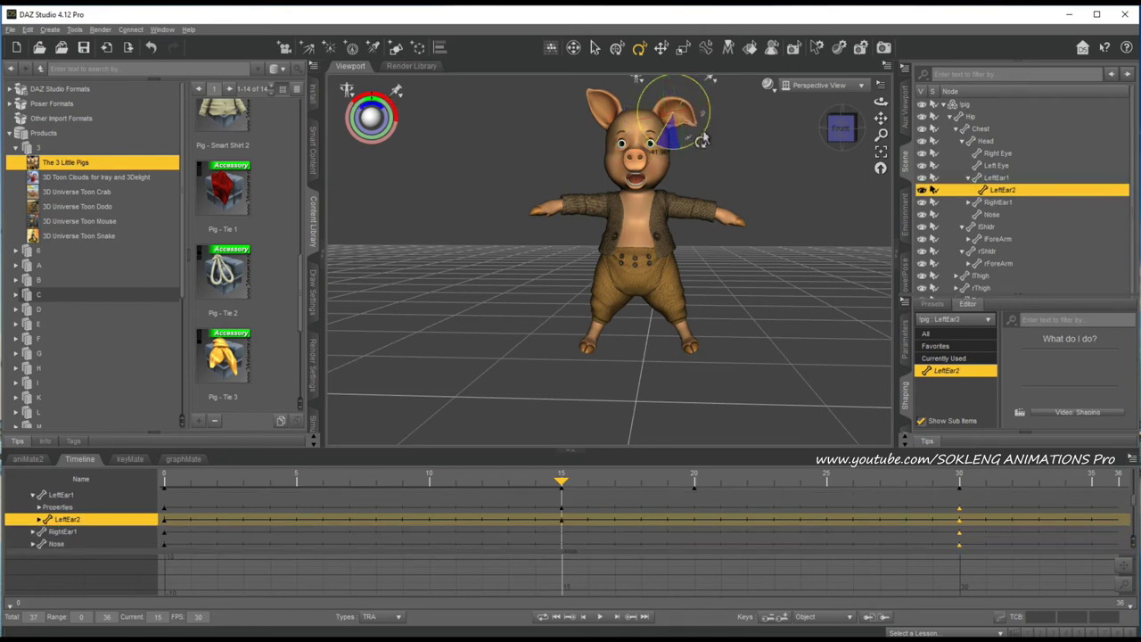
# Step: Rotate RightEar1 outward and down and bend the ear tip RightEar2 to mirror the other ear at frame 15
pyautogui.click(613, 121)
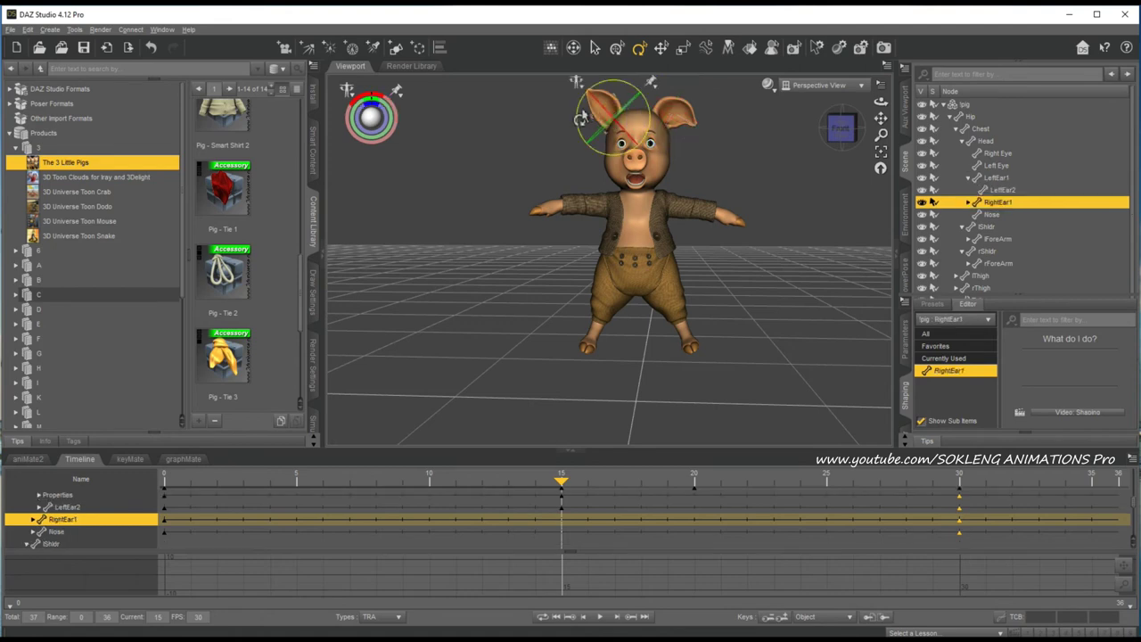
pyautogui.moveTo(581, 114); pyautogui.dragTo(583, 162)
pyautogui.click(581, 125)
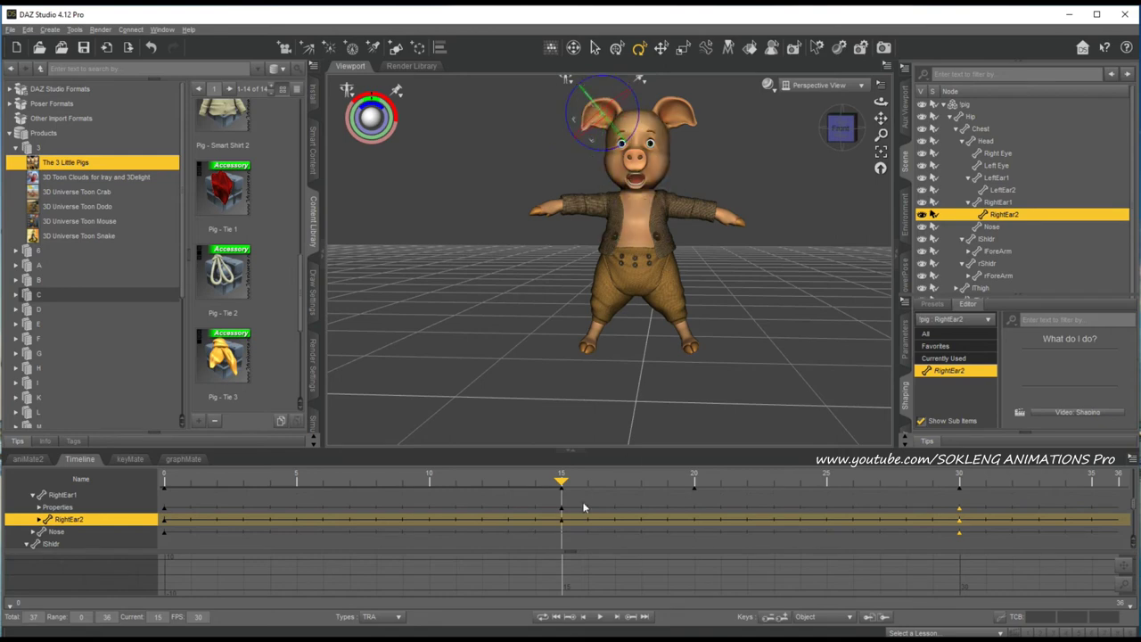
# Step: Play back the jump from frame 0 to check the ear motion, then return to frame 15
pyautogui.moveTo(563, 486); pyautogui.dragTo(3, 479)
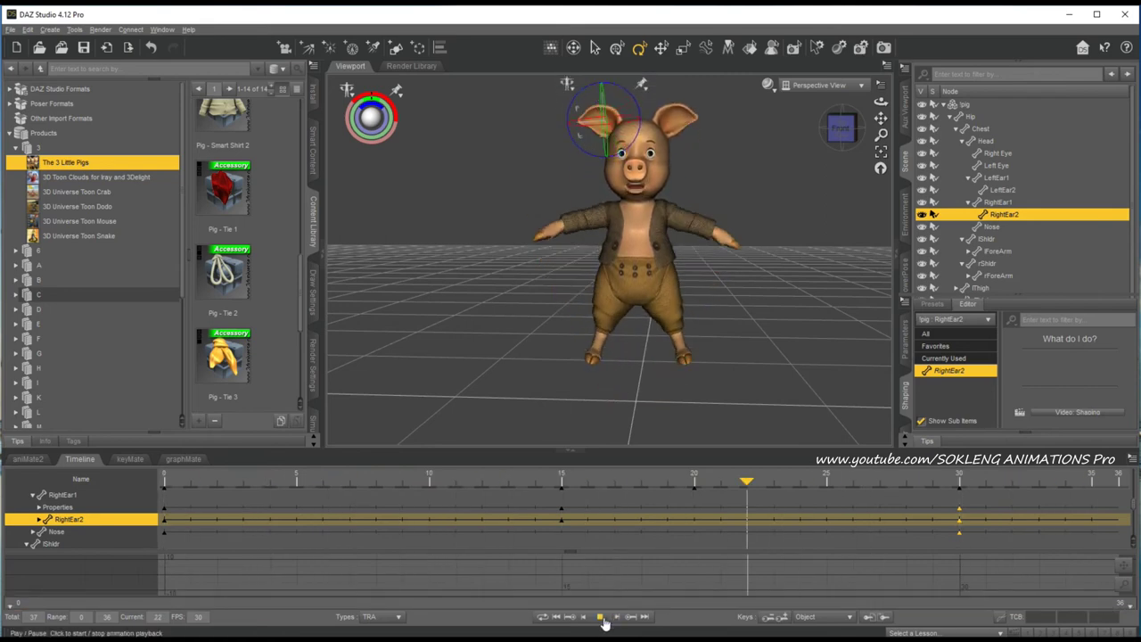
pyautogui.click(600, 617)
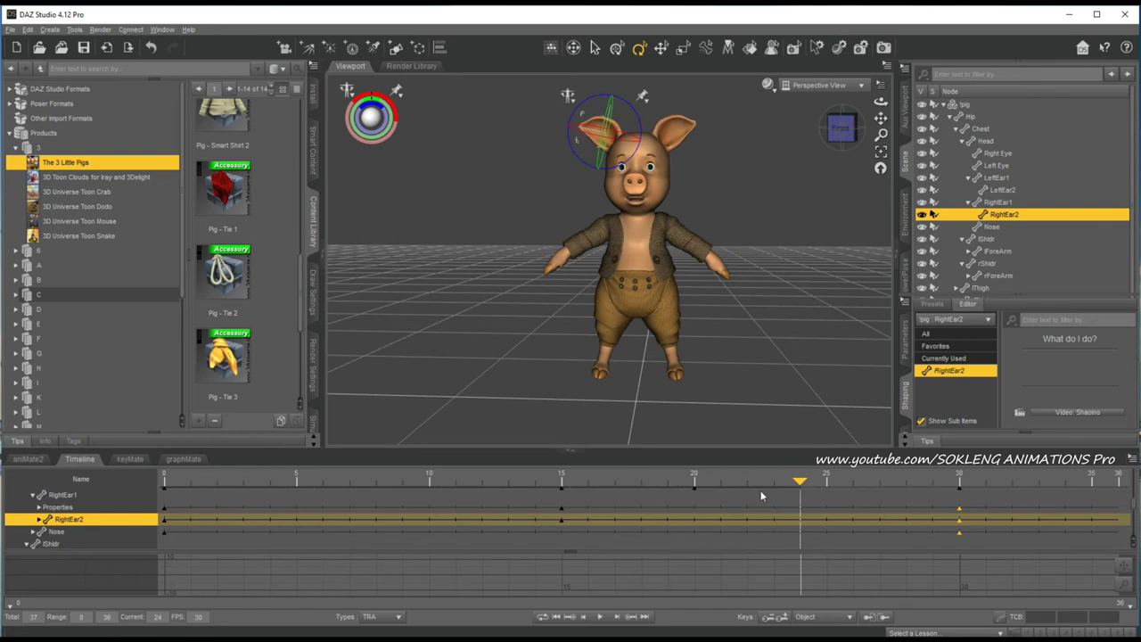
pyautogui.click(564, 524)
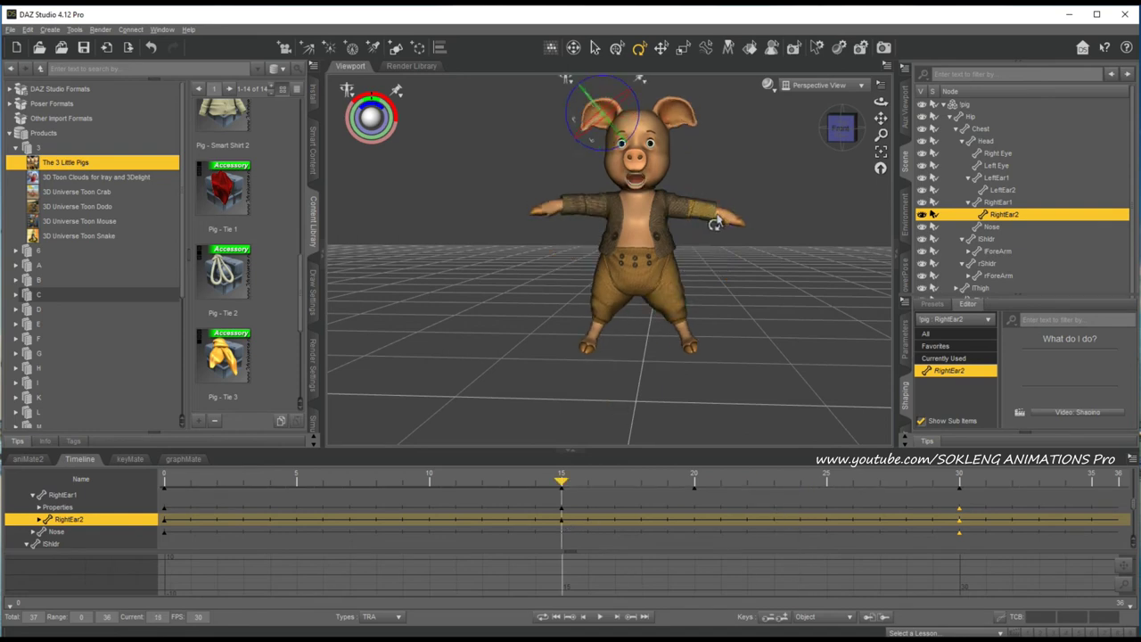
pyautogui.moveTo(561, 486); pyautogui.dragTo(553, 575)
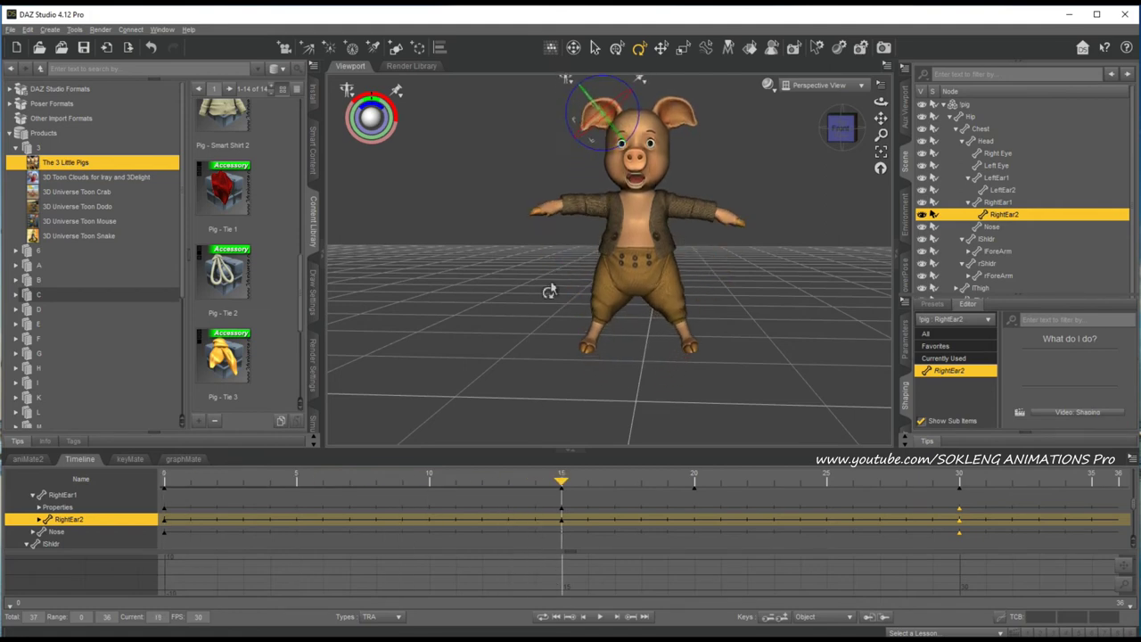
# Step: Bend both hands upward and lean the upper body toward the pig's left side at frame 15
pyautogui.click(547, 217)
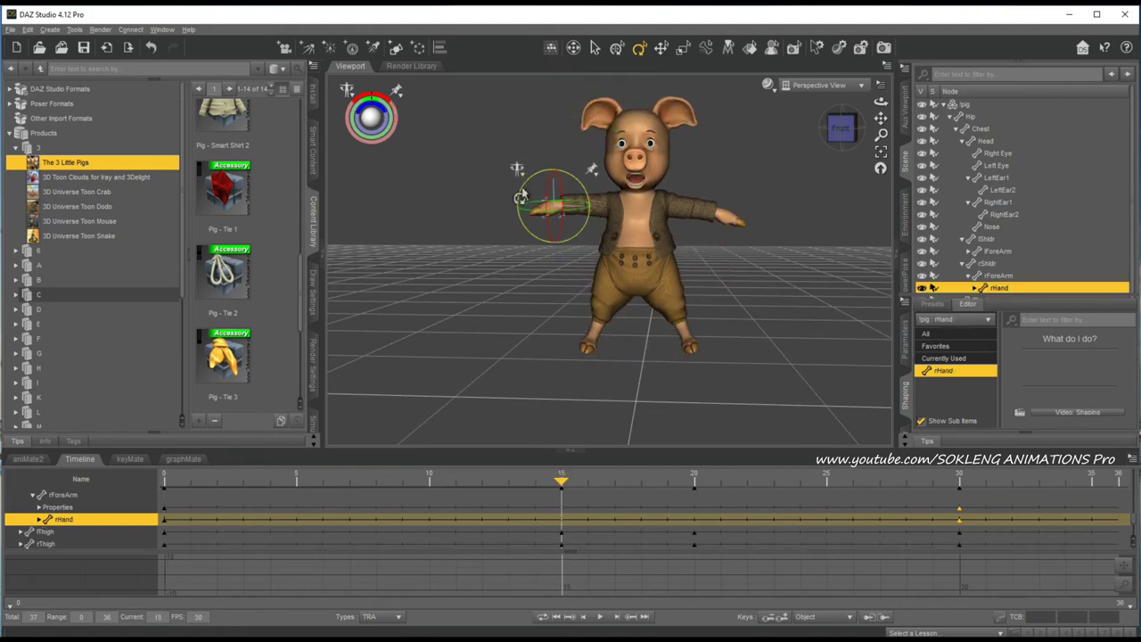
pyautogui.moveTo(521, 194); pyautogui.dragTo(521, 182)
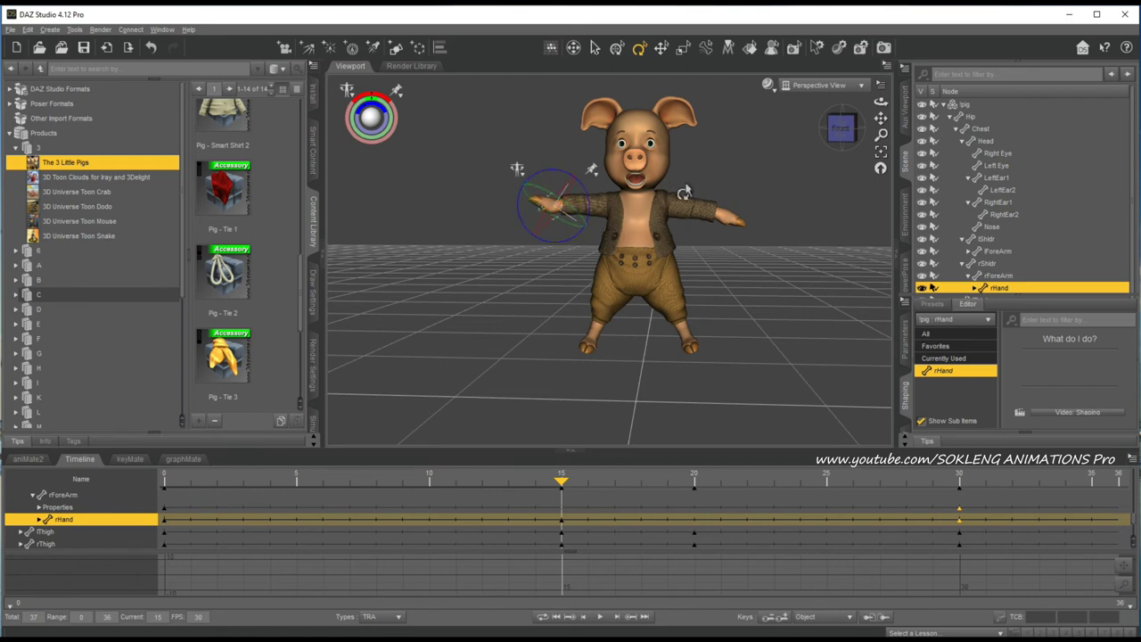
pyautogui.click(722, 222)
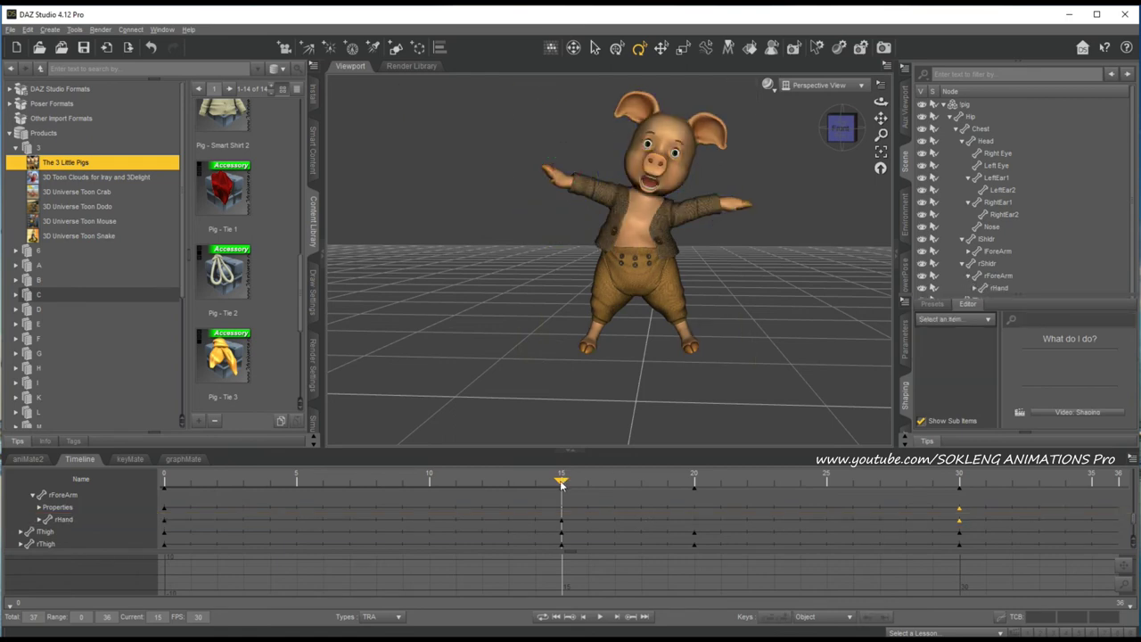
# Step: Scrub through the timeline to check the leaning pose and return to frame 15
pyautogui.moveTo(561, 484); pyautogui.dragTo(715, 595)
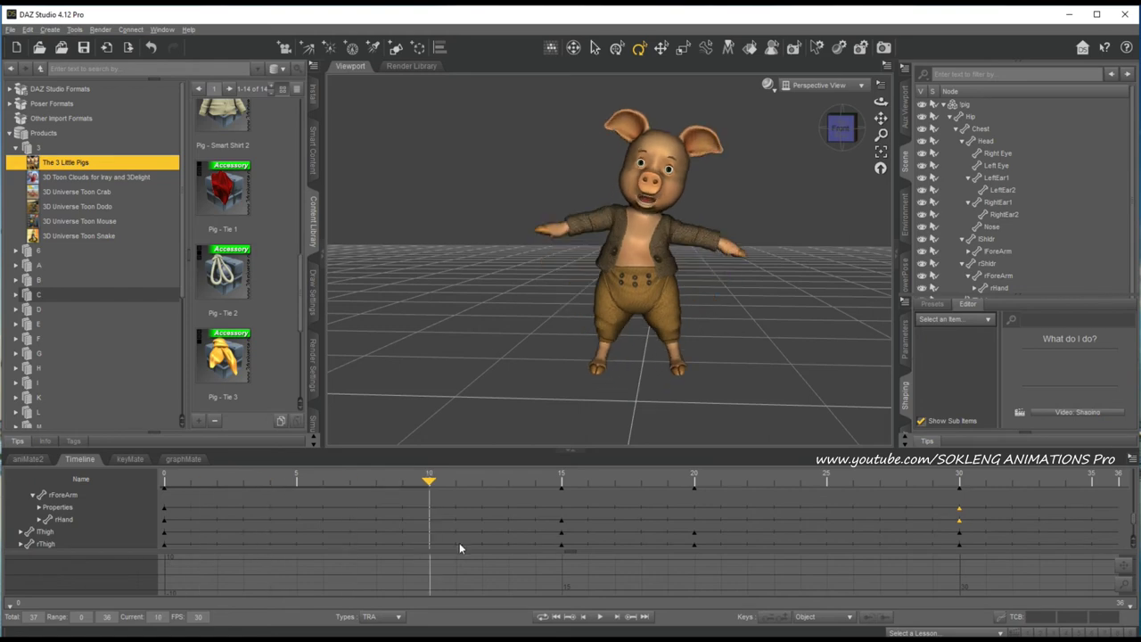
pyautogui.click(563, 543)
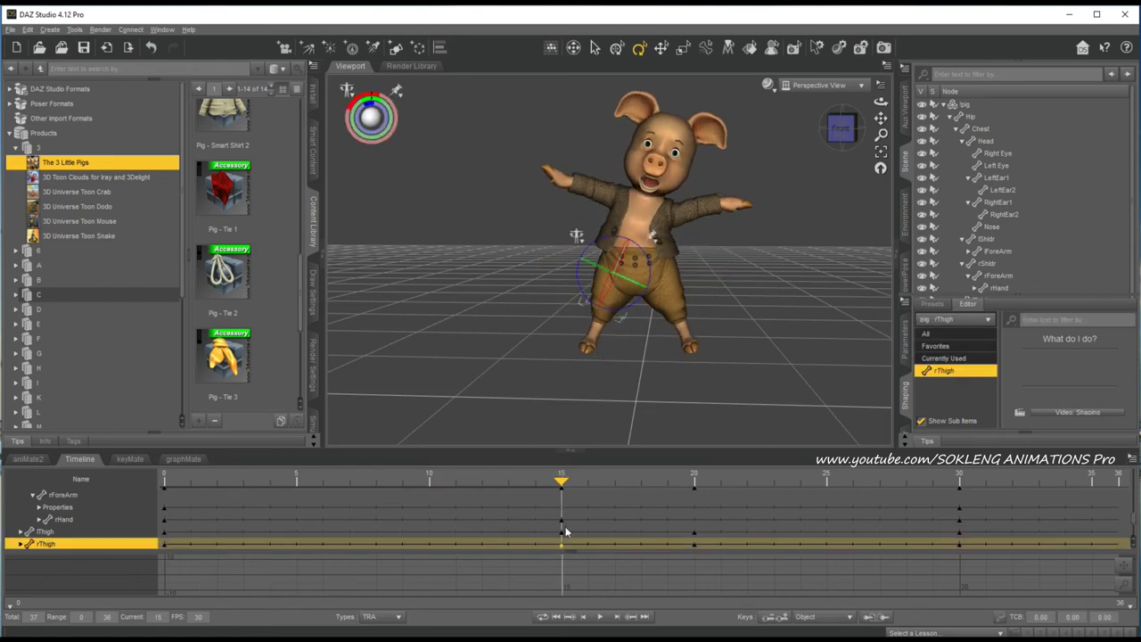
pyautogui.moveTo(560, 484); pyautogui.dragTo(550, 544)
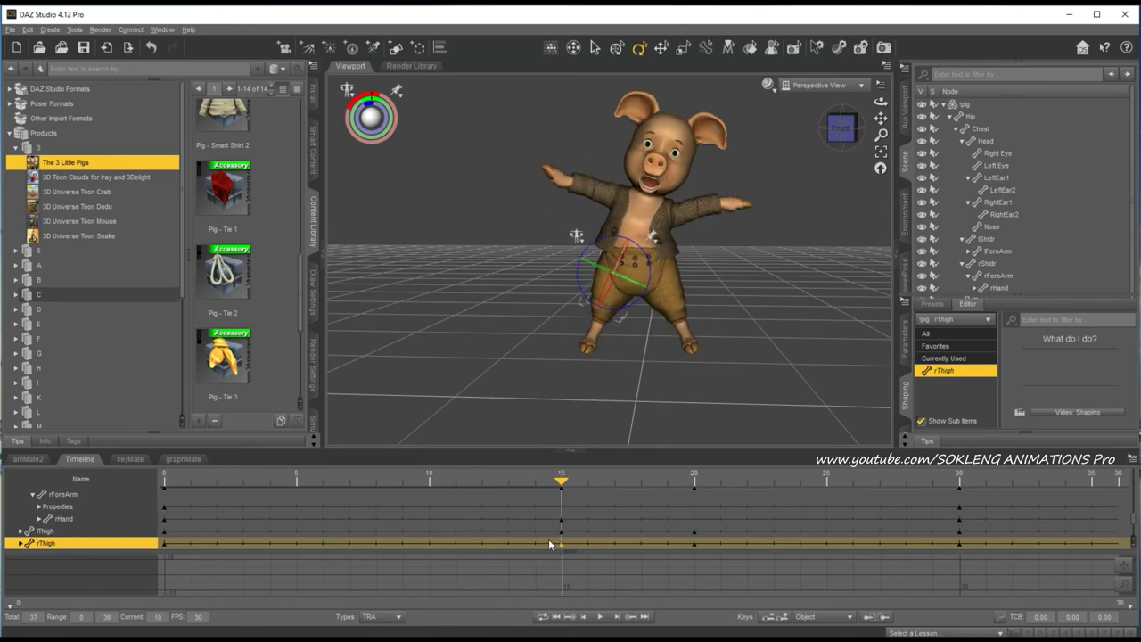
# Step: Rotate the left shoulder down and adjust the left forearm and hand rotation at frame 15
pyautogui.click(675, 215)
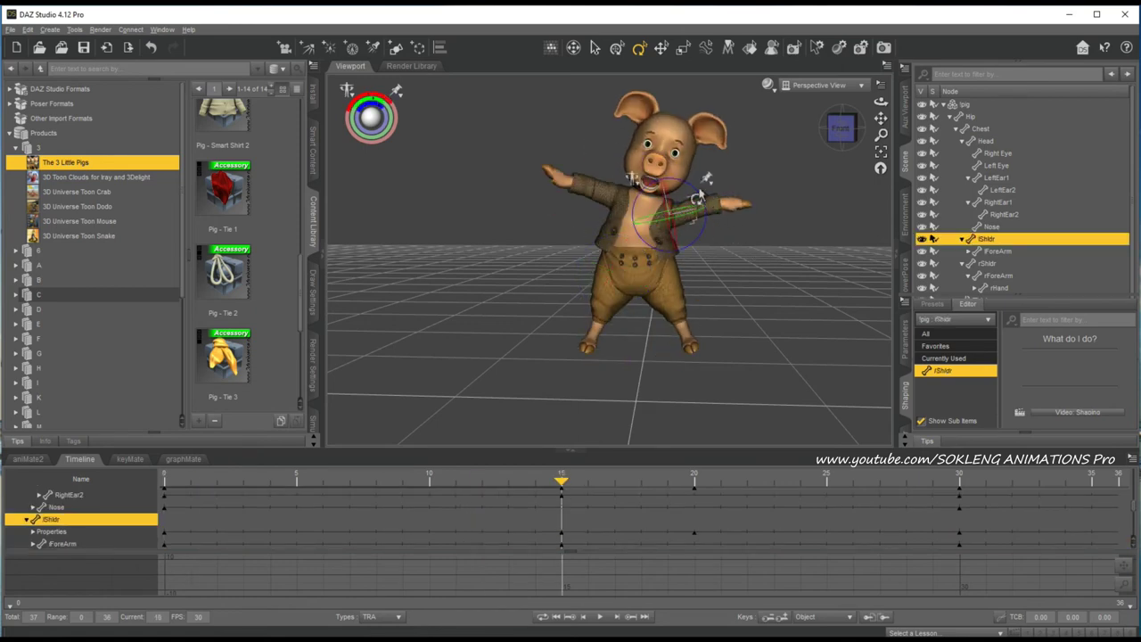
pyautogui.moveTo(699, 195); pyautogui.dragTo(696, 204)
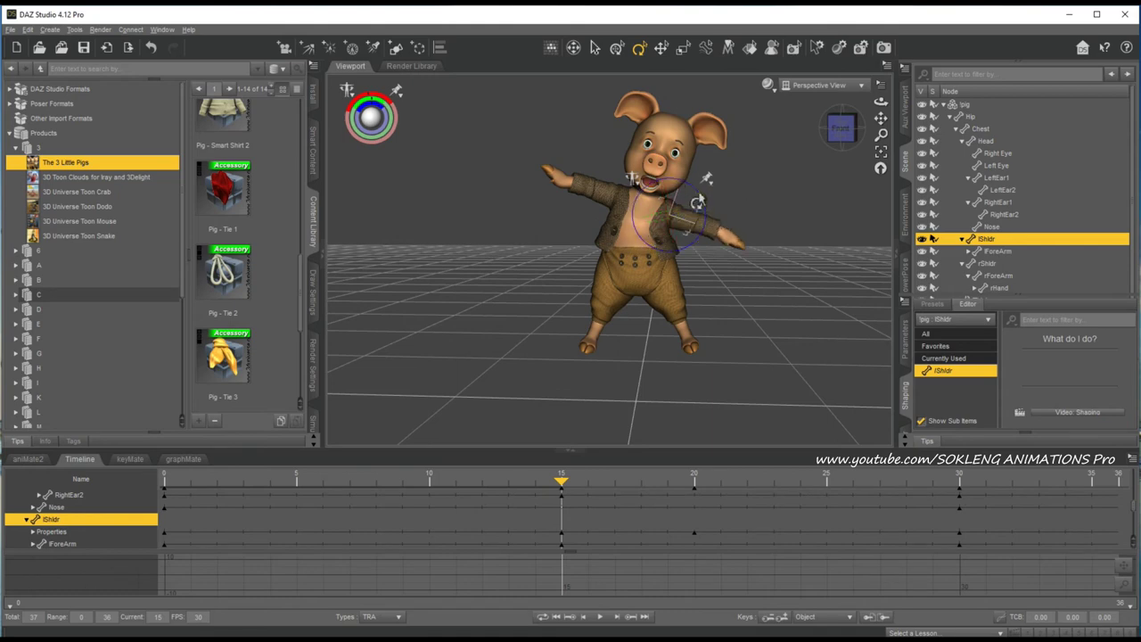
pyautogui.click(716, 235)
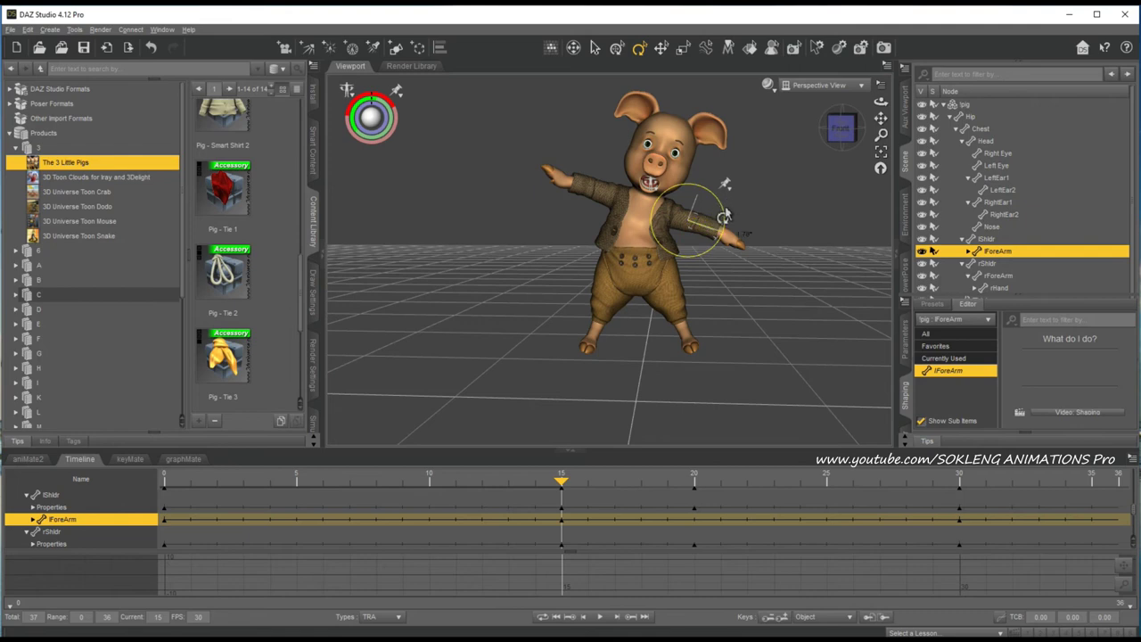
pyautogui.moveTo(727, 221)
pyautogui.mouseDown()
pyautogui.moveTo(754, 216)
pyautogui.moveTo(735, 225)
pyautogui.mouseUp()
pyautogui.click(727, 248)
pyautogui.click(725, 223)
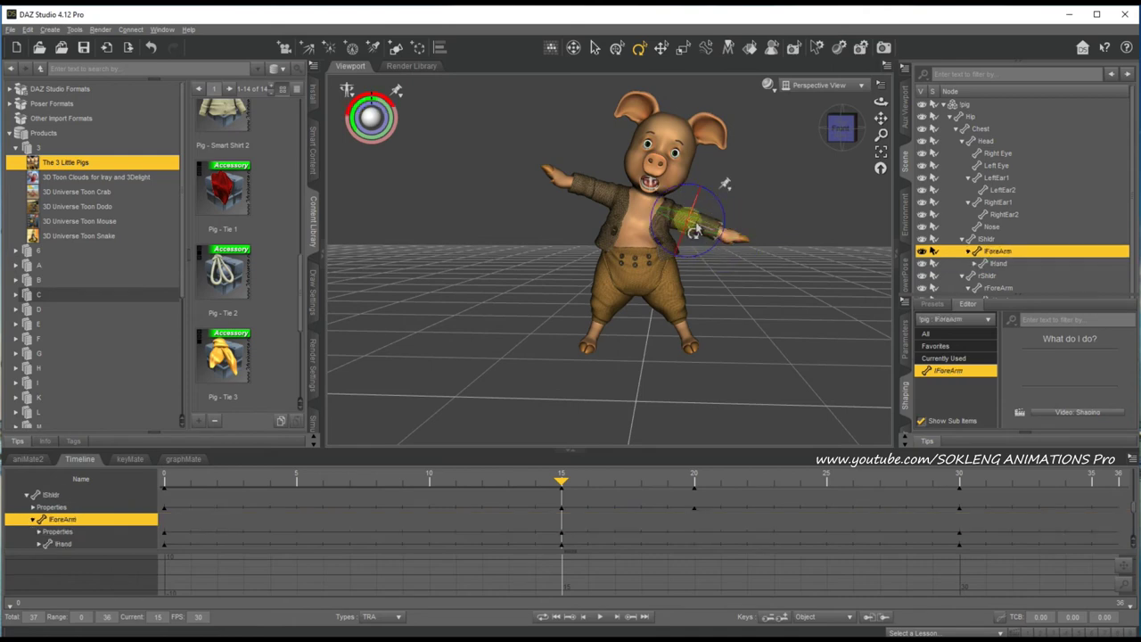
# Step: Frame the left forearm close up from an angled view and fine-tune its rotation at frame 15
pyautogui.moveTo(841, 128)
pyautogui.mouseDown()
pyautogui.moveTo(865, 129)
pyautogui.moveTo(841, 128)
pyautogui.mouseUp()
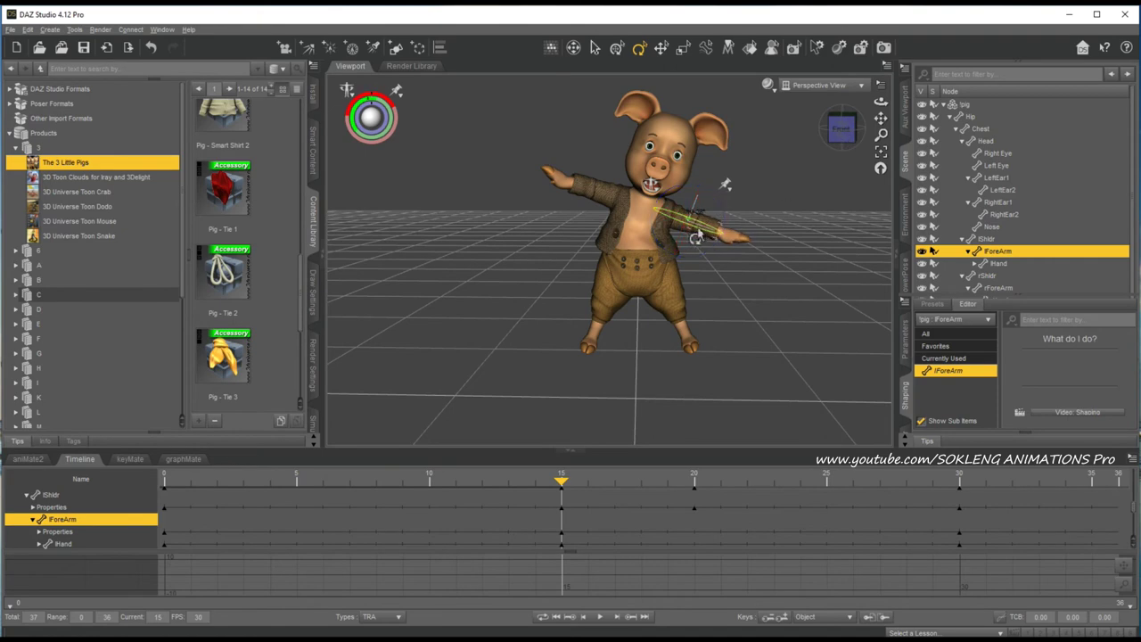
pyautogui.click(880, 154)
pyautogui.moveTo(843, 134); pyautogui.dragTo(891, 156)
pyautogui.moveTo(568, 223); pyautogui.dragTo(576, 232)
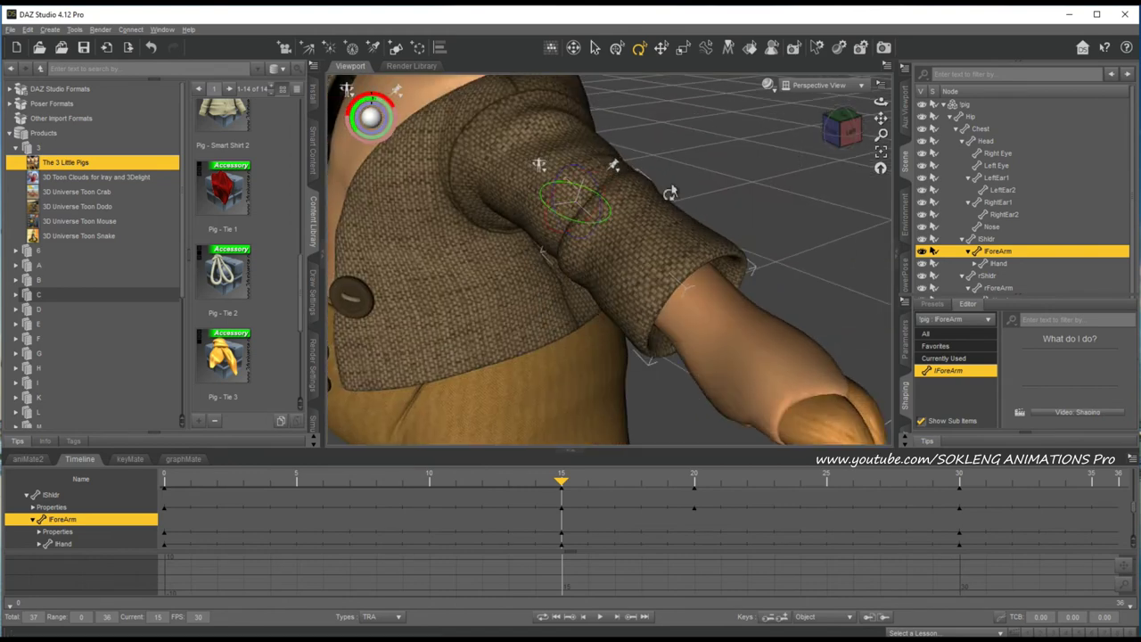
pyautogui.moveTo(605, 193); pyautogui.dragTo(597, 199)
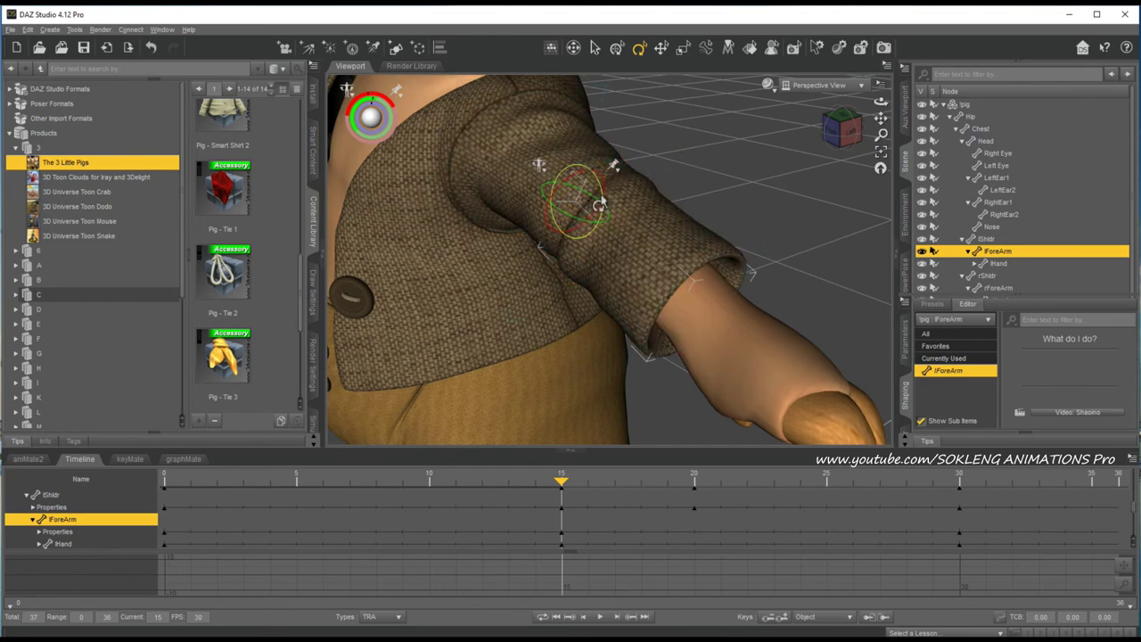
# Step: Fine-tune the left forearm's rotation at frame 15, checking the arm from the front
pyautogui.moveTo(600, 205); pyautogui.dragTo(584, 223)
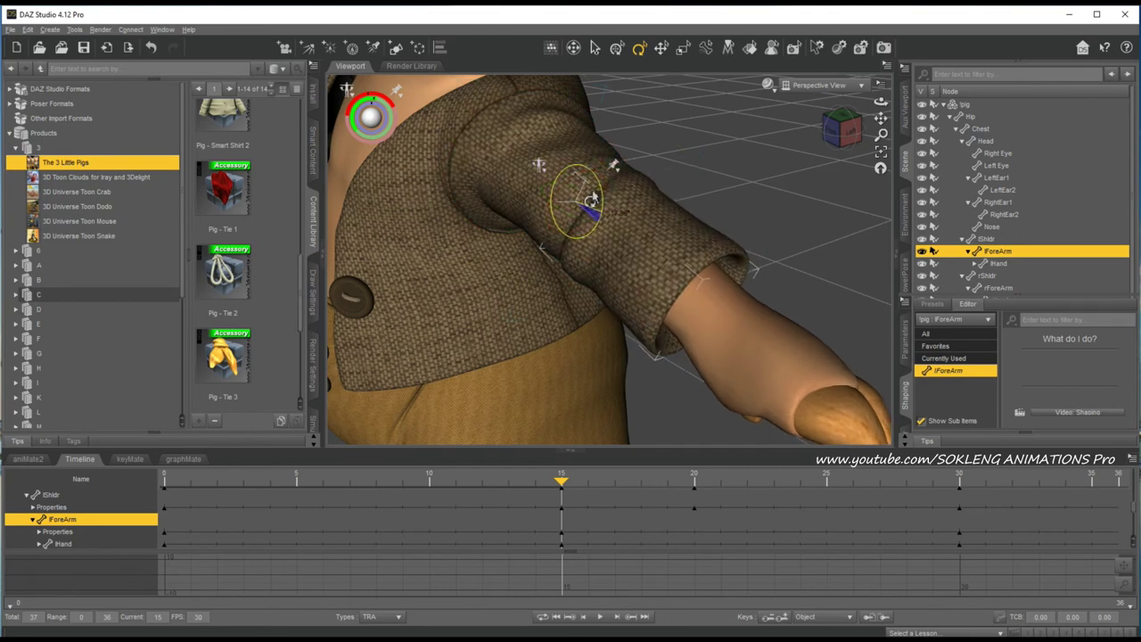
pyautogui.moveTo(839, 127); pyautogui.dragTo(878, 114)
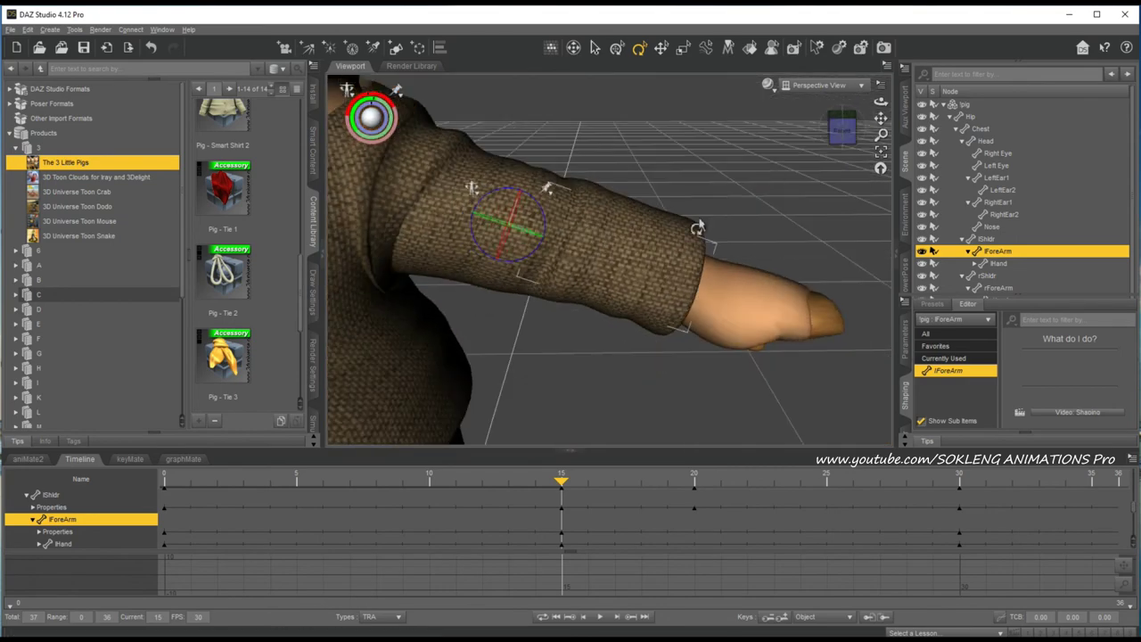
pyautogui.scroll(-3, 675, 233)
pyautogui.scroll(-4, 674, 233)
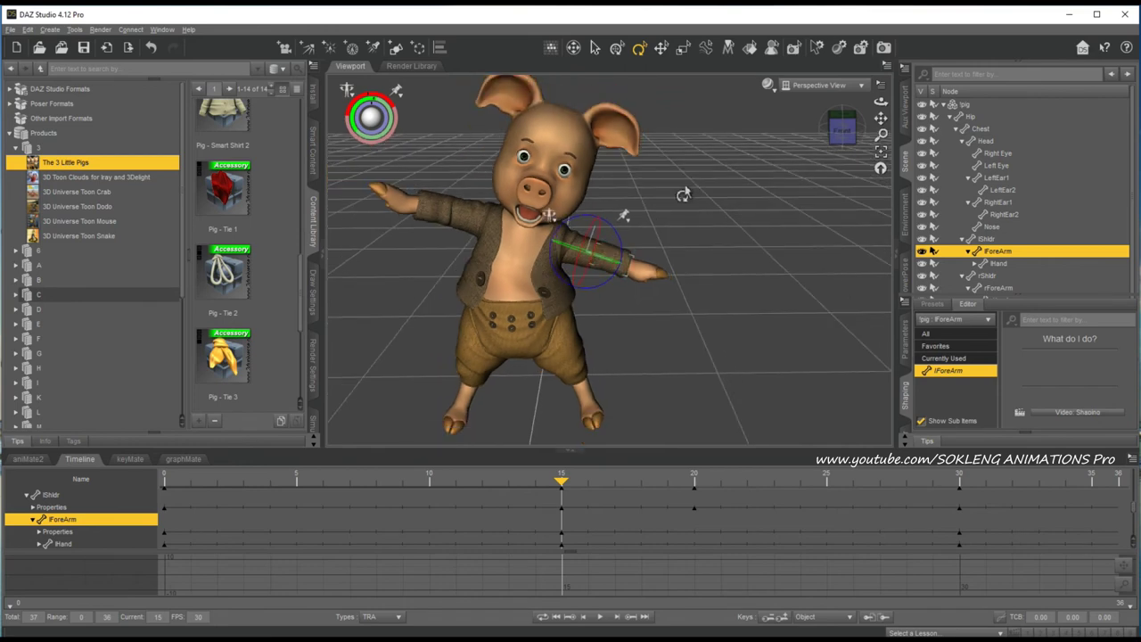
# Step: Turn the pig's head slightly at frame 15 to refine the leaning pose
pyautogui.moveTo(839, 135)
pyautogui.mouseDown()
pyautogui.moveTo(839, 119)
pyautogui.moveTo(836, 139)
pyautogui.mouseUp()
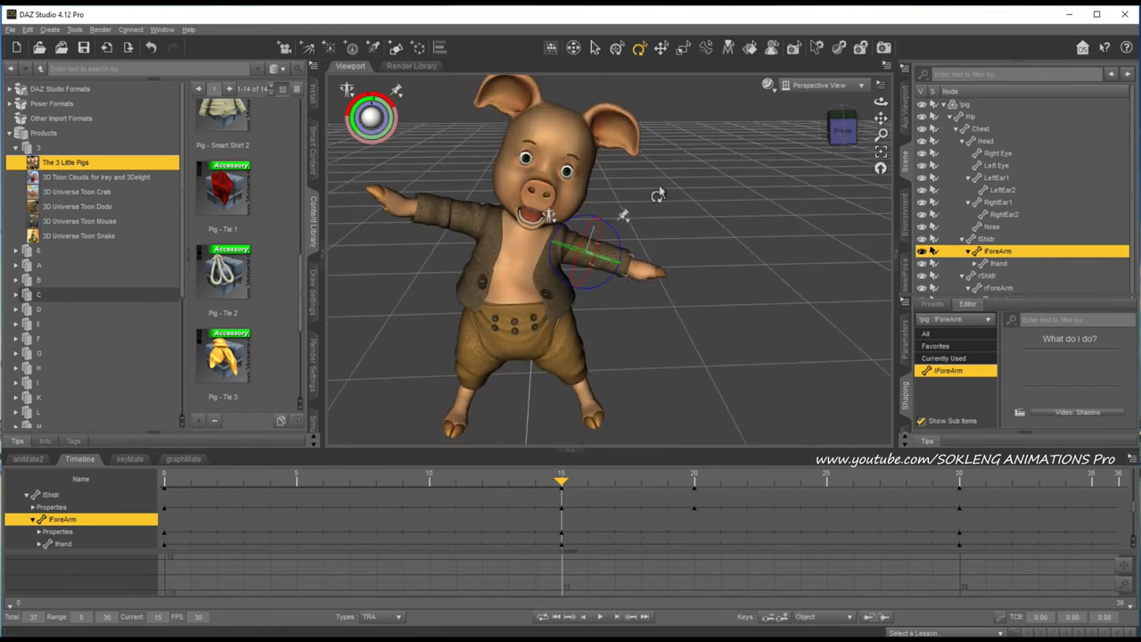
pyautogui.click(578, 211)
pyautogui.moveTo(537, 210); pyautogui.dragTo(538, 207)
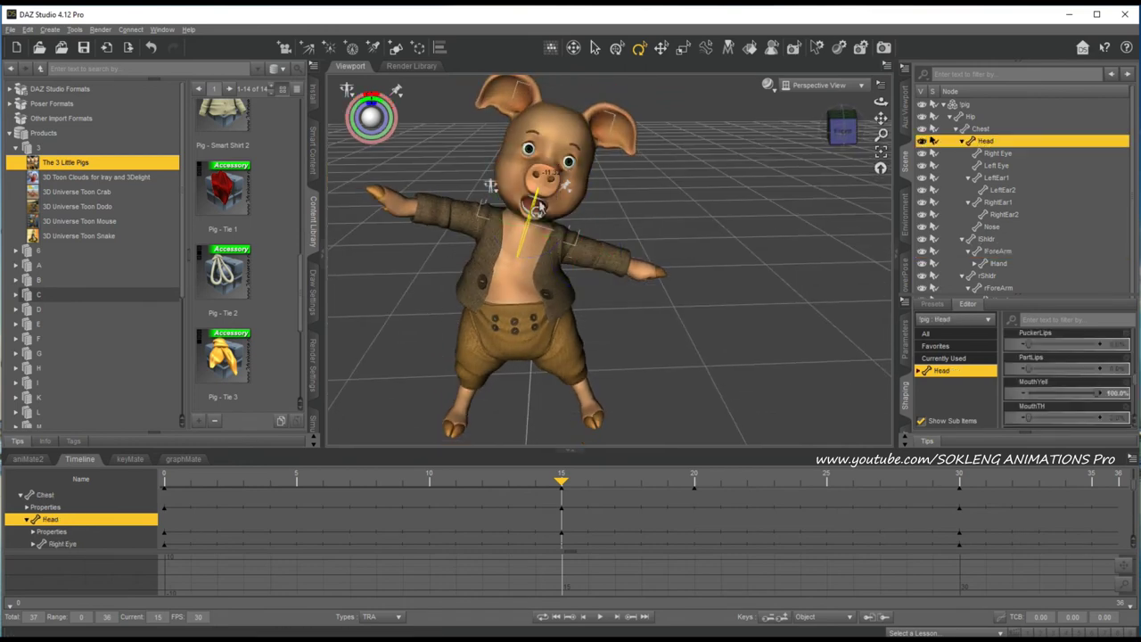
# Step: Return to frame 0 and set up a full-body front view of the pig
pyautogui.moveTo(560, 484); pyautogui.dragTo(74, 546)
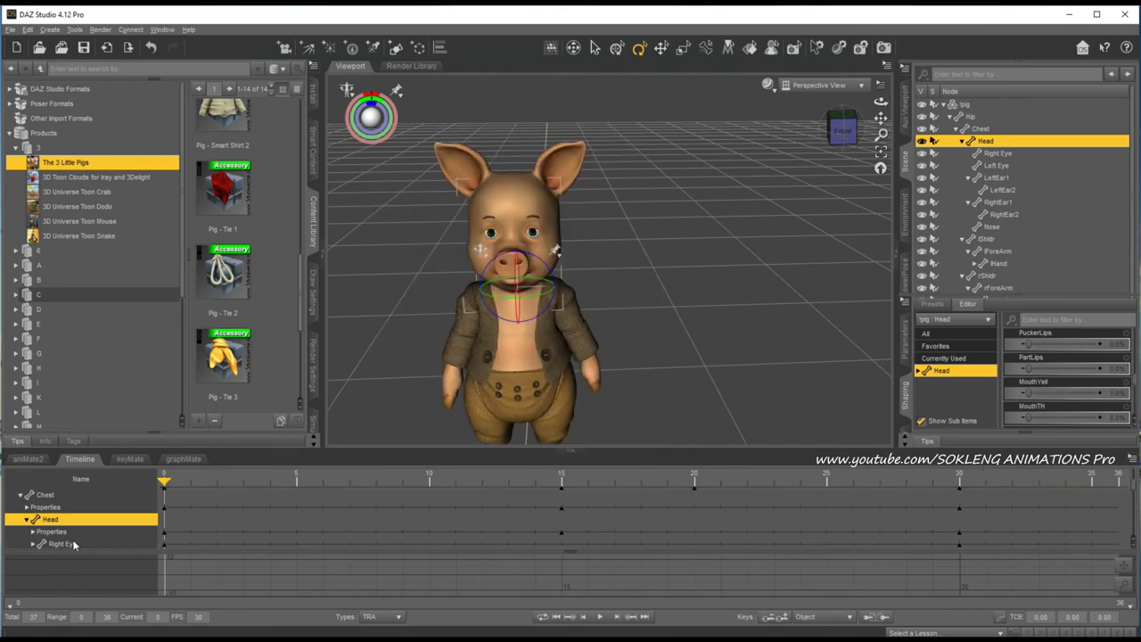
pyautogui.click(881, 151)
pyautogui.scroll(-5, 672, 274)
pyautogui.scroll(-3, 704, 251)
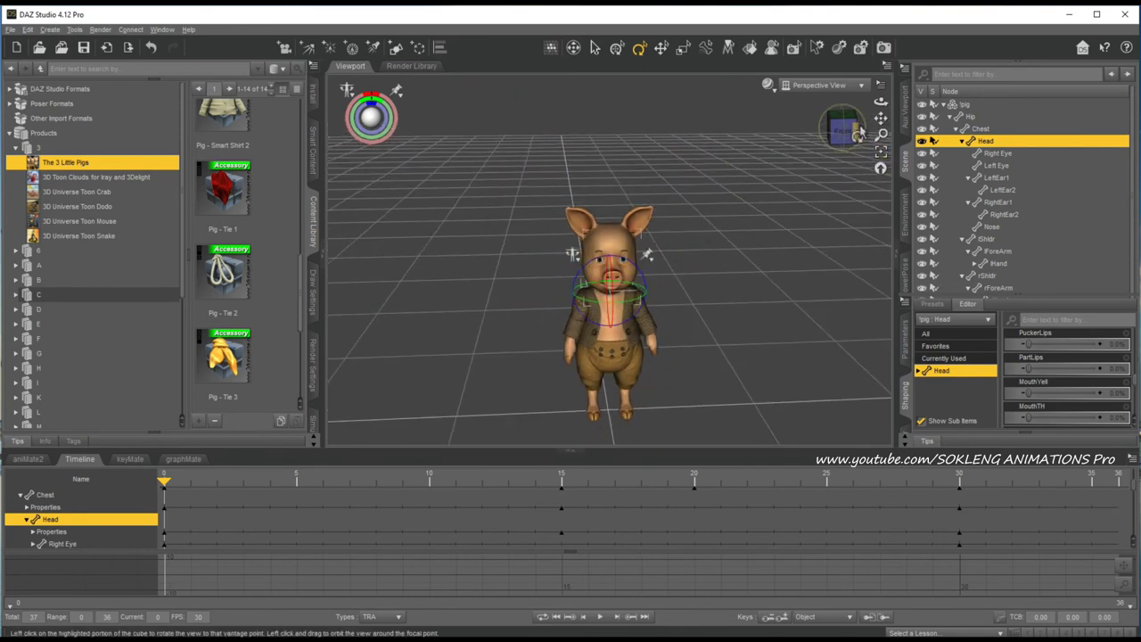
pyautogui.moveTo(841, 129); pyautogui.dragTo(829, 98)
pyautogui.scroll(6, 703, 339)
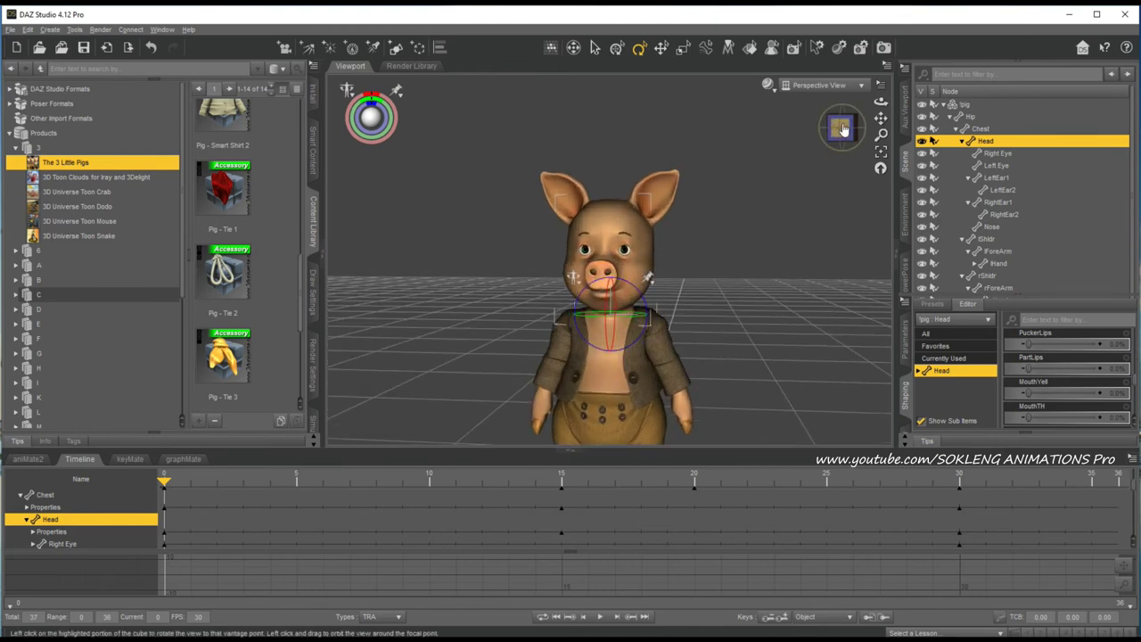
pyautogui.click(842, 130)
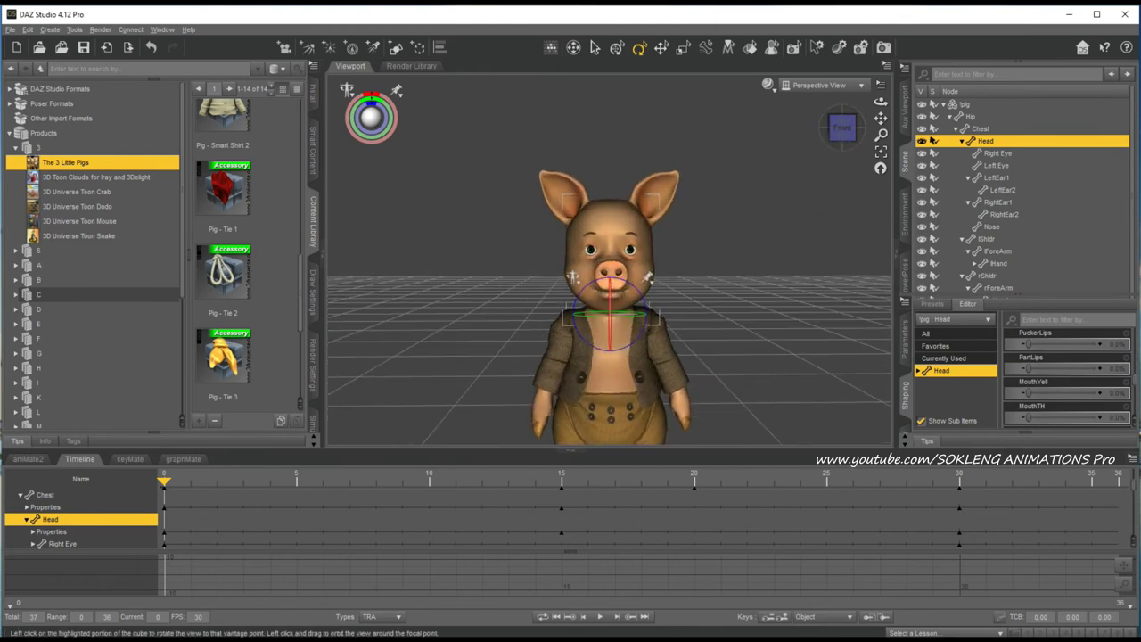
pyautogui.moveTo(881, 118); pyautogui.dragTo(849, 35)
pyautogui.scroll(-3, 635, 377)
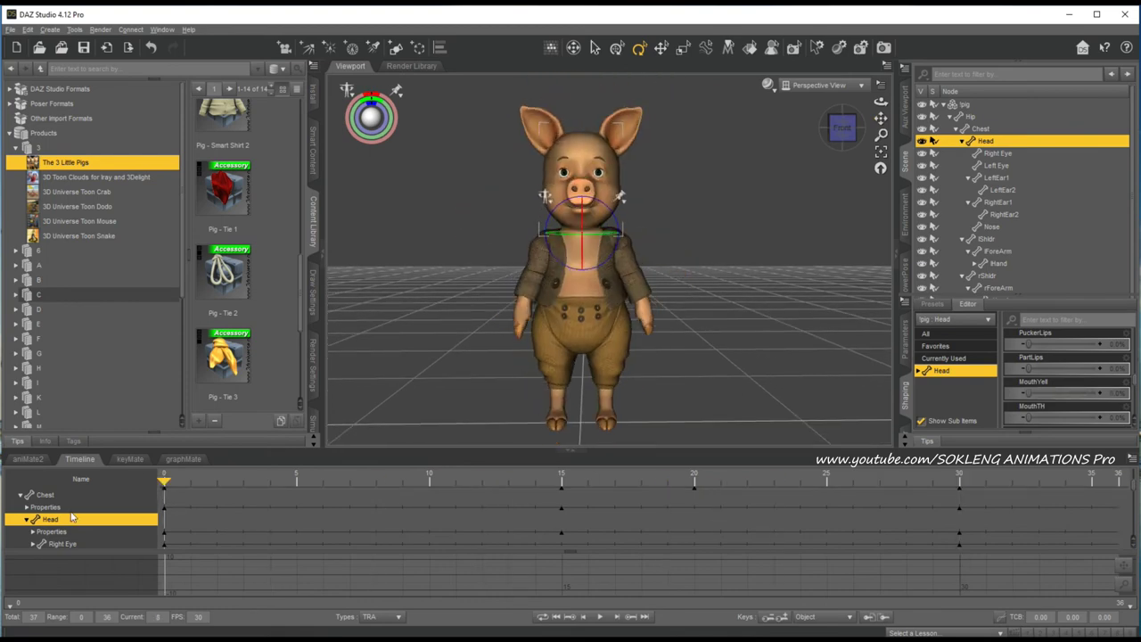
pyautogui.moveTo(841, 128); pyautogui.dragTo(841, 143)
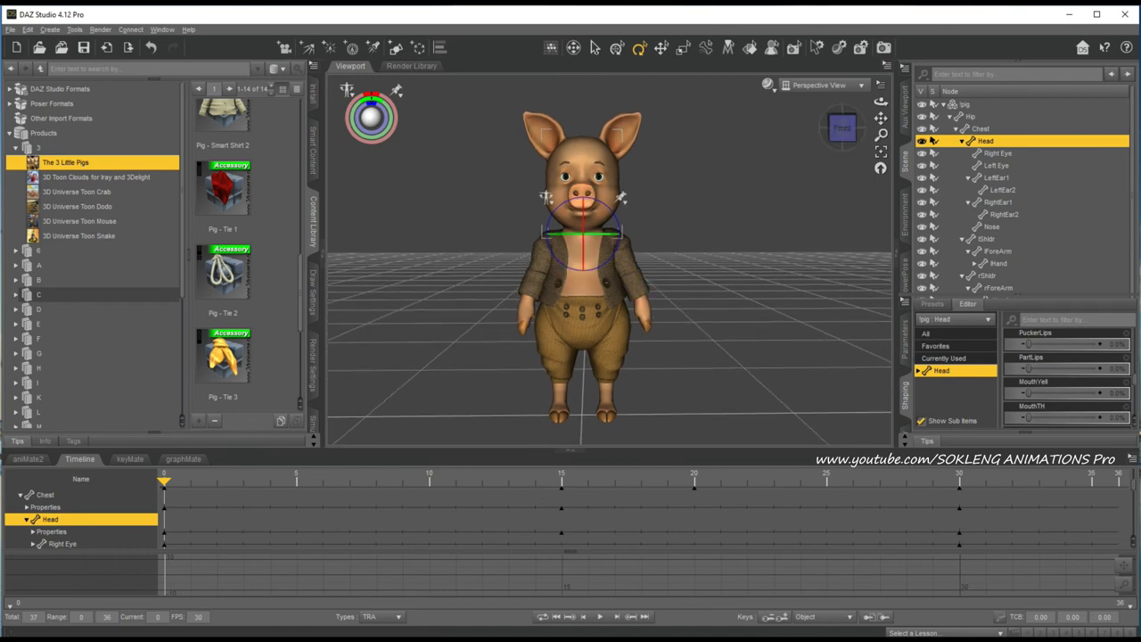
# Step: Play the jump animation twice from the front view to review the motion
pyautogui.click(602, 616)
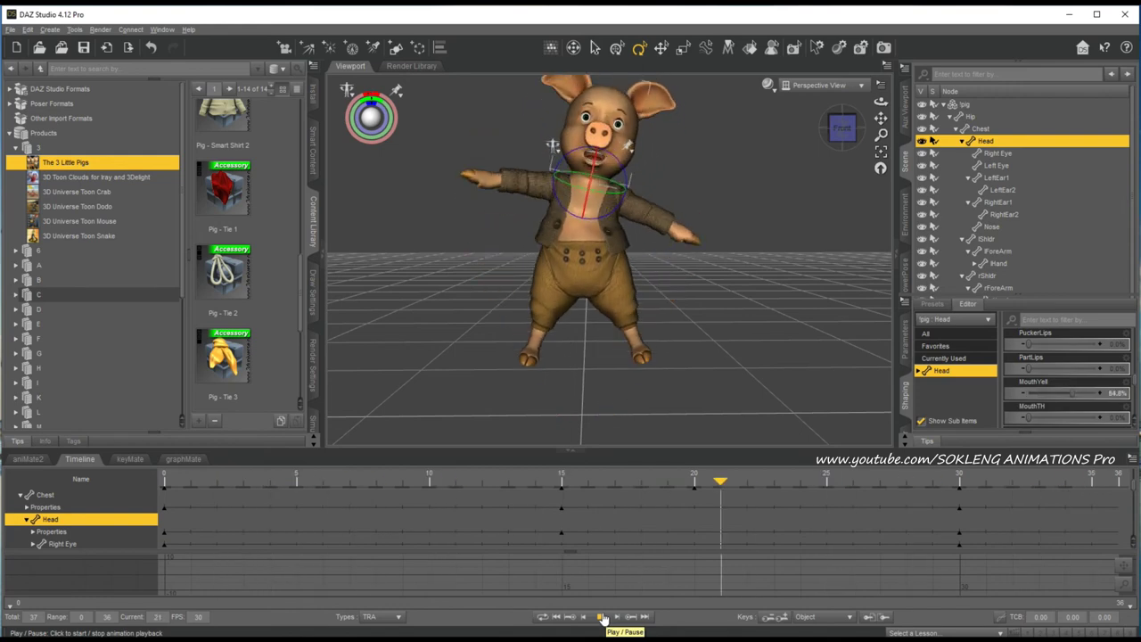
pyautogui.click(603, 617)
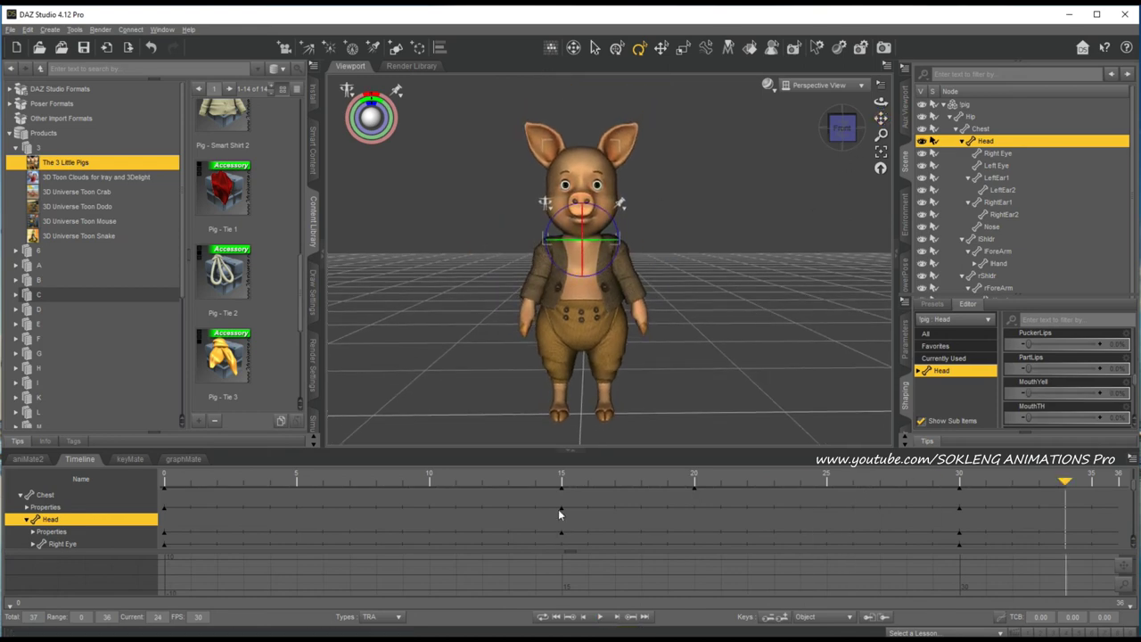
pyautogui.moveTo(1063, 484); pyautogui.dragTo(164, 484)
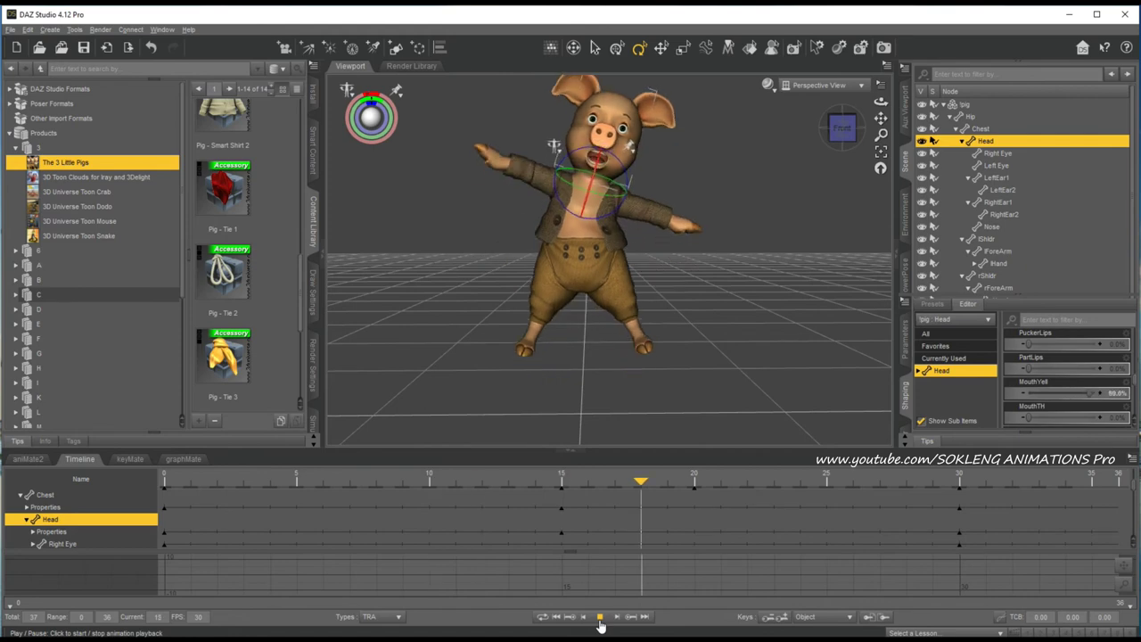
pyautogui.click(600, 617)
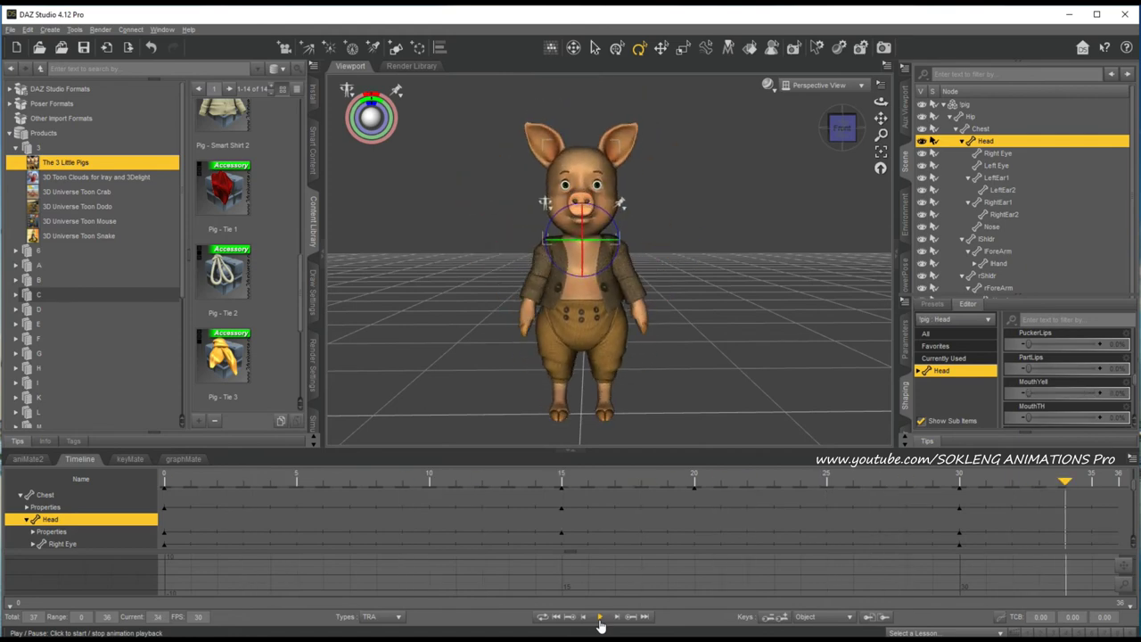
pyautogui.click(844, 130)
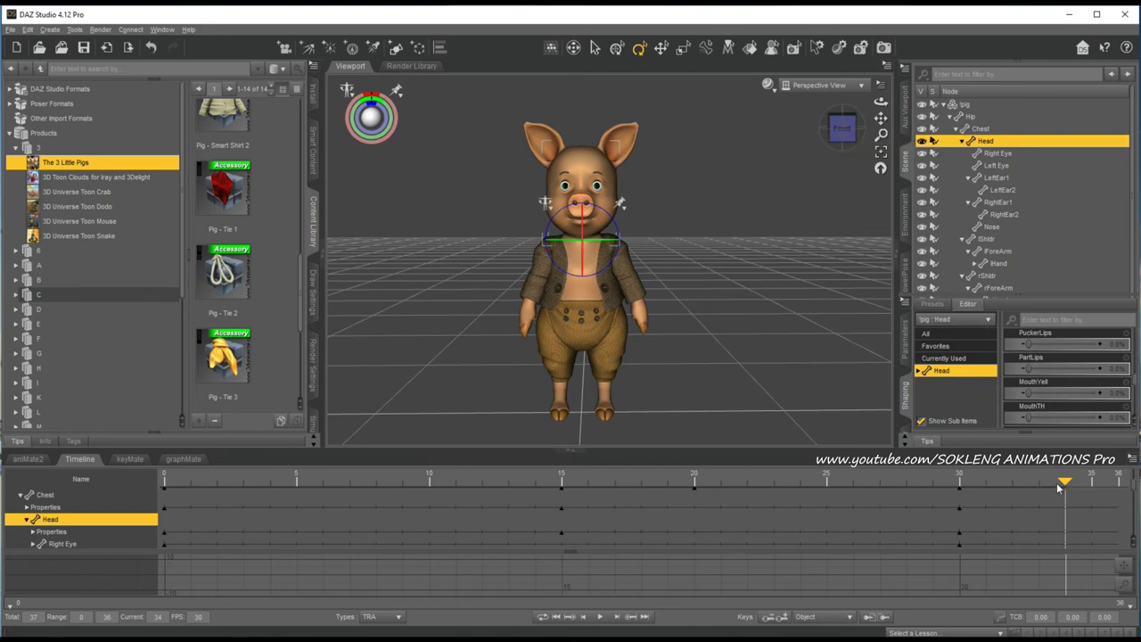
# Step: Scrub back and forth through the whole timeline and return to frame 0
pyautogui.moveTo(1059, 487); pyautogui.dragTo(3, 525)
pyautogui.moveTo(161, 489); pyautogui.dragTo(1013, 562)
pyautogui.moveTo(1121, 555); pyautogui.dragTo(105, 526)
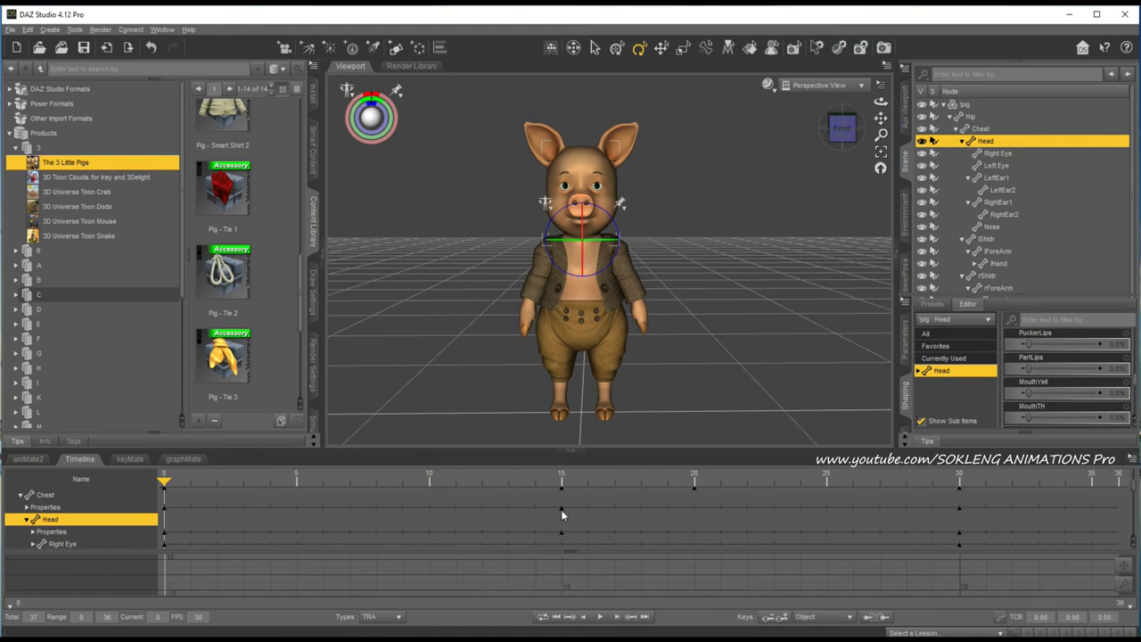
# Step: Play the animation while orbiting to an angled view of the pig's left side
pyautogui.click(601, 622)
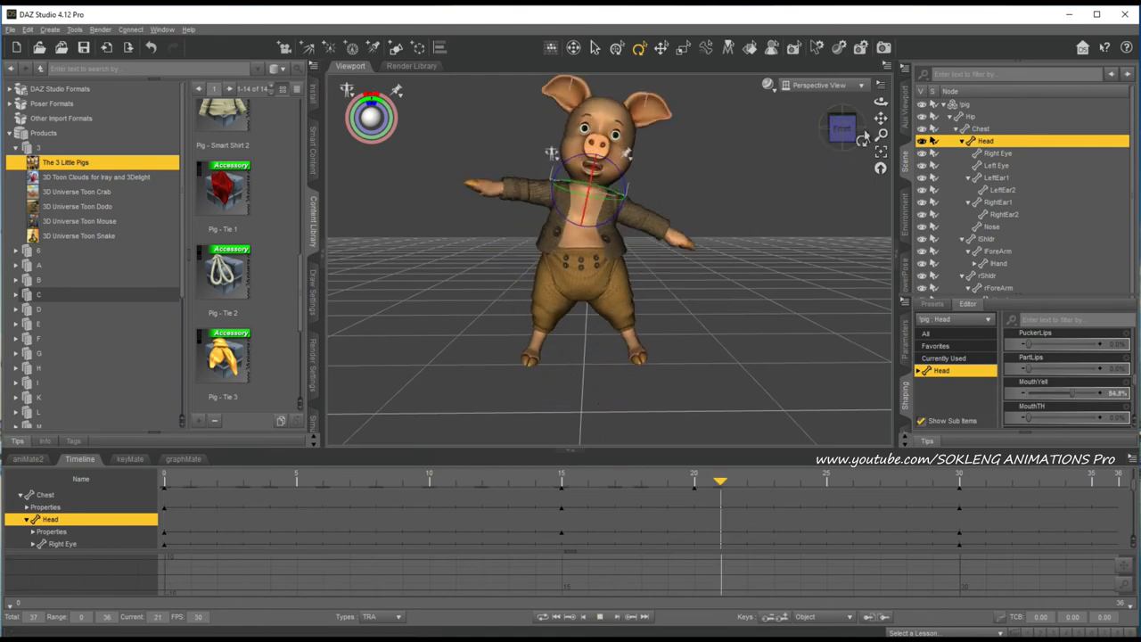
pyautogui.moveTo(842, 129)
pyautogui.mouseDown()
pyautogui.moveTo(802, 132)
pyautogui.moveTo(852, 132)
pyautogui.mouseUp()
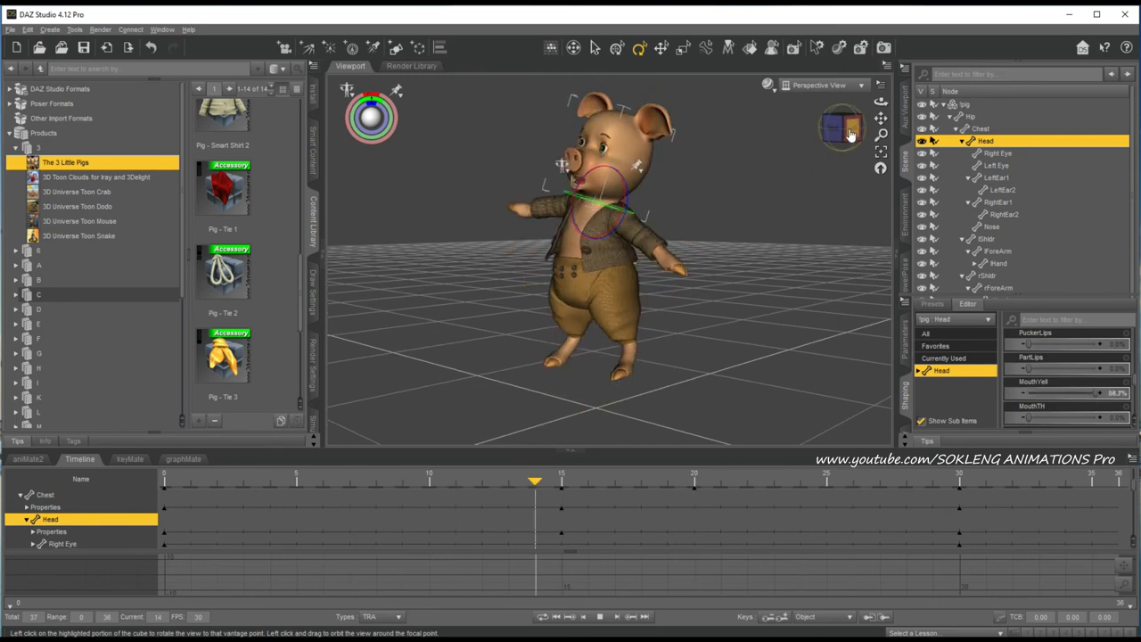
pyautogui.click(601, 618)
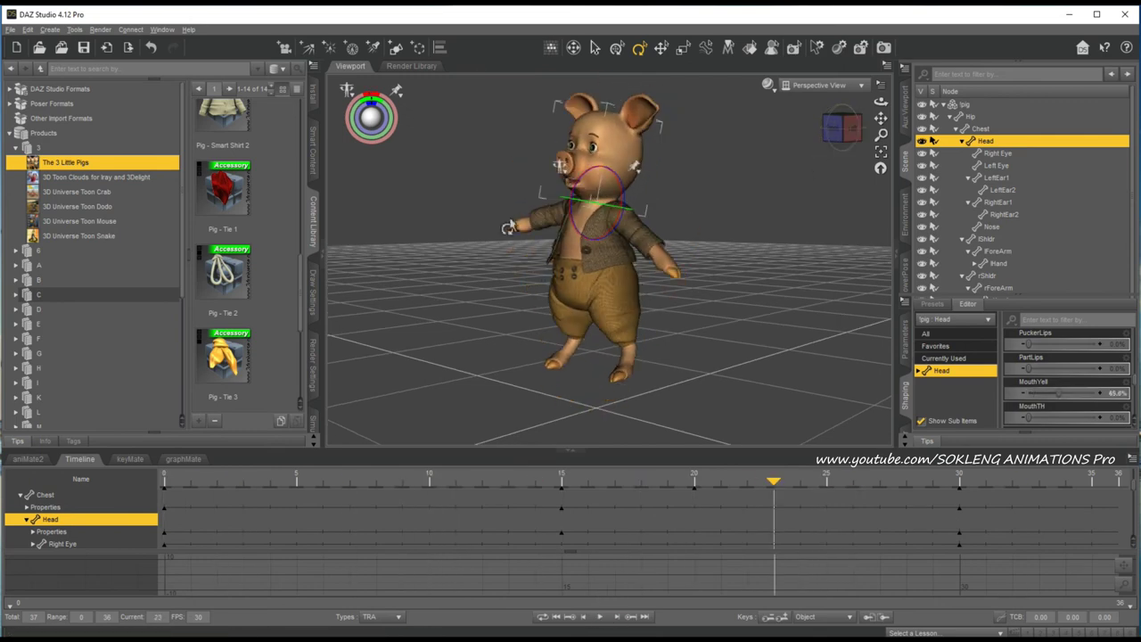
# Step: Deselect the pig and play the jump again, checking it from the Left view
pyautogui.click(595, 48)
pyautogui.click(713, 101)
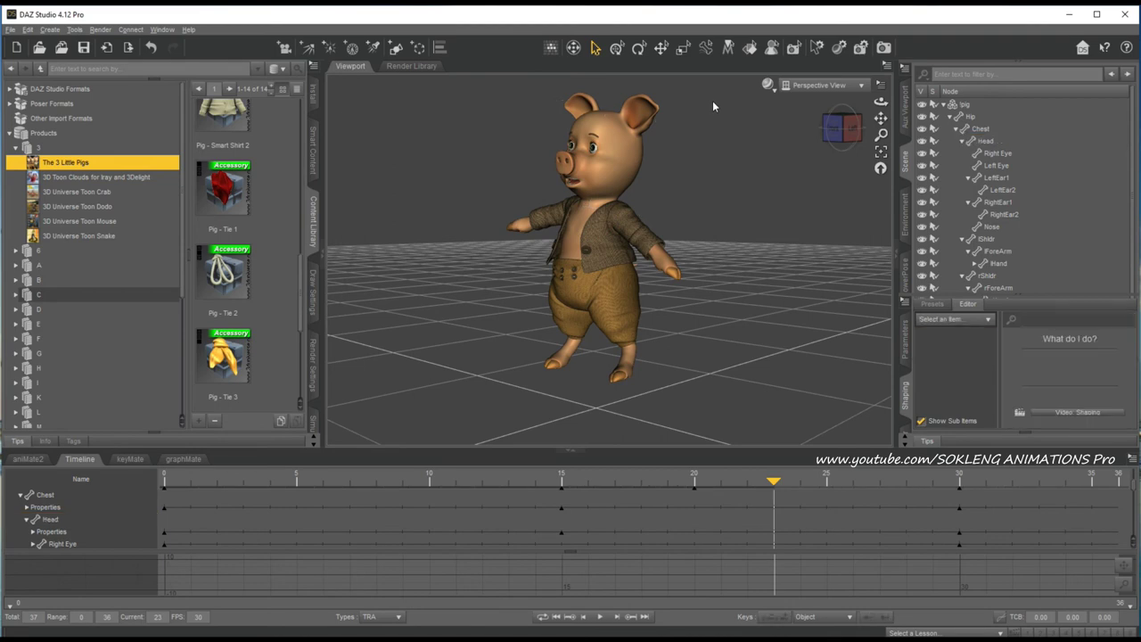
pyautogui.click(601, 617)
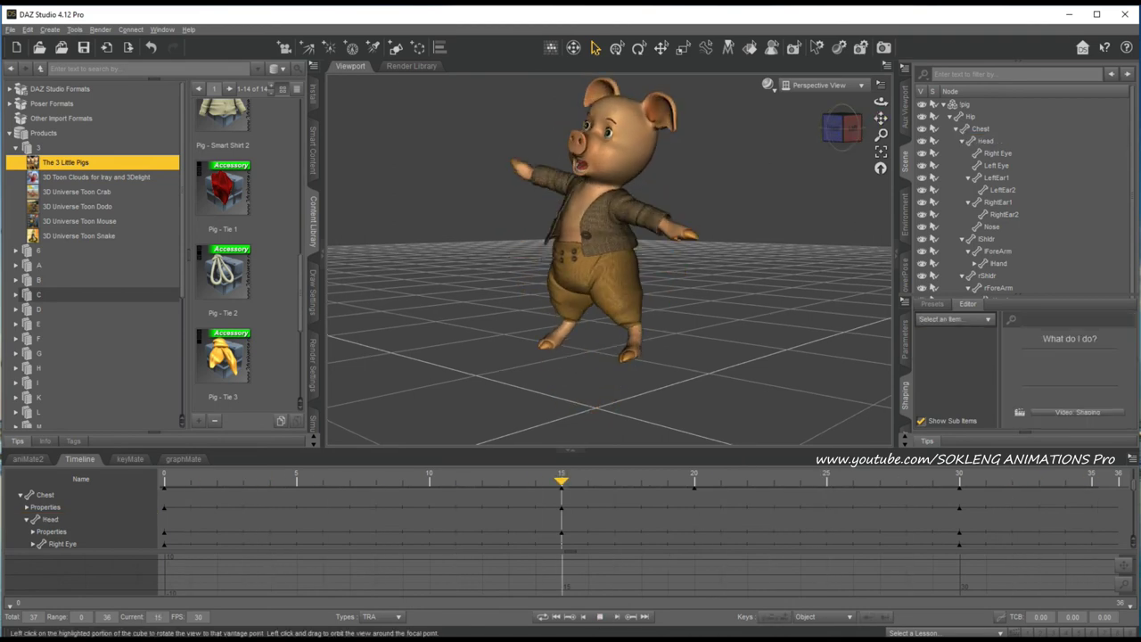
pyautogui.click(839, 141)
pyautogui.moveTo(841, 129); pyautogui.dragTo(772, 126)
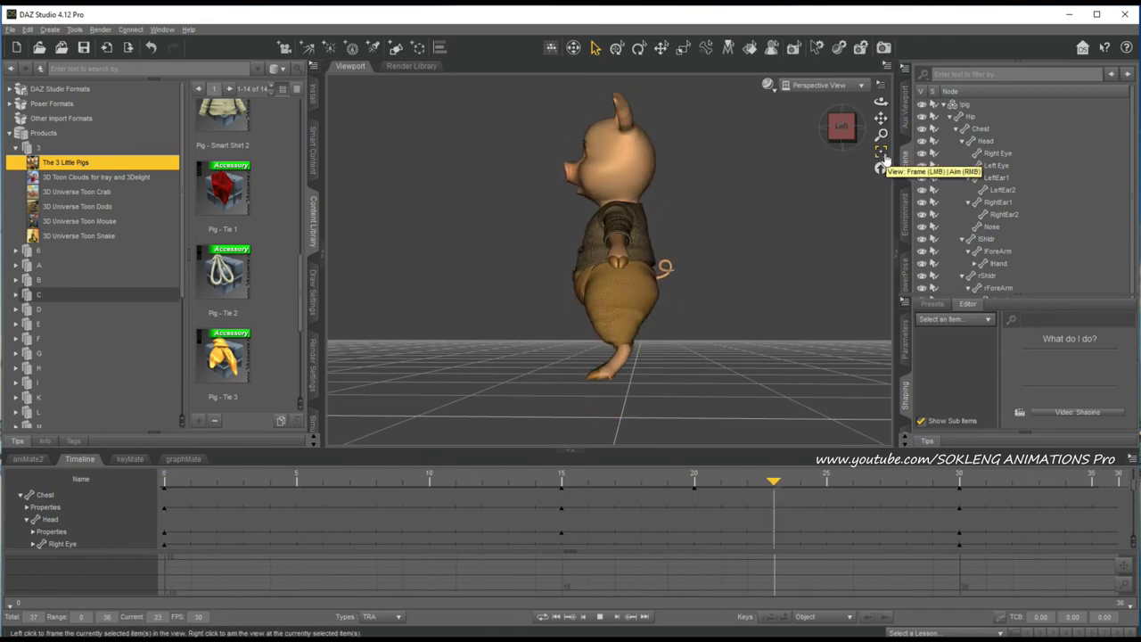
pyautogui.click(599, 616)
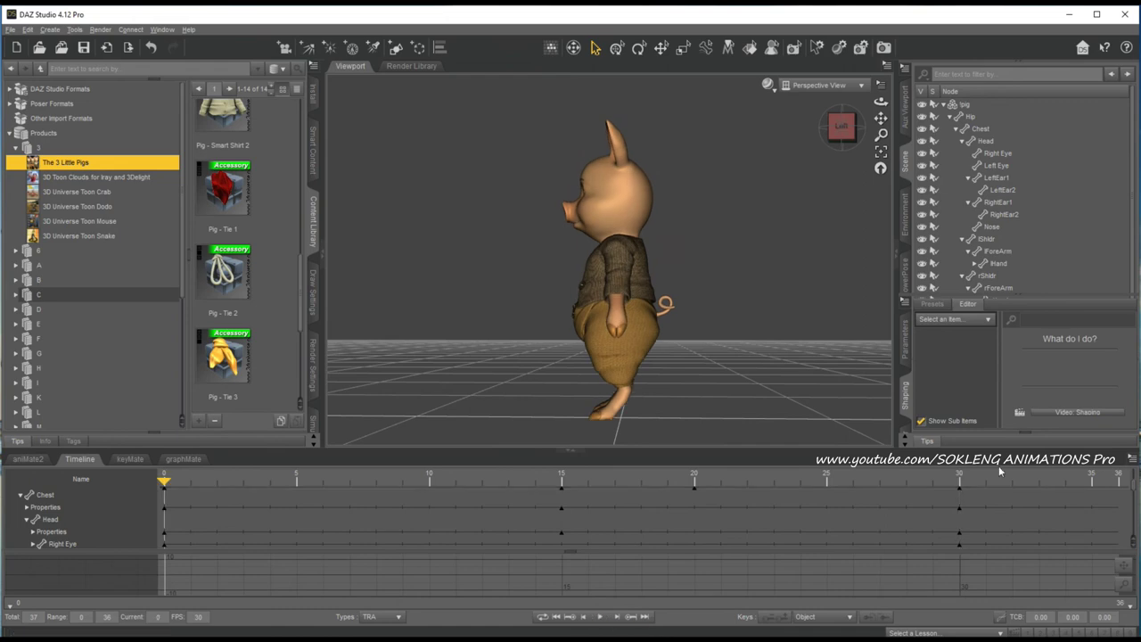
# Step: Rotate the left foot and left toe downward at frame 15 in the Left view
pyautogui.moveTo(164, 490); pyautogui.dragTo(561, 489)
pyautogui.click(617, 344)
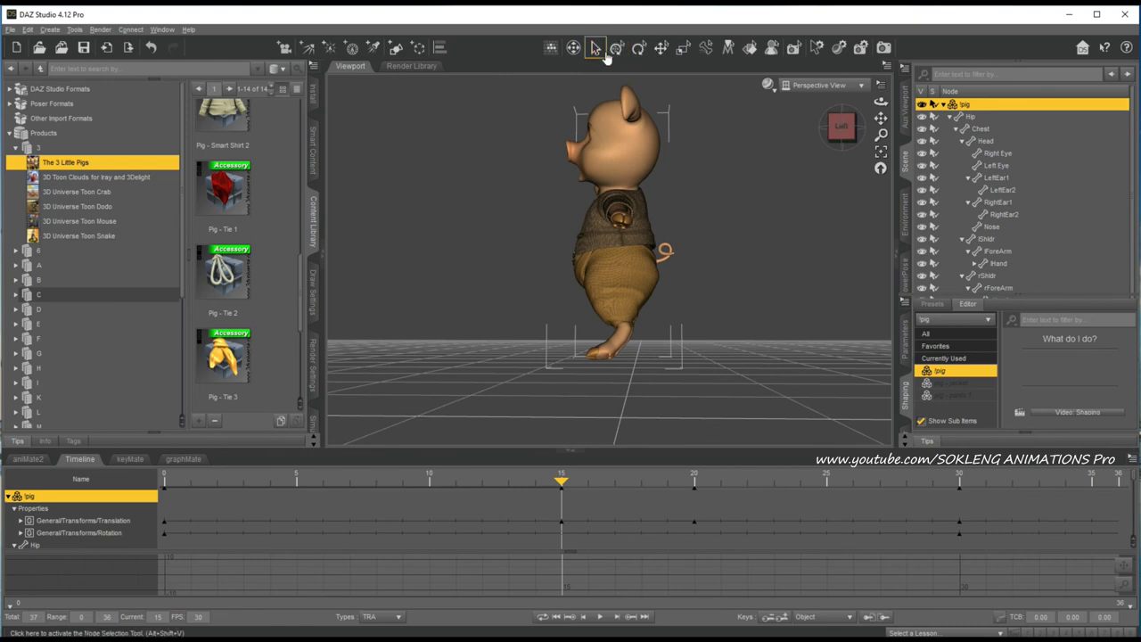
pyautogui.click(596, 47)
pyautogui.click(625, 357)
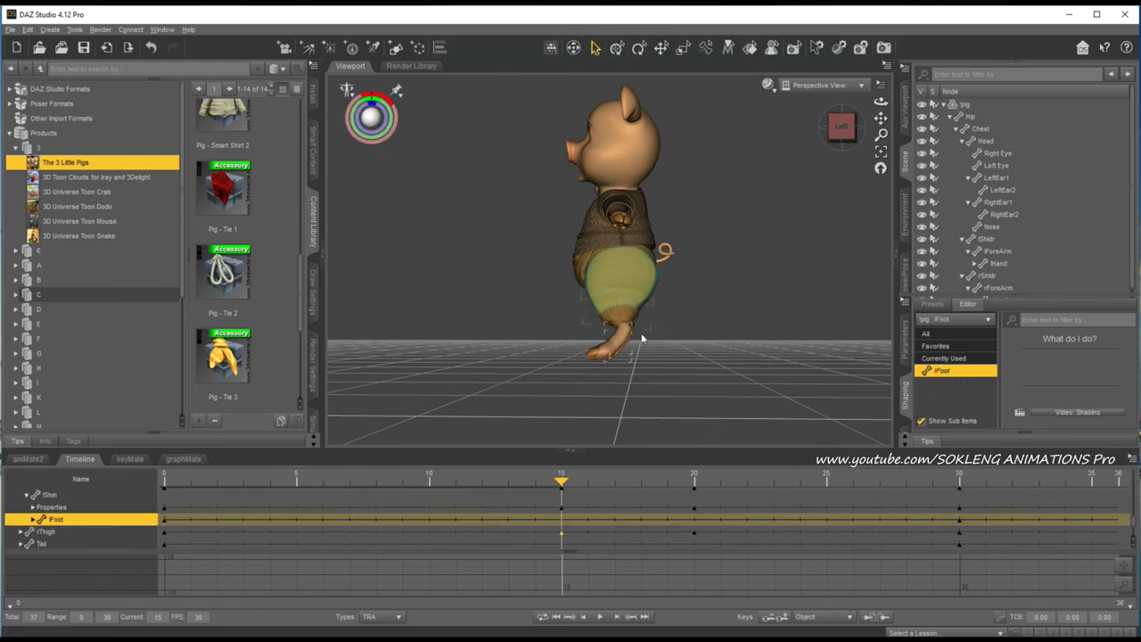
pyautogui.click(642, 50)
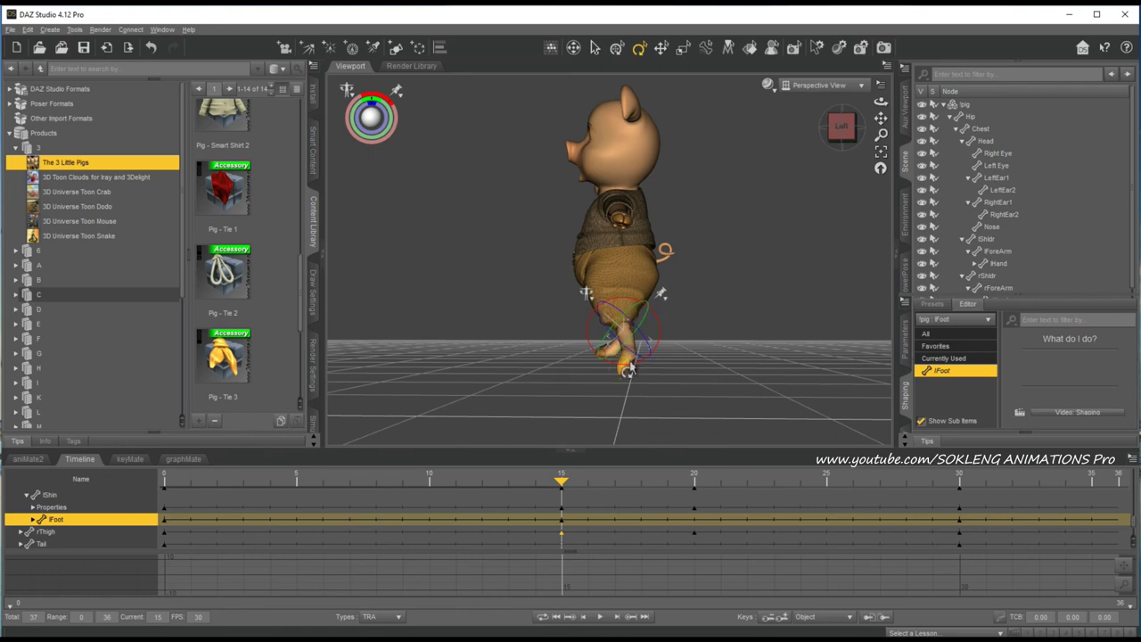
pyautogui.click(611, 371)
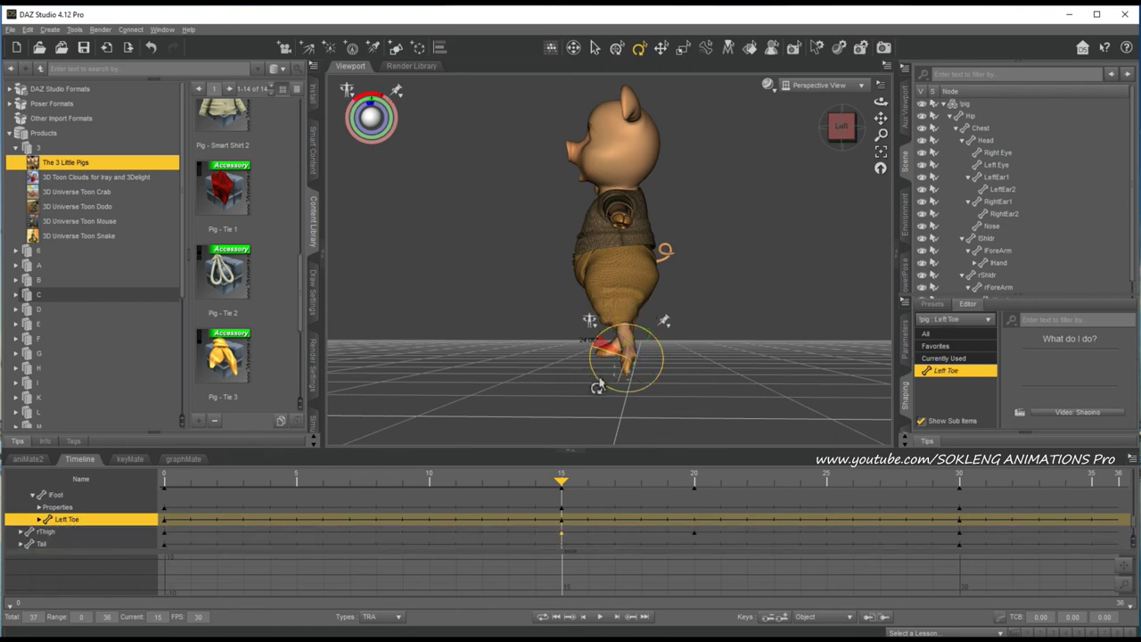
# Step: Bend the left shin backward and rotate the left foot forward at frame 15, working close up on the leg
pyautogui.click(878, 157)
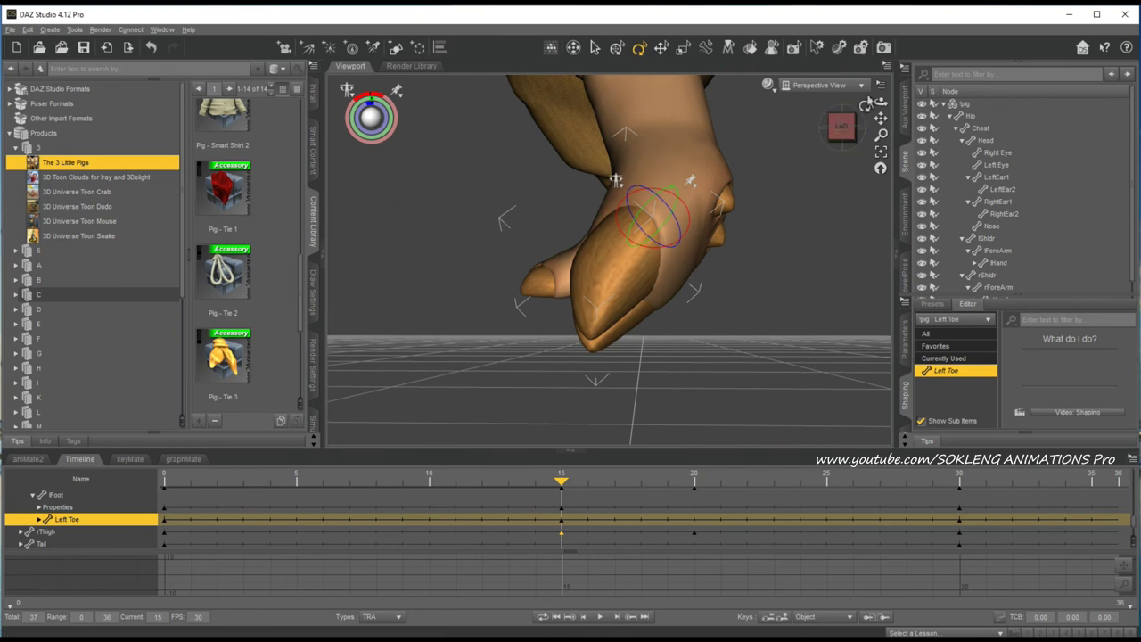
pyautogui.click(842, 126)
pyautogui.scroll(-3, 756, 201)
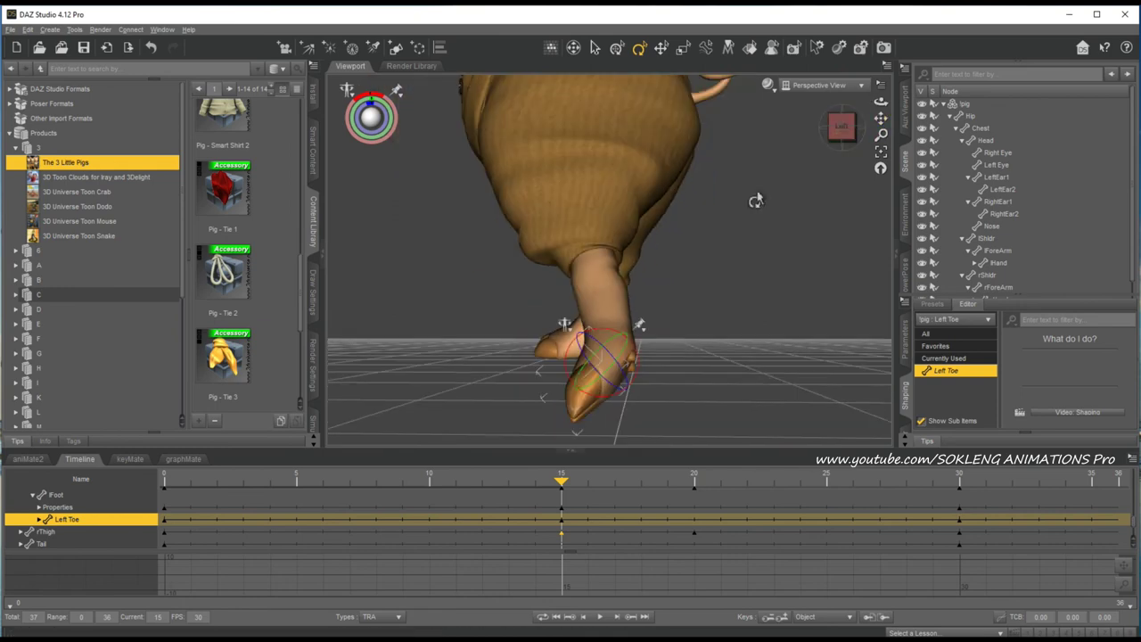
pyautogui.keyDown('alt'); pyautogui.moveTo(686, 229); pyautogui.dragTo(596, 237); pyautogui.keyUp('alt')
pyautogui.click(593, 237)
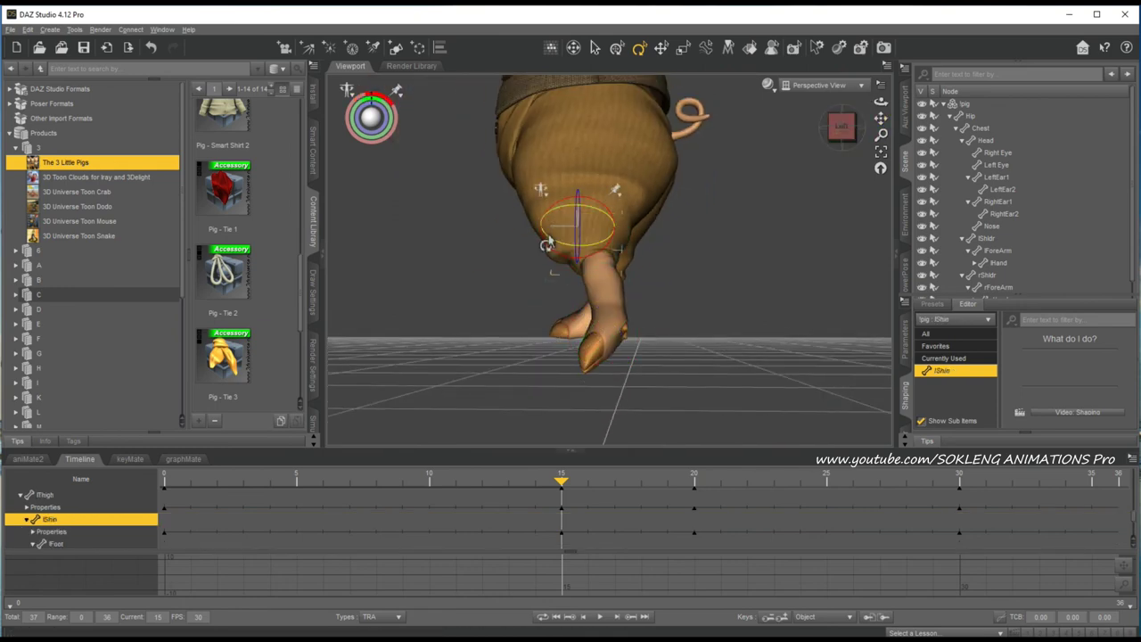
pyautogui.moveTo(842, 133); pyautogui.dragTo(842, 157)
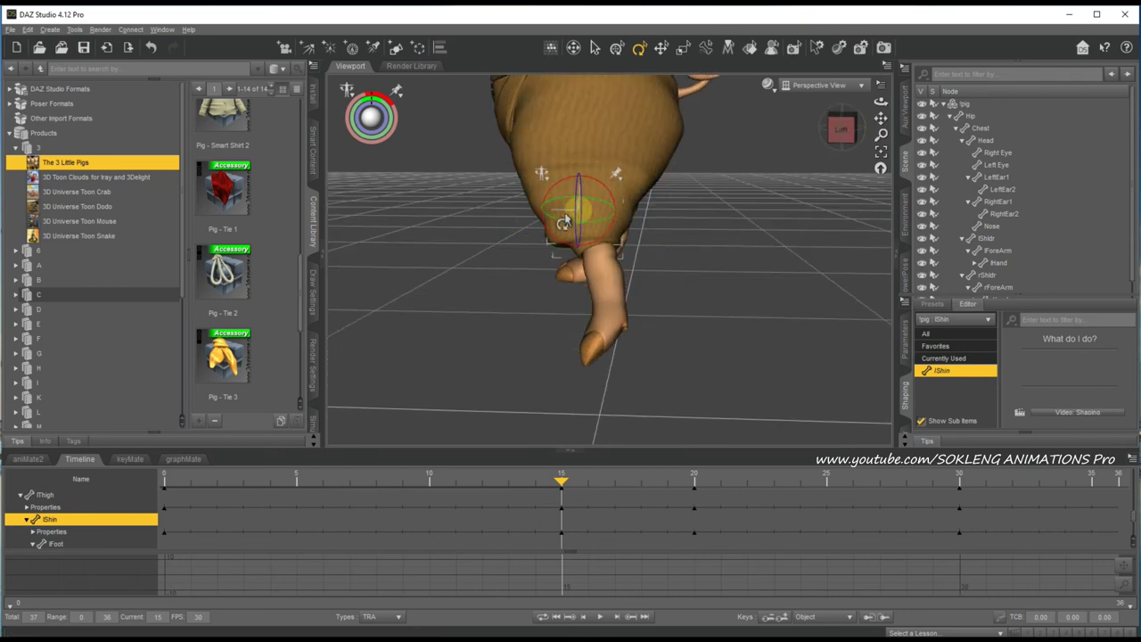
pyautogui.moveTo(545, 234); pyautogui.dragTo(547, 236)
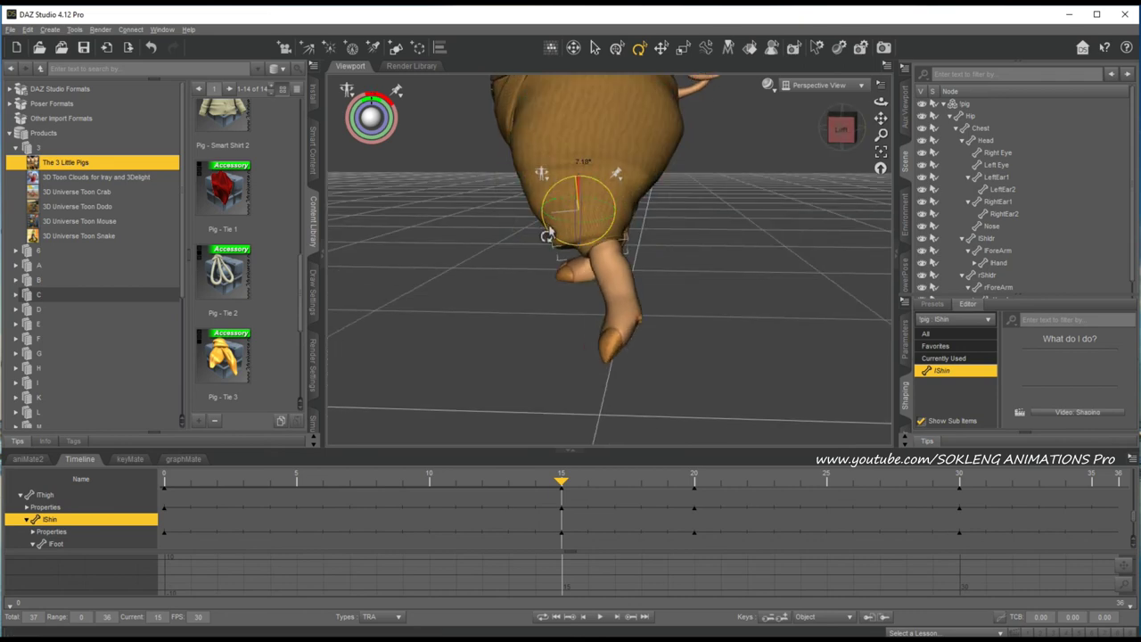
pyautogui.click(603, 279)
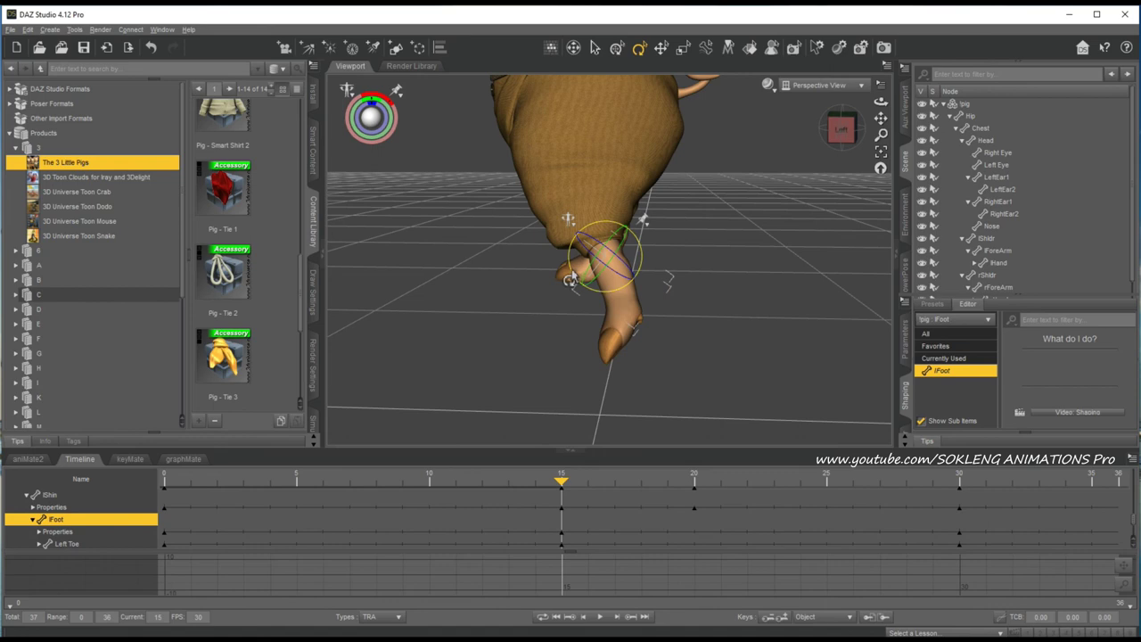
pyautogui.moveTo(571, 279); pyautogui.dragTo(560, 274)
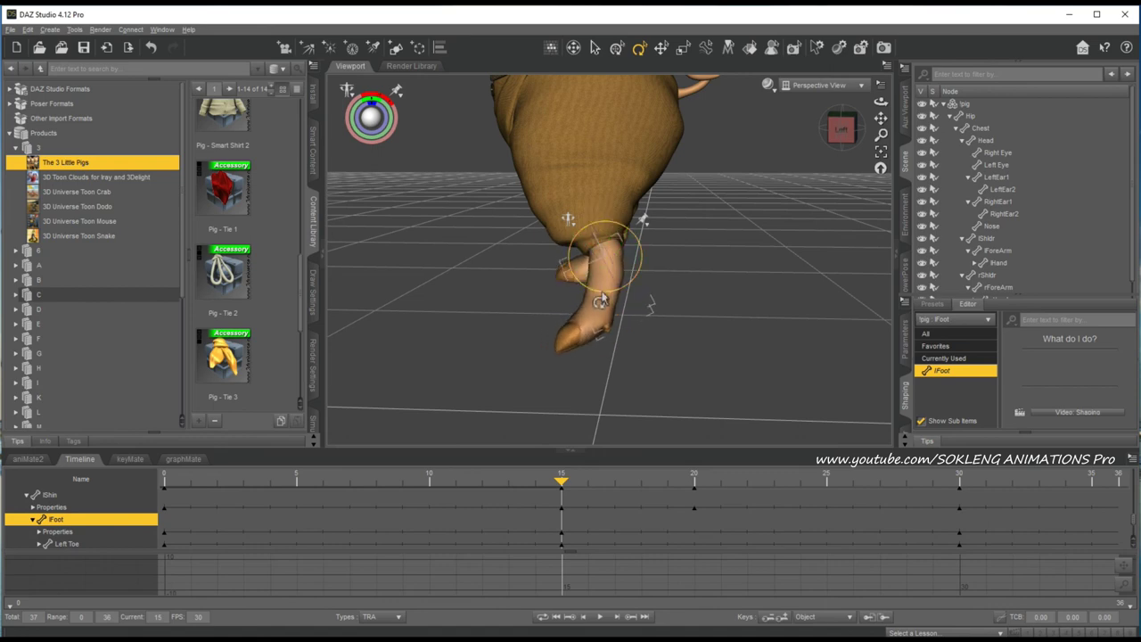
# Step: Rotate the left toe further downward at frame 15
pyautogui.click(567, 323)
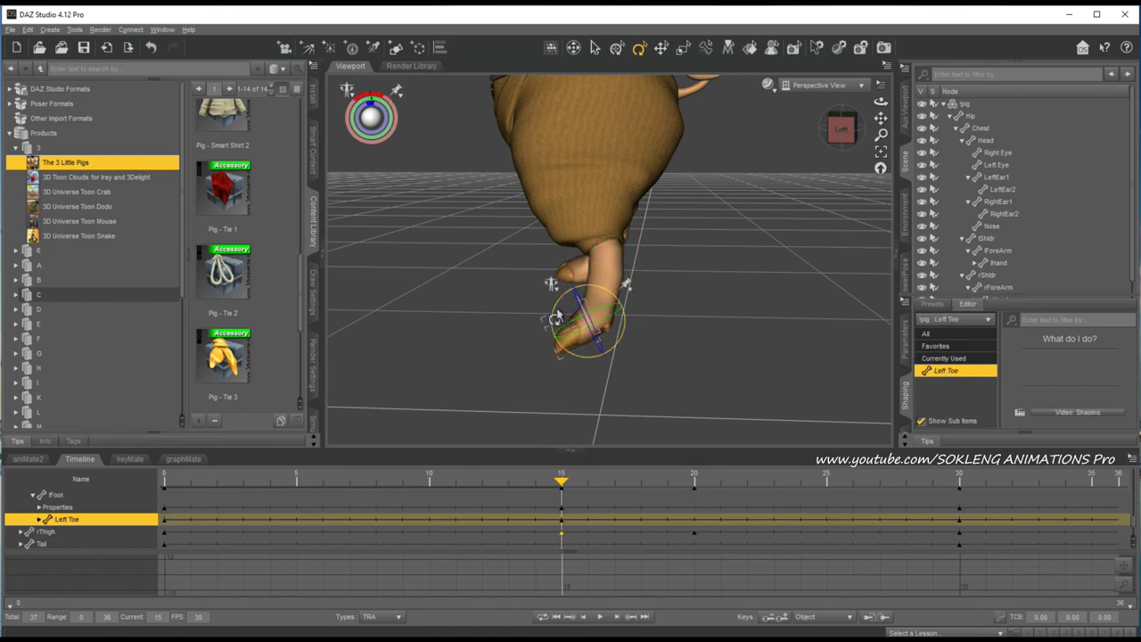
pyautogui.moveTo(556, 316); pyautogui.dragTo(557, 324)
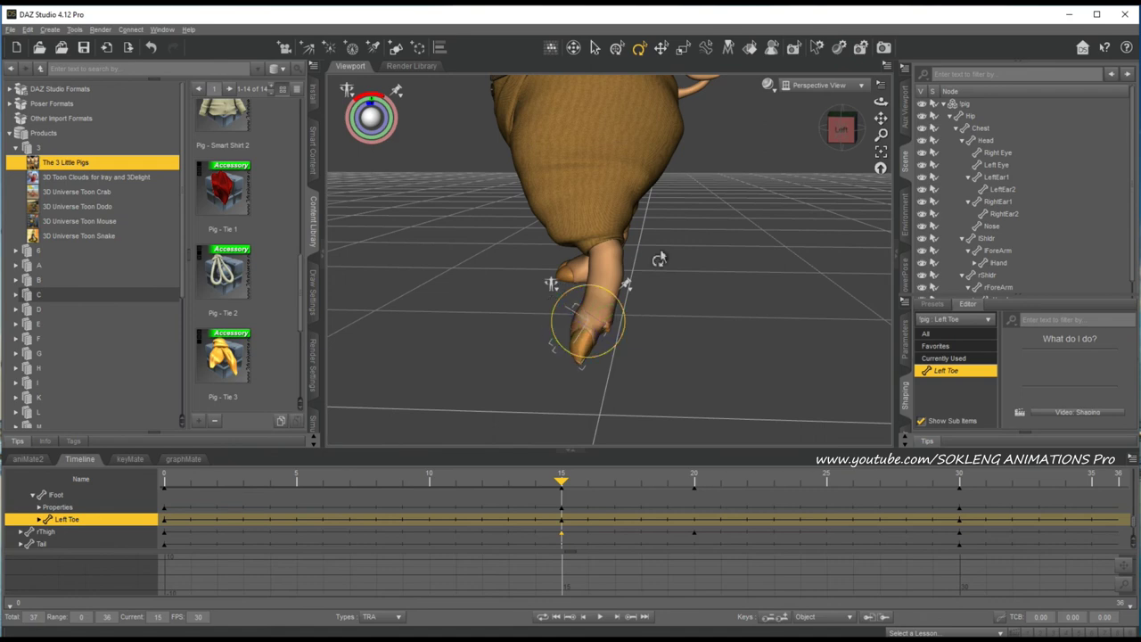
# Step: From the pig's right side, rotate the right shin forward and the right foot back down at frame 15
pyautogui.moveTo(841, 132); pyautogui.dragTo(890, 121)
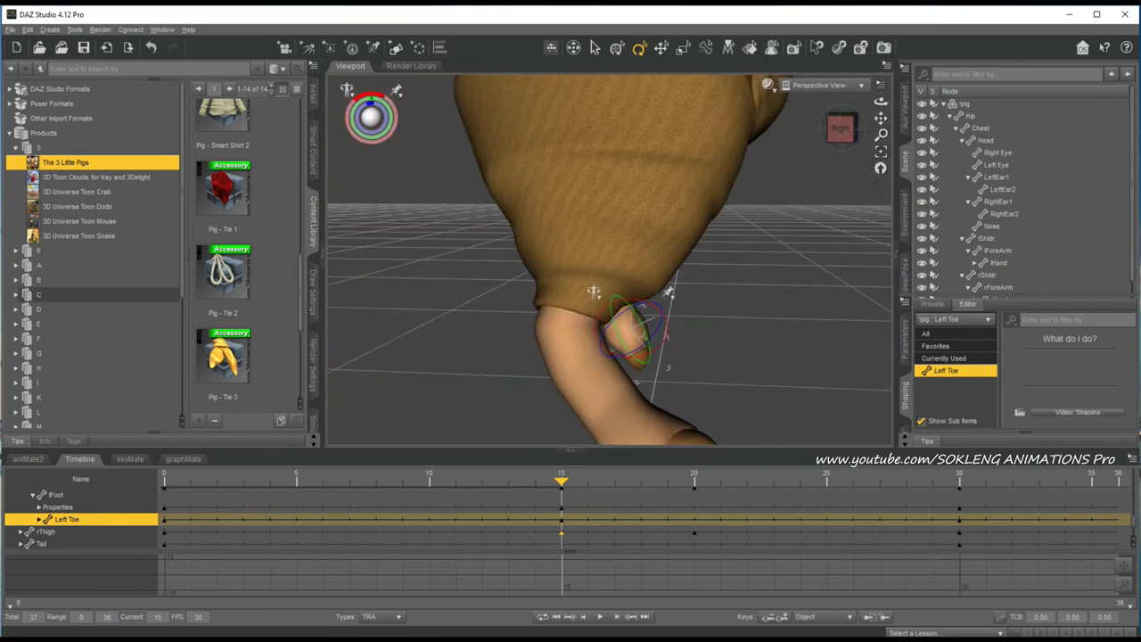
pyautogui.click(575, 298)
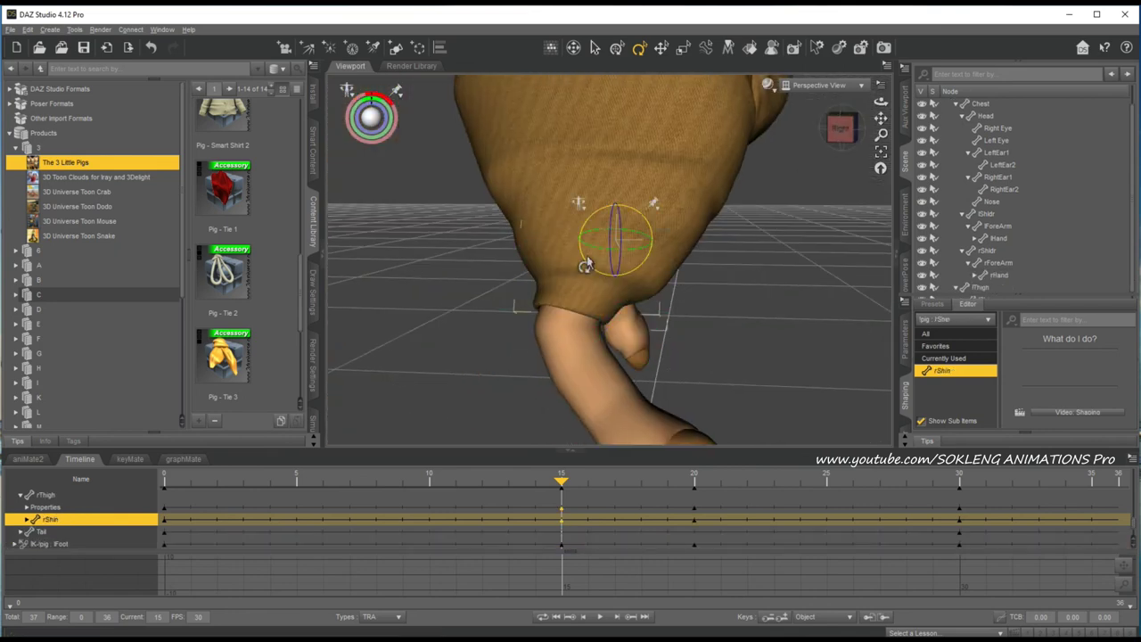
pyautogui.moveTo(583, 268); pyautogui.dragTo(588, 272)
pyautogui.click(600, 372)
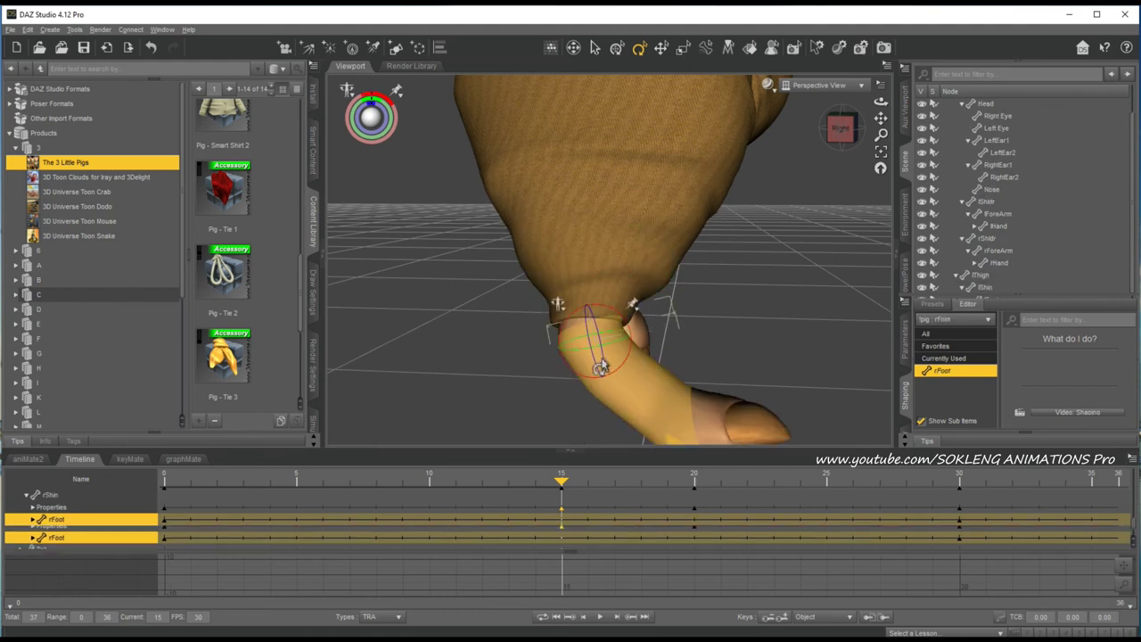
pyautogui.moveTo(564, 375); pyautogui.dragTo(562, 368)
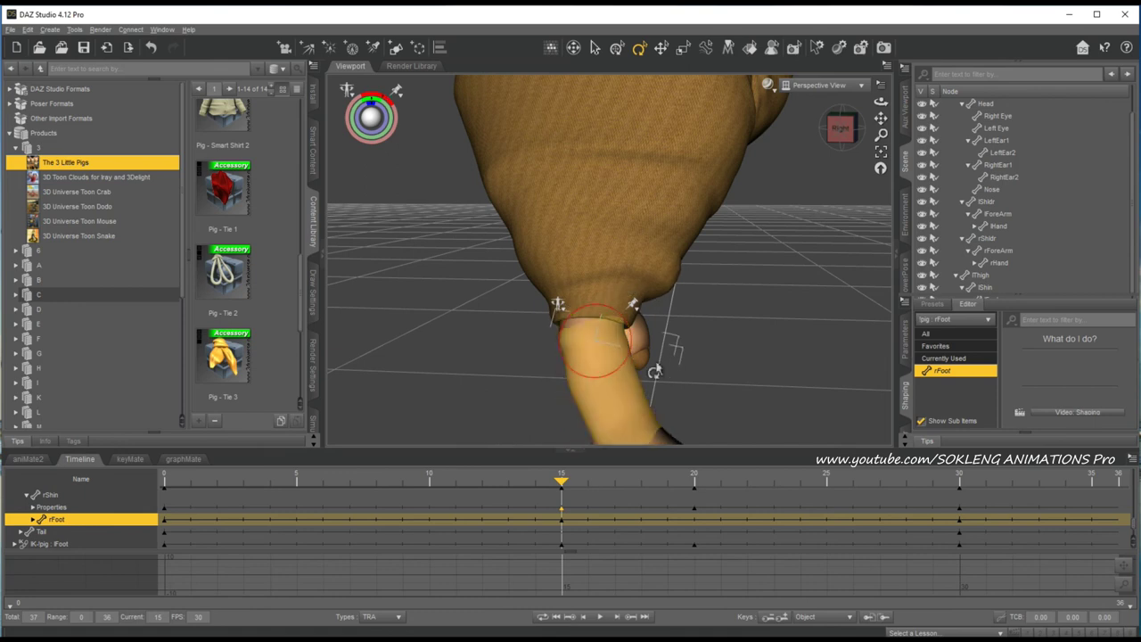
# Step: Rotate the right toe downward at frame 15 so that it follows the line of the foot
pyautogui.scroll(3, 712, 373)
pyautogui.scroll(-6, 711, 375)
pyautogui.keyDown('alt'); pyautogui.moveTo(711, 376); pyautogui.dragTo(629, 366); pyautogui.keyUp('alt')
pyautogui.click(629, 365)
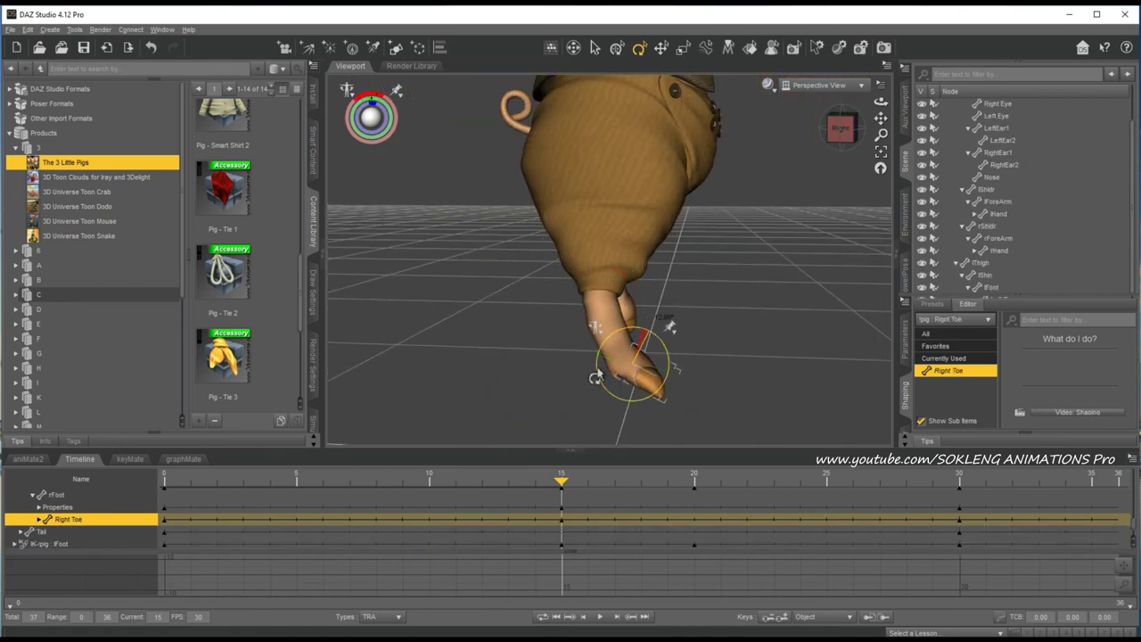
pyautogui.click(617, 373)
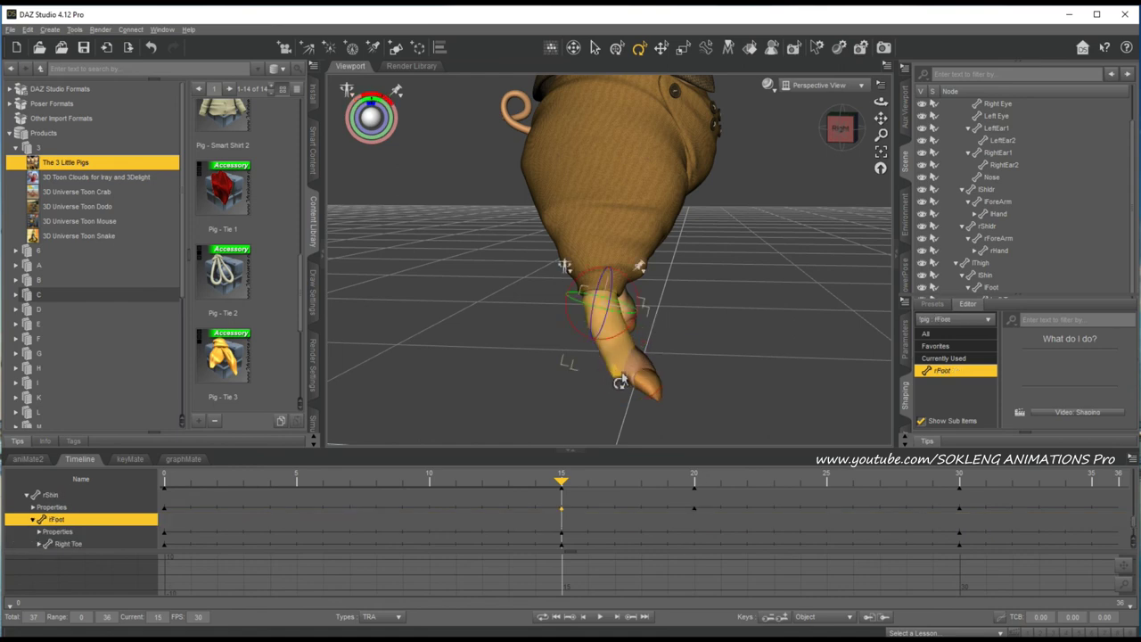
pyautogui.click(623, 380)
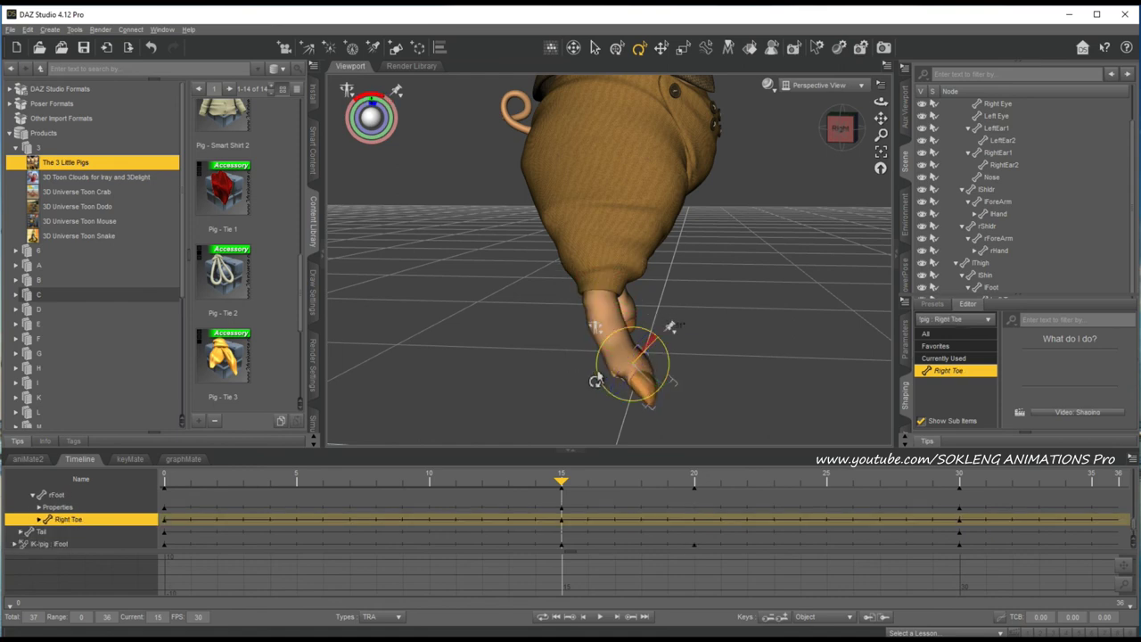
# Step: Adjust the right thigh and swing the right foot outward at frame 15, working from the Front view
pyautogui.moveTo(841, 134); pyautogui.dragTo(780, 156)
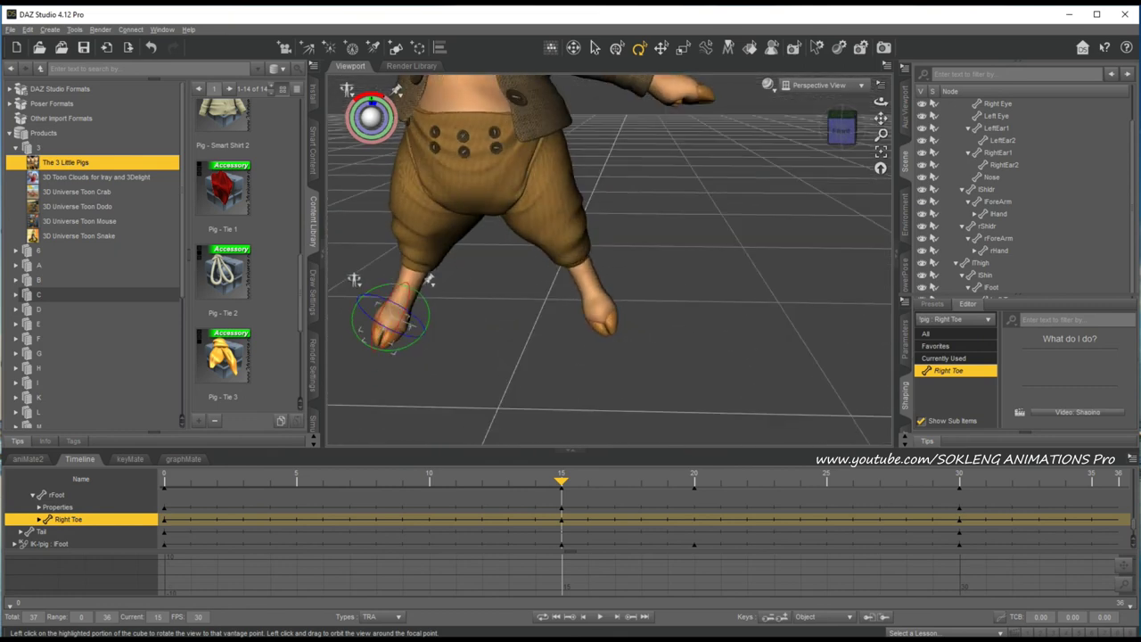
pyautogui.scroll(-5, 575, 258)
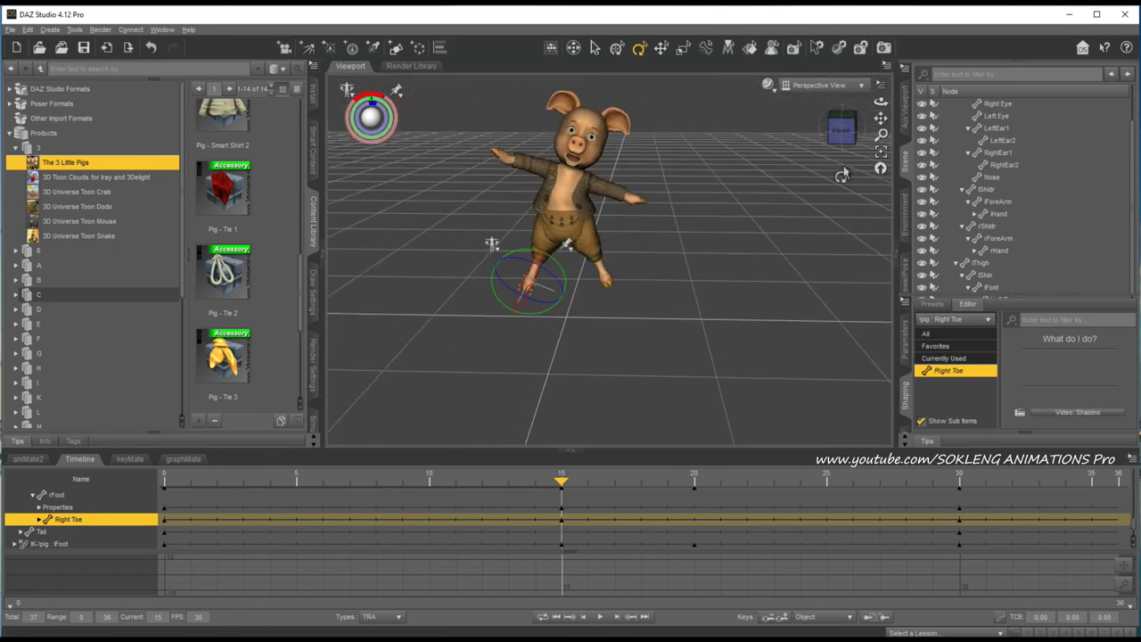
pyautogui.click(841, 130)
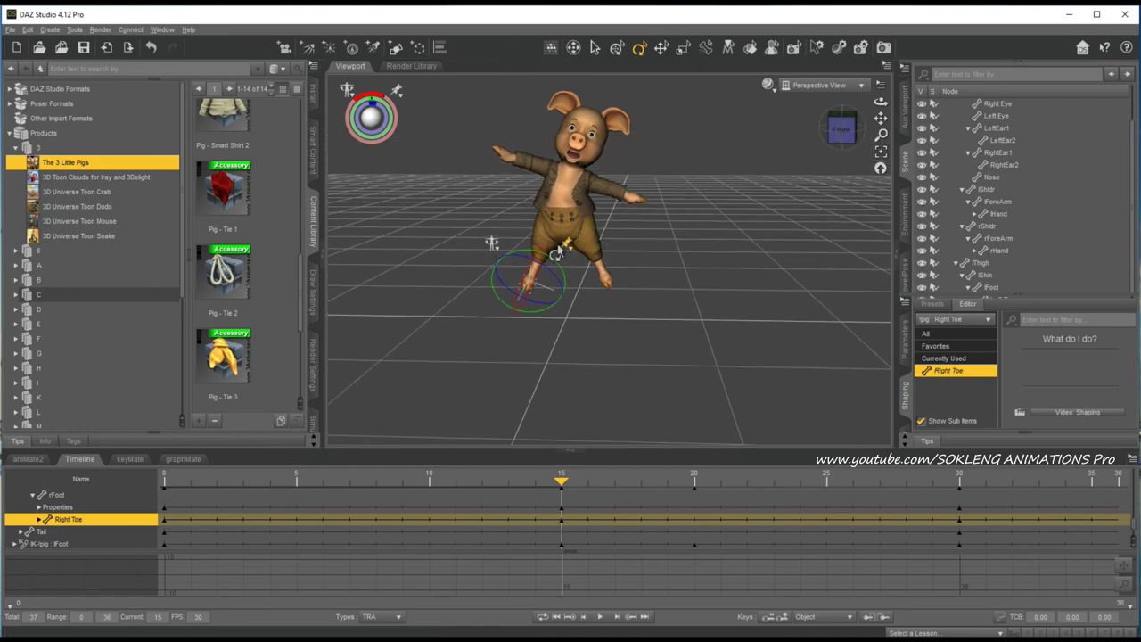
pyautogui.click(552, 252)
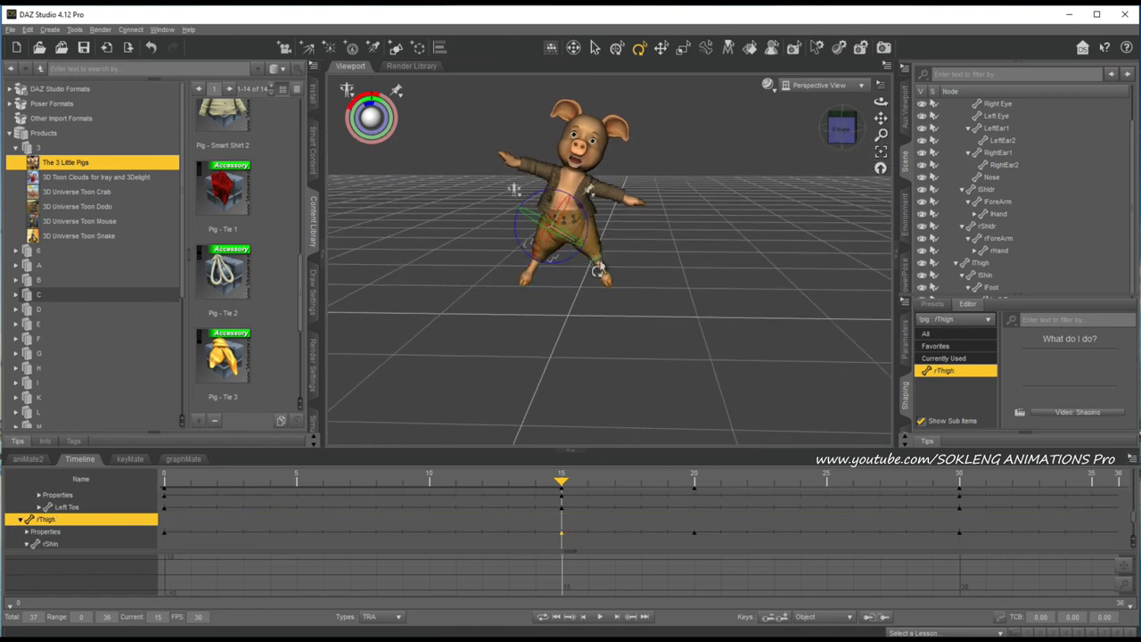
pyautogui.click(533, 277)
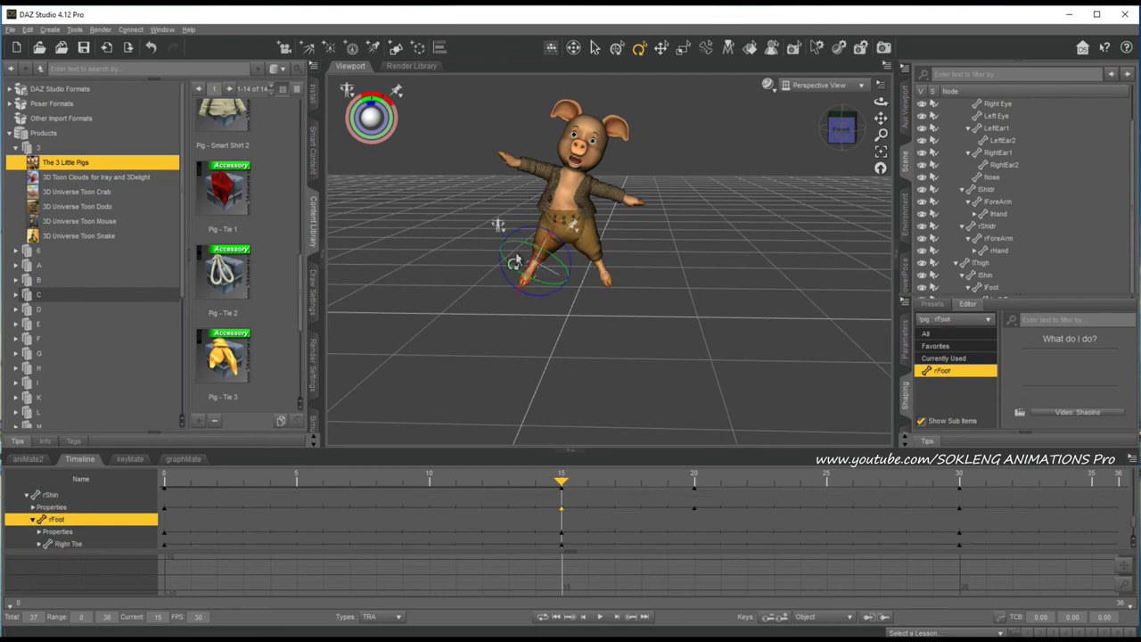
pyautogui.moveTo(526, 239); pyautogui.dragTo(561, 270)
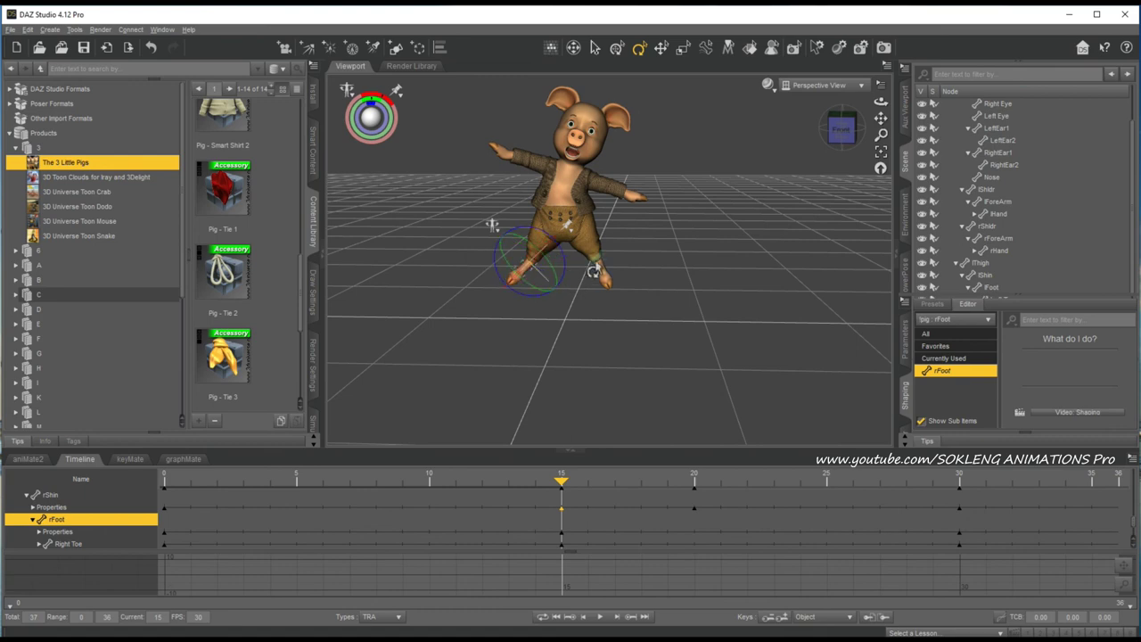
pyautogui.click(600, 274)
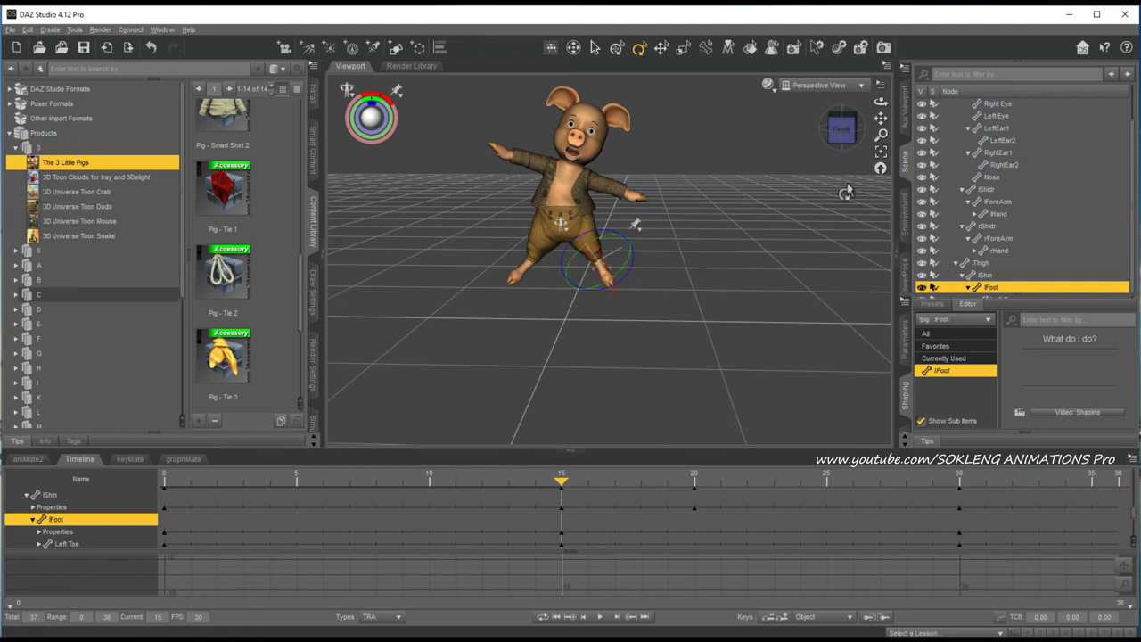
# Step: Play the jump animation from the Front view, orbit to the pig's left side and stop playback
pyautogui.moveTo(527, 489); pyautogui.dragTo(3, 517)
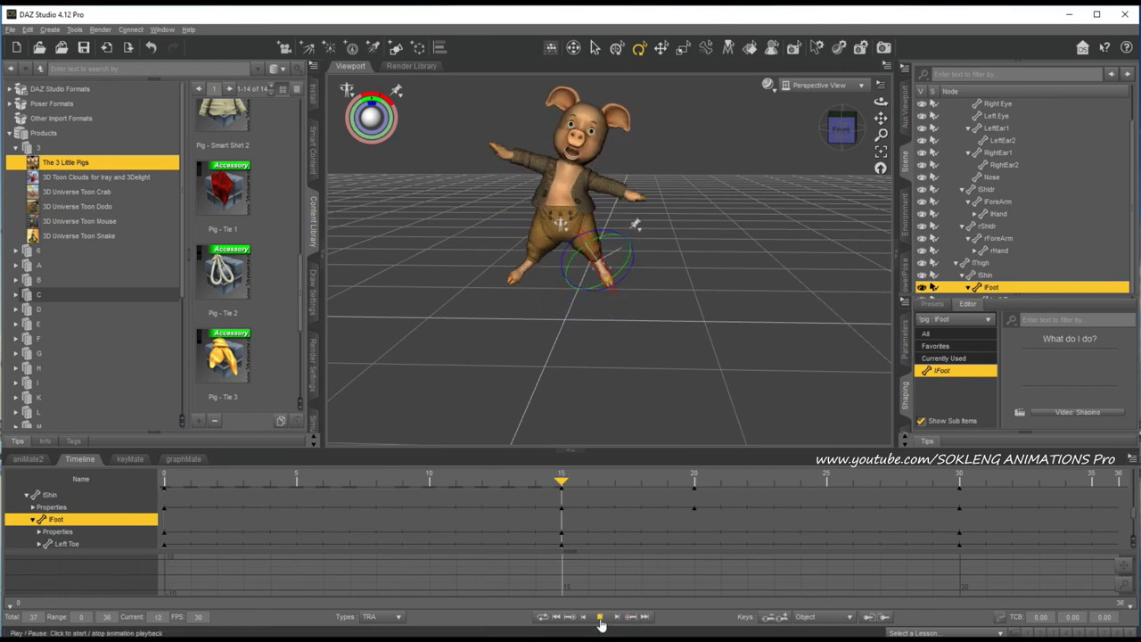
pyautogui.click(595, 47)
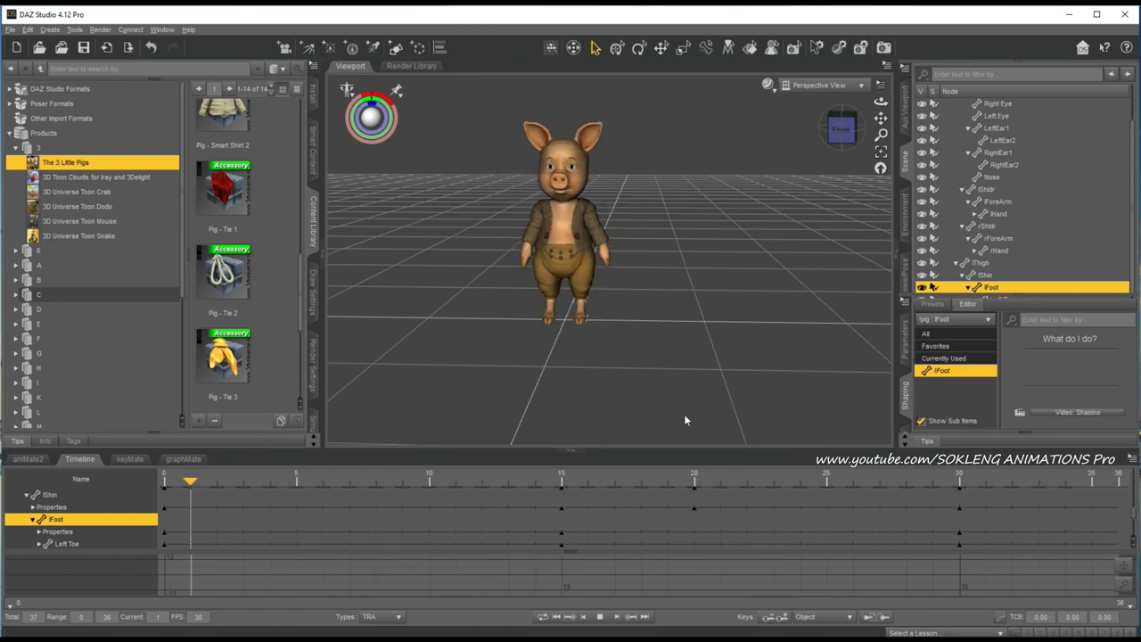
pyautogui.moveTo(842, 132); pyautogui.dragTo(769, 176)
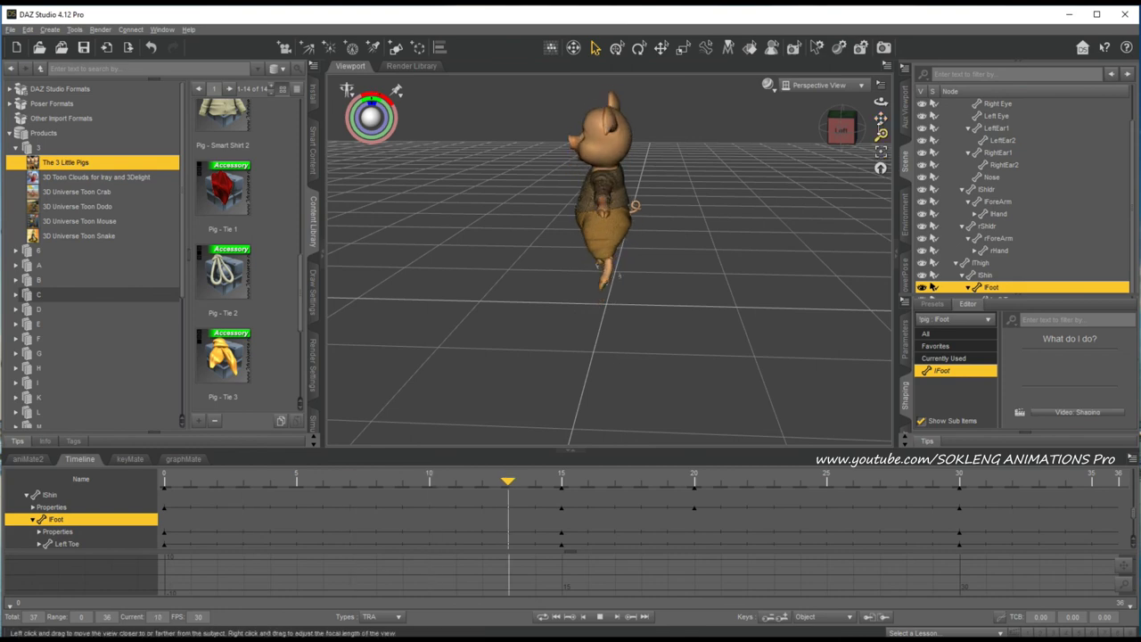
pyautogui.click(599, 616)
# Step: Select the tail, frame it closely at frame 15 and rotate it downward
pyautogui.click(635, 235)
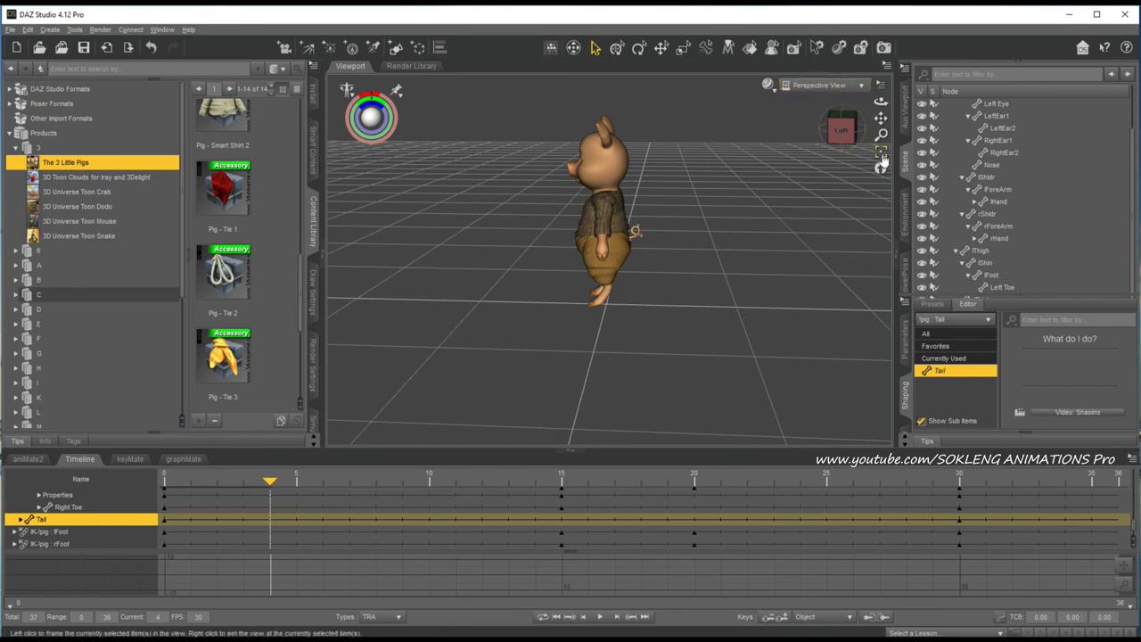
pyautogui.moveTo(355, 502); pyautogui.dragTo(575, 533)
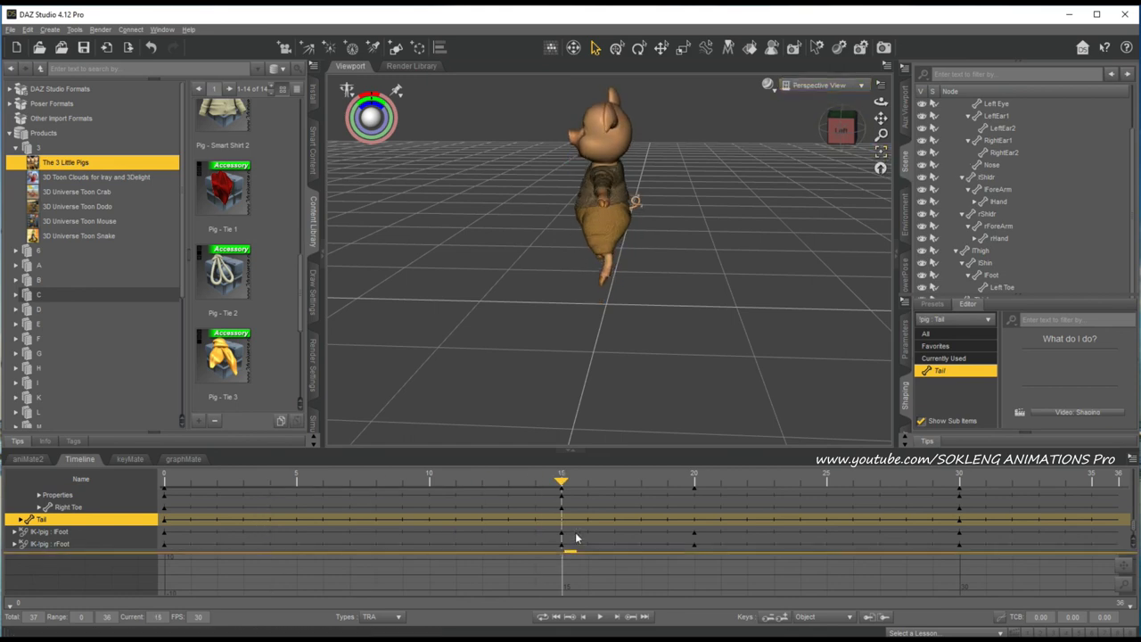
pyautogui.click(881, 152)
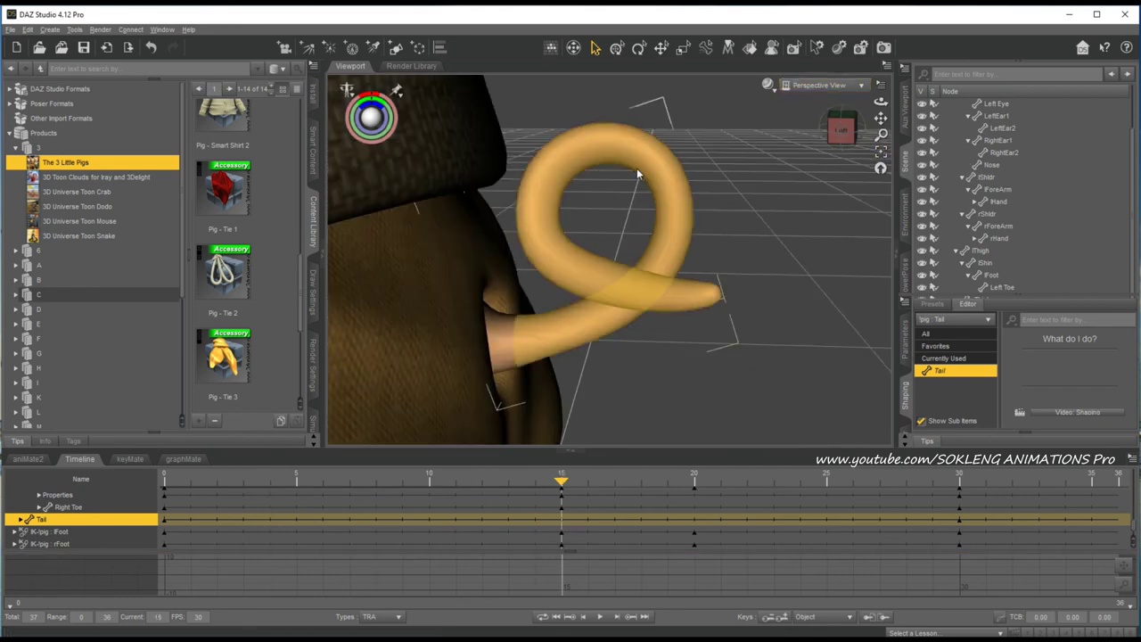
pyautogui.scroll(-5, 670, 189)
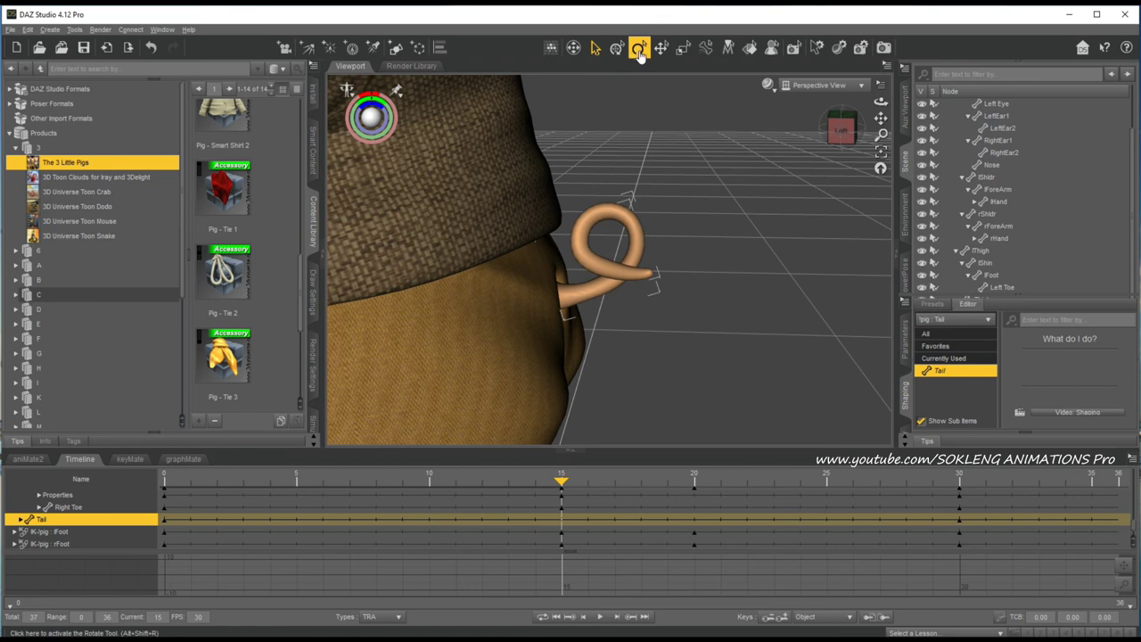
pyautogui.moveTo(560, 278); pyautogui.dragTo(568, 283)
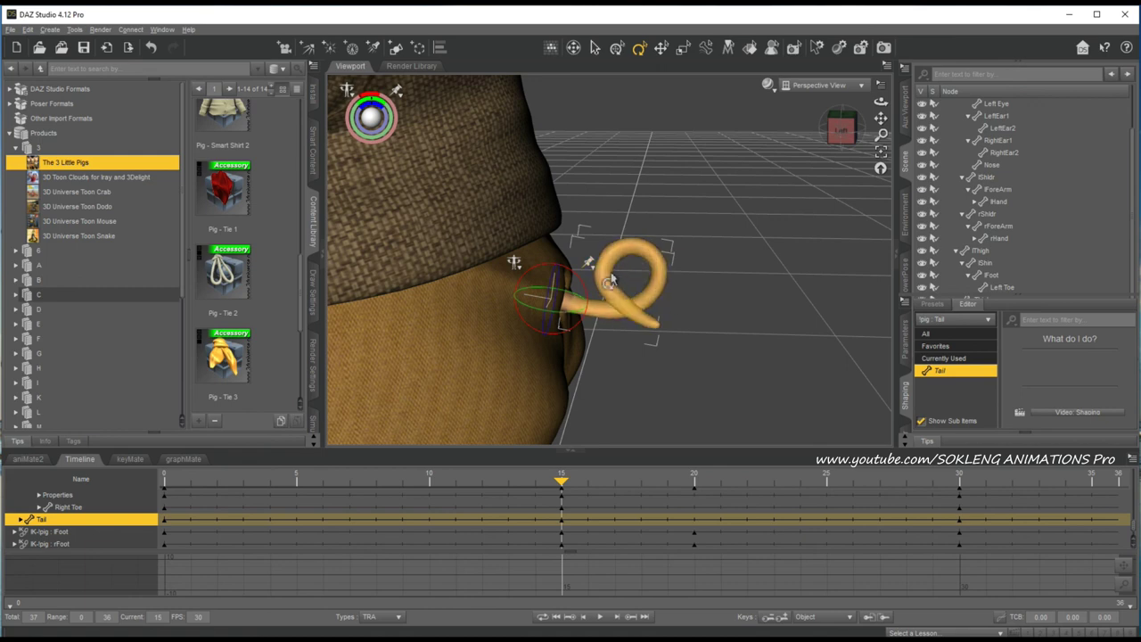
pyautogui.click(615, 300)
pyautogui.click(615, 306)
pyautogui.scroll(-4, 721, 214)
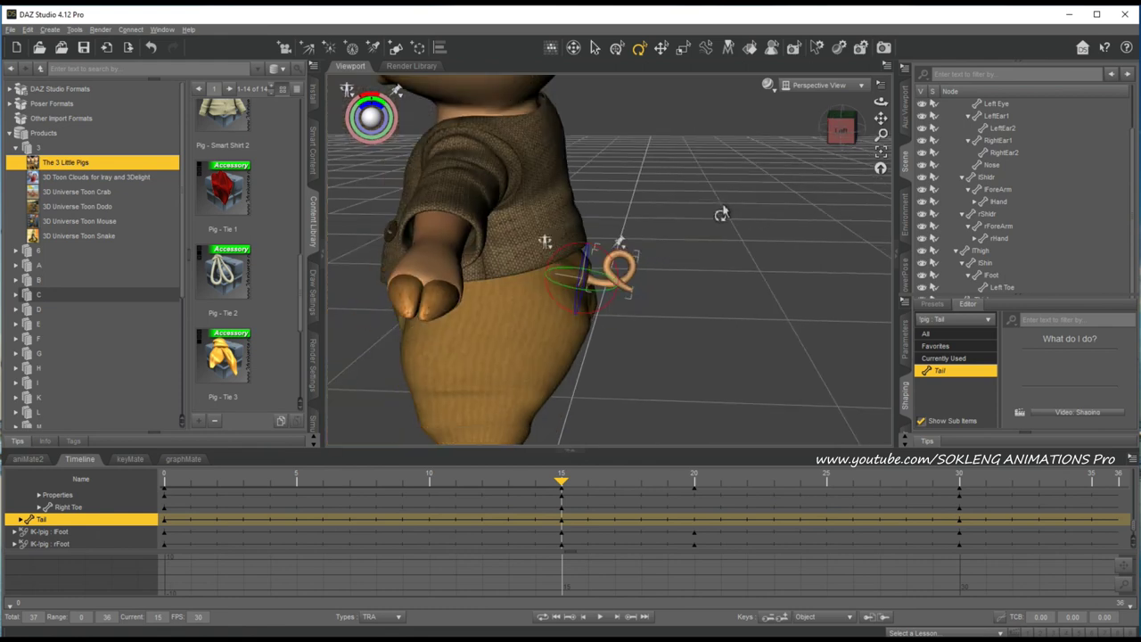
# Step: Scrub the timeline to check the tail motion, orbit around to the front and return to frame 0
pyautogui.moveTo(515, 485); pyautogui.dragTo(368, 542)
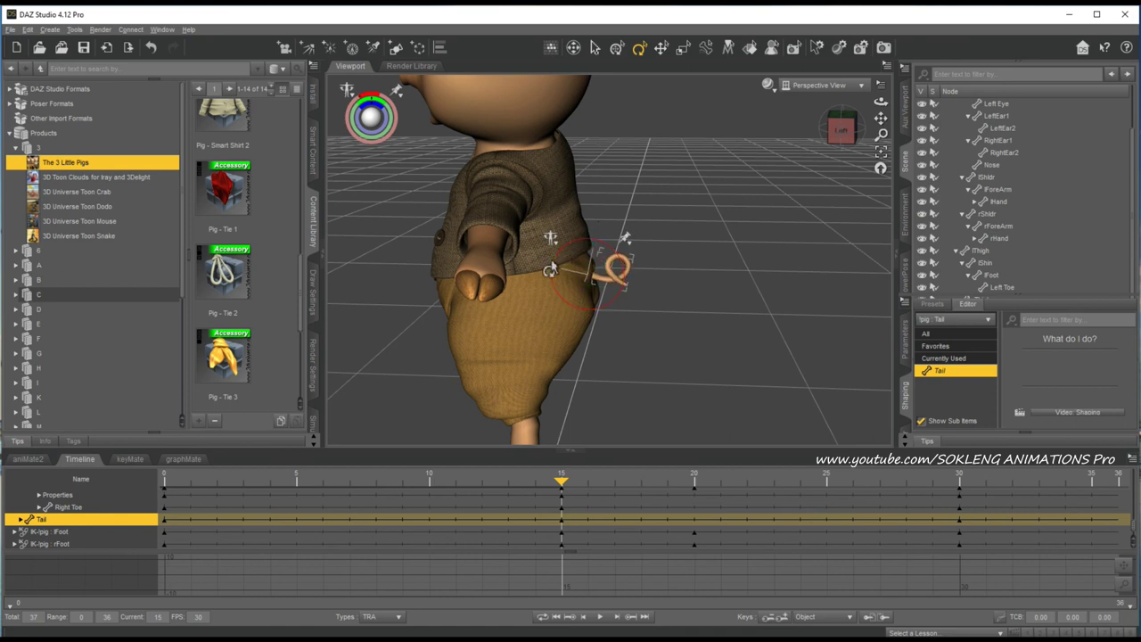
pyautogui.moveTo(562, 492); pyautogui.dragTo(566, 546)
pyautogui.click(831, 114)
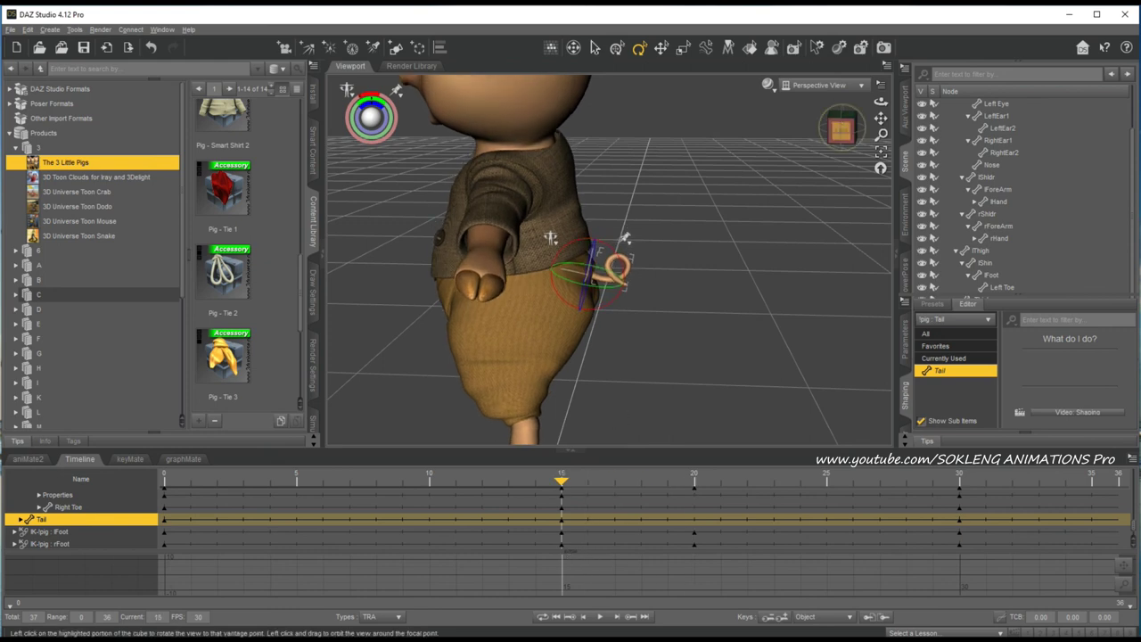
pyautogui.moveTo(840, 128); pyautogui.dragTo(906, 153)
pyautogui.scroll(-4, 721, 179)
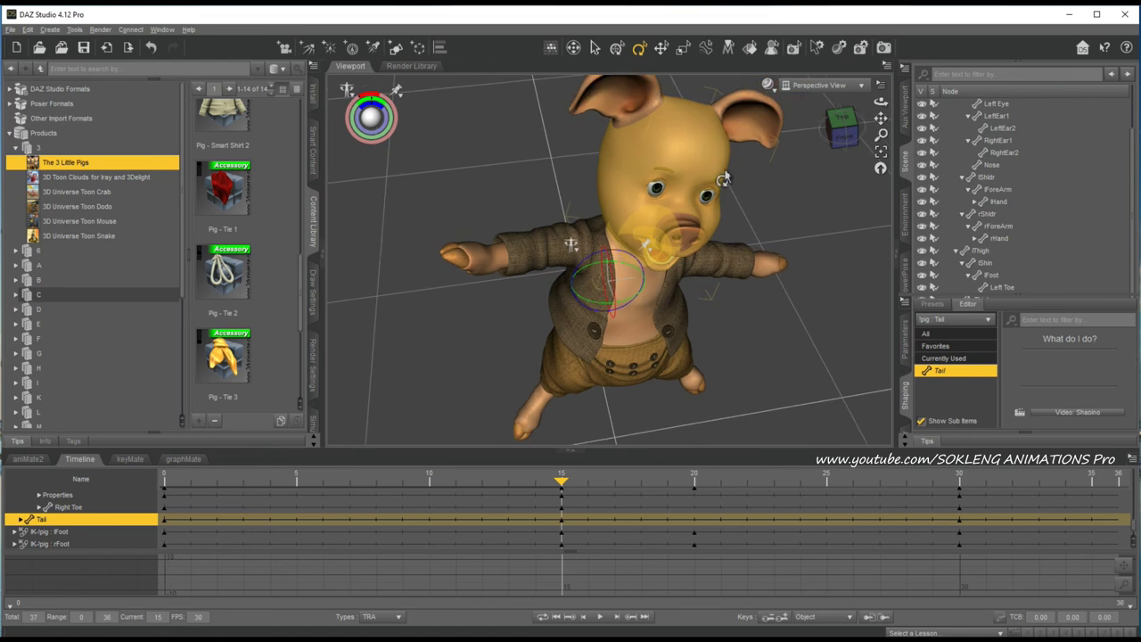
pyautogui.click(842, 135)
pyautogui.moveTo(561, 481); pyautogui.dragTo(164, 482)
pyautogui.click(842, 129)
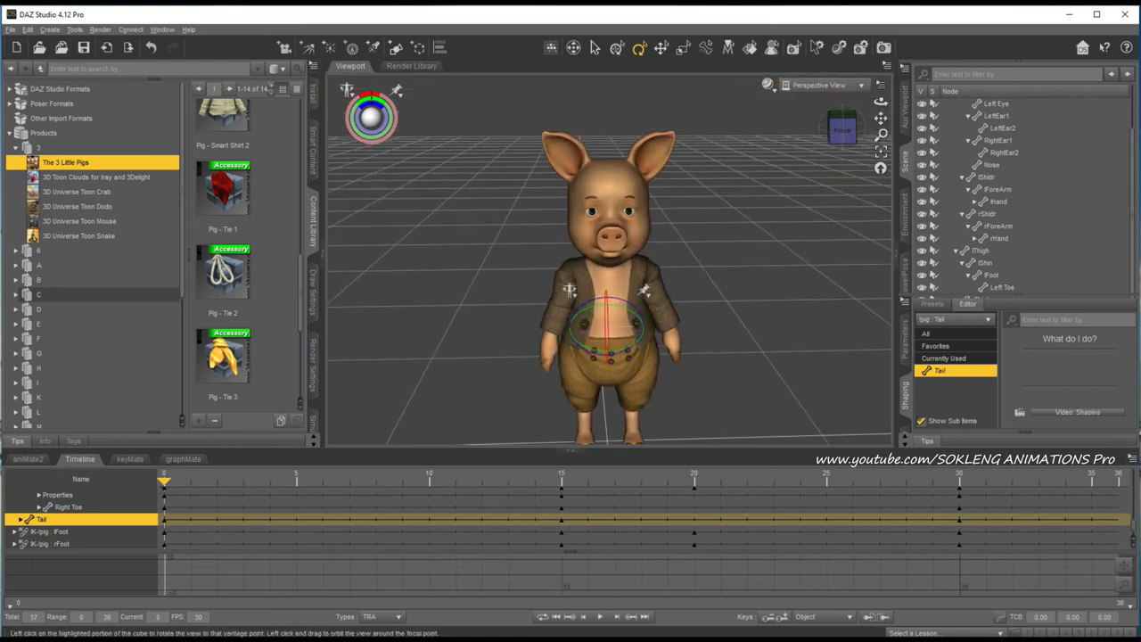
# Step: Play the jump and check it from the front, left, back and right sides of the pig
pyautogui.scroll(-1, 728, 230)
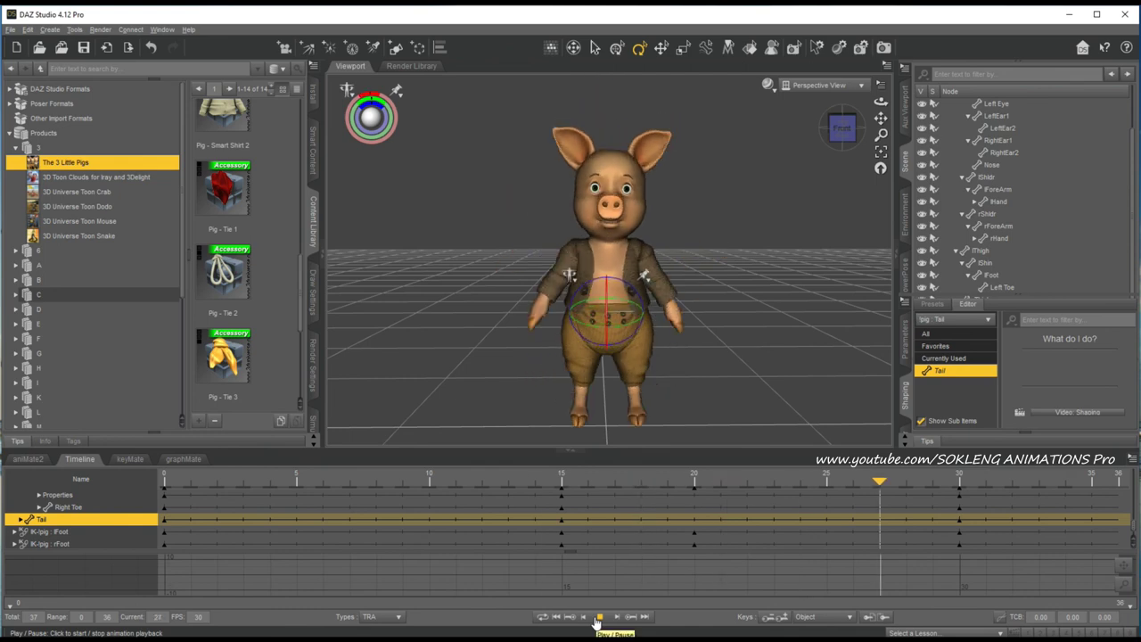
pyautogui.click(596, 48)
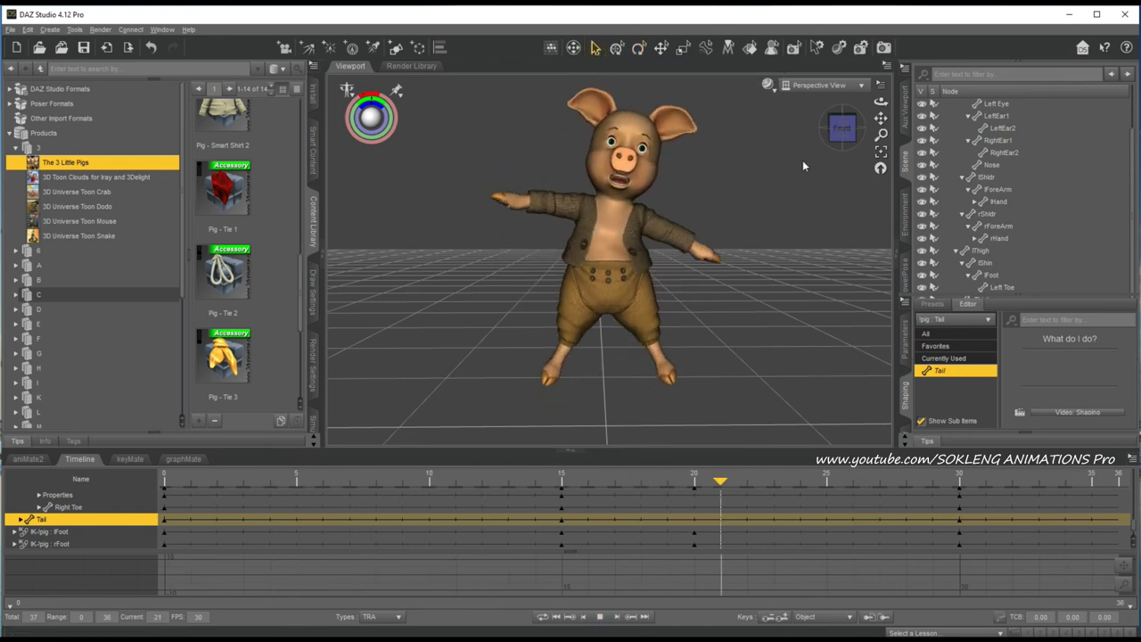
pyautogui.moveTo(841, 128); pyautogui.dragTo(816, 132)
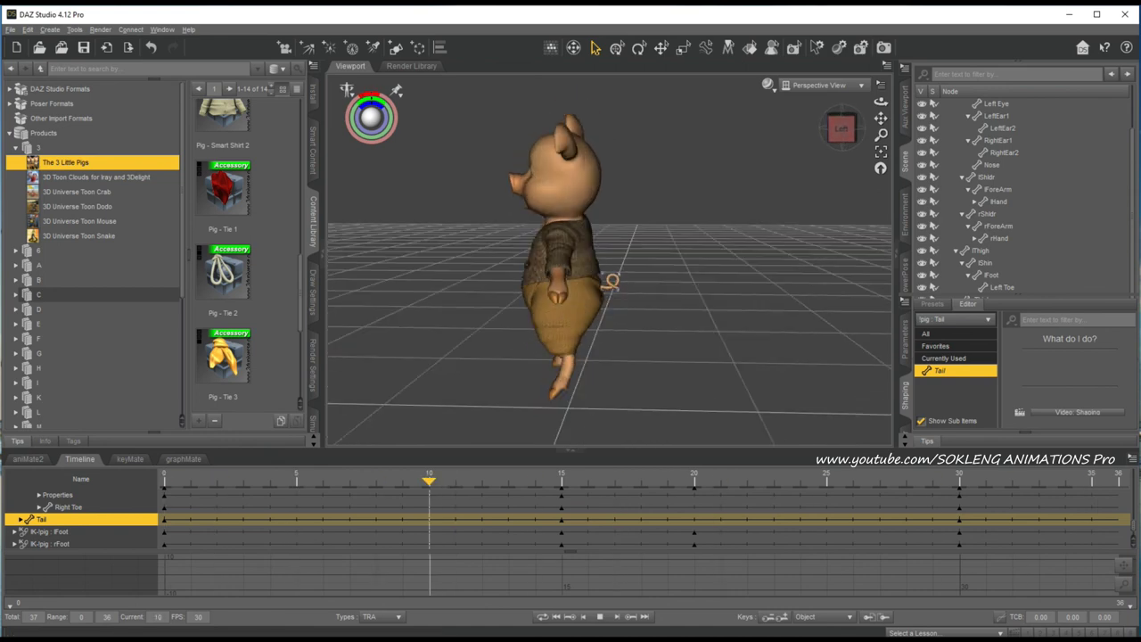
pyautogui.keyDown('alt'); pyautogui.moveTo(612, 282); pyautogui.dragTo(609, 309); pyautogui.keyUp('alt')
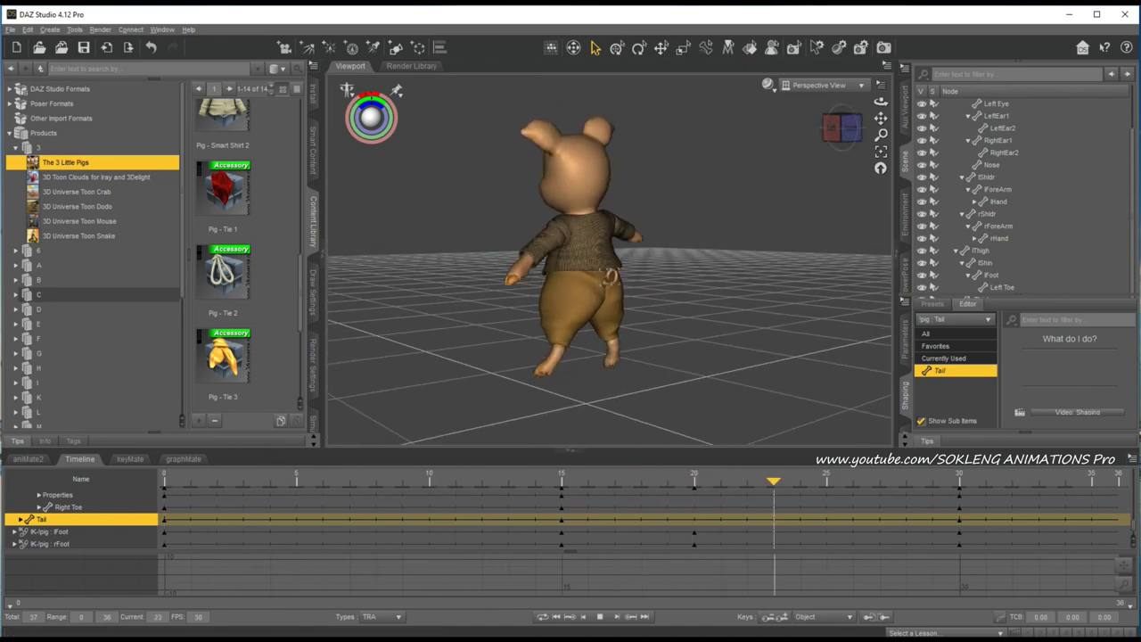
pyautogui.moveTo(840, 128); pyautogui.dragTo(813, 138)
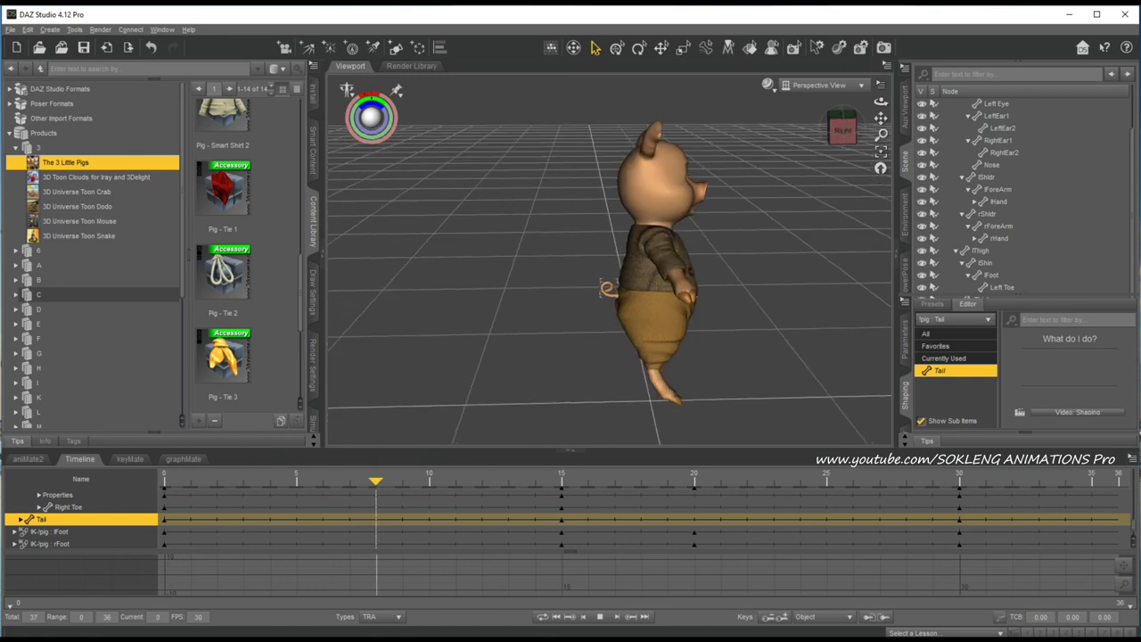
pyautogui.click(843, 134)
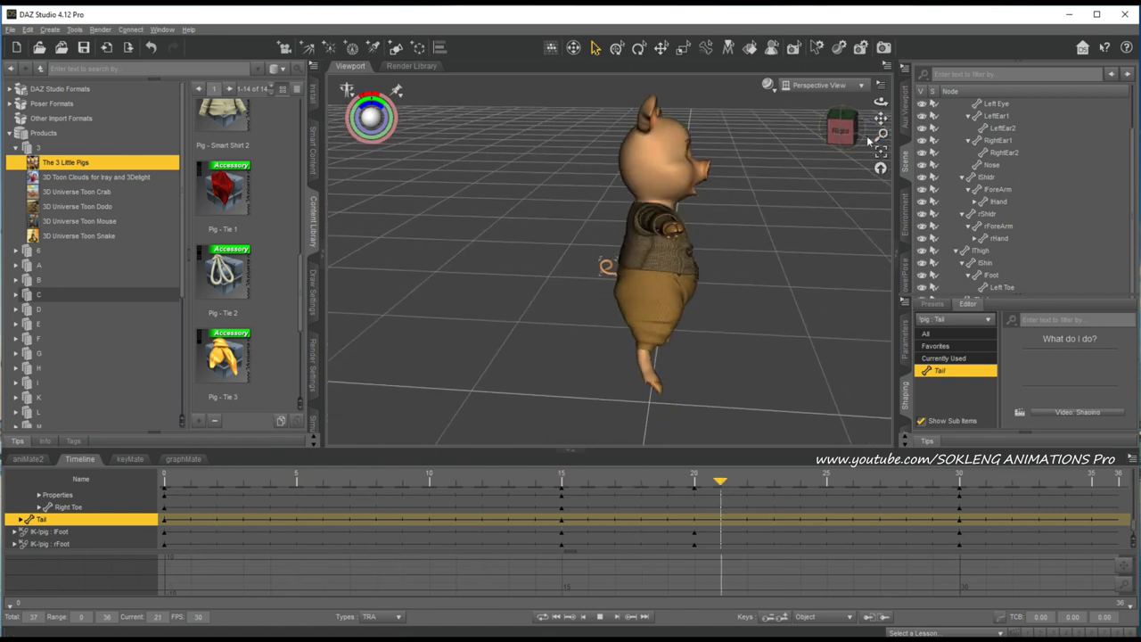
pyautogui.click(840, 132)
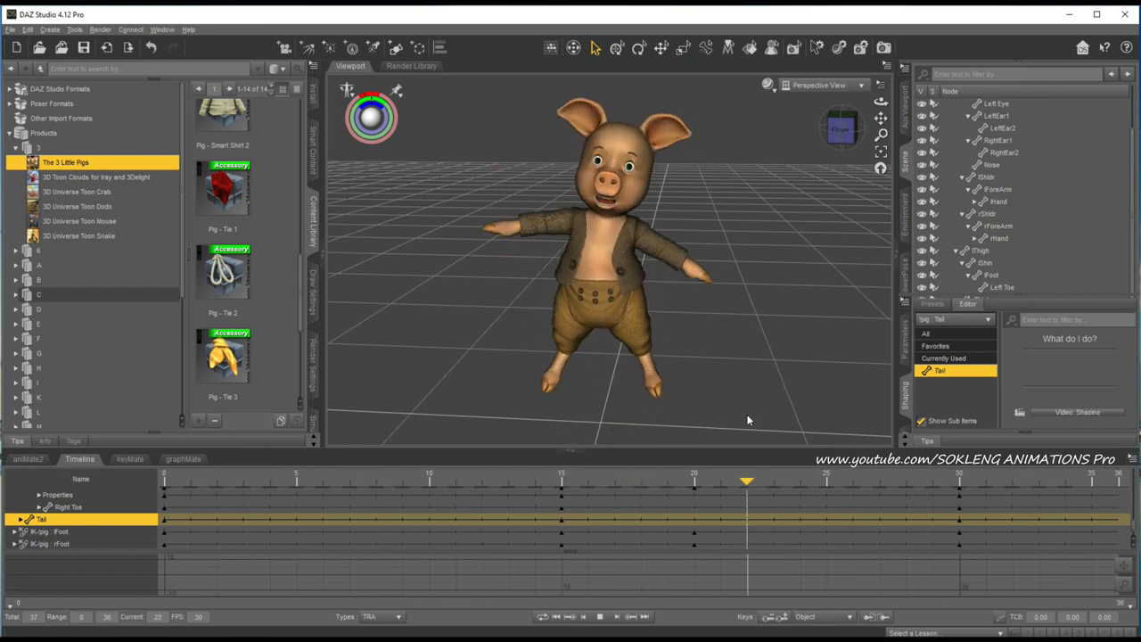
# Step: Stop playback, align to the Front view and move the playhead to frame 15
pyautogui.click(600, 617)
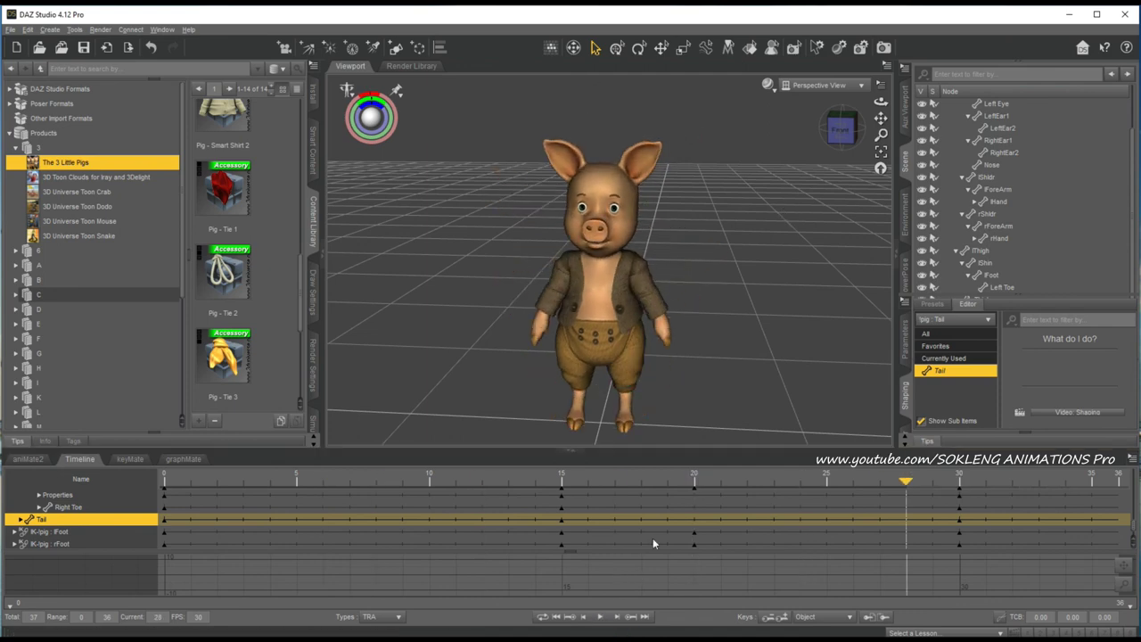
pyautogui.click(844, 132)
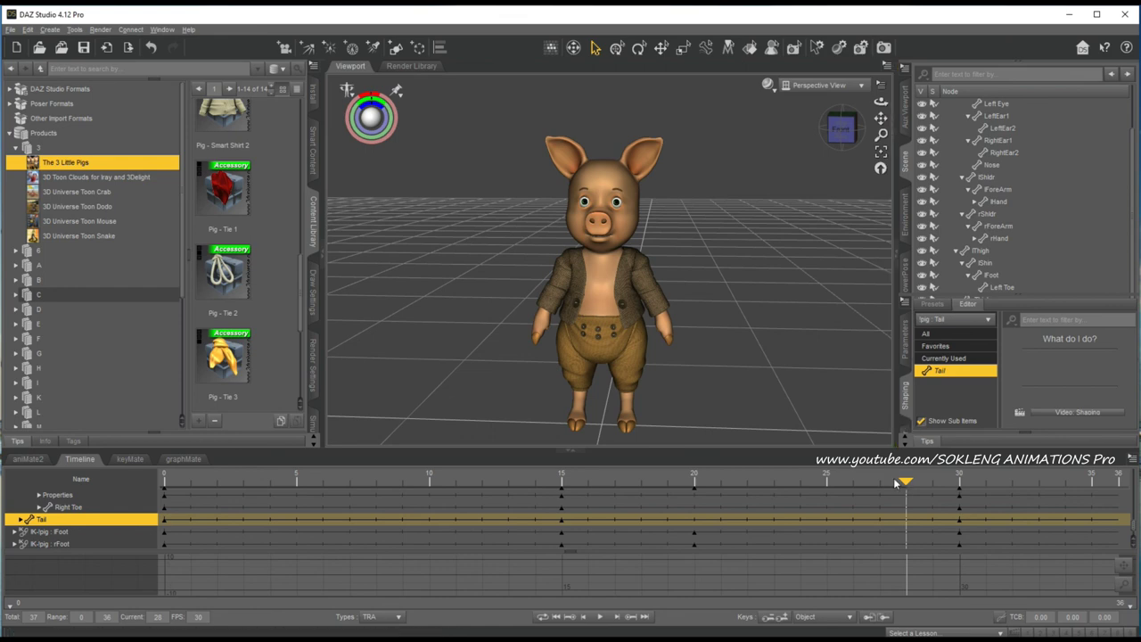
pyautogui.moveTo(896, 482); pyautogui.dragTo(552, 527)
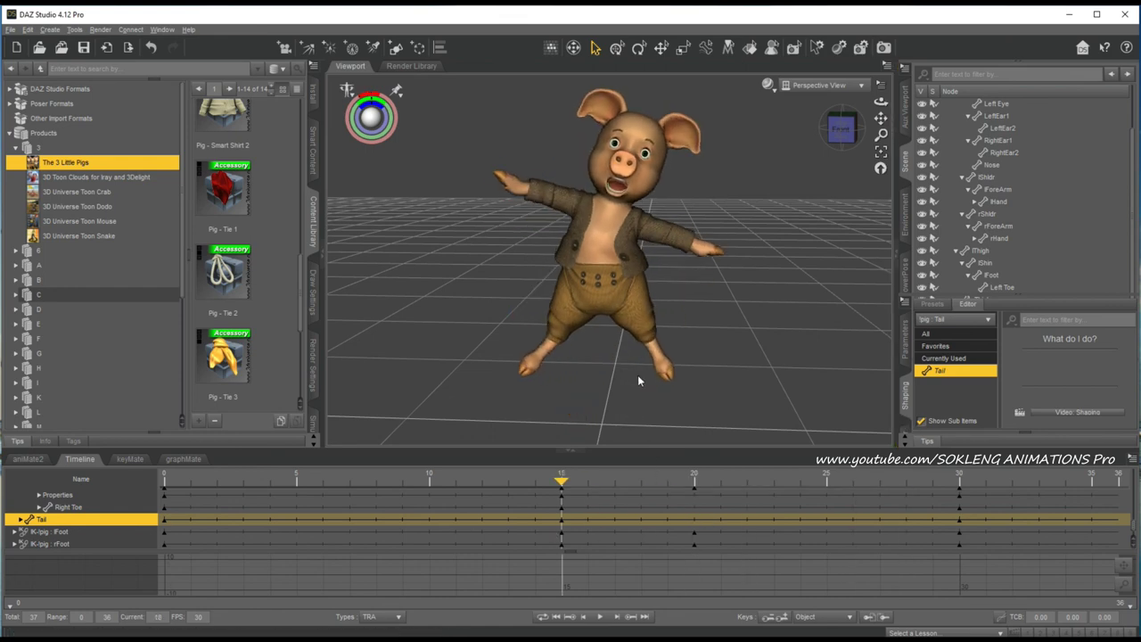